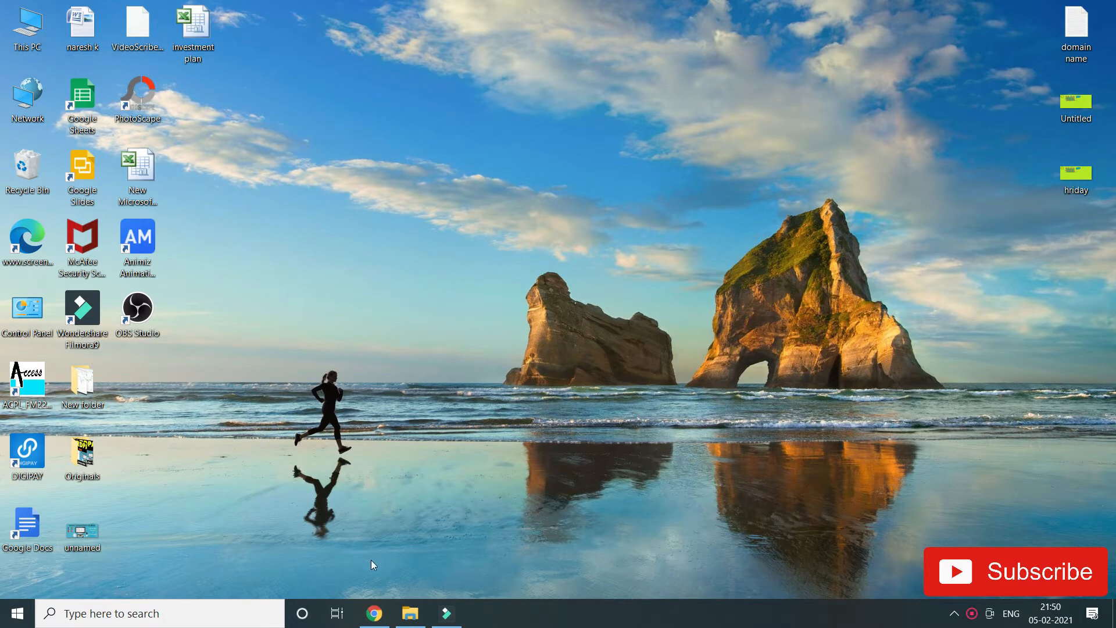
pyautogui.rightClick(541, 158)
pyautogui.click(558, 203)
pyautogui.click(99, 613)
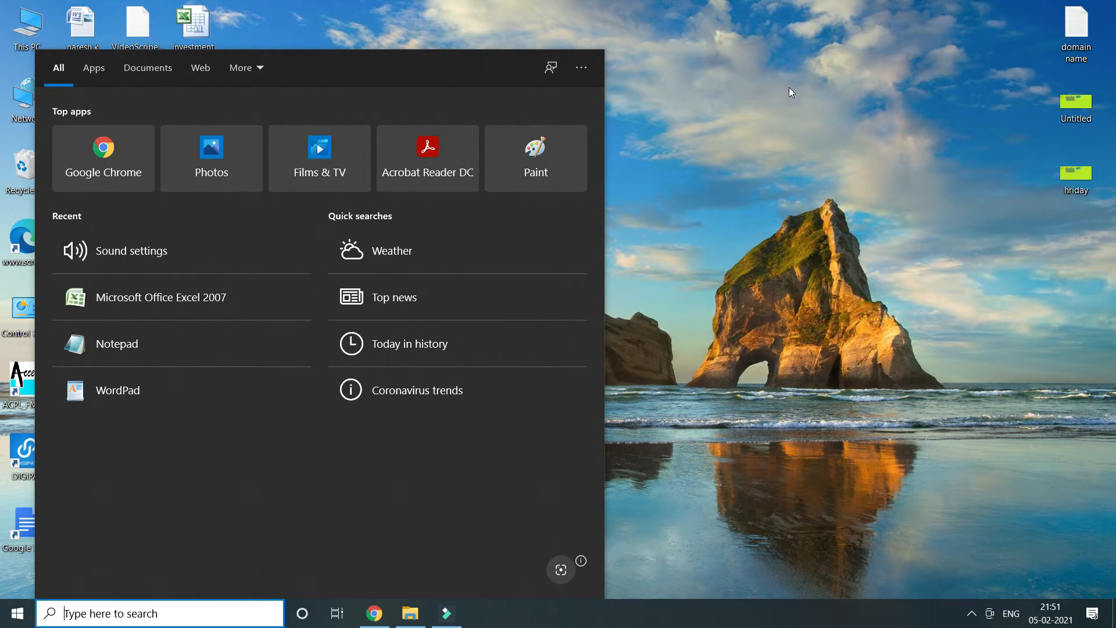
pyautogui.click(789, 93)
pyautogui.rightClick(764, 108)
pyautogui.click(800, 152)
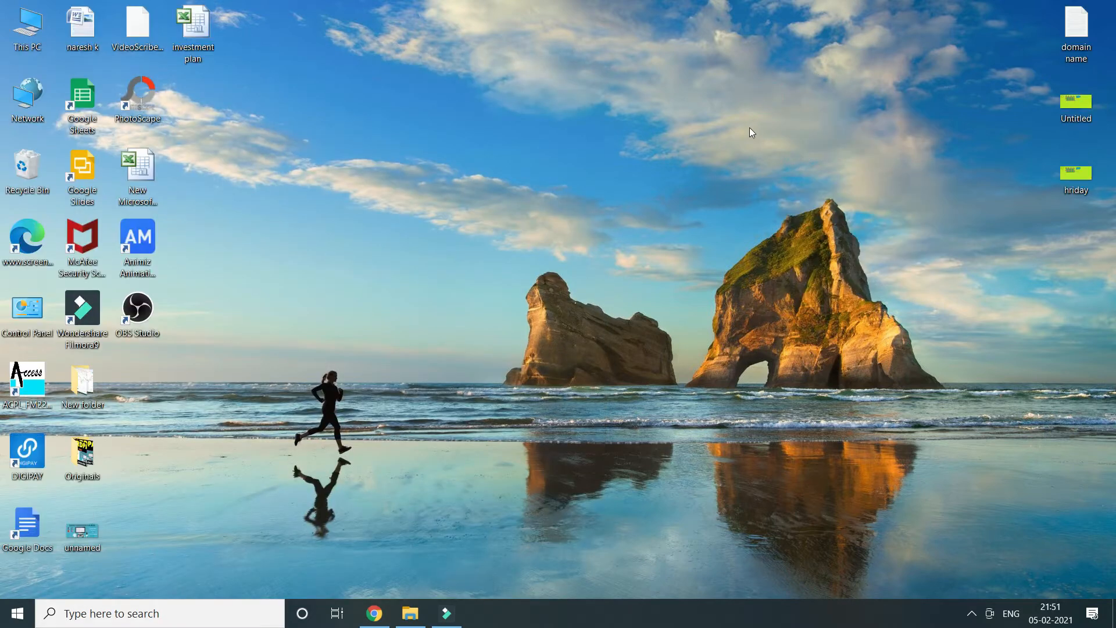
pyautogui.rightClick(725, 110)
pyautogui.click(764, 154)
pyautogui.click(139, 618)
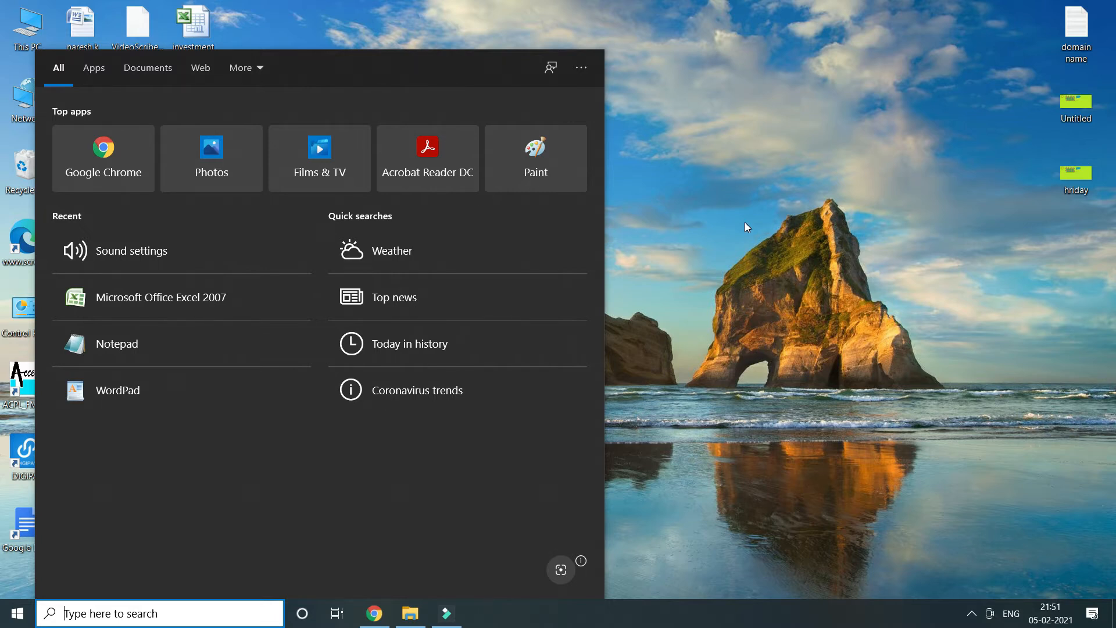
pyautogui.rightClick(736, 224)
pyautogui.click(776, 262)
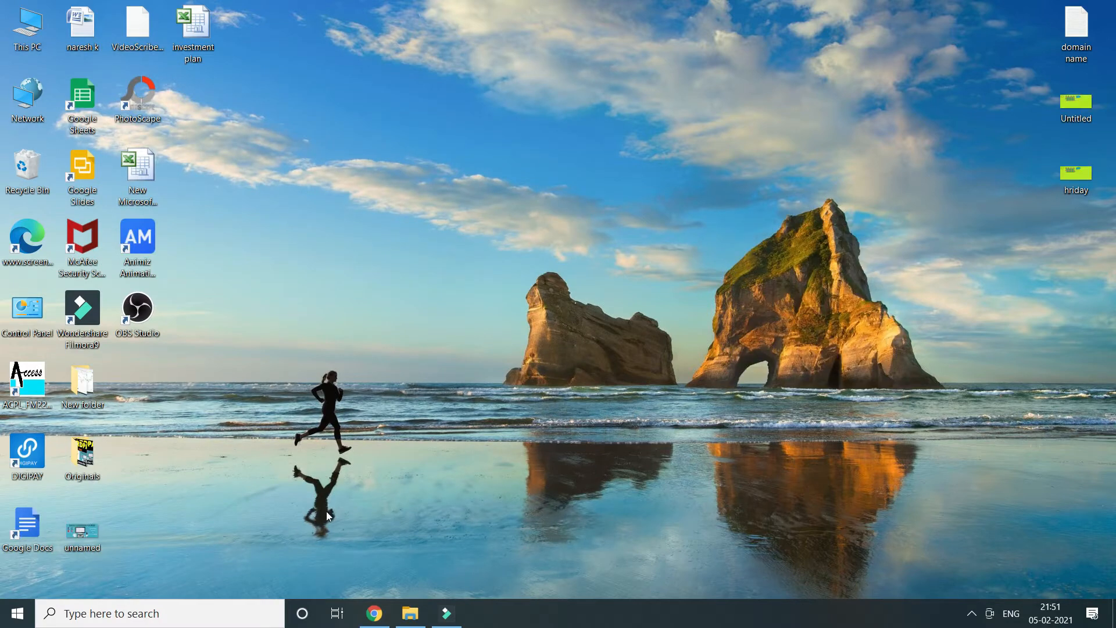
pyautogui.rightClick(400, 220)
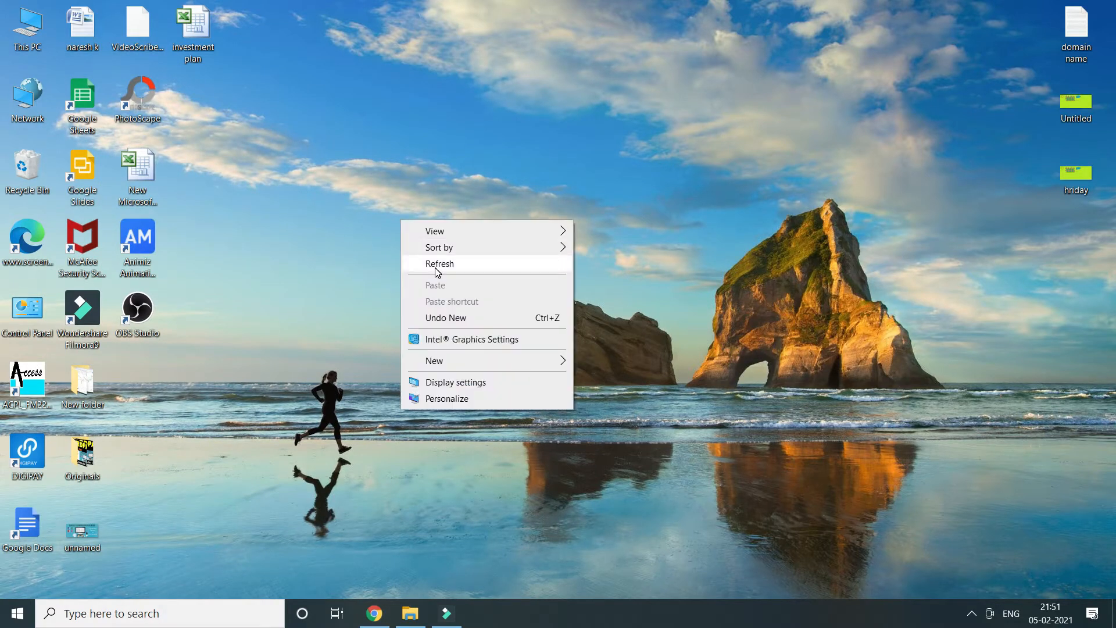
pyautogui.click(438, 265)
pyautogui.rightClick(435, 227)
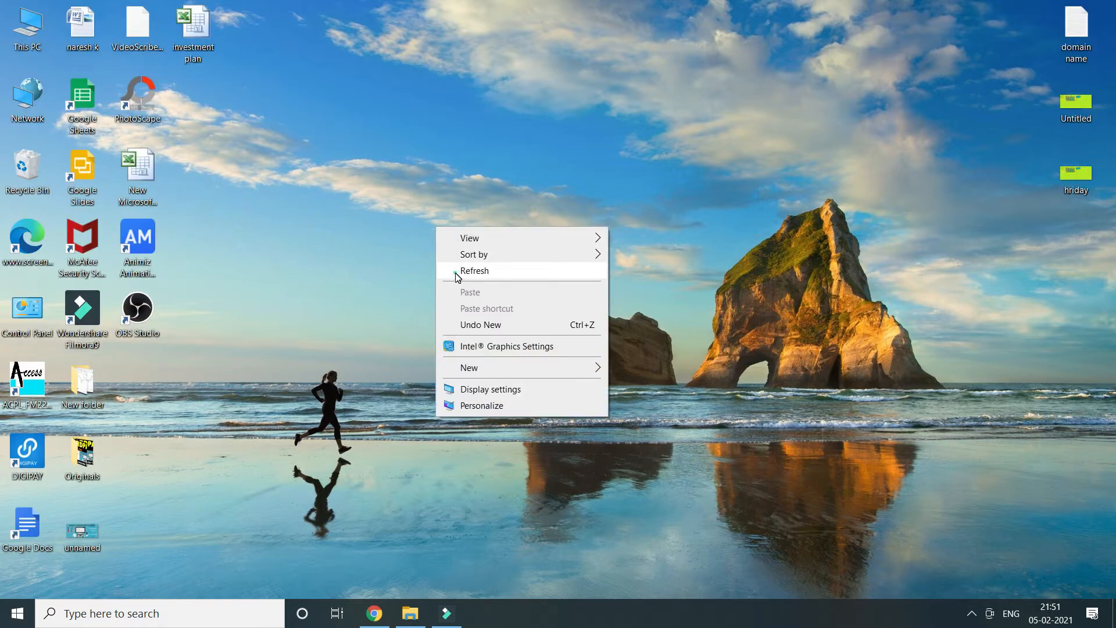
pyautogui.click(460, 272)
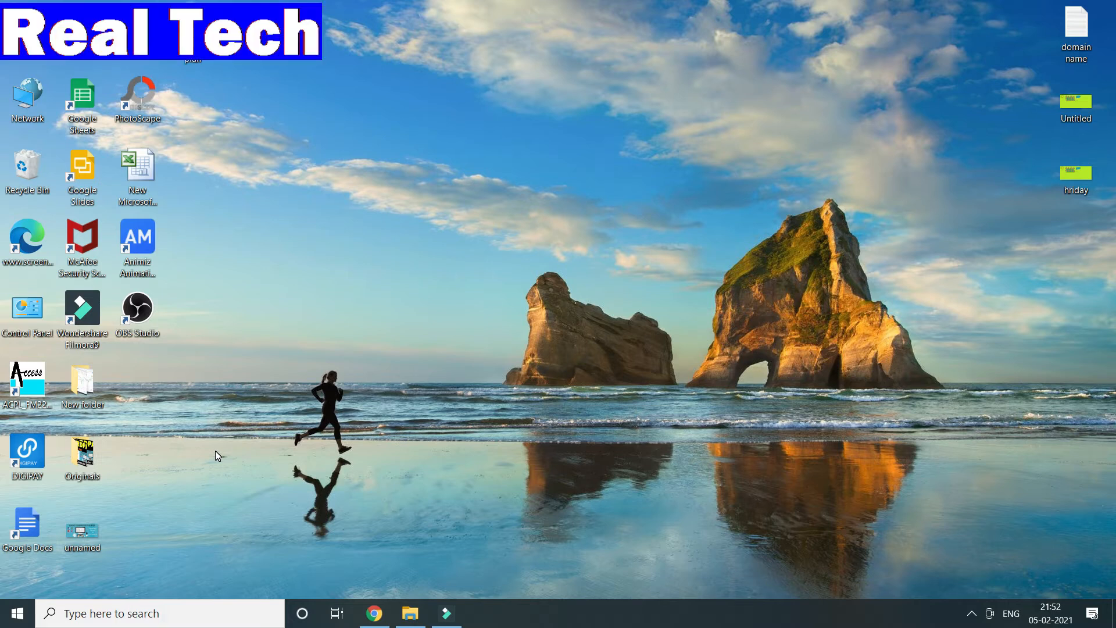
pyautogui.click(79, 621)
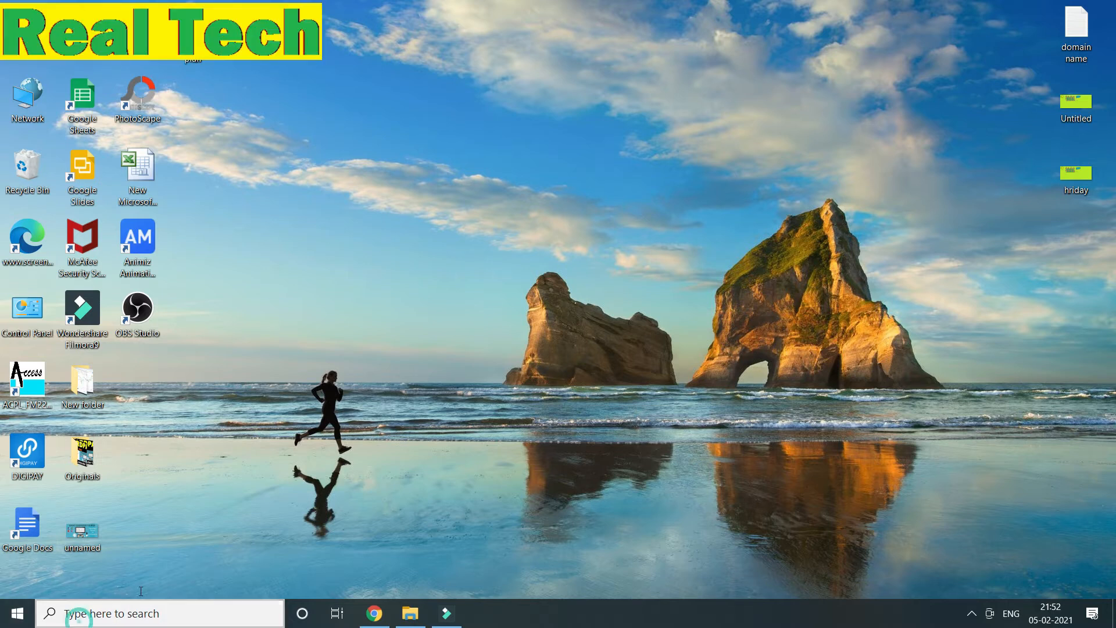
pyautogui.click(759, 205)
# Step: Search Windows for "word" and launch Microsoft Office Word 2007
pyautogui.click(103, 617)
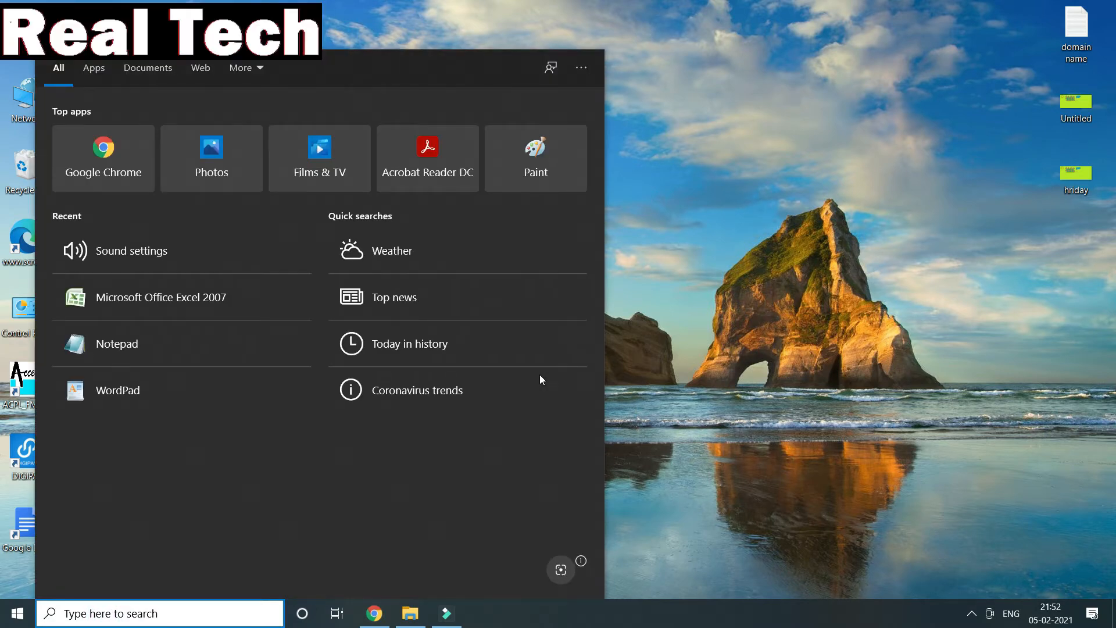
pyautogui.write('word')
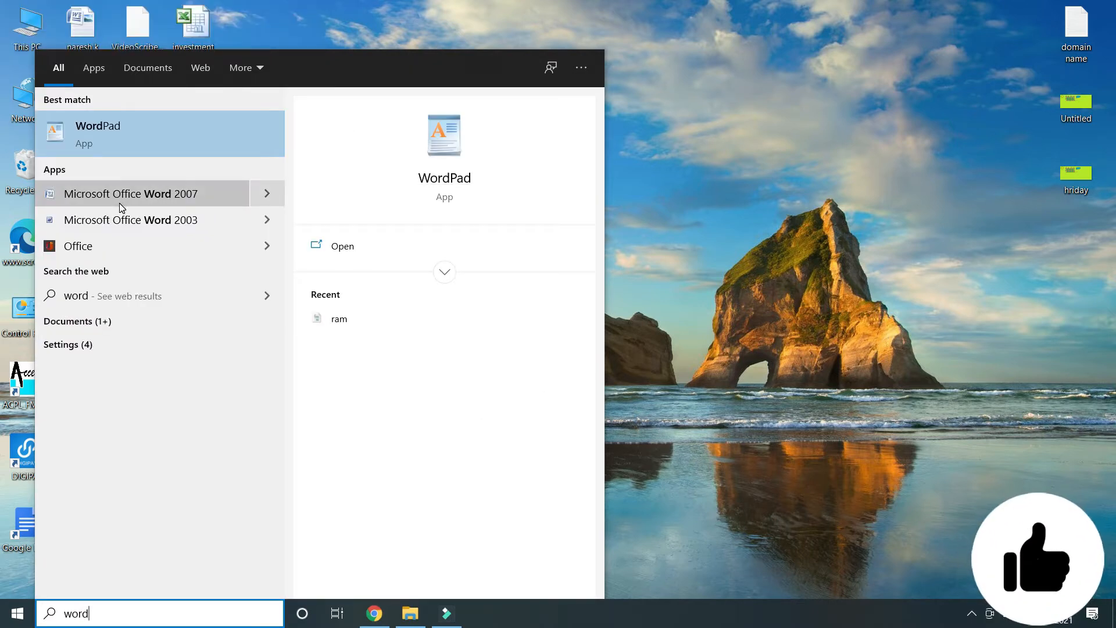
pyautogui.click(172, 193)
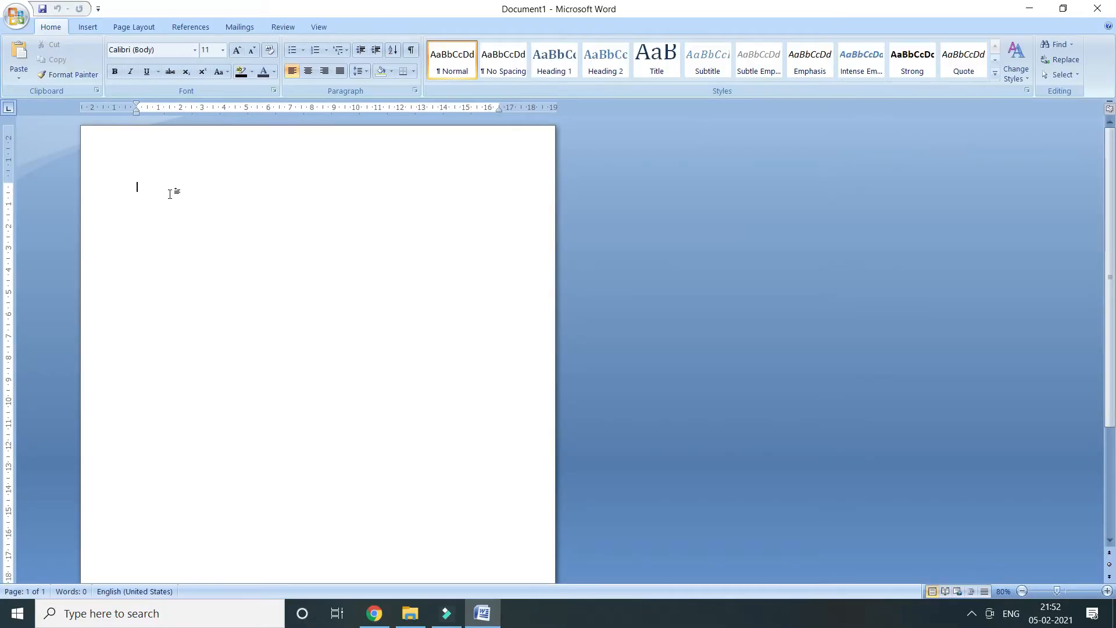
pyautogui.keyDown('ctrl'); pyautogui.scroll(6, 444, 198); pyautogui.keyUp('ctrl')
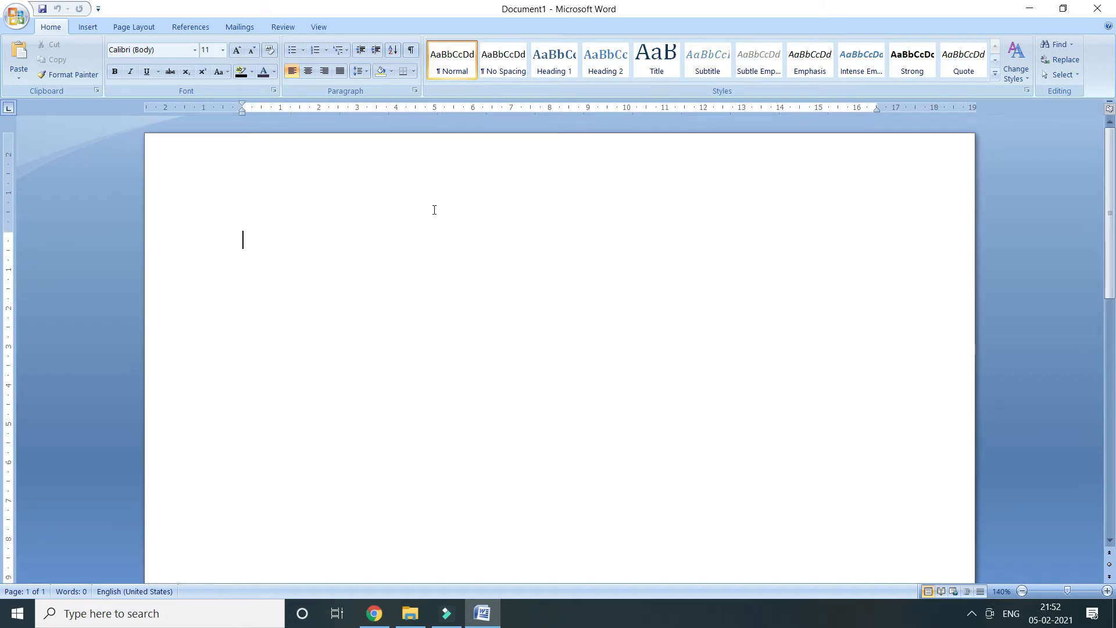
pyautogui.keyDown('ctrl'); pyautogui.scroll(1, 435, 210); pyautogui.keyUp('ctrl')
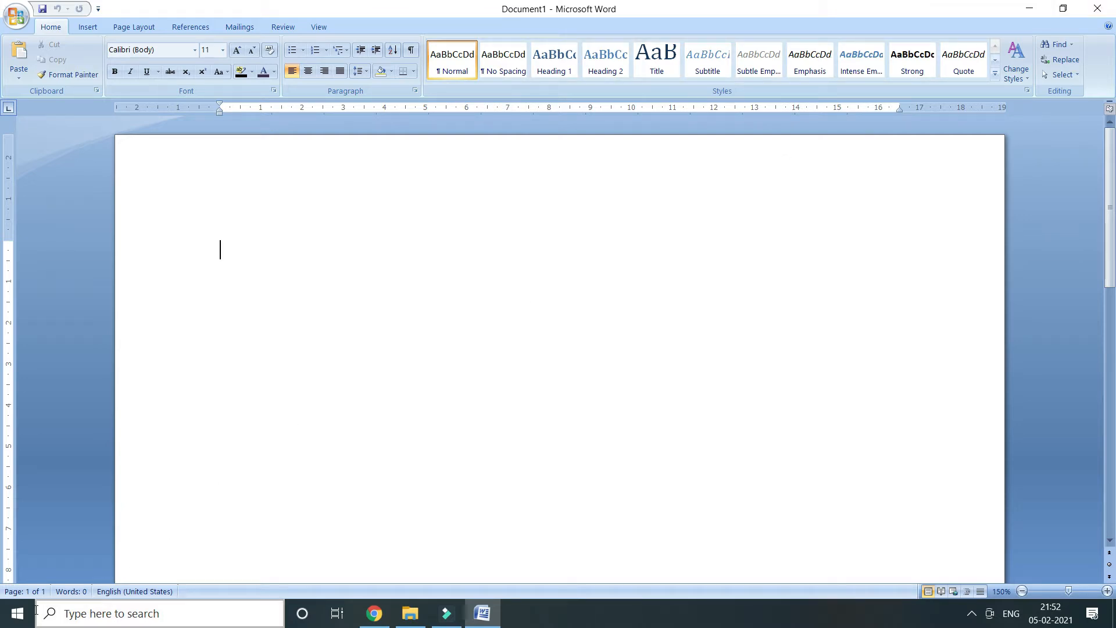
pyautogui.click(77, 615)
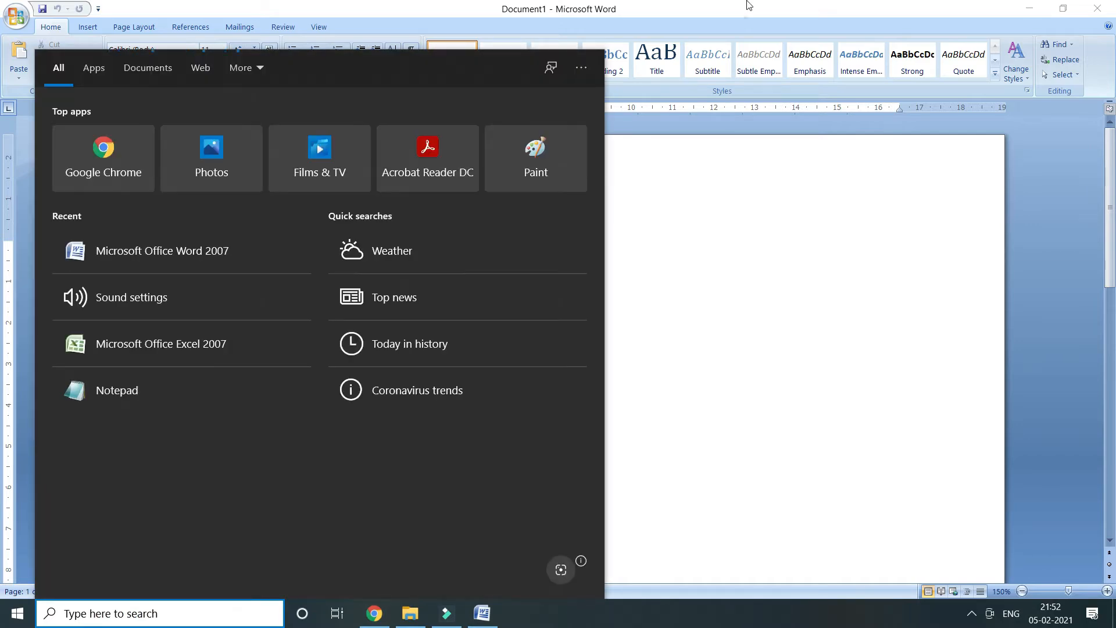
pyautogui.click(746, 7)
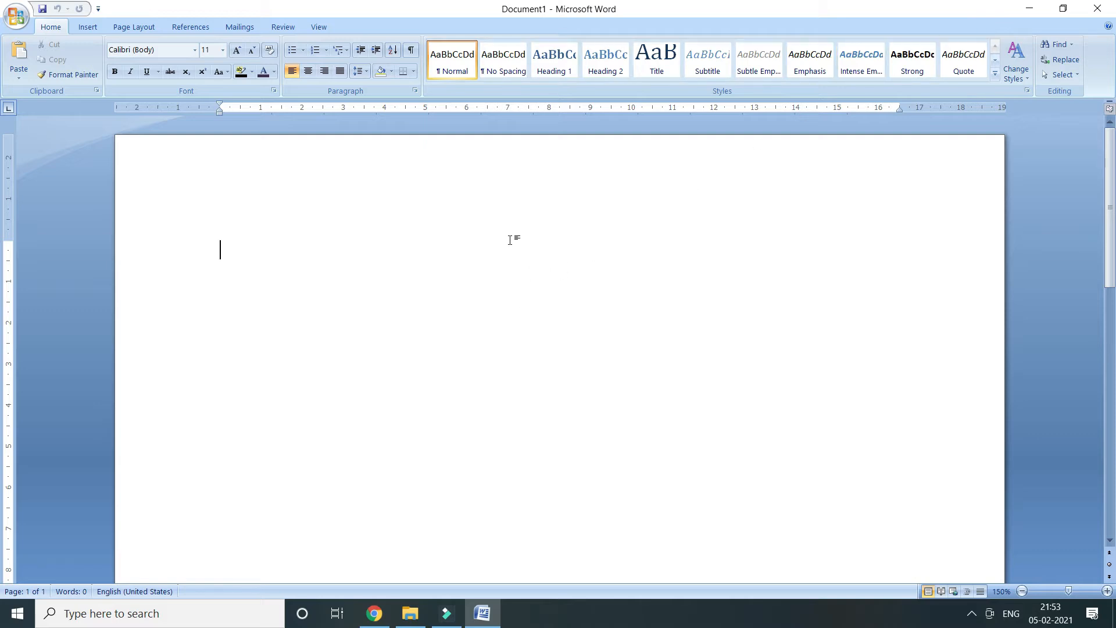
pyautogui.click(16, 19)
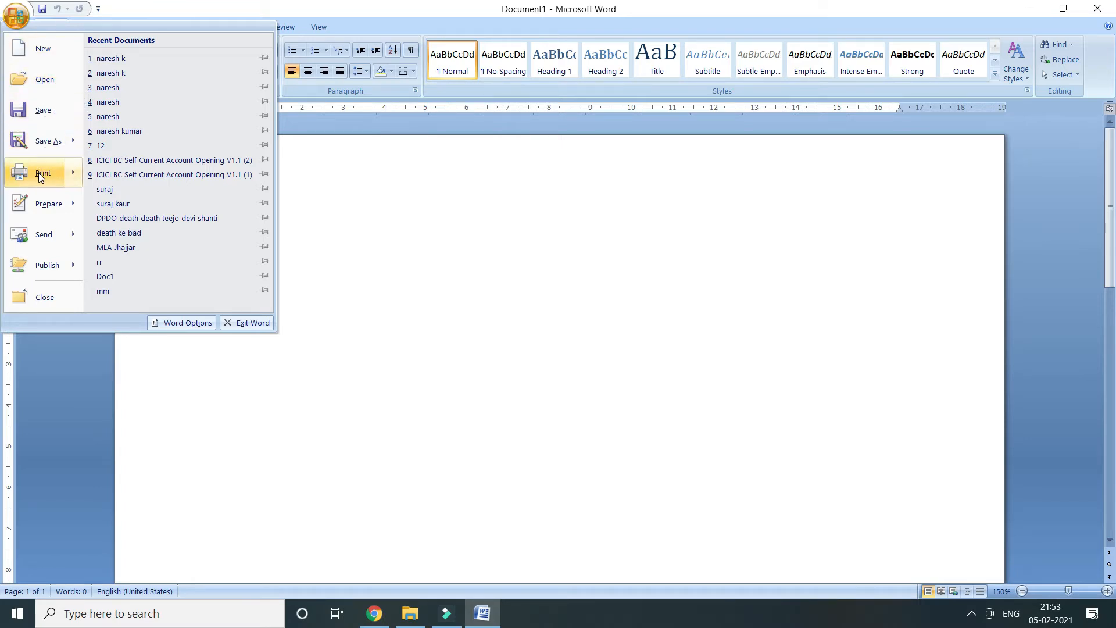
pyautogui.moveTo(40, 215)
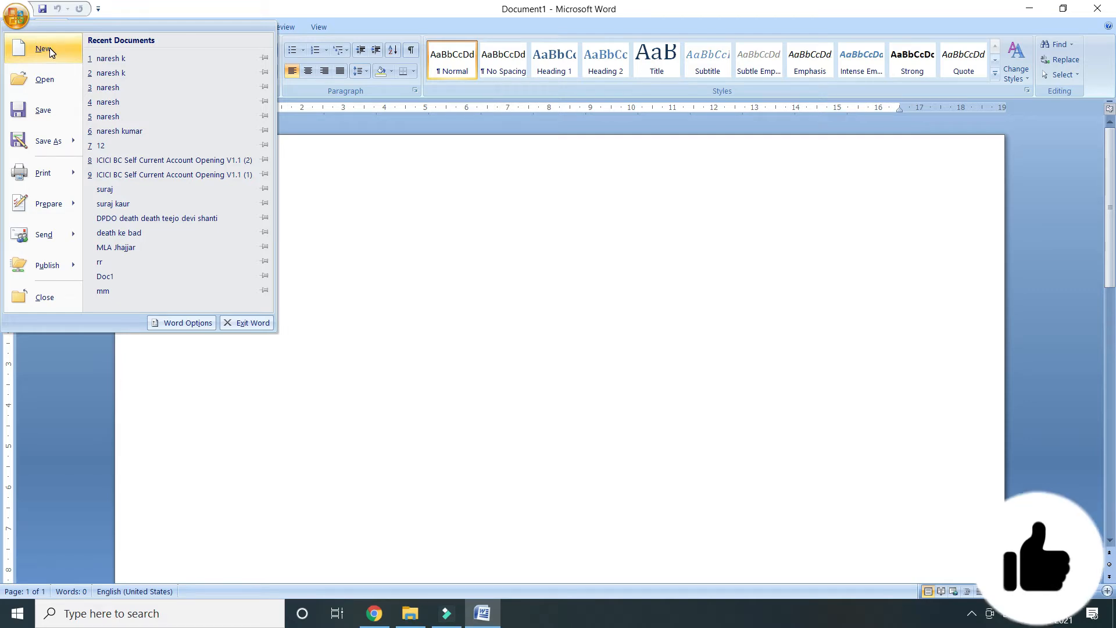
pyautogui.click(213, 16)
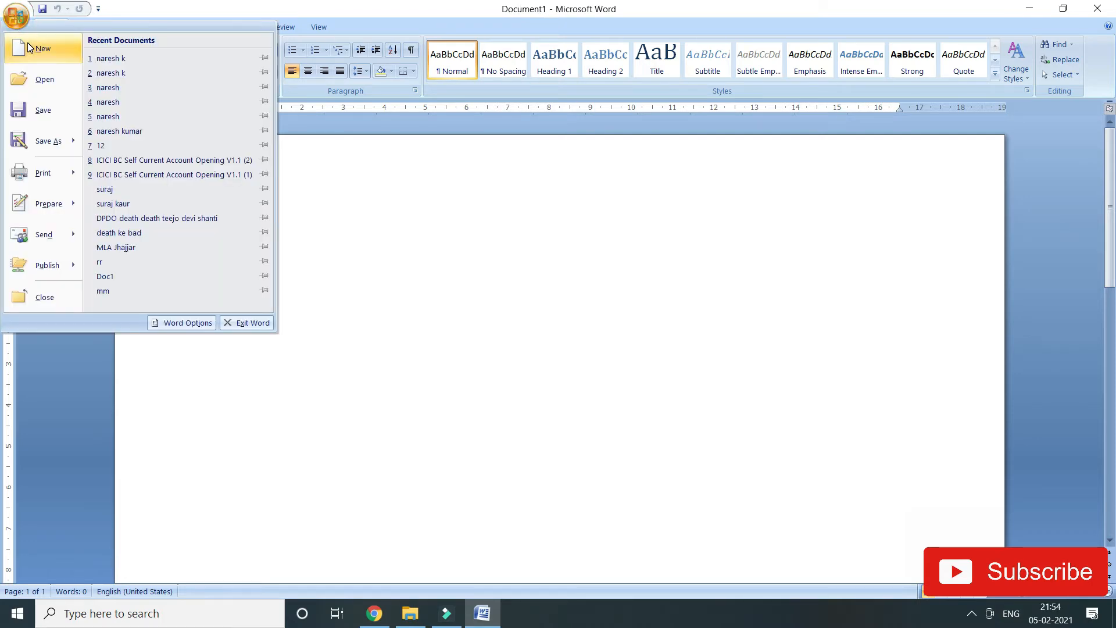
# Step: Create two new documents one after the other, both from the Blank document template
pyautogui.click(27, 45)
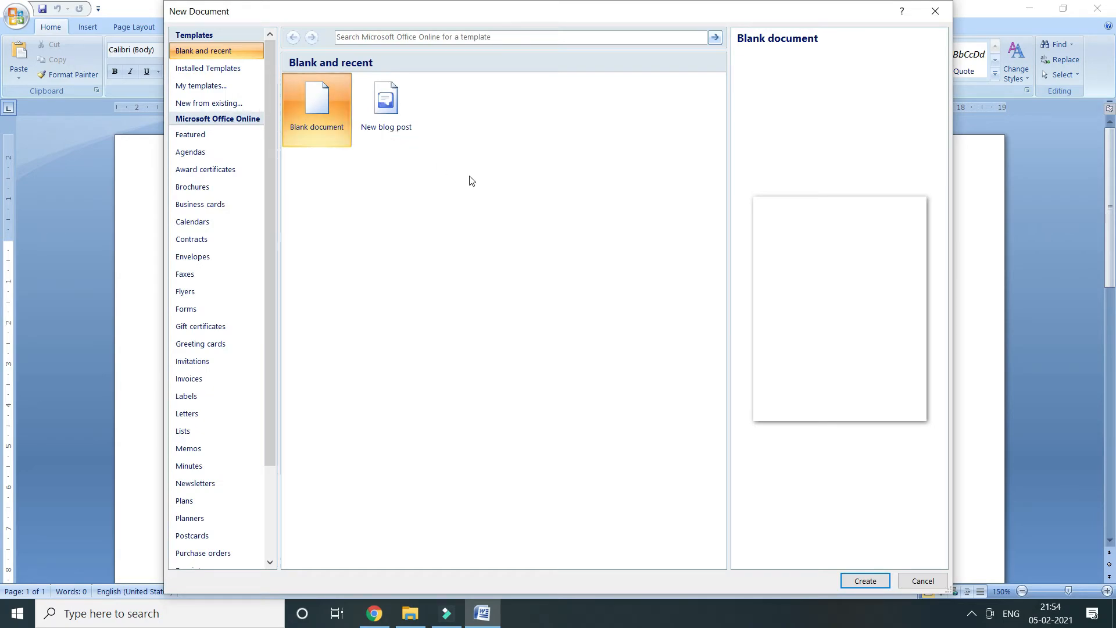
pyautogui.click(861, 580)
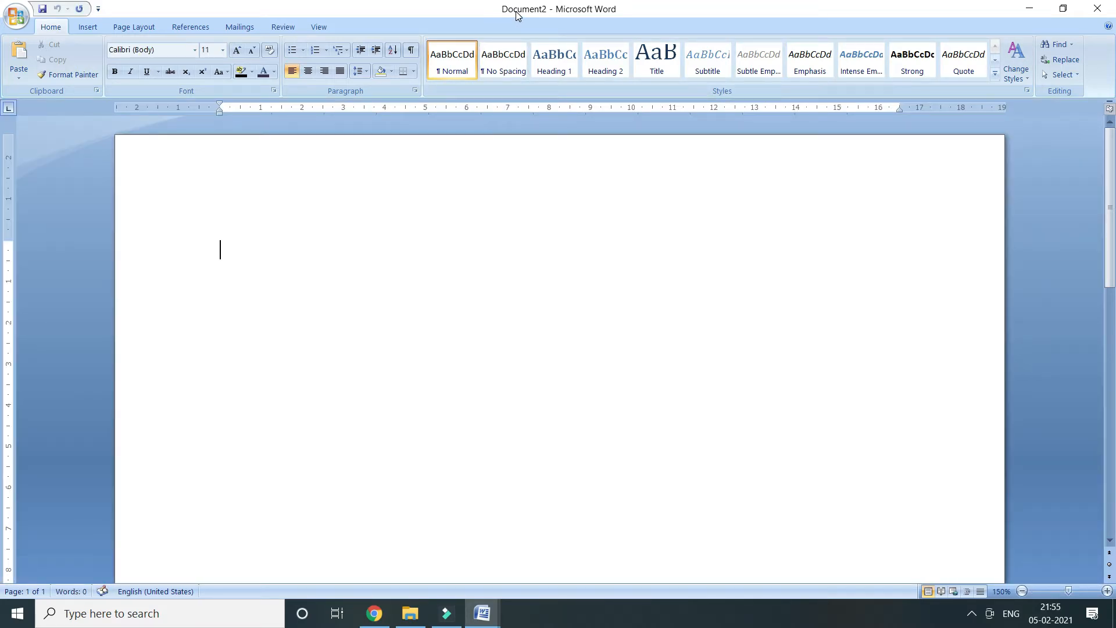
pyautogui.click(16, 16)
pyautogui.click(41, 45)
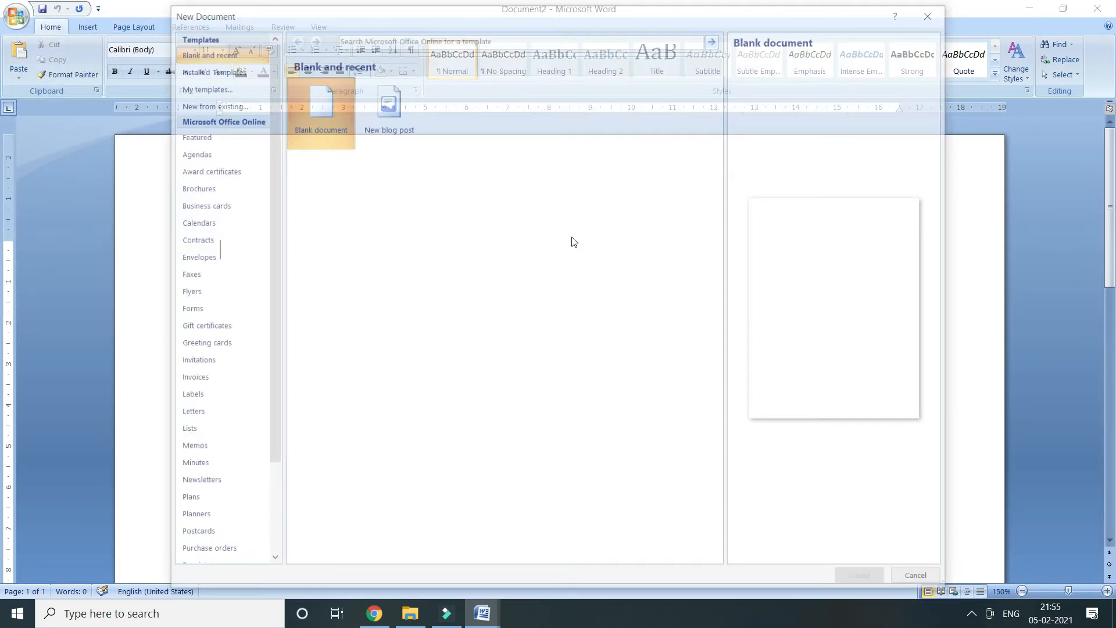
pyautogui.click(865, 580)
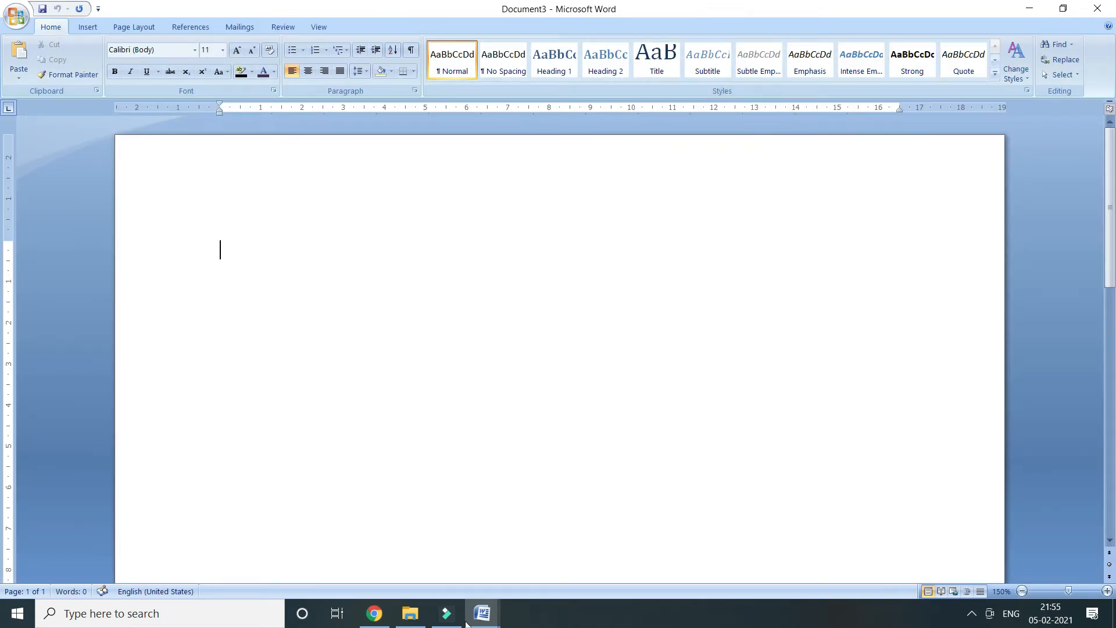
# Step: Check the open Word windows and close Document3 and Document2, keeping Document1 open
pyautogui.moveTo(482, 613)
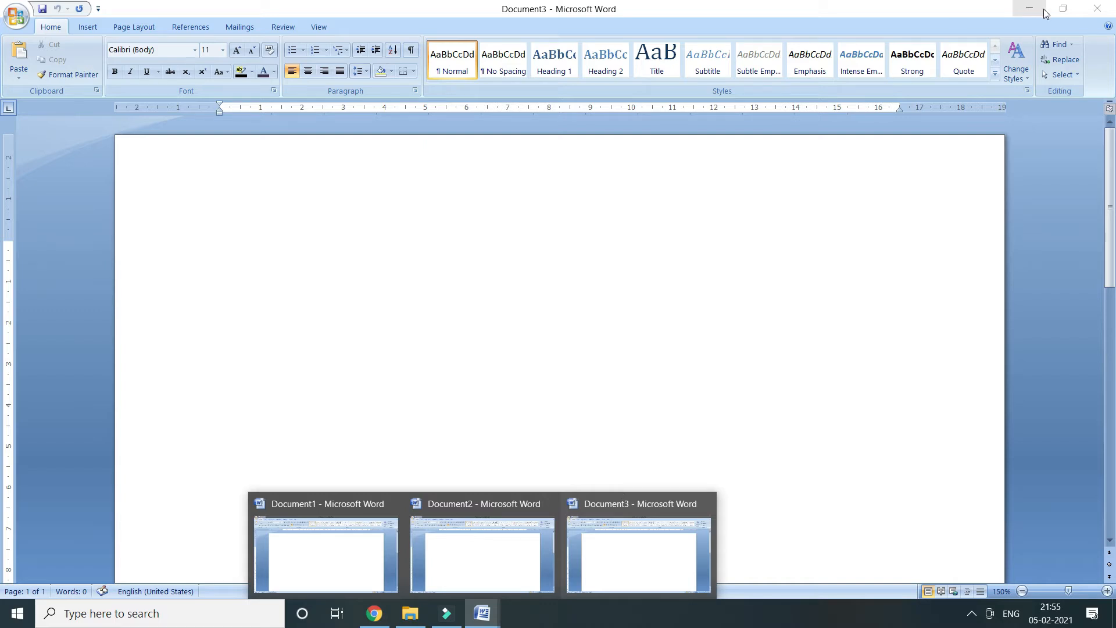
pyautogui.click(1113, 10)
pyautogui.click(1113, 10)
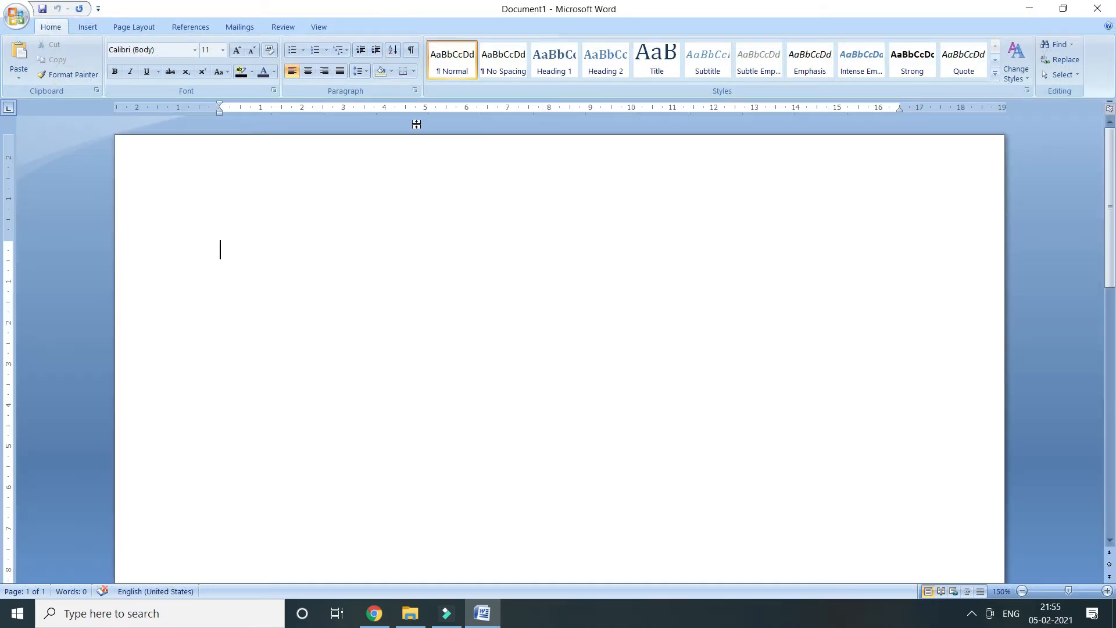
# Step: Browse the Documents folder for existing Word files to open, and cancel without opening any
pyautogui.click(16, 16)
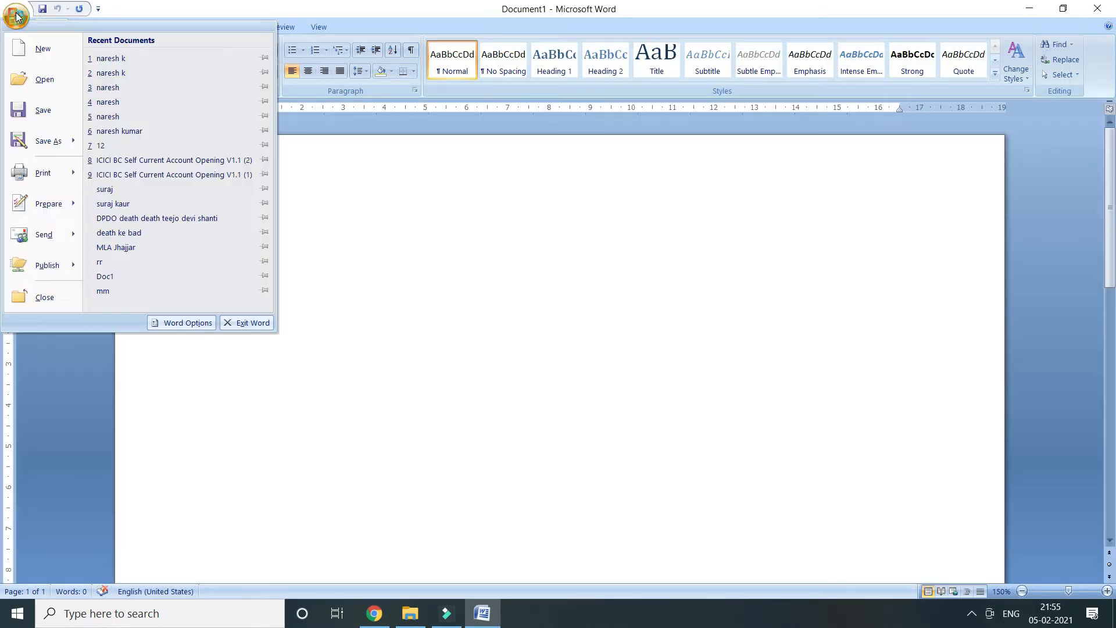
pyautogui.click(38, 85)
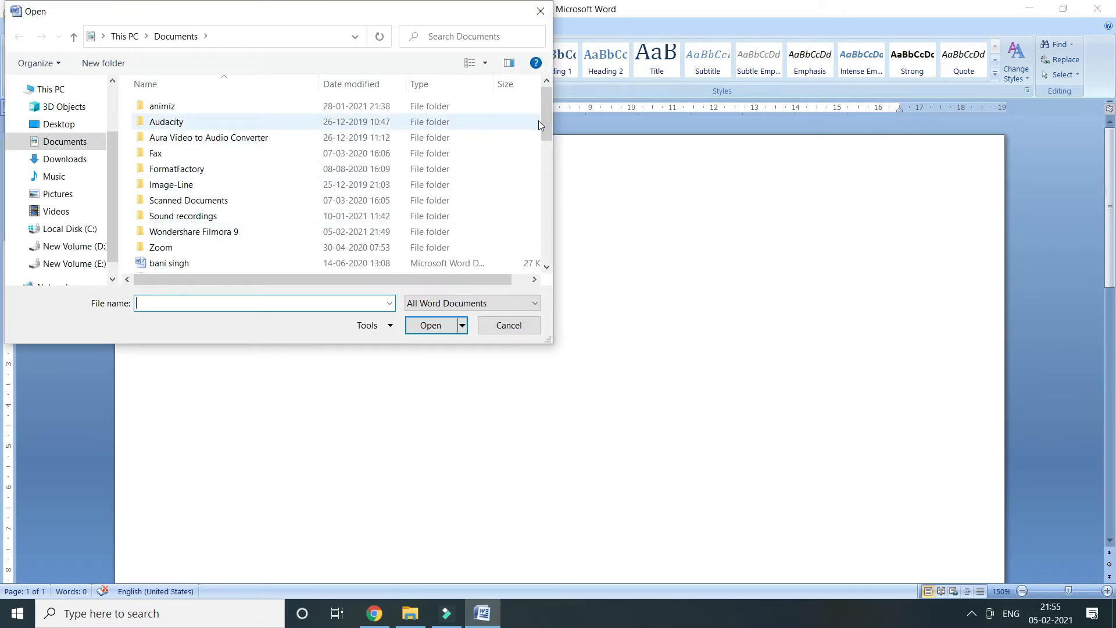
pyautogui.moveTo(547, 125); pyautogui.dragTo(546, 163)
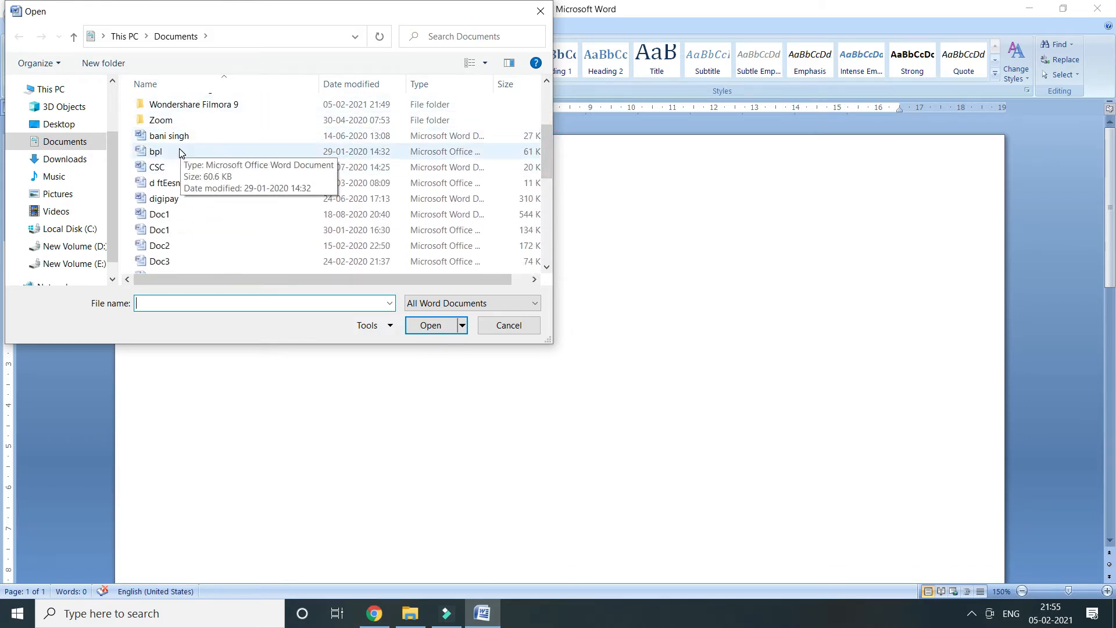
pyautogui.scroll(-8, 182, 188)
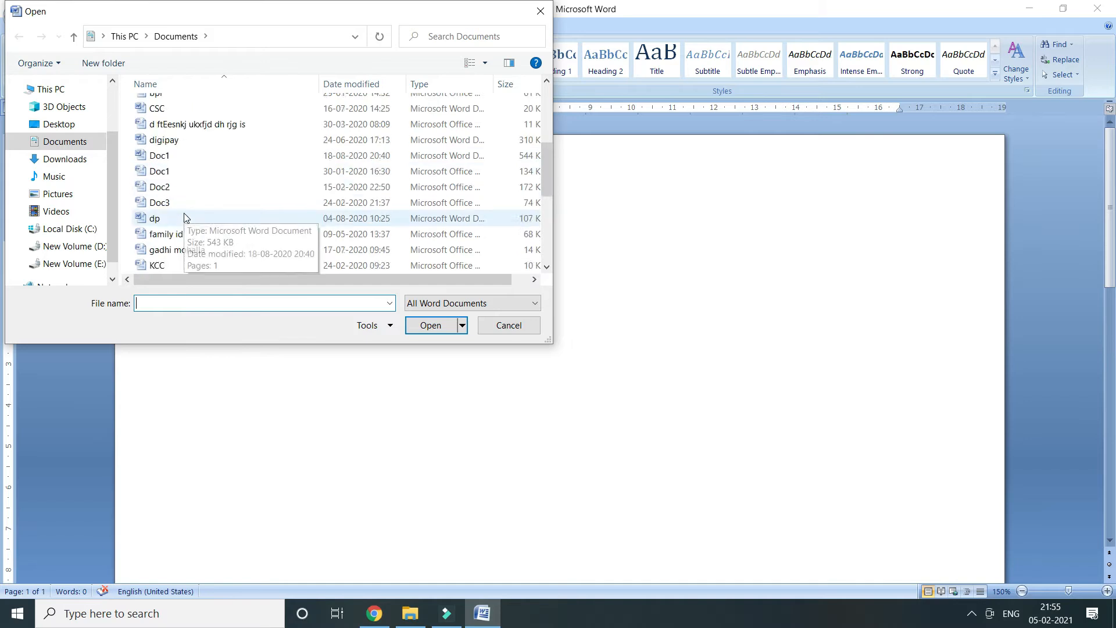
pyautogui.click(489, 324)
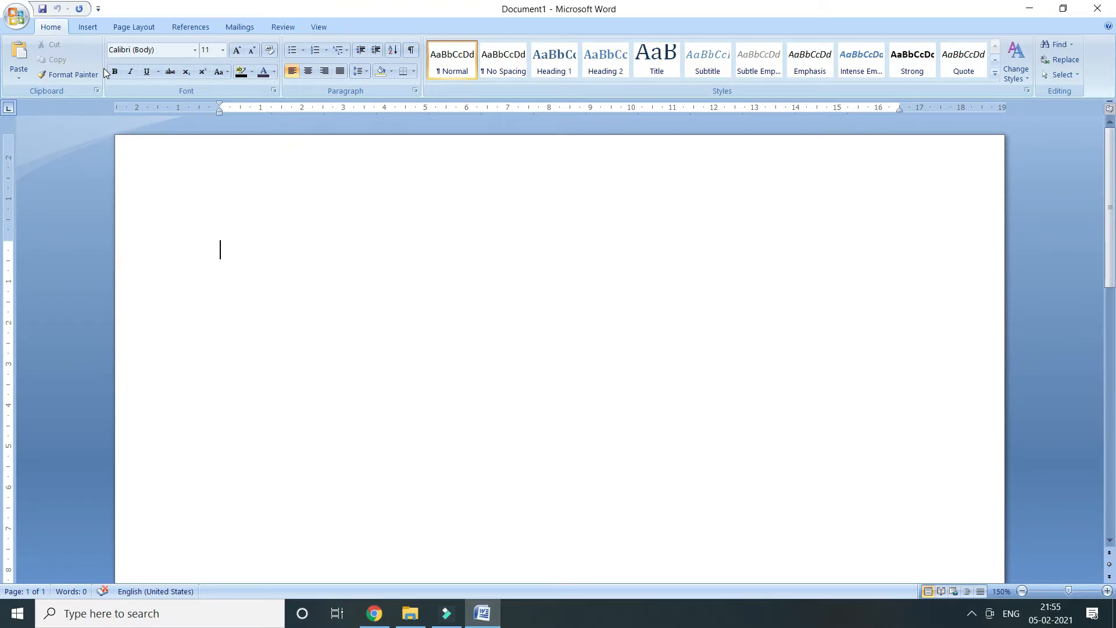
# Step: Start saving Document1 and choose the Desktop as the save location
pyautogui.click(13, 16)
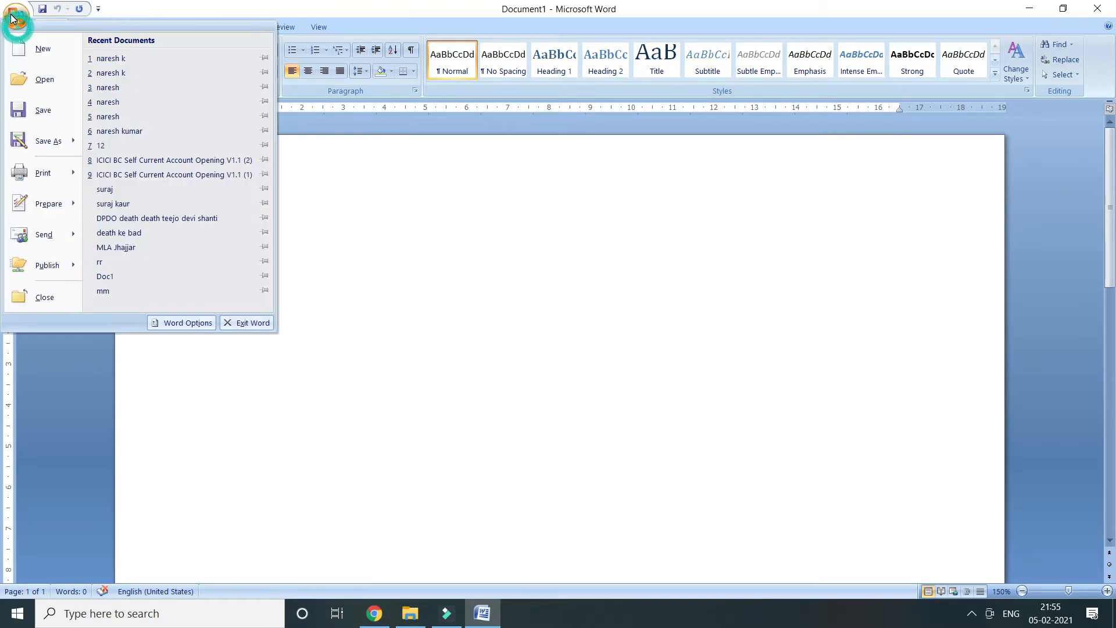
pyautogui.click(43, 110)
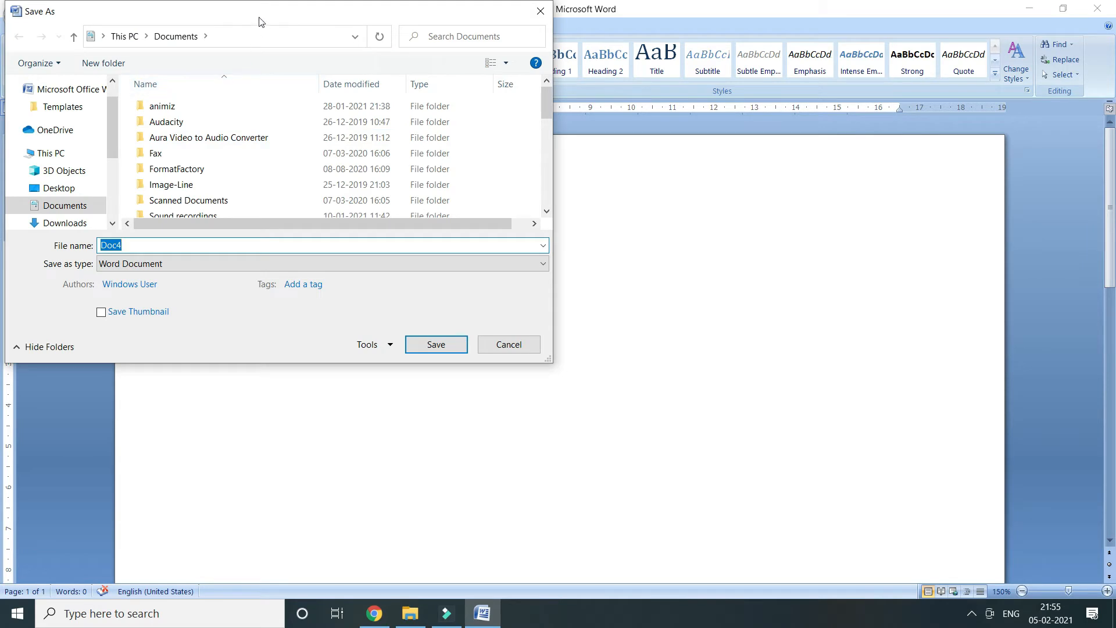
pyautogui.moveTo(260, 22); pyautogui.dragTo(405, 38)
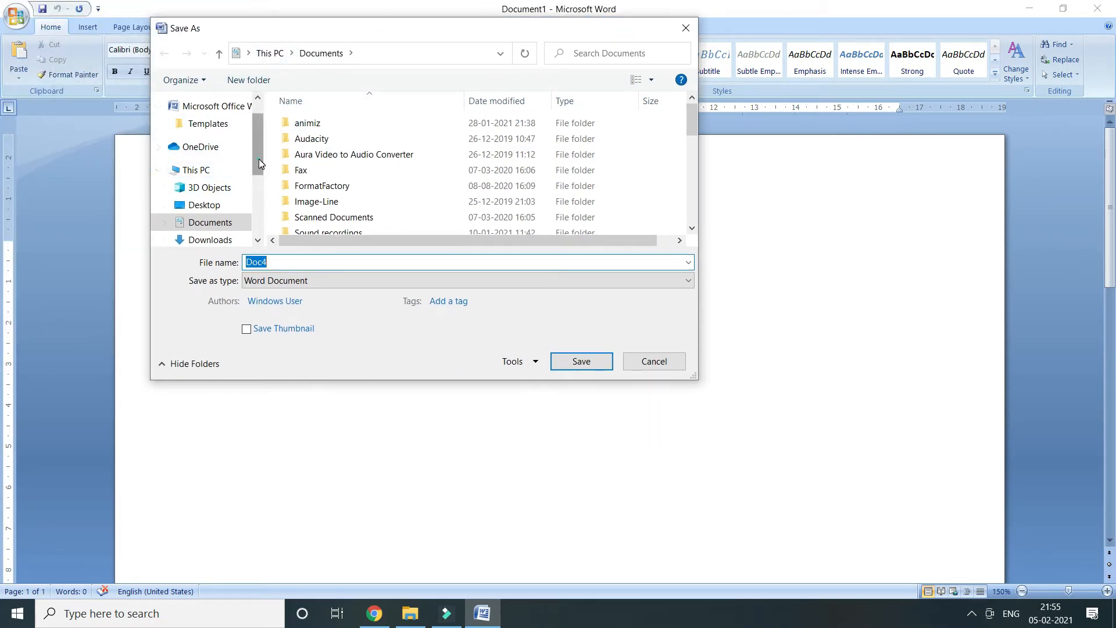
pyautogui.moveTo(259, 158); pyautogui.dragTo(253, 200)
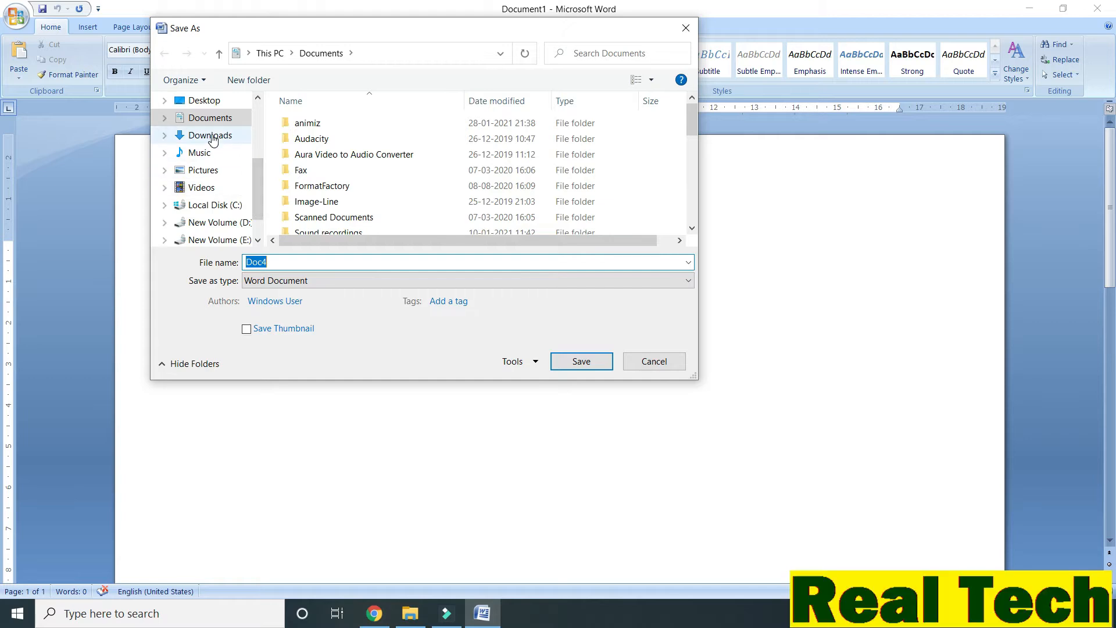
pyautogui.scroll(-1, 224, 219)
pyautogui.scroll(2, 217, 205)
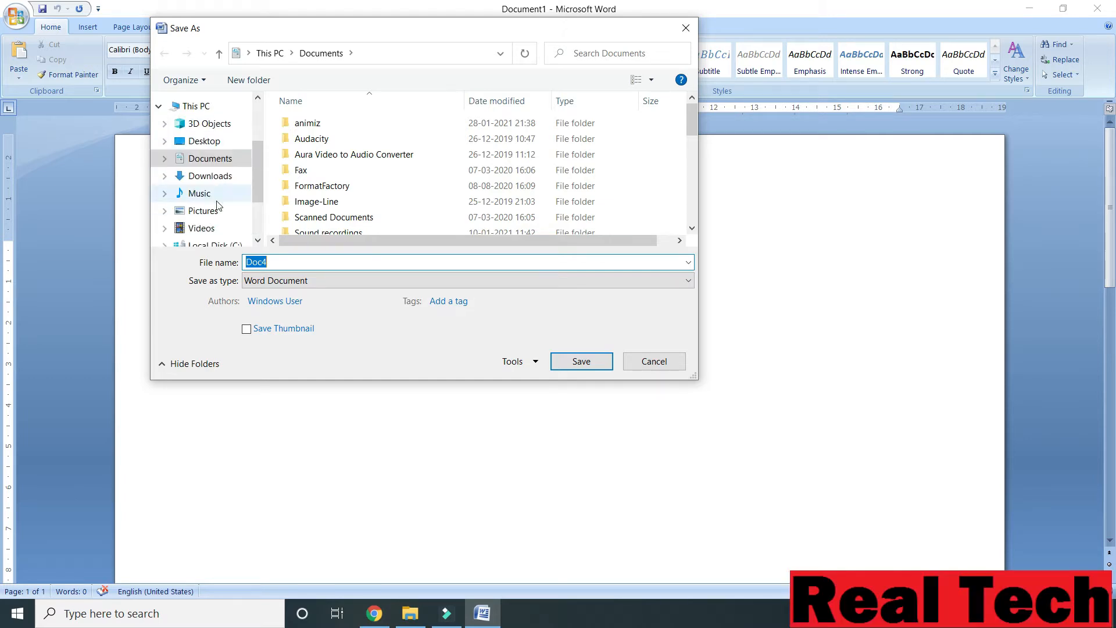
pyautogui.scroll(1, 217, 205)
pyautogui.click(201, 165)
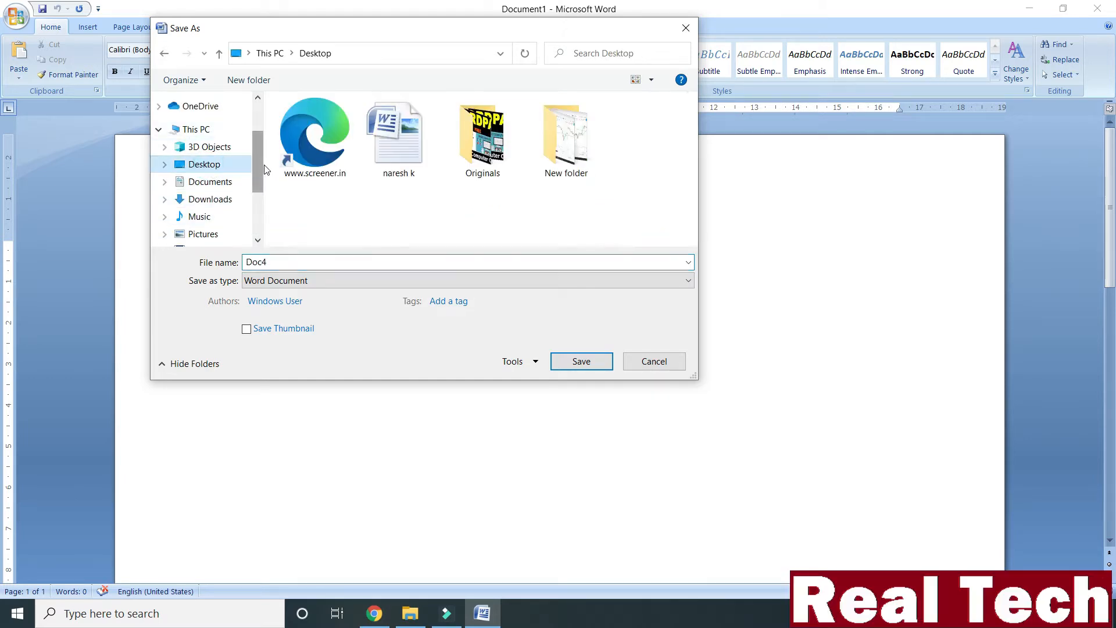
# Step: Name the file india and save it to the Desktop as a Word Document
pyautogui.doubleClick(293, 261)
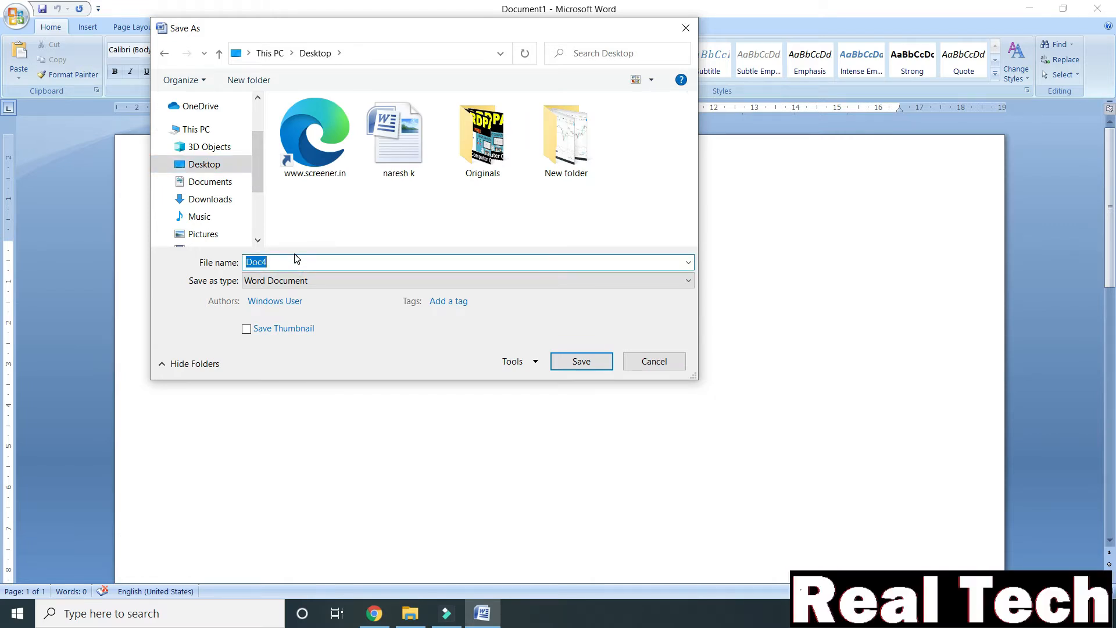
pyautogui.write('ss')
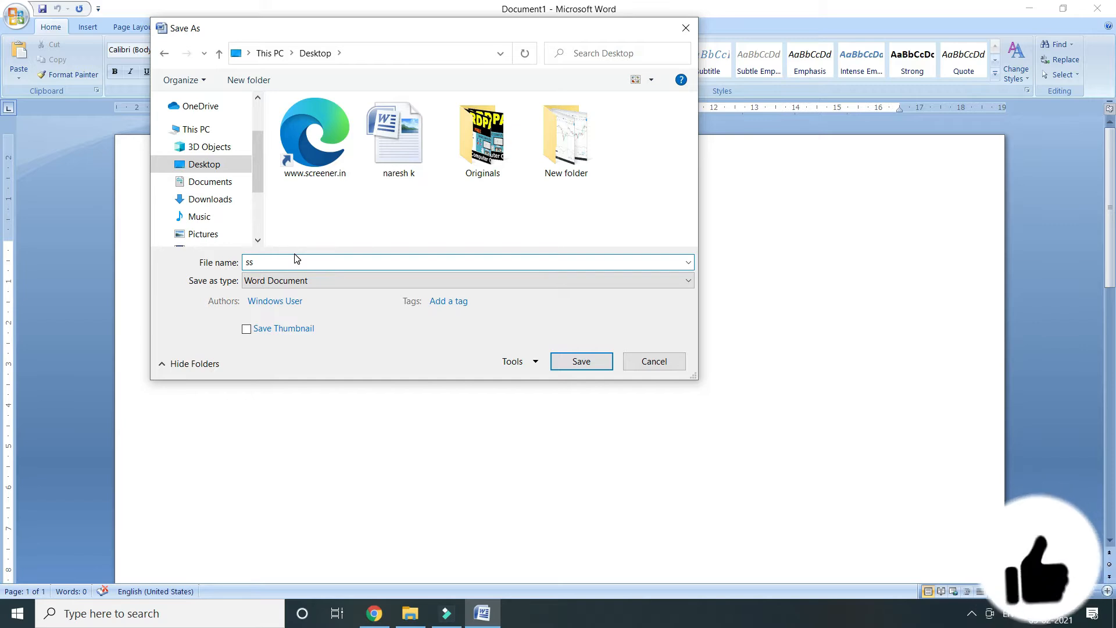
pyautogui.press('BackSpace')
pyautogui.press('BackSpace')
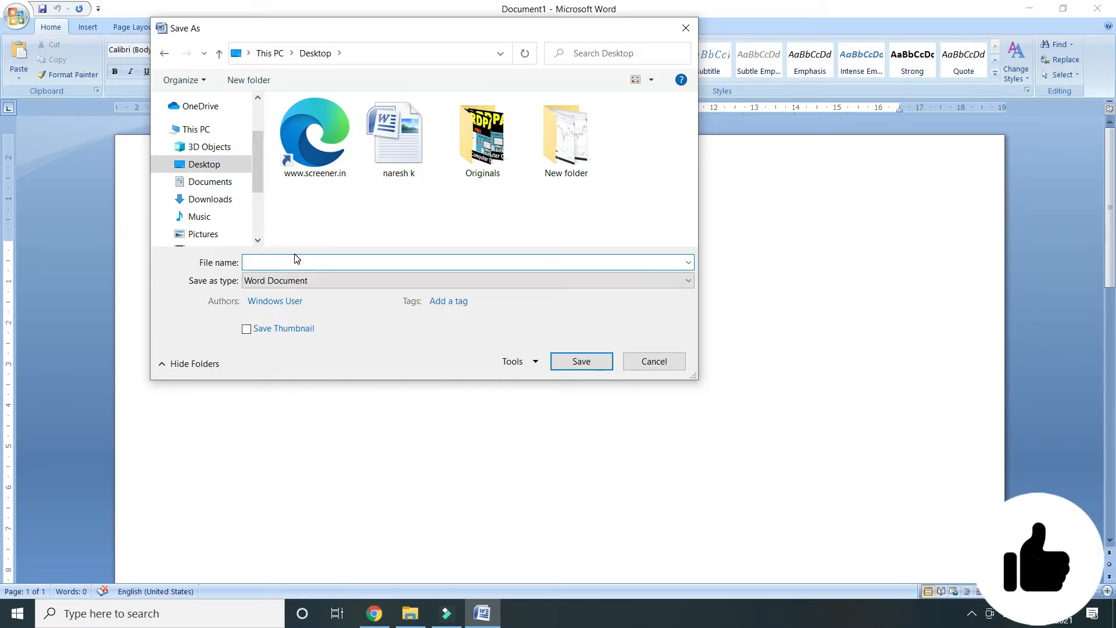
pyautogui.write('india')
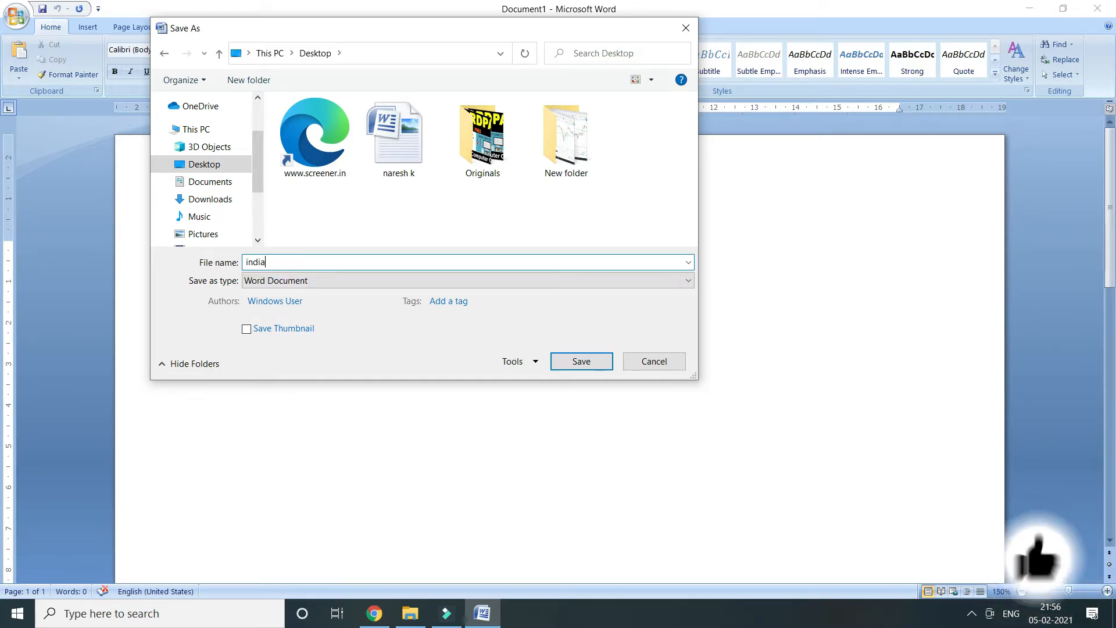
pyautogui.click(585, 365)
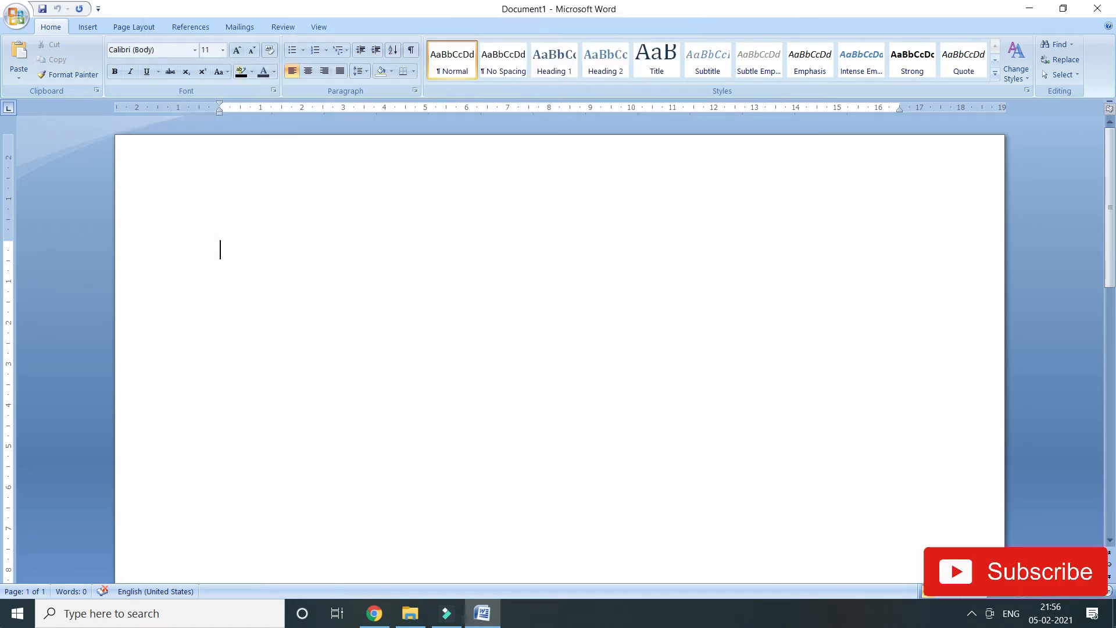
# Step: Check the desktop for the saved india file, return to Word and view the available Save As formats
pyautogui.press('super+d')
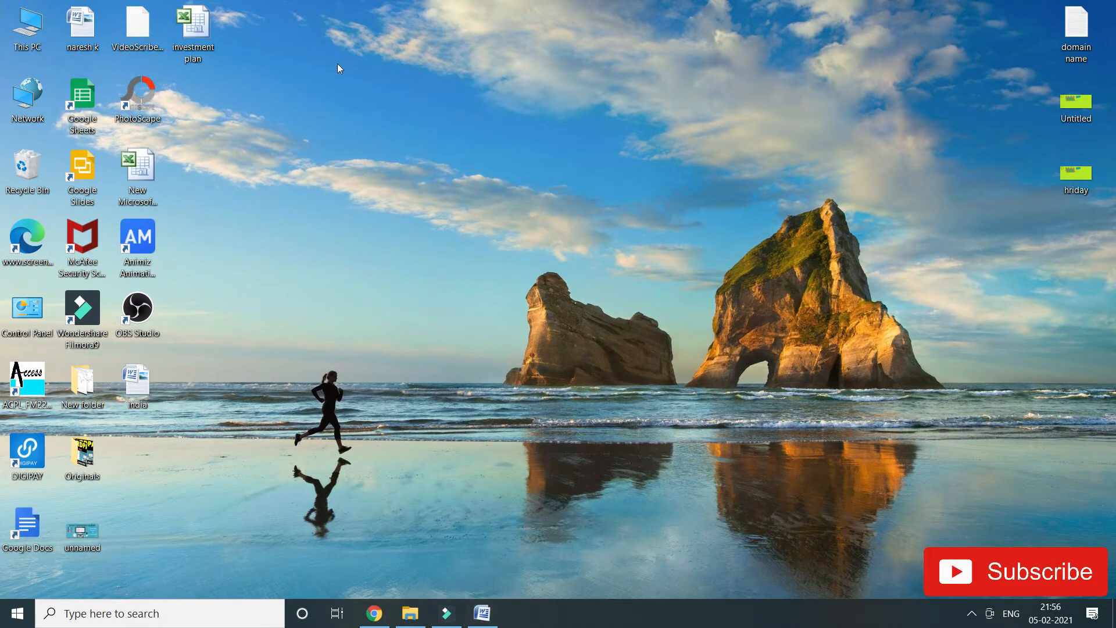
pyautogui.click(483, 612)
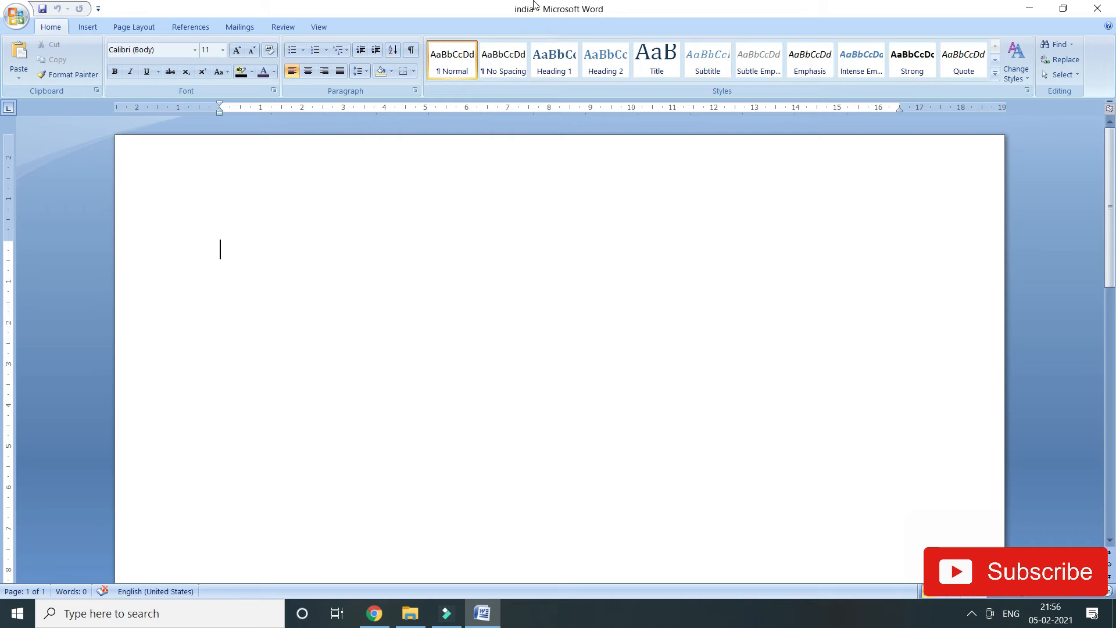
pyautogui.click(10, 16)
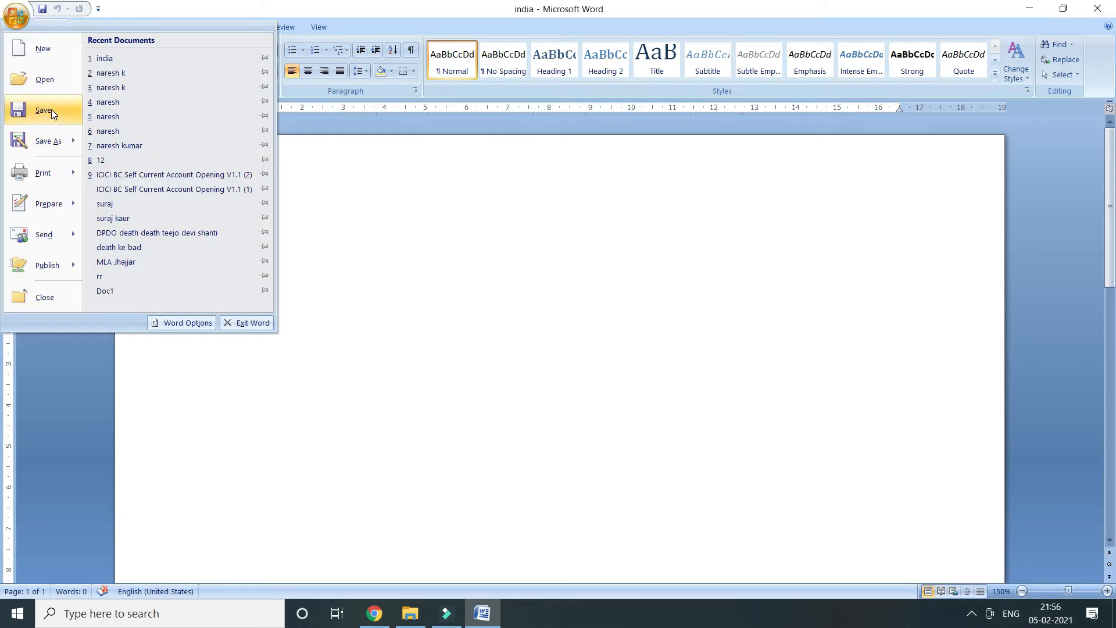
pyautogui.moveTo(50, 141)
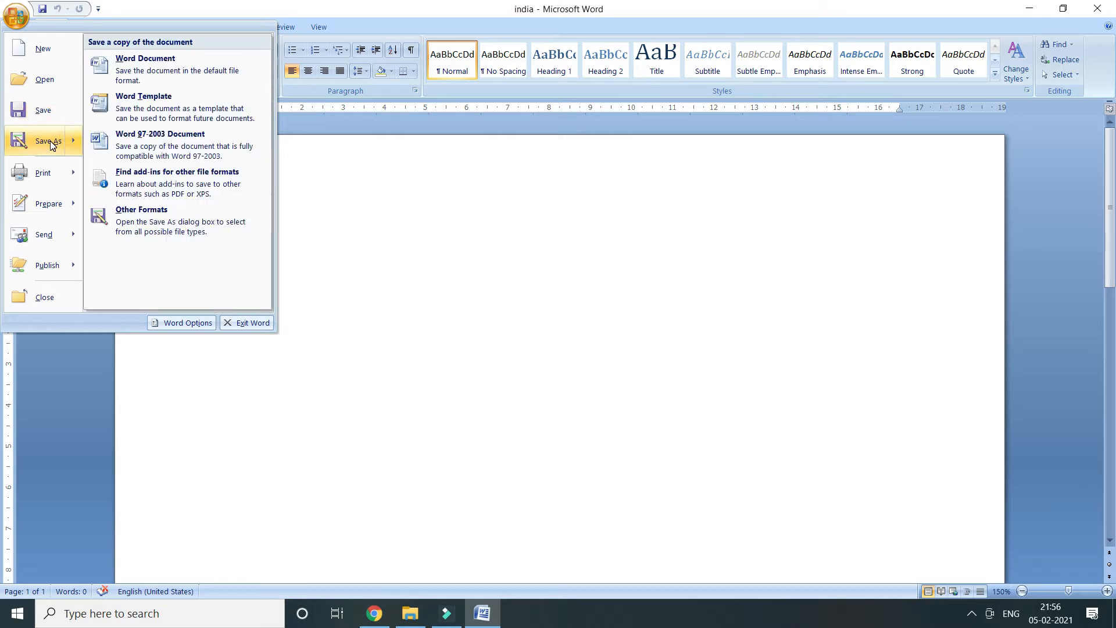
pyautogui.click(584, 168)
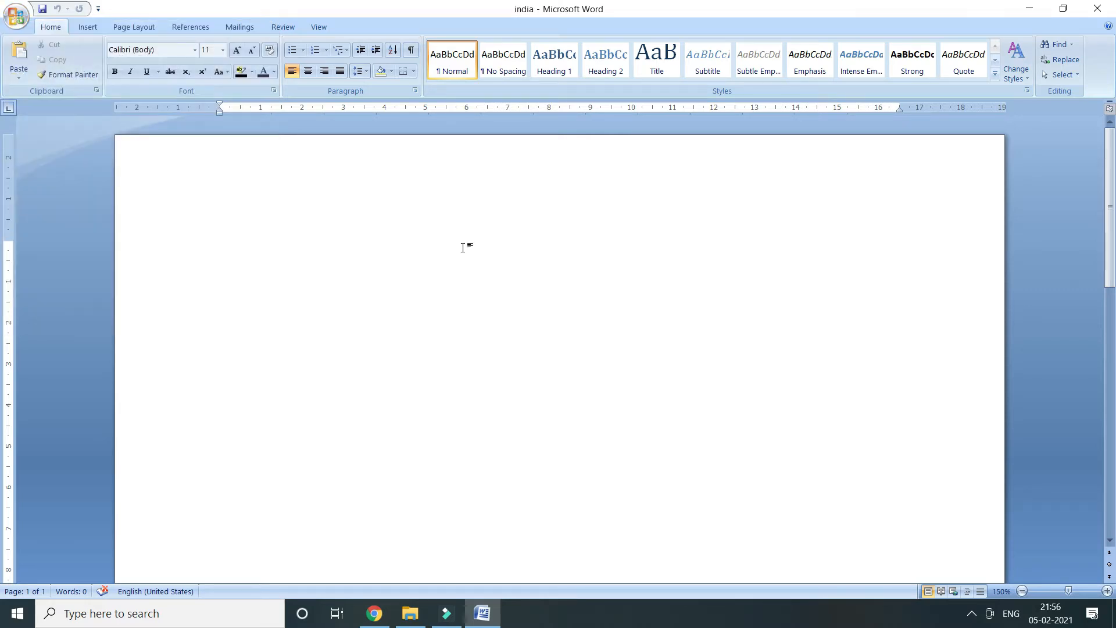
# Step: Enter the line =(rand) in the blank document and generate sample paragraphs below it with Word's rand function
pyautogui.write('rrrr')
pyautogui.press('BackSpace')
pyautogui.press('BackSpace')
pyautogui.press('BackSpace')
pyautogui.write('()')
pyautogui.press('BackSpace')
pyautogui.write('in')
pyautogui.press('BackSpace')
pyautogui.press('BackSpace')
pyautogui.write('rand)')
pyautogui.press('Return')
# Step: Look at the Save As options and dialog for the india document, and cancel without saving a copy
pyautogui.click(16, 16)
pyautogui.moveTo(40, 145)
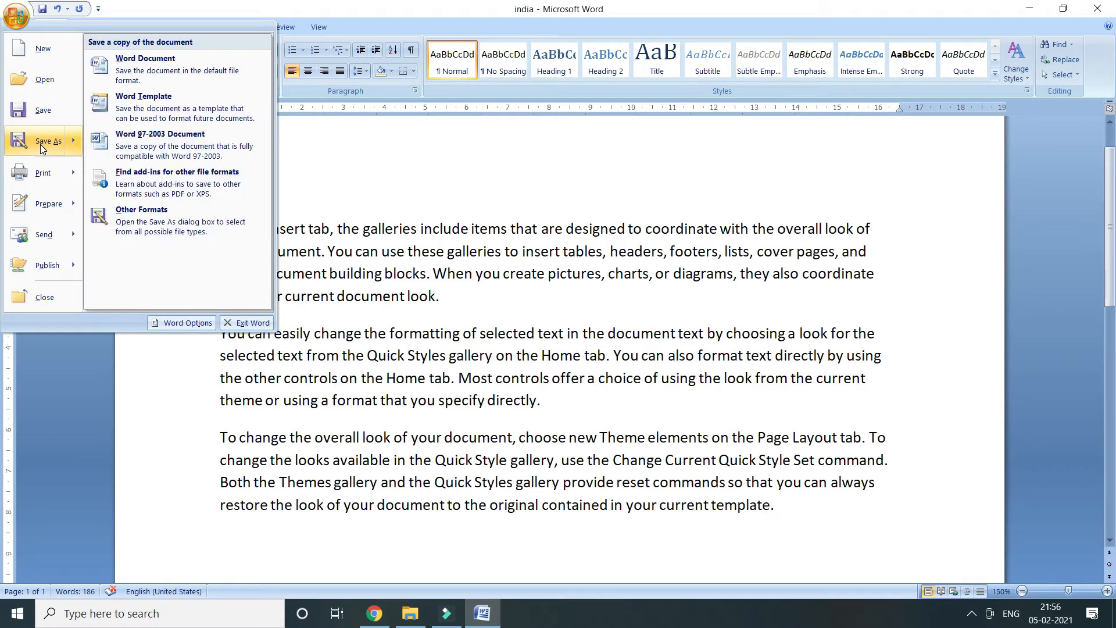
pyautogui.click(28, 140)
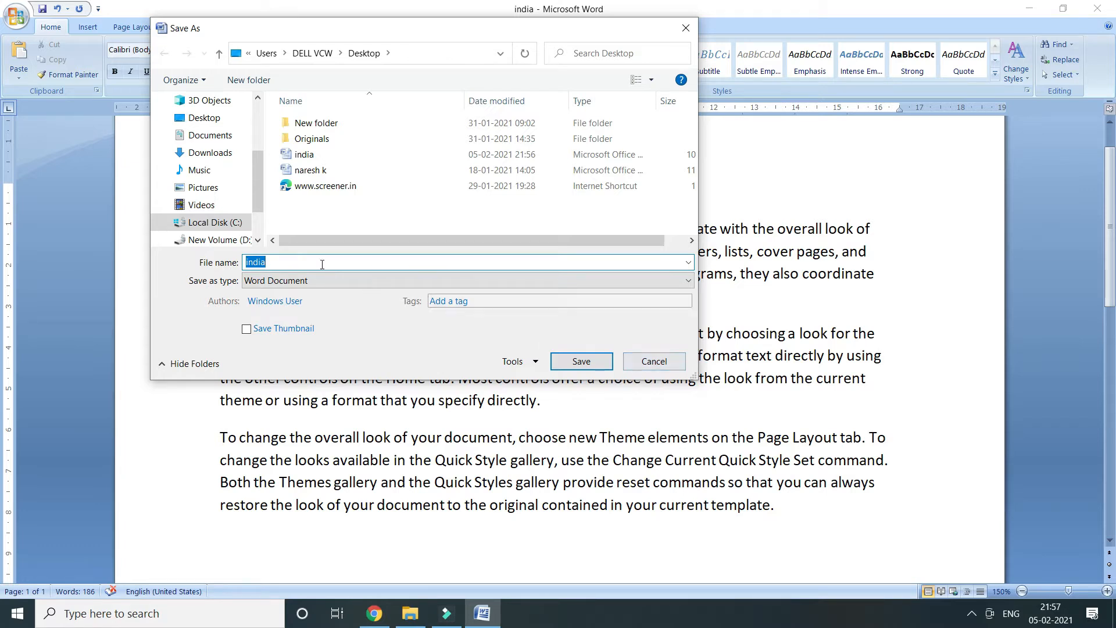
pyautogui.click(652, 364)
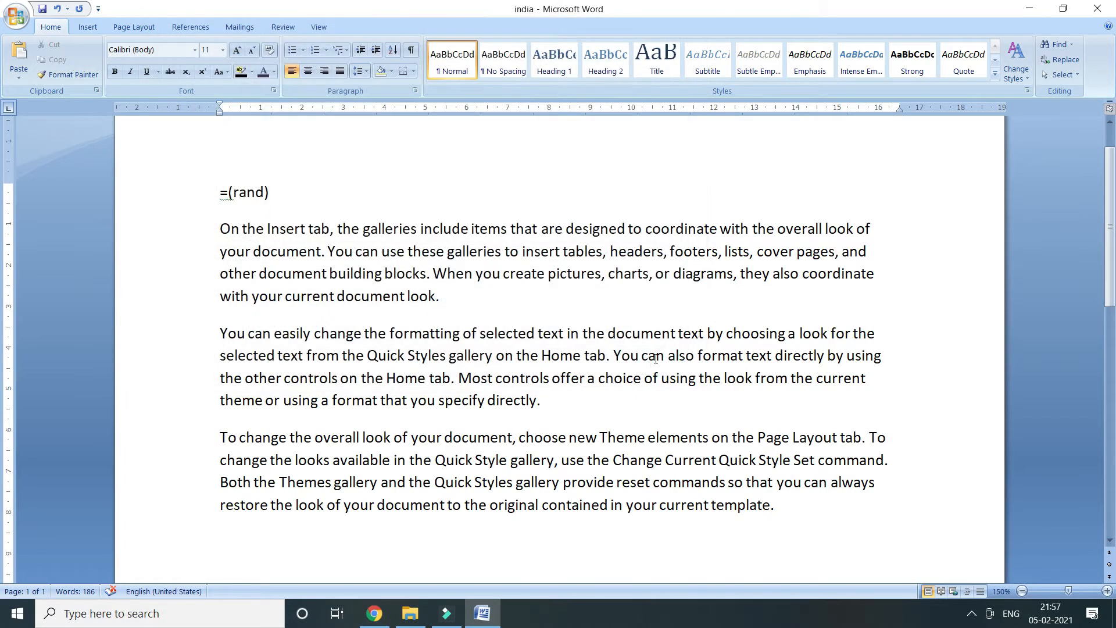
# Step: Replace the =(rand) line above the paragraphs with sample text generated by =rand()
pyautogui.click(295, 192)
pyautogui.press('BackSpace')
pyautogui.press('BackSpace')
pyautogui.press('BackSpace')
pyautogui.press('BackSpace')
pyautogui.press('BackSpace')
pyautogui.press('BackSpace')
pyautogui.press('BackSpace')
pyautogui.write('=rand()')
pyautogui.press('Return')
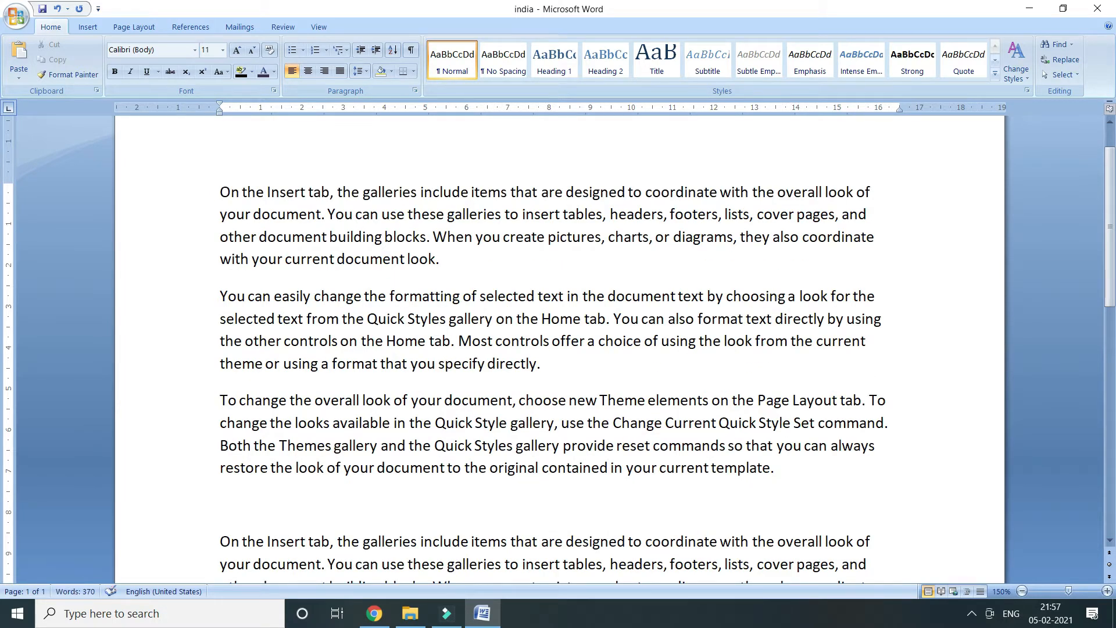
pyautogui.scroll(-3, 292, 214)
pyautogui.scroll(4, 293, 215)
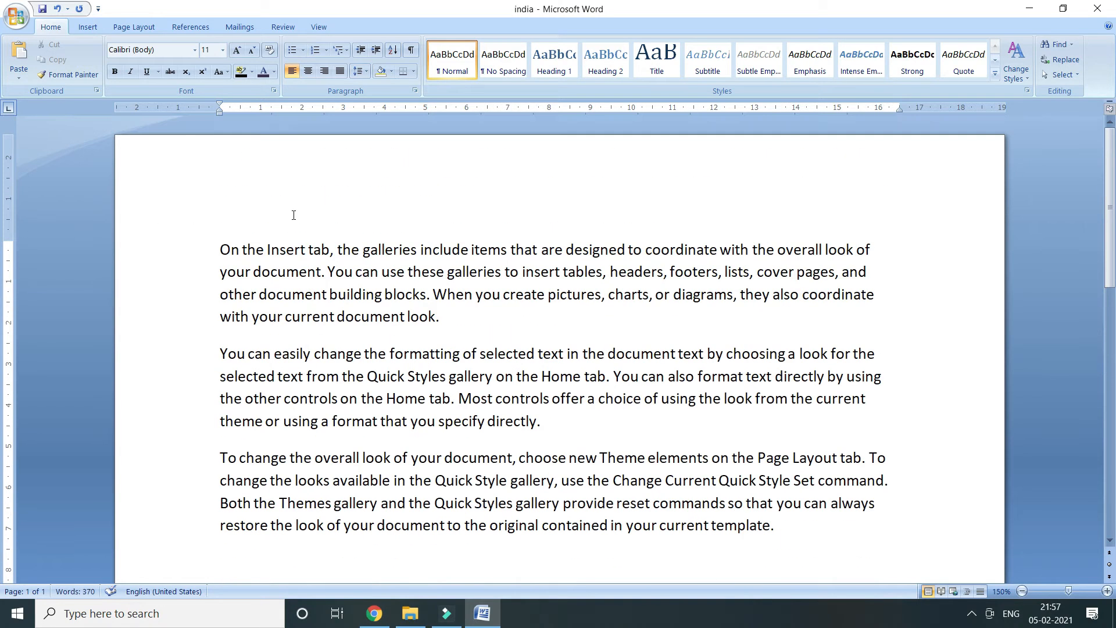
# Step: Open the Print dialog for the india document and reposition it over the page
pyautogui.click(16, 16)
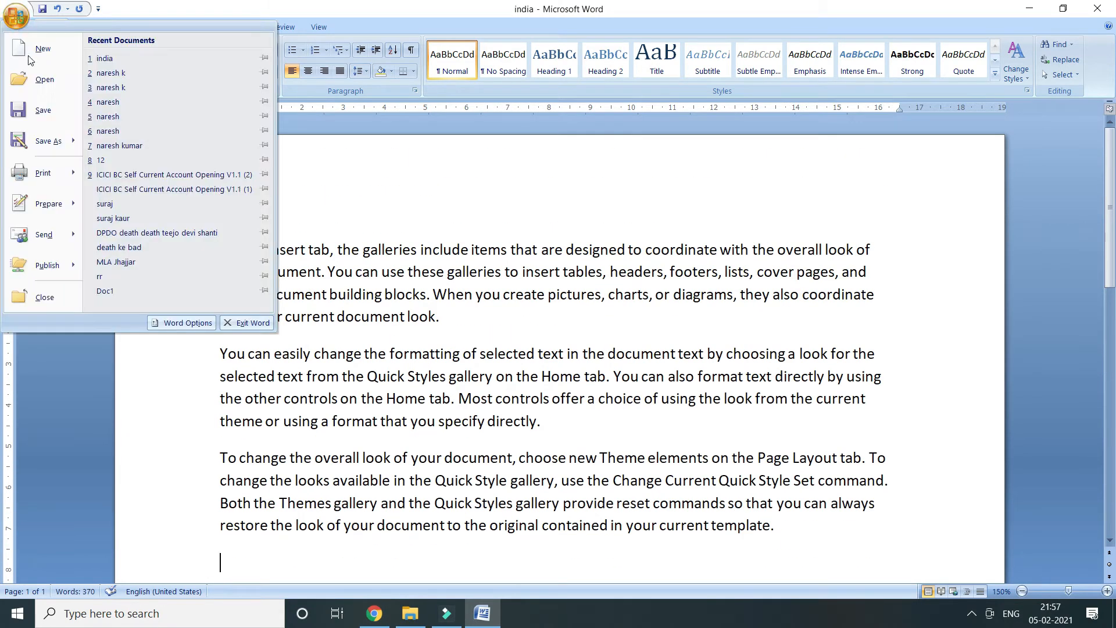
pyautogui.moveTo(75, 144)
pyautogui.moveTo(61, 173)
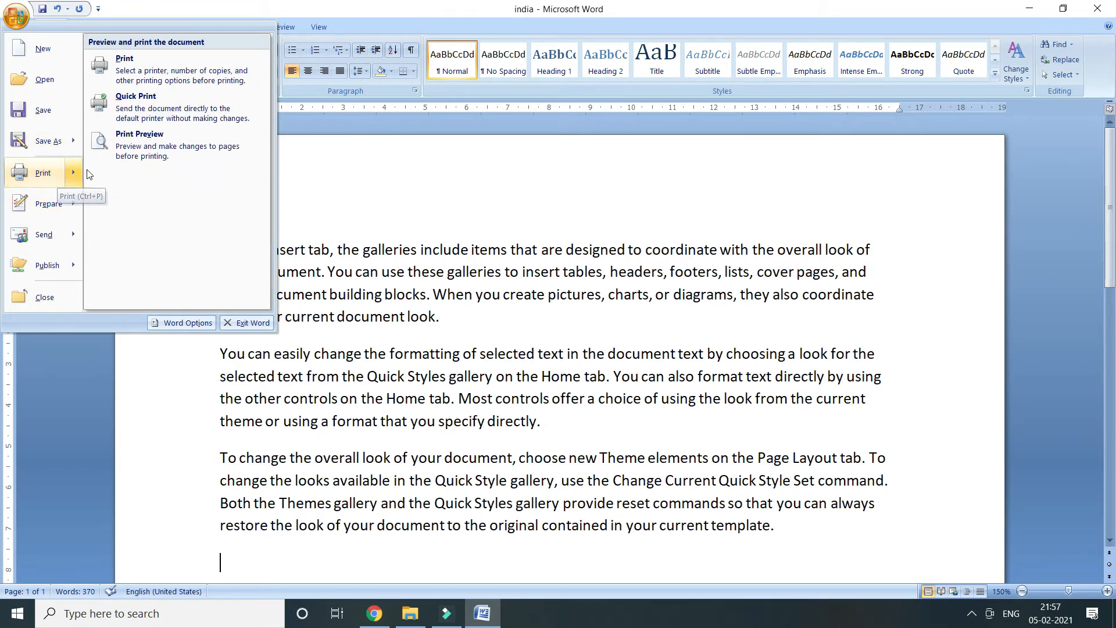
pyautogui.click(159, 76)
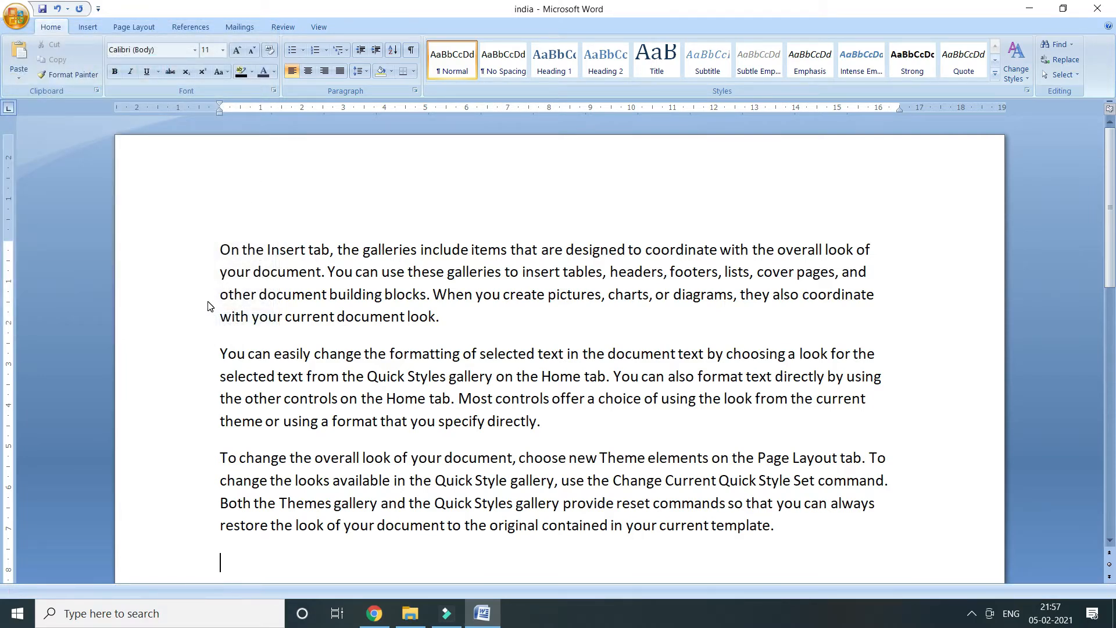
pyautogui.moveTo(262, 166); pyautogui.dragTo(490, 112)
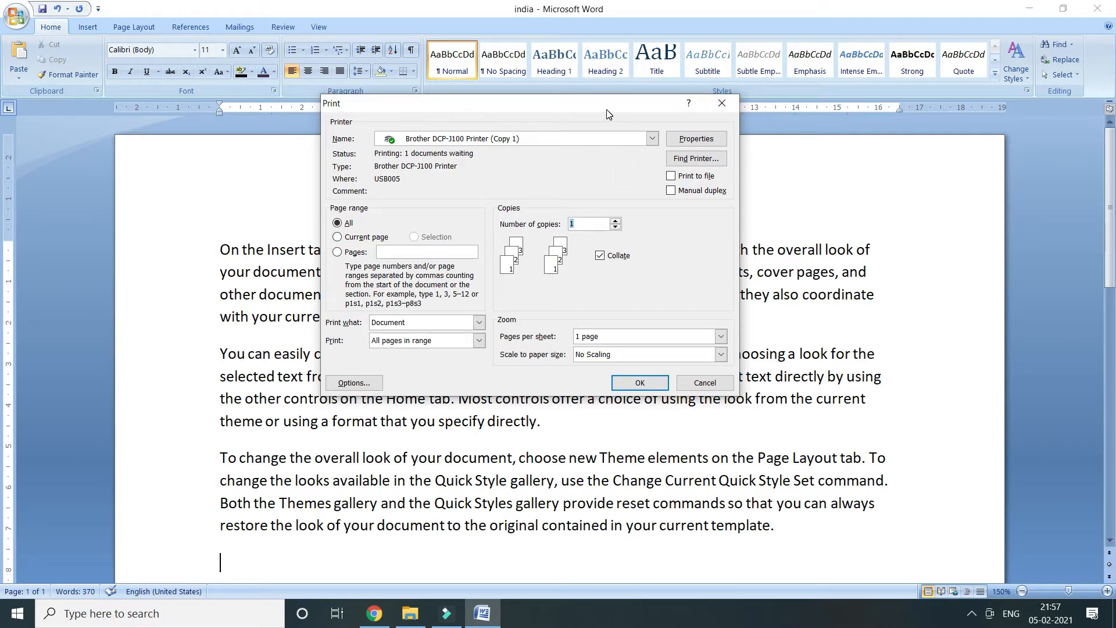
pyautogui.moveTo(590, 111); pyautogui.dragTo(533, 99)
# Step: Browse the available printers and select Brother DCP-J100 Printer
pyautogui.click(492, 124)
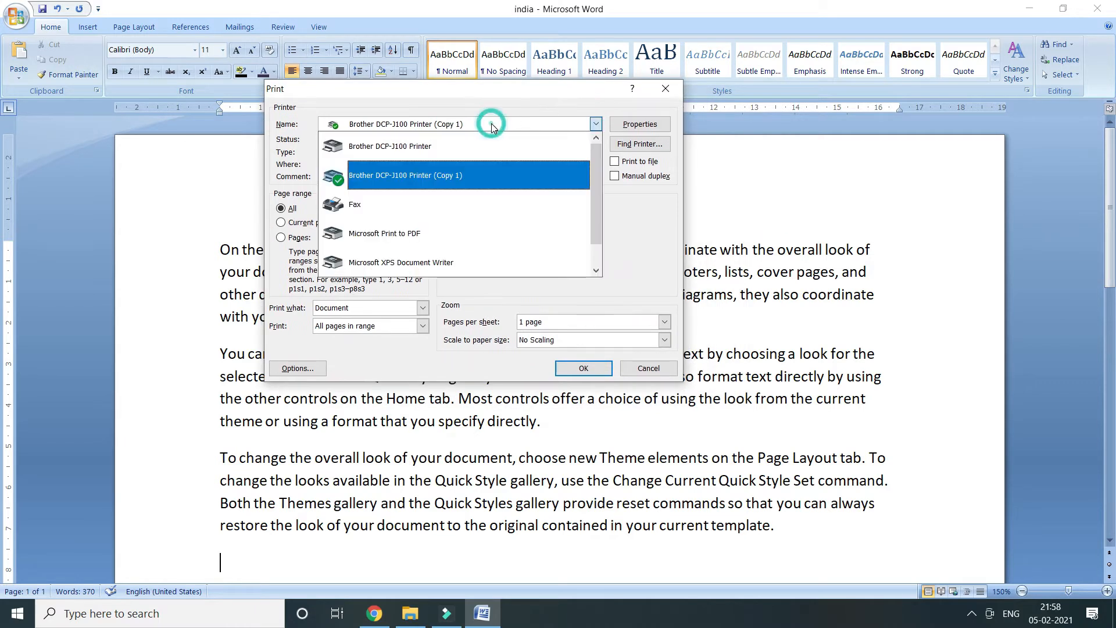
pyautogui.click(283, 129)
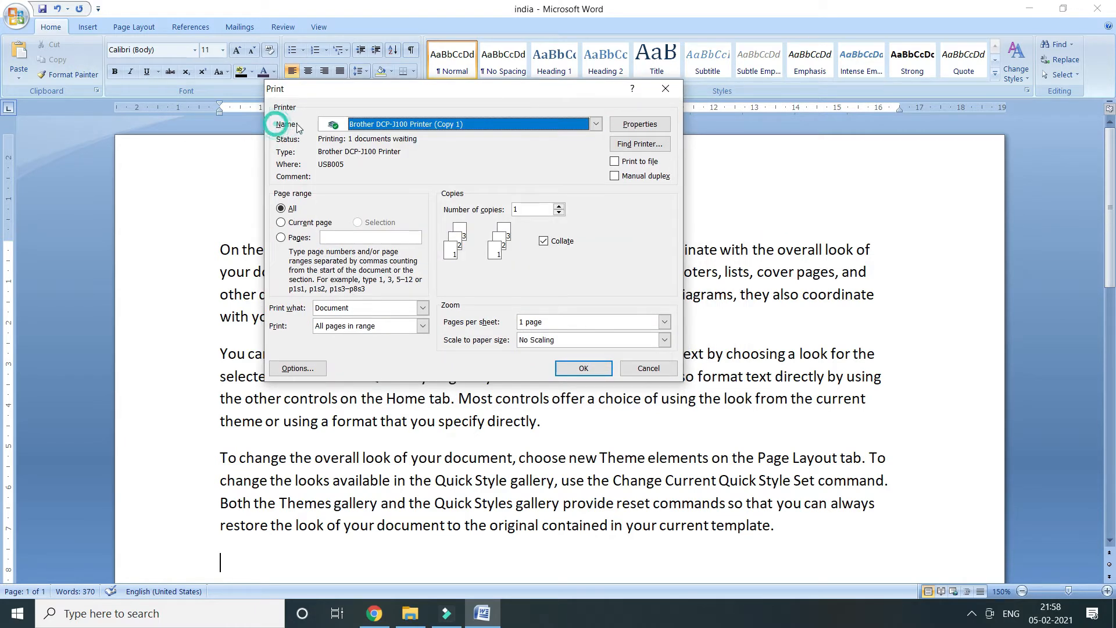
pyautogui.click(506, 129)
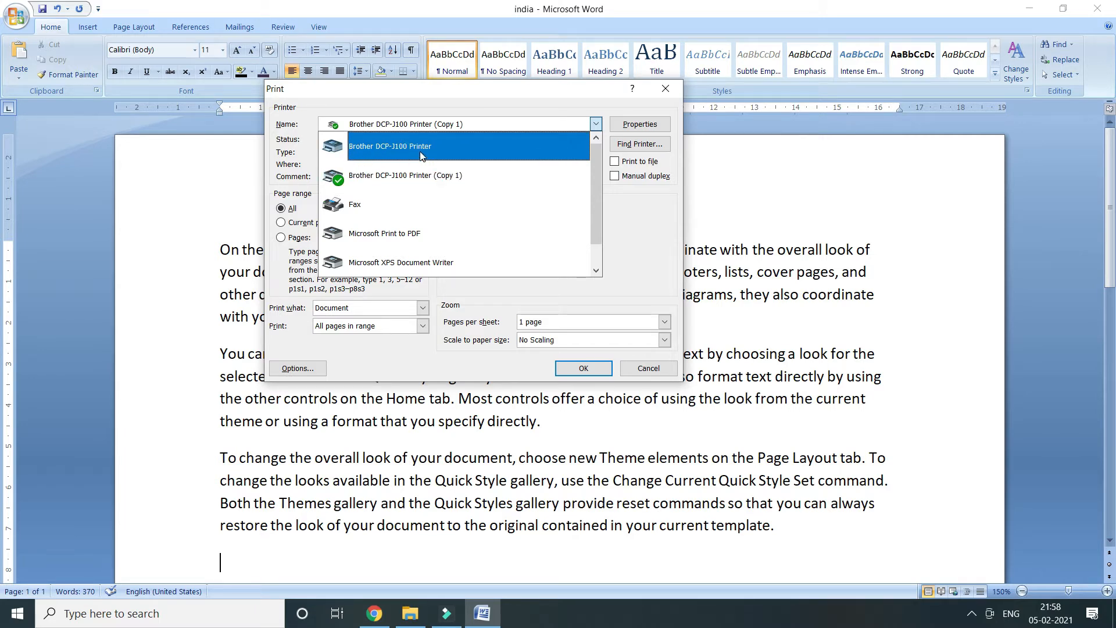
pyautogui.scroll(-1, 410, 235)
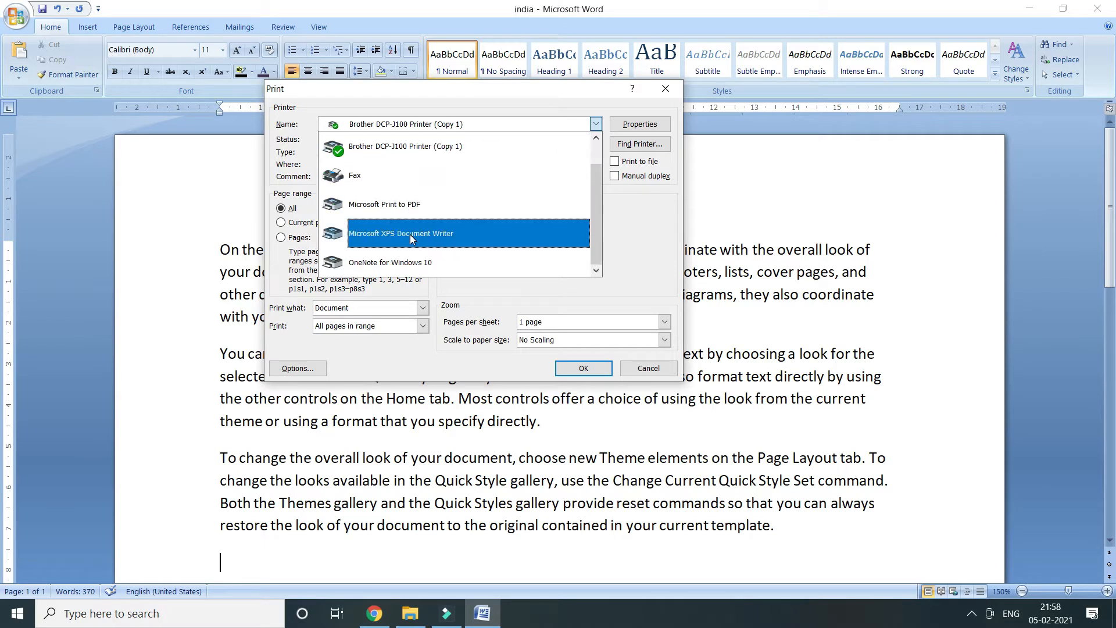
pyautogui.scroll(1, 410, 235)
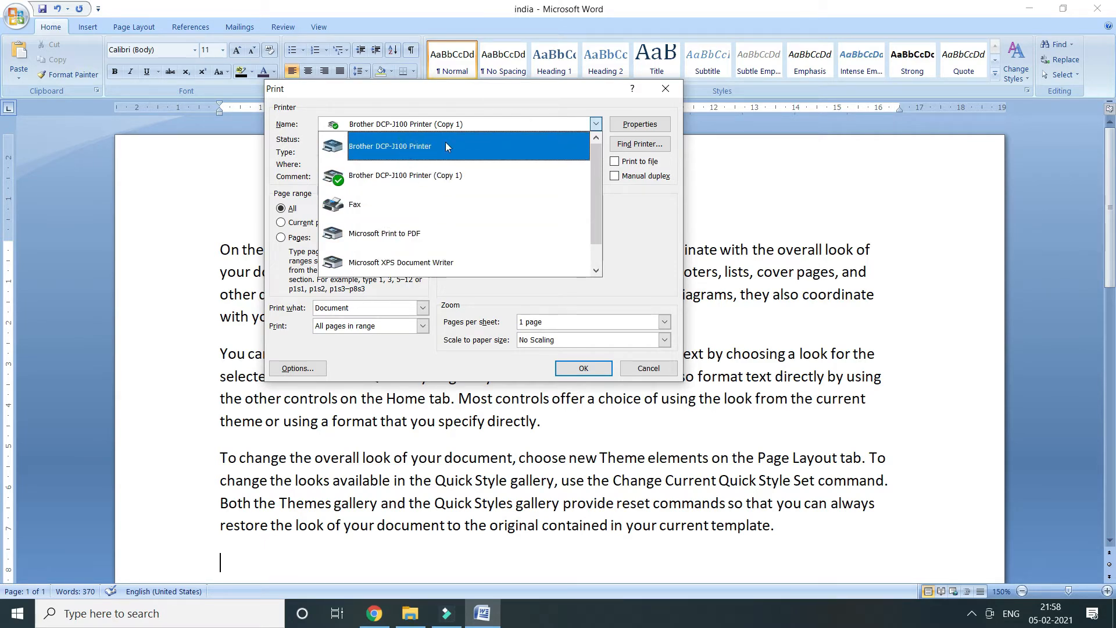
pyautogui.click(400, 154)
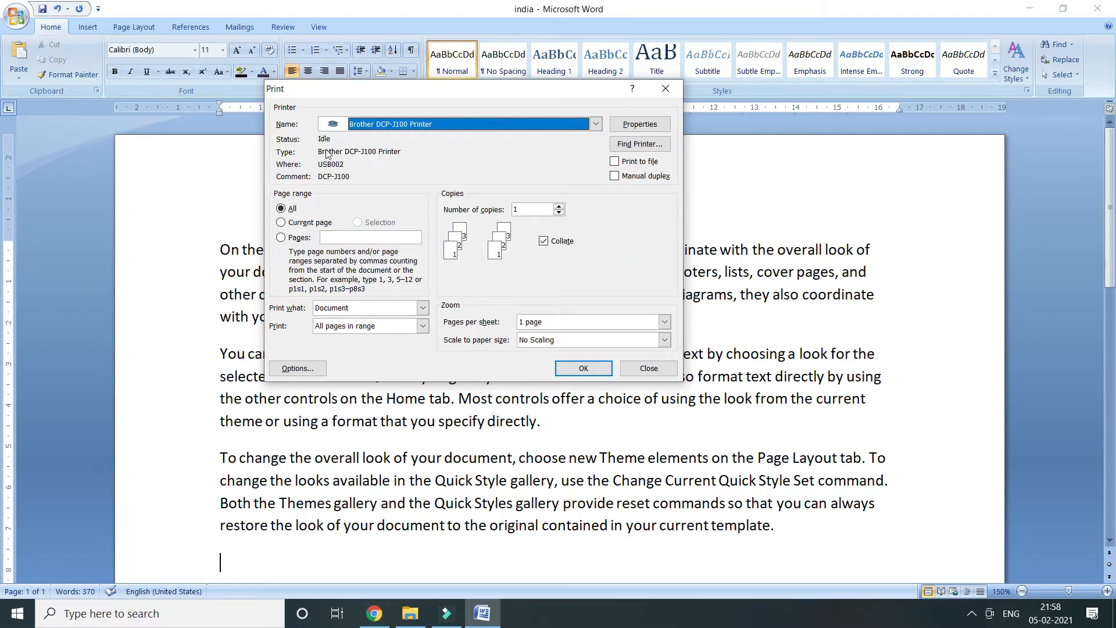
# Step: Try the All and Current page range options, and set the print range to pages 1-3
pyautogui.click(289, 209)
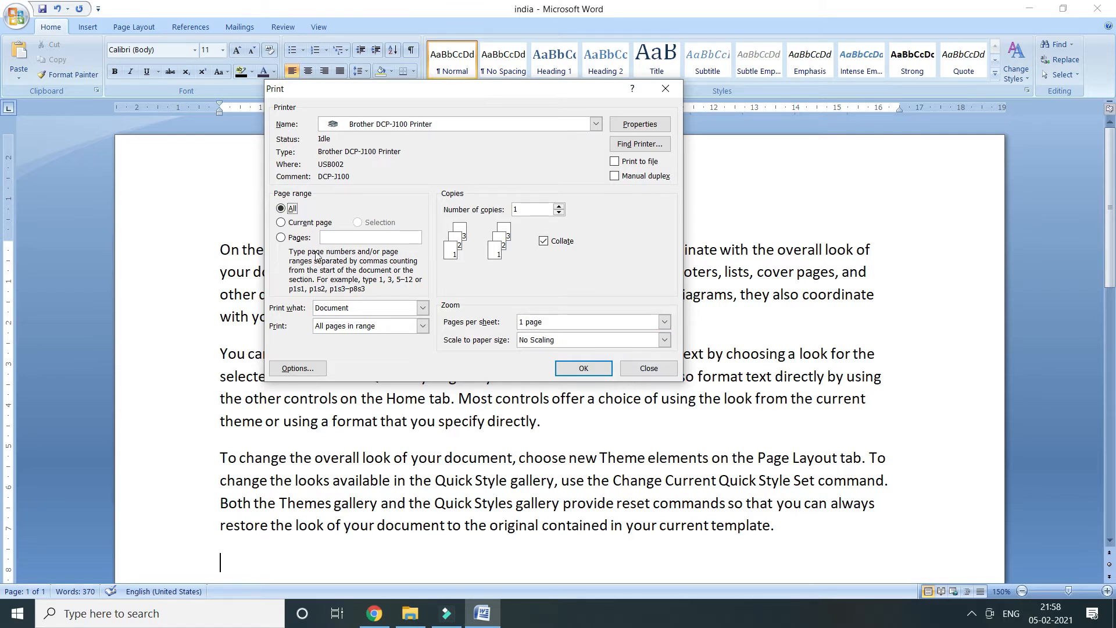
pyautogui.click(303, 227)
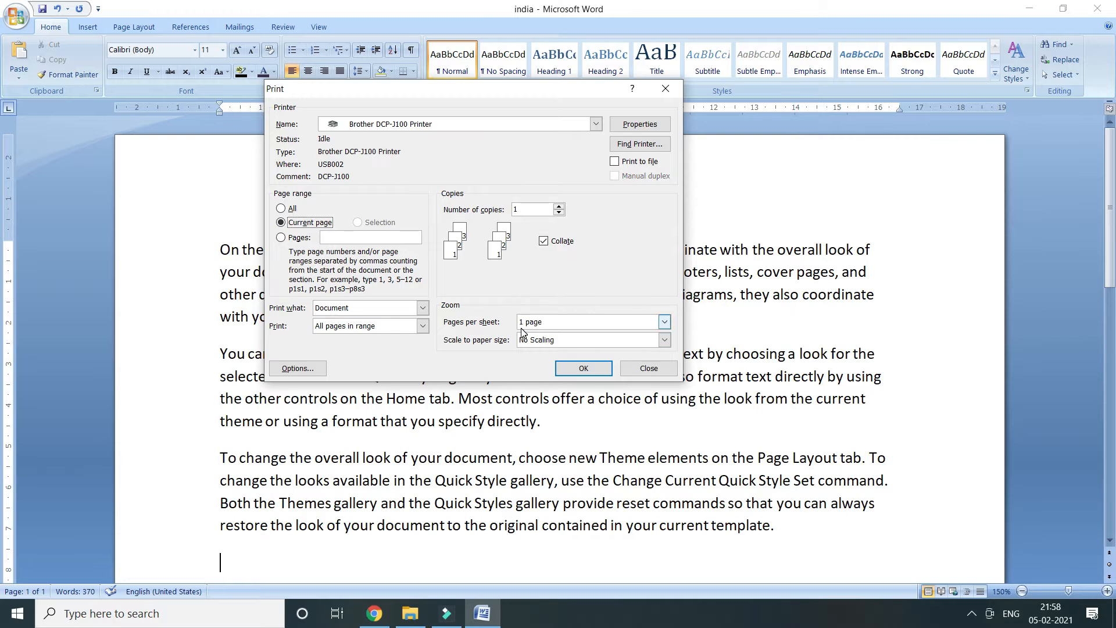
pyautogui.click(301, 239)
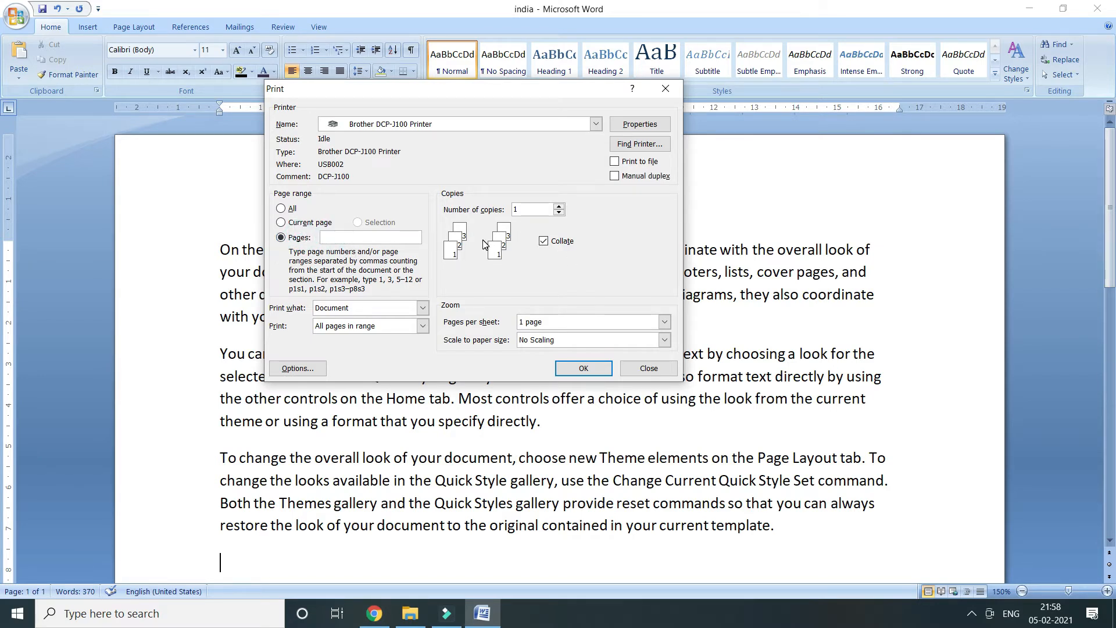
pyautogui.write('1-3')
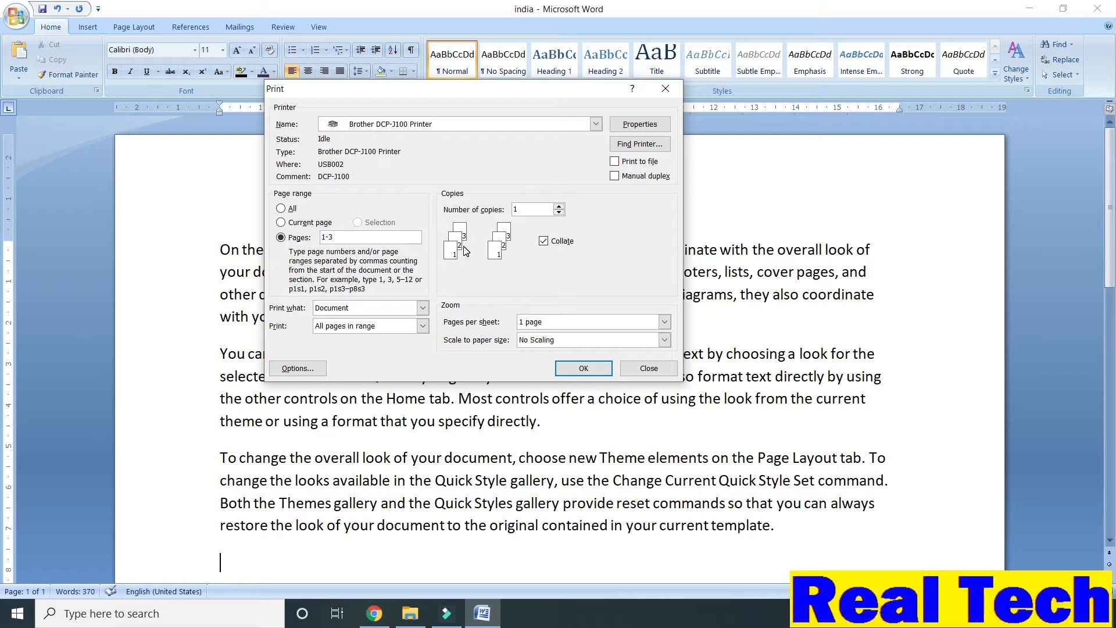
# Step: Change the print range to pages 1-2 and set the number of copies to 3
pyautogui.press('BackSpace')
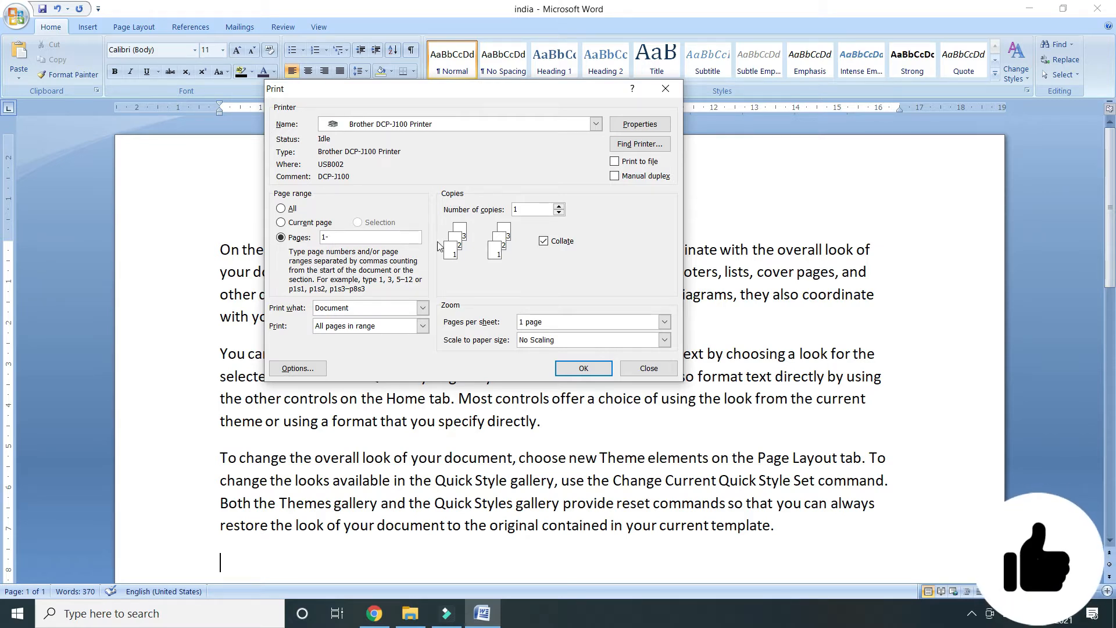
pyautogui.write('2')
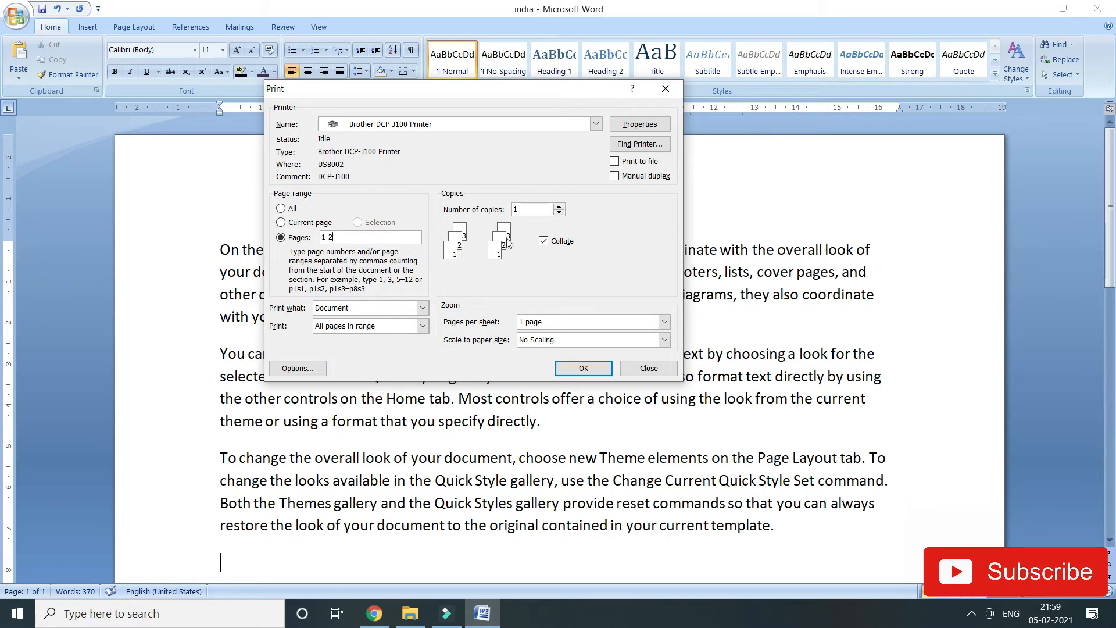
pyautogui.click(559, 206)
pyautogui.click(560, 206)
pyautogui.click(559, 207)
pyautogui.click(559, 206)
pyautogui.click(560, 213)
pyautogui.click(560, 214)
# Step: Try uncollated printing, set the number of copies to 2, and turn Collate back on
pyautogui.click(545, 245)
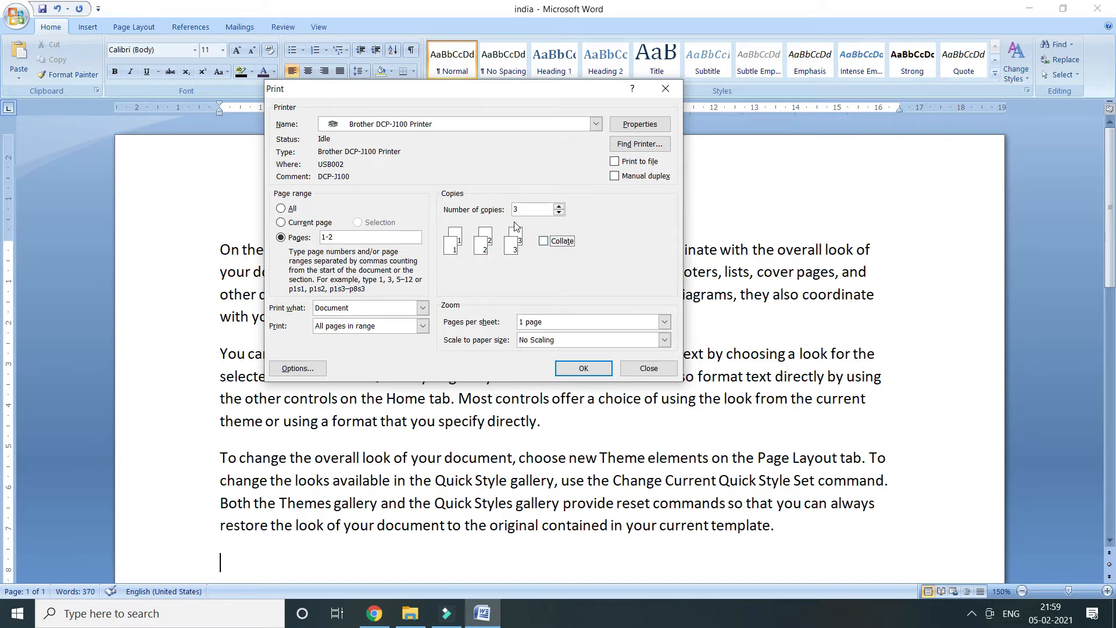
pyautogui.click(559, 214)
pyautogui.click(562, 202)
pyautogui.click(544, 242)
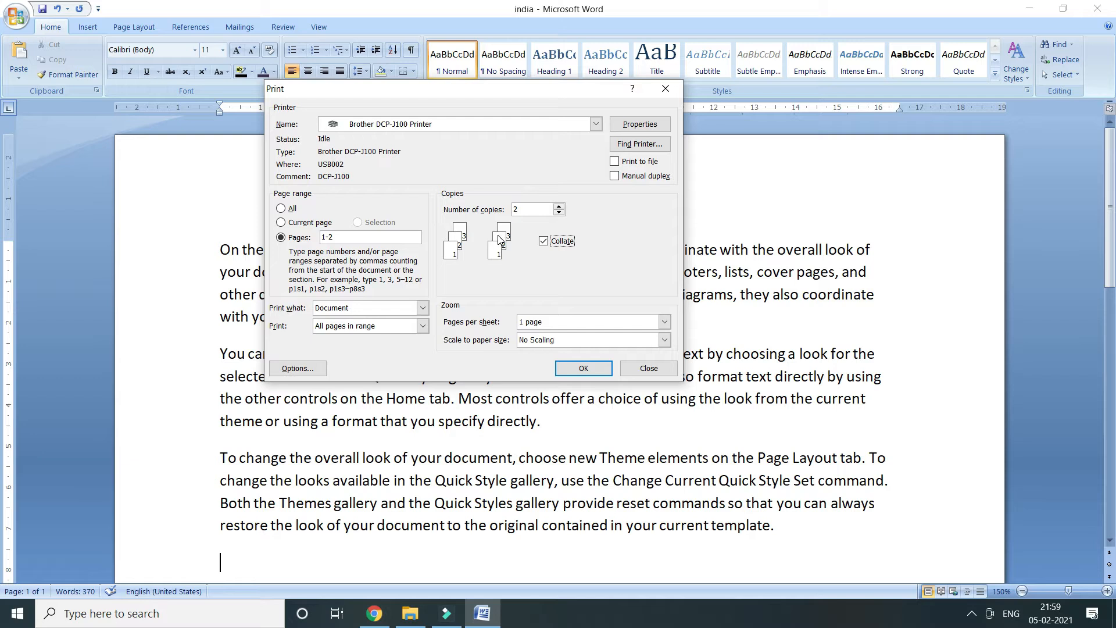
# Step: Check the choices for what to print, keeping Document, and set the page range to All
pyautogui.click(333, 309)
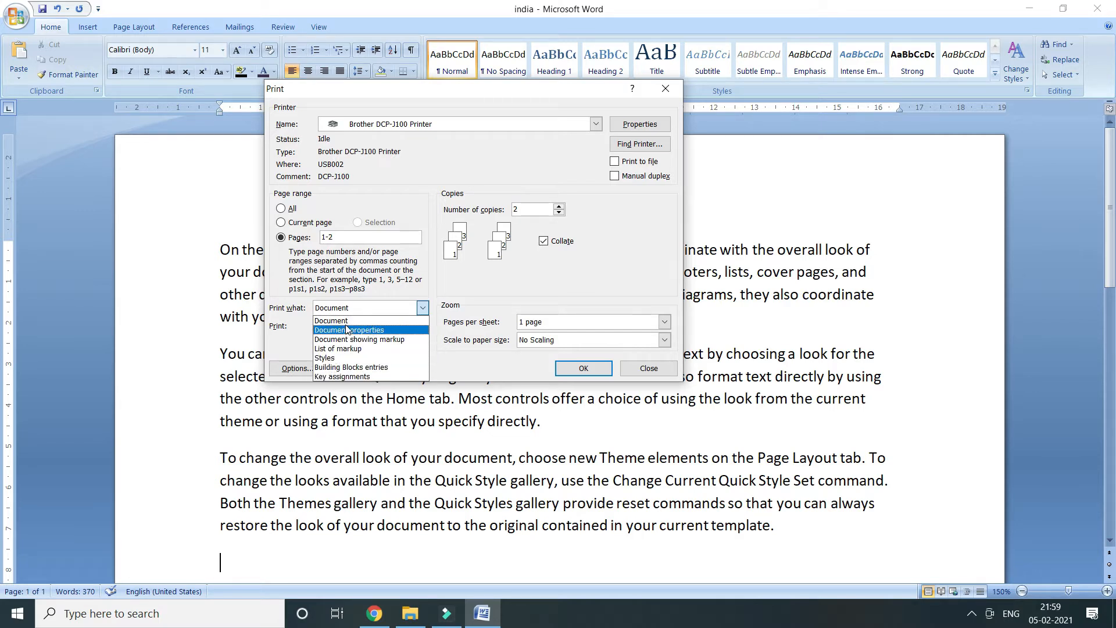
pyautogui.click(395, 285)
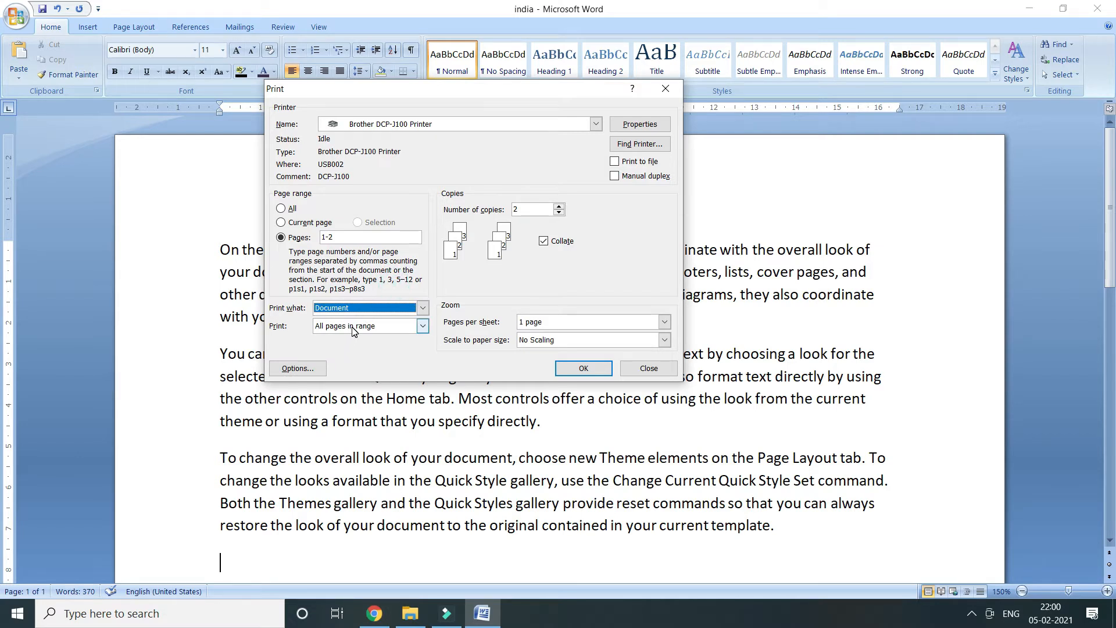
pyautogui.click(290, 209)
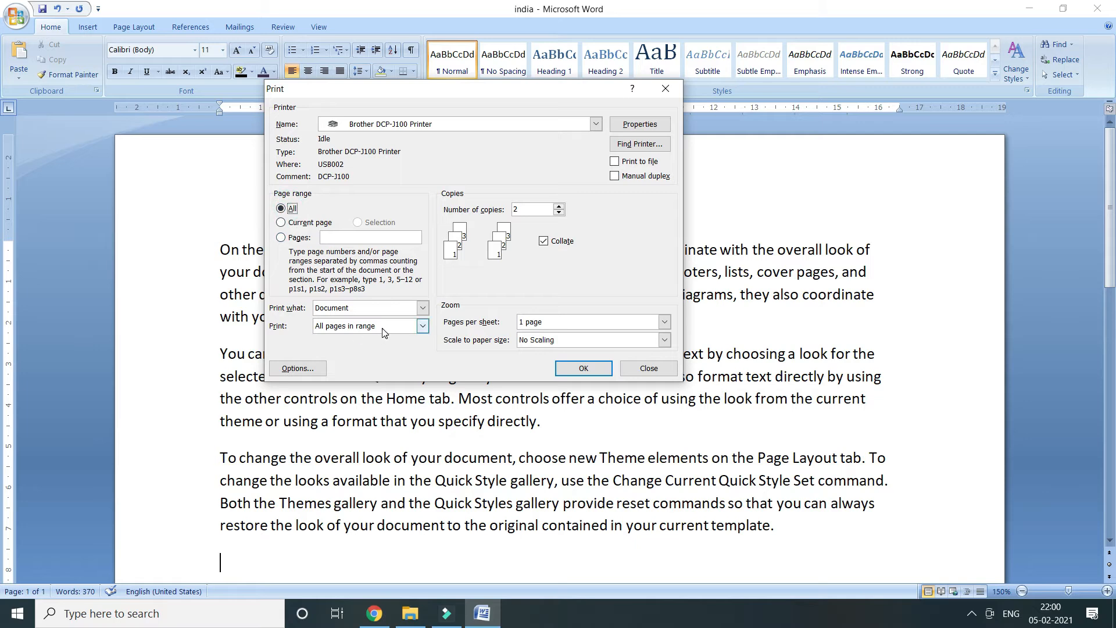
# Step: Try limiting the printout to odd pages, and set it to Even pages
pyautogui.click(422, 326)
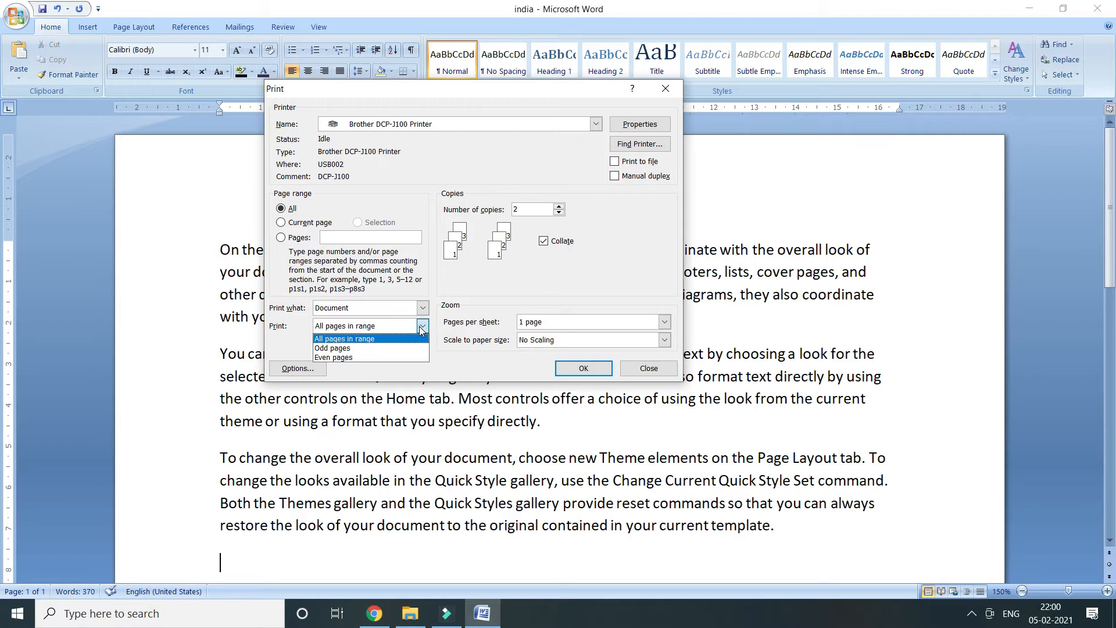
pyautogui.click(375, 347)
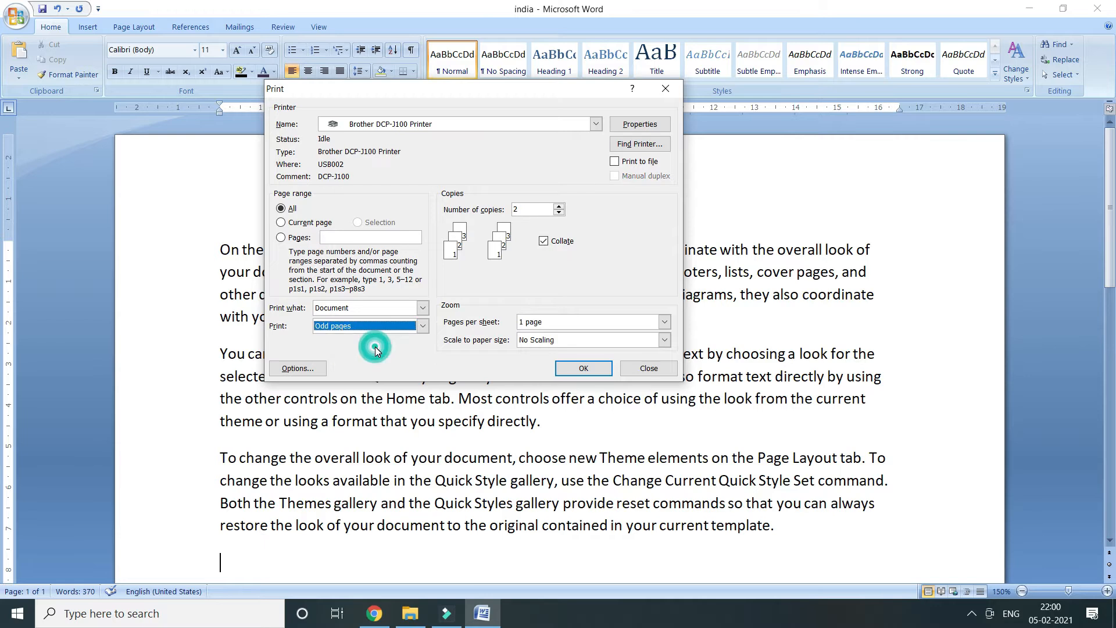
pyautogui.click(415, 329)
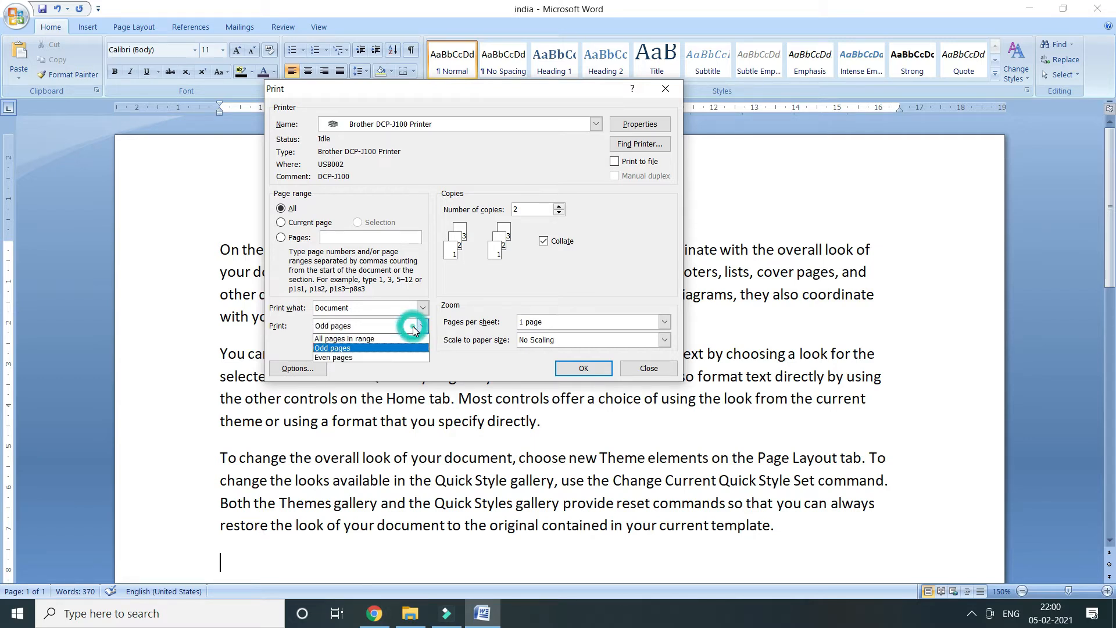
pyautogui.click(379, 357)
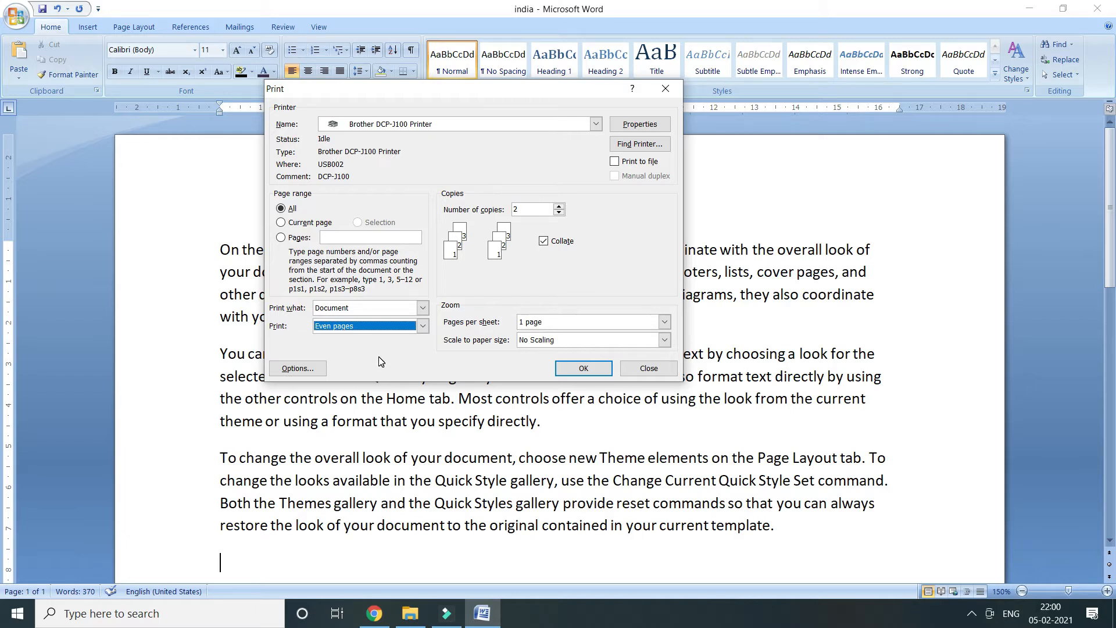
# Step: Try 2 pages per sheet, and set the printout to 1 page per sheet scaled to A4 (210 x 297 mm)
pyautogui.click(571, 321)
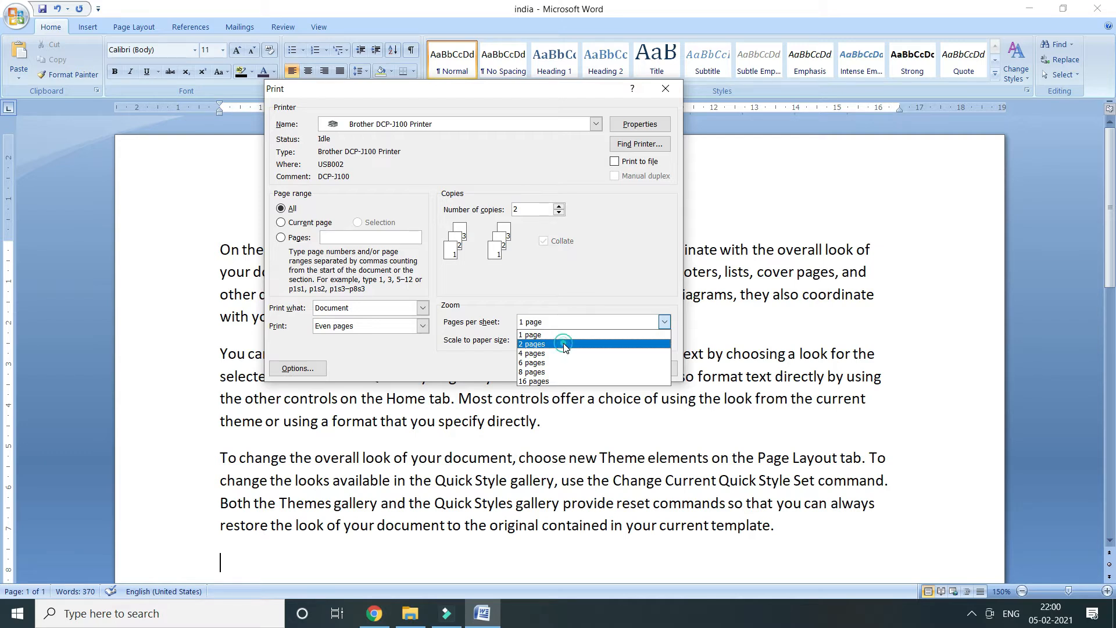
pyautogui.click(565, 345)
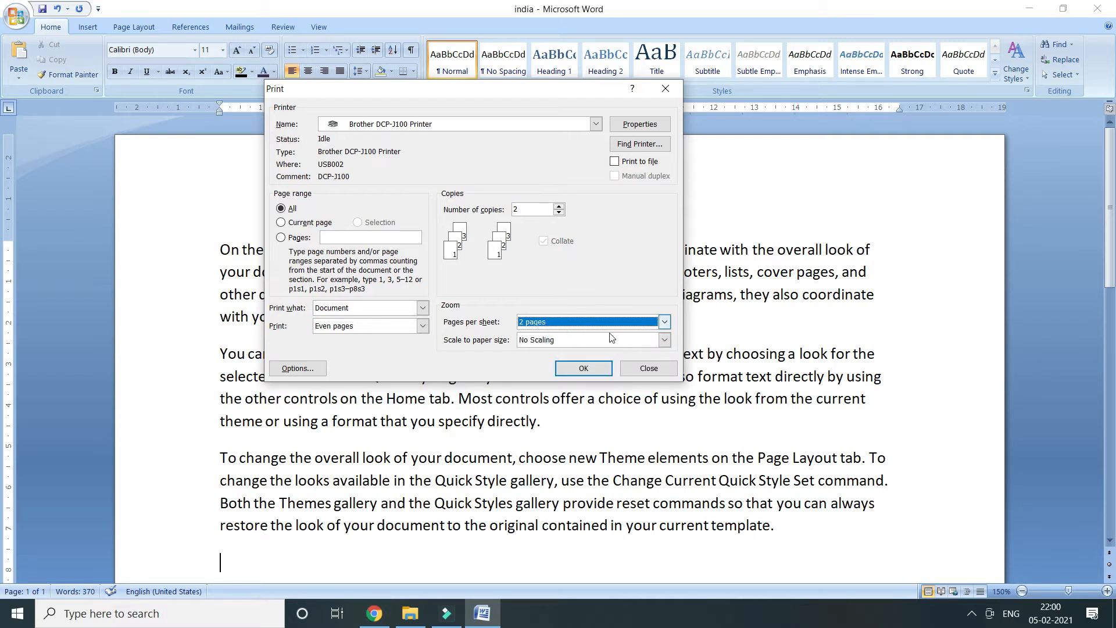
pyautogui.click(579, 325)
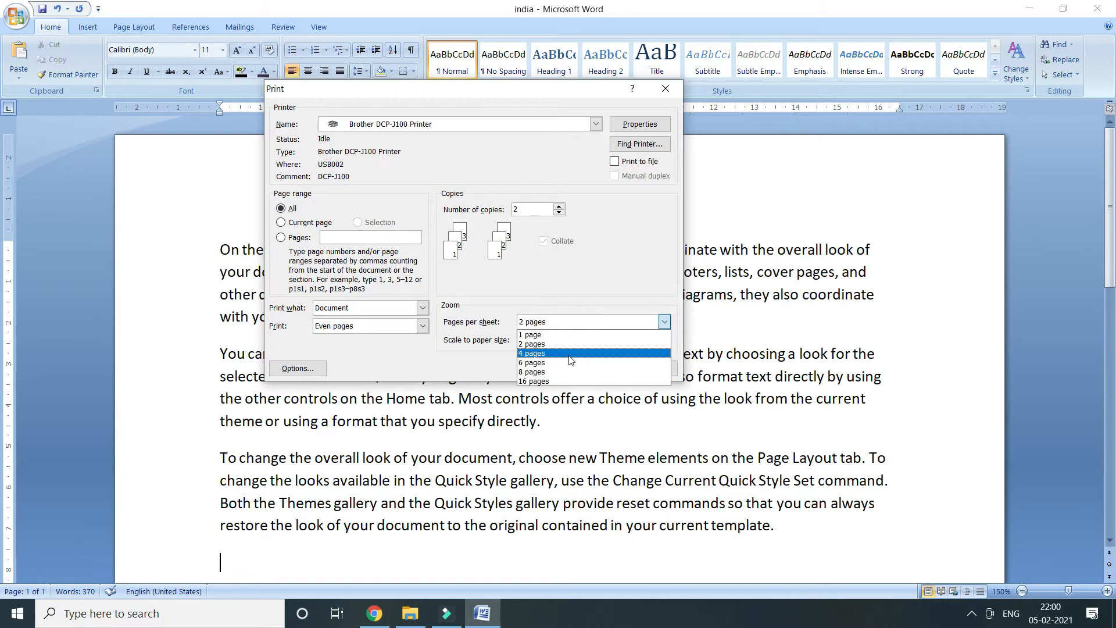
pyautogui.click(587, 283)
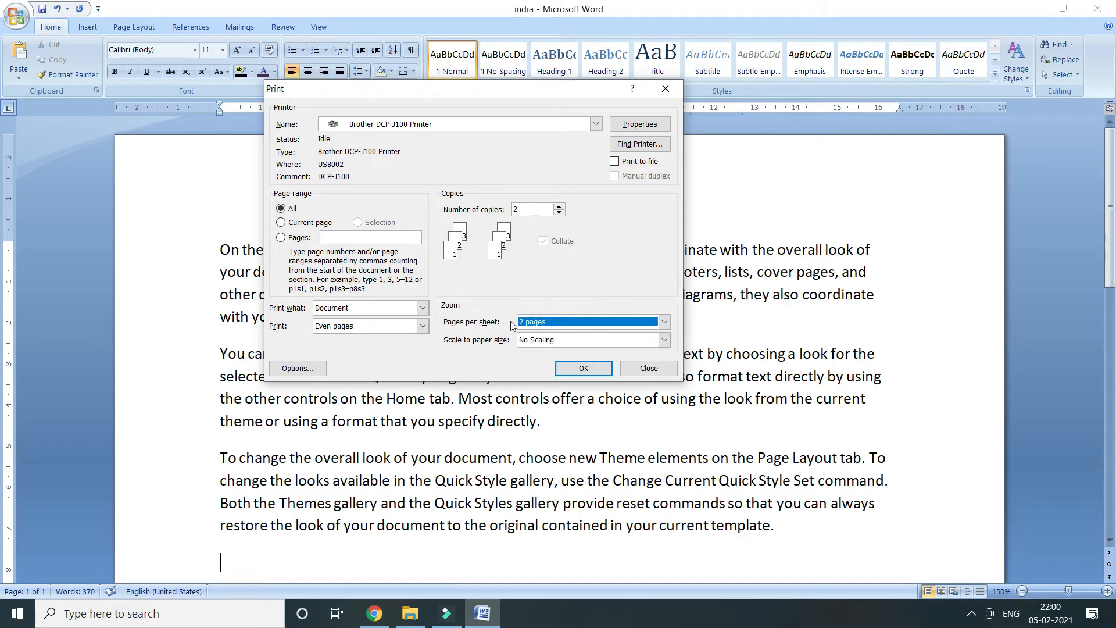
pyautogui.click(968, 244)
pyautogui.click(582, 330)
pyautogui.click(559, 338)
pyautogui.click(563, 340)
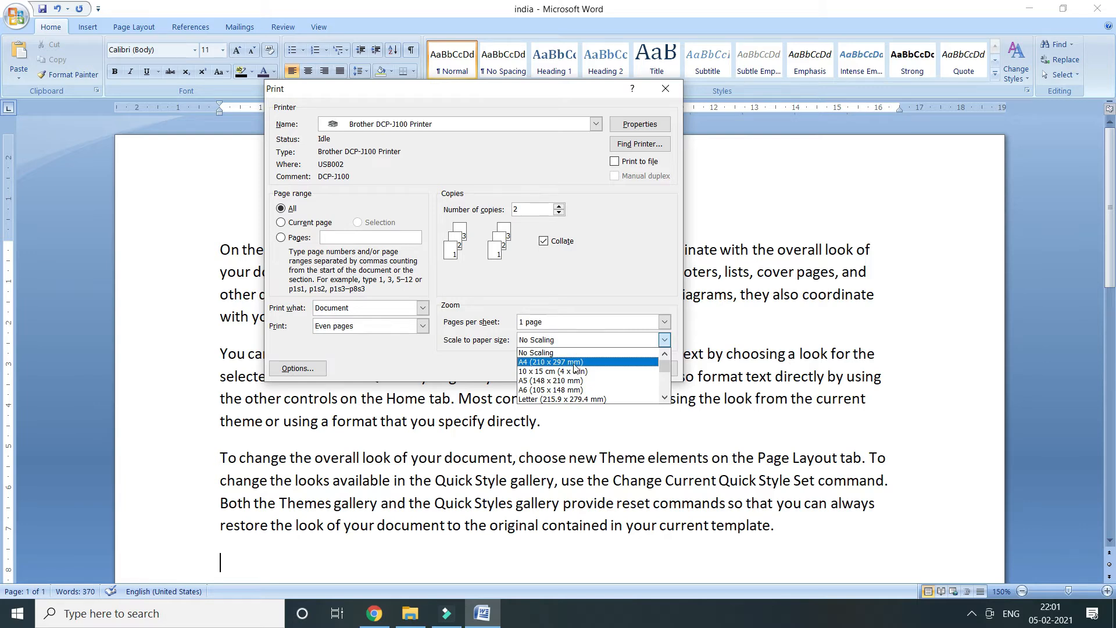
pyautogui.click(575, 363)
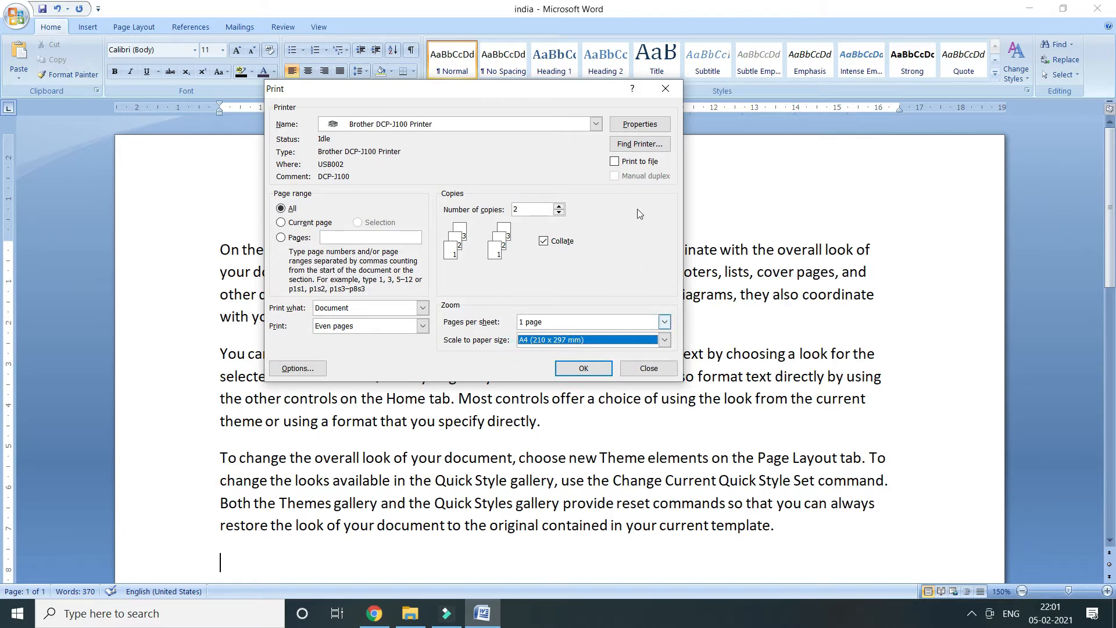
# Step: View the basic properties of the Brother DCP-J100 Printer and close them without changes
pyautogui.click(650, 124)
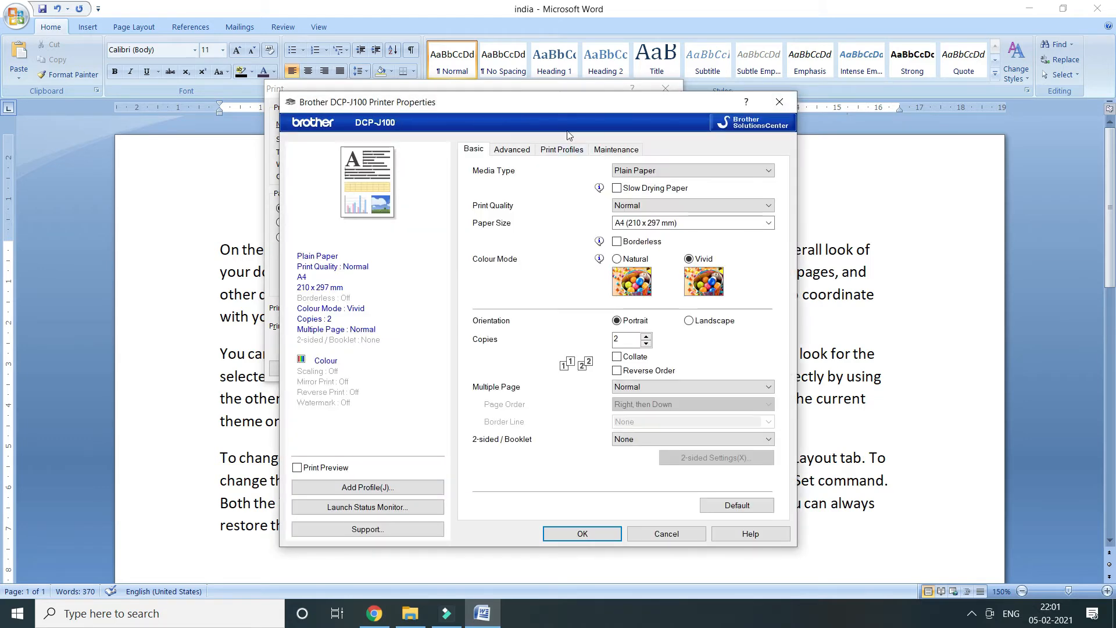
pyautogui.moveTo(570, 109); pyautogui.dragTo(479, 108)
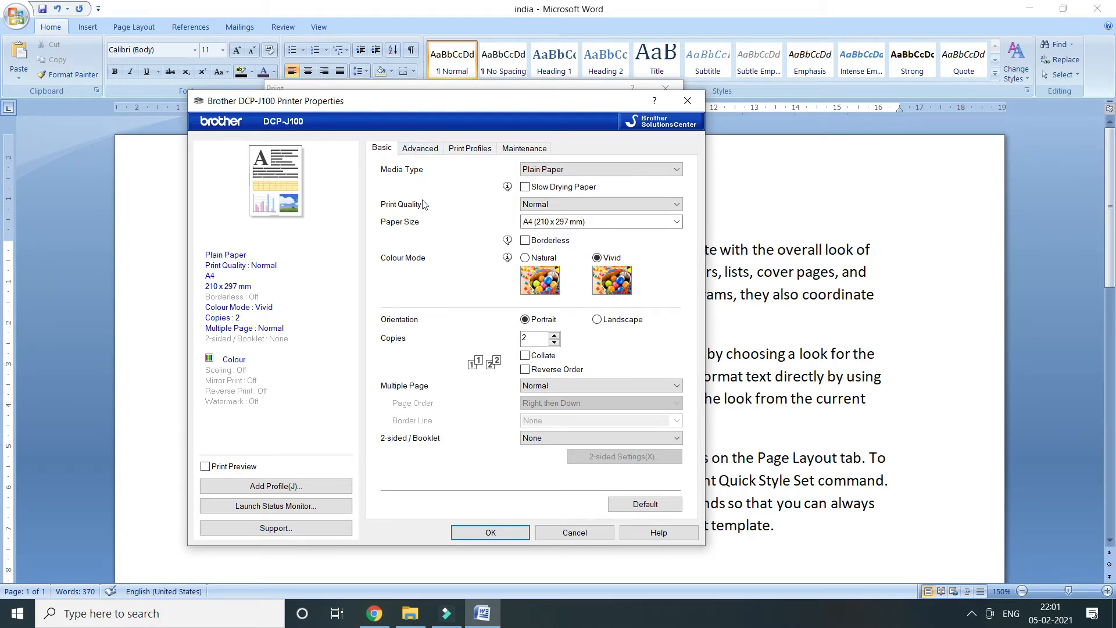
pyautogui.click(688, 100)
# Step: Browse the available printers again and reselect Brother DCP-J100 Printer
pyautogui.click(433, 126)
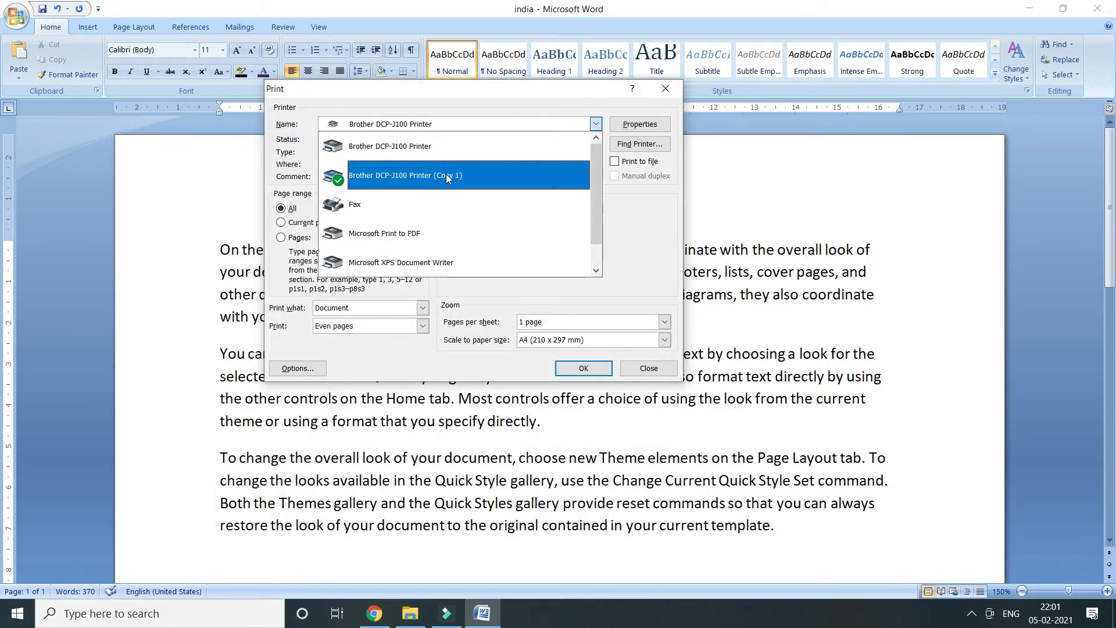
pyautogui.scroll(-1, 439, 212)
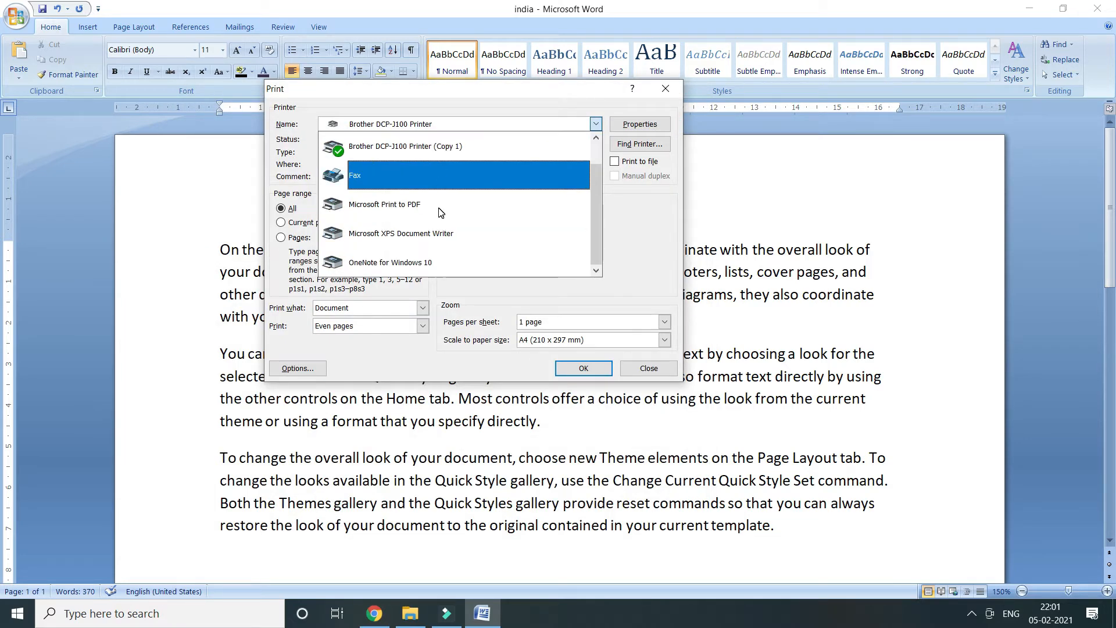
pyautogui.scroll(1, 439, 212)
pyautogui.click(422, 148)
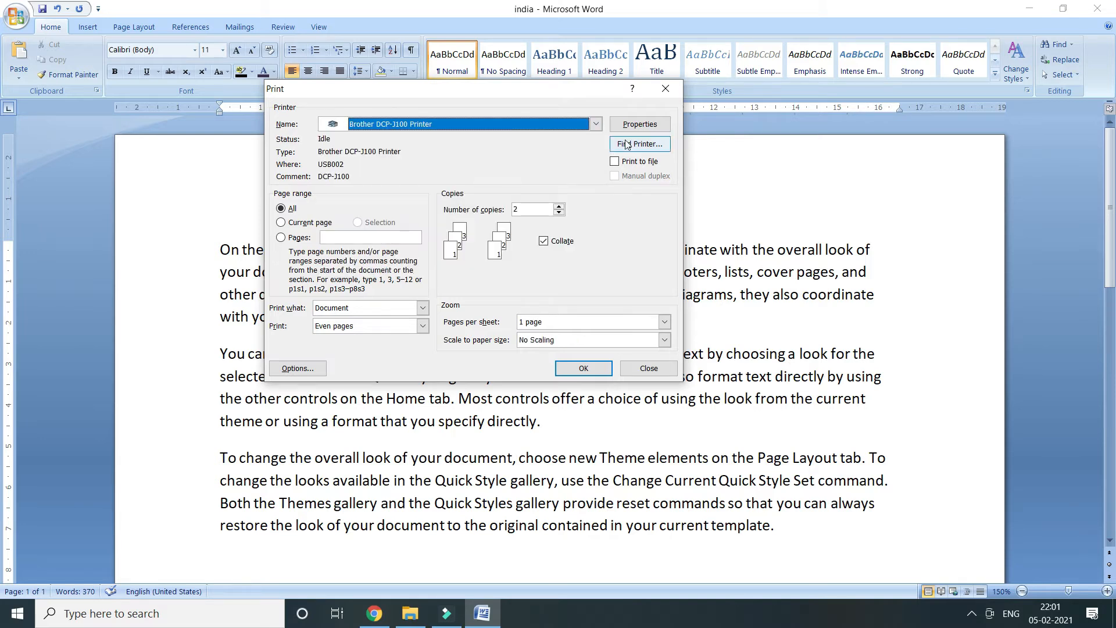
# Step: Reopen the printer's properties and examine its Advanced, Print Profiles, Maintenance and Basic settings
pyautogui.click(636, 125)
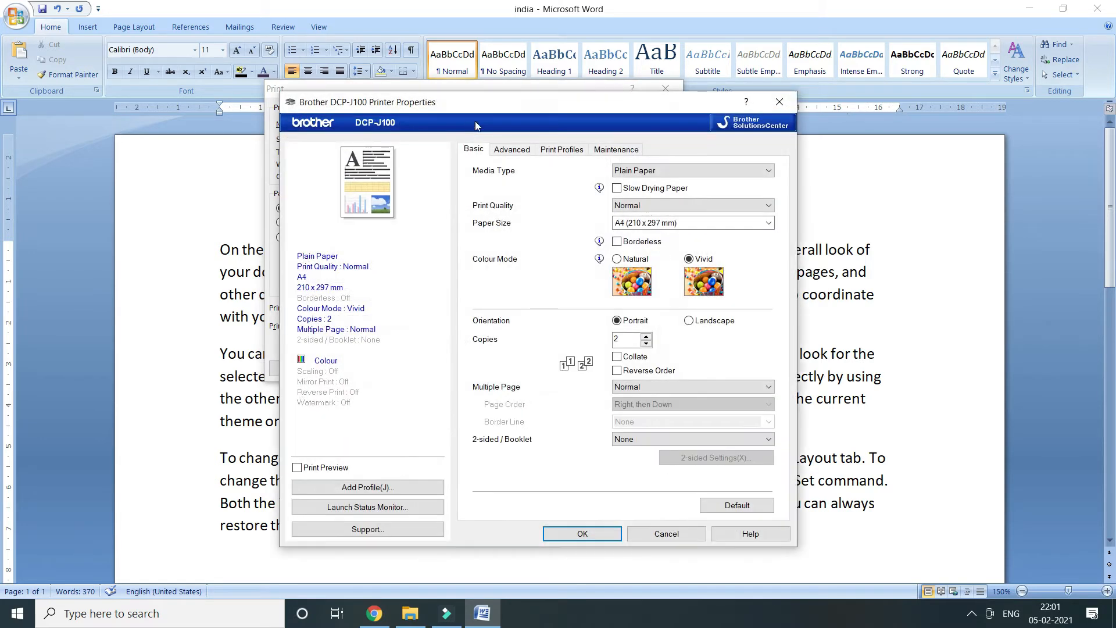
pyautogui.moveTo(530, 96); pyautogui.dragTo(436, 88)
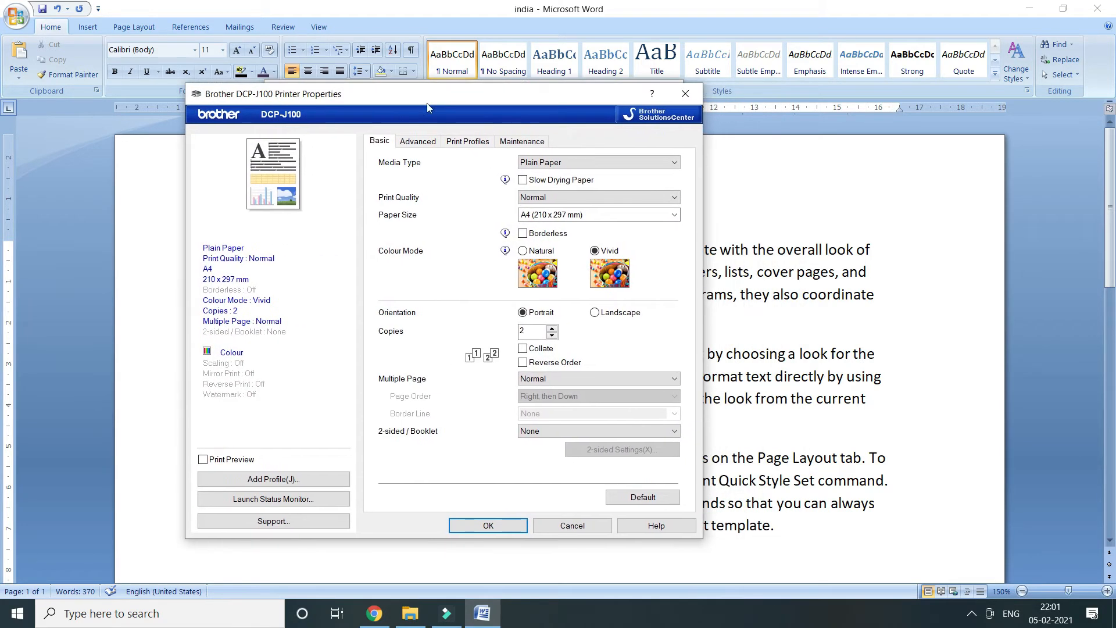
pyautogui.click(419, 142)
pyautogui.click(466, 143)
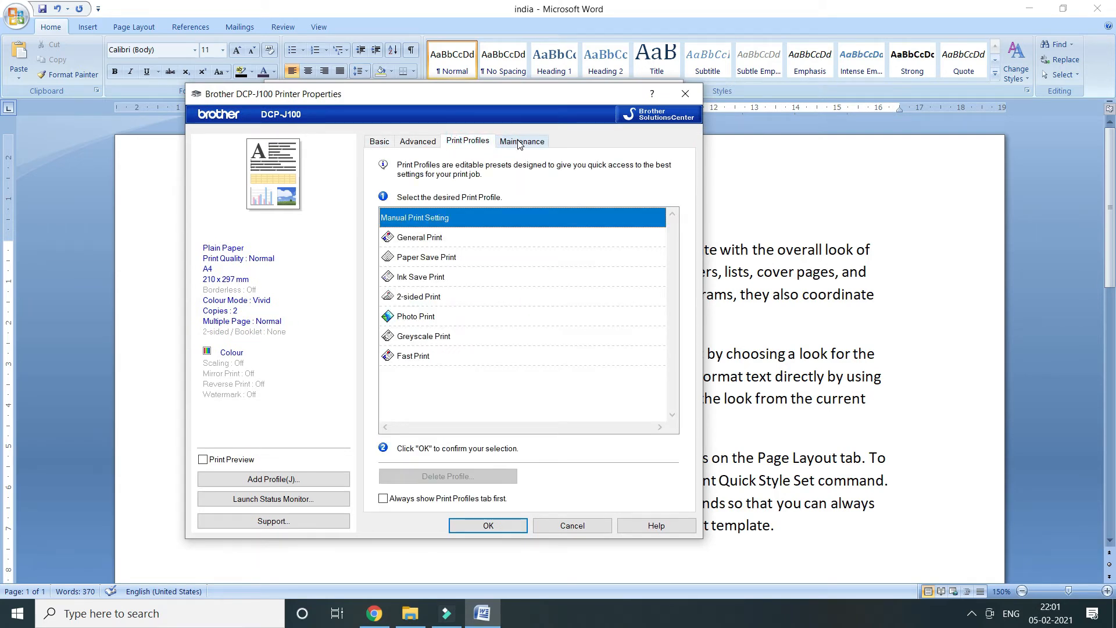
pyautogui.click(522, 143)
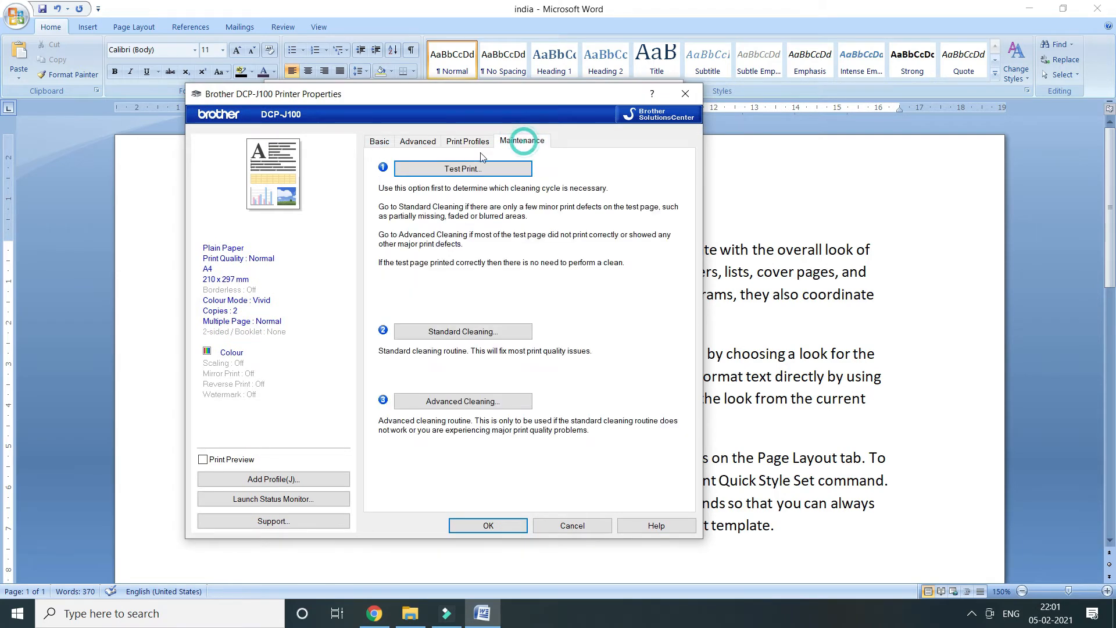
pyautogui.click(380, 142)
pyautogui.click(415, 142)
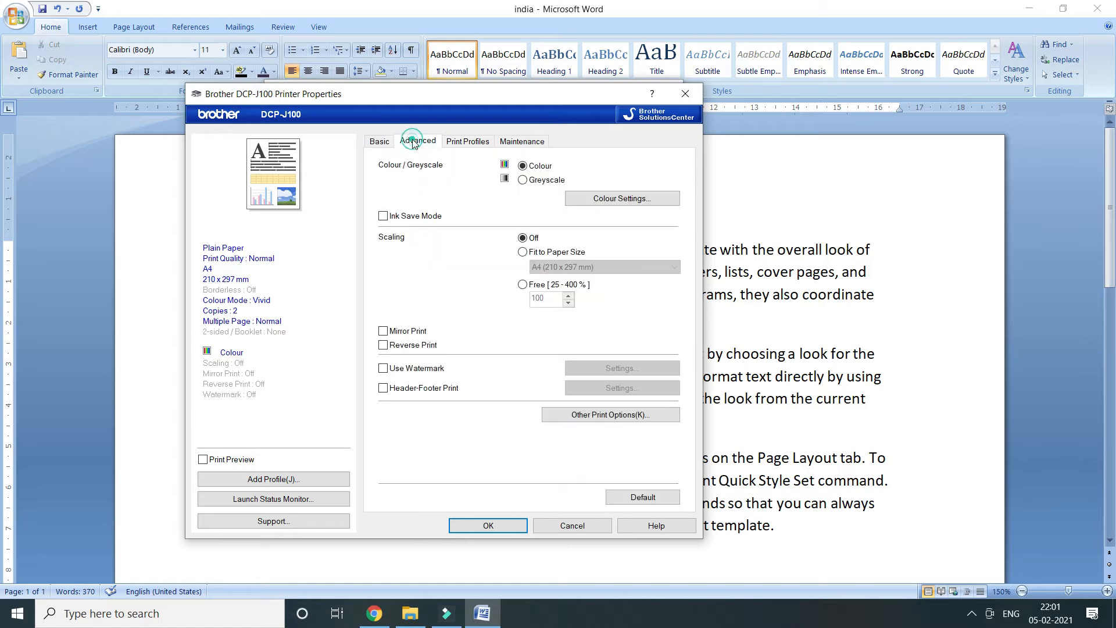
pyautogui.click(379, 143)
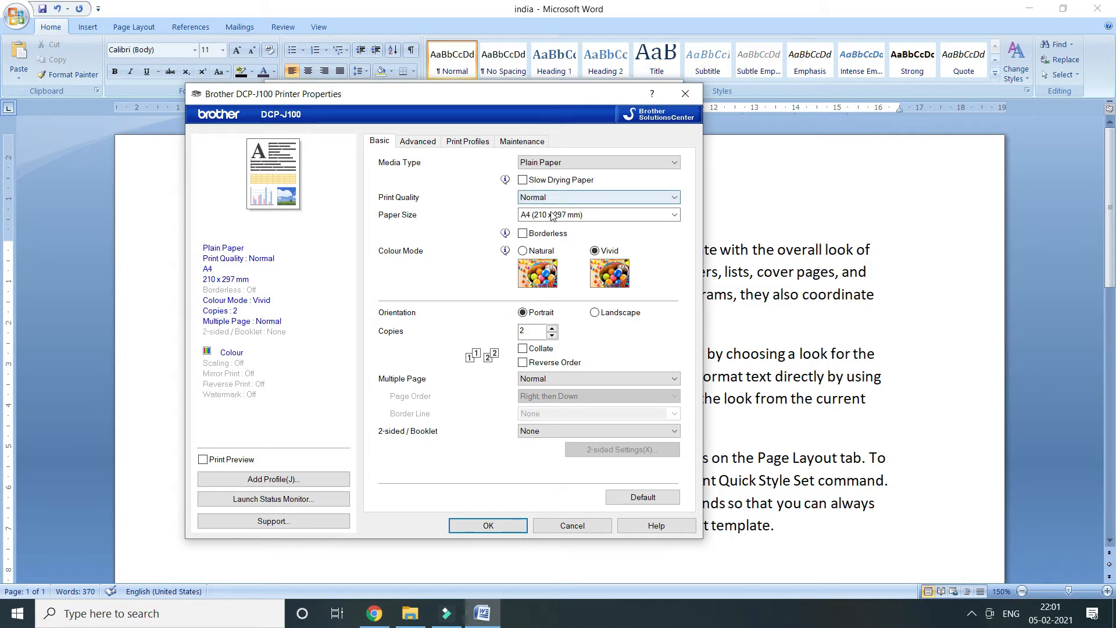
# Step: Try the Fast and Normal print qualities, and set the printer's Print Quality to Best
pyautogui.click(567, 198)
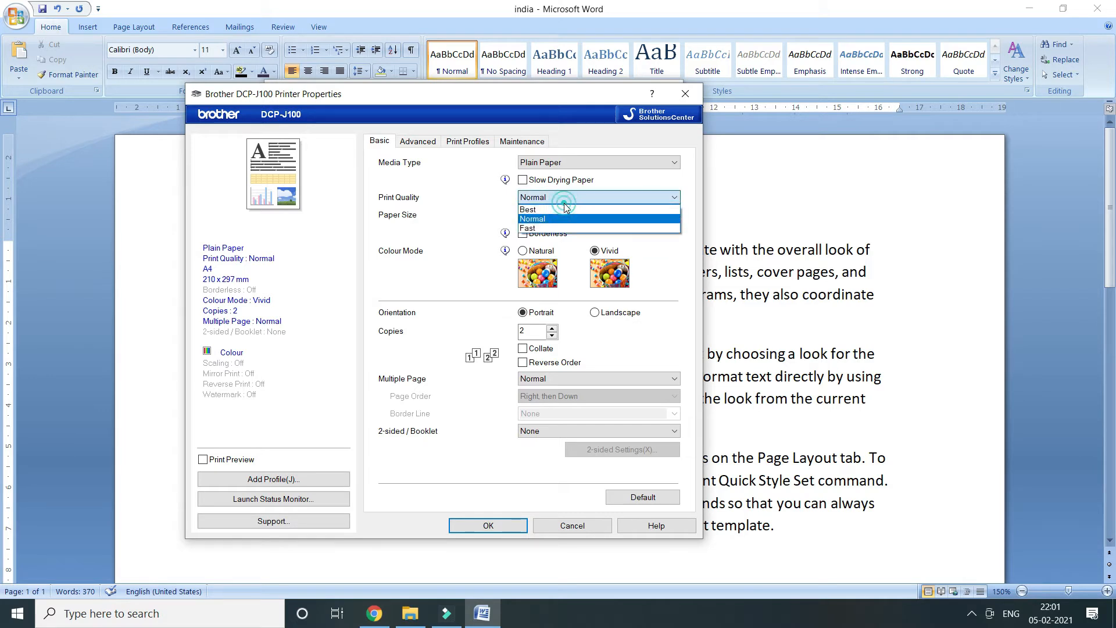
pyautogui.click(545, 230)
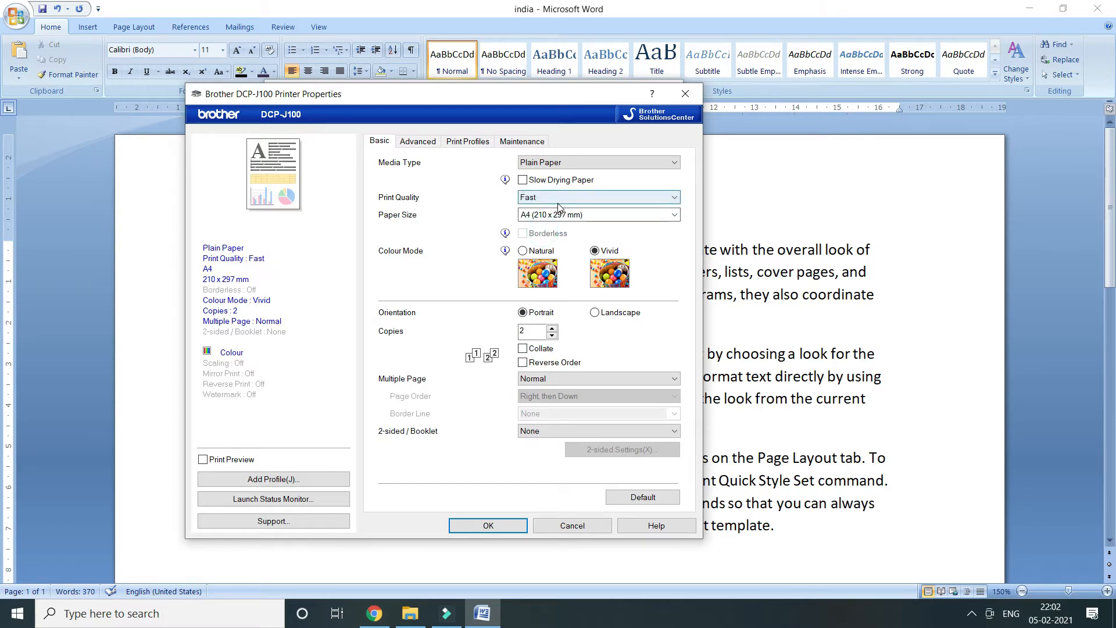
pyautogui.click(560, 197)
pyautogui.click(558, 220)
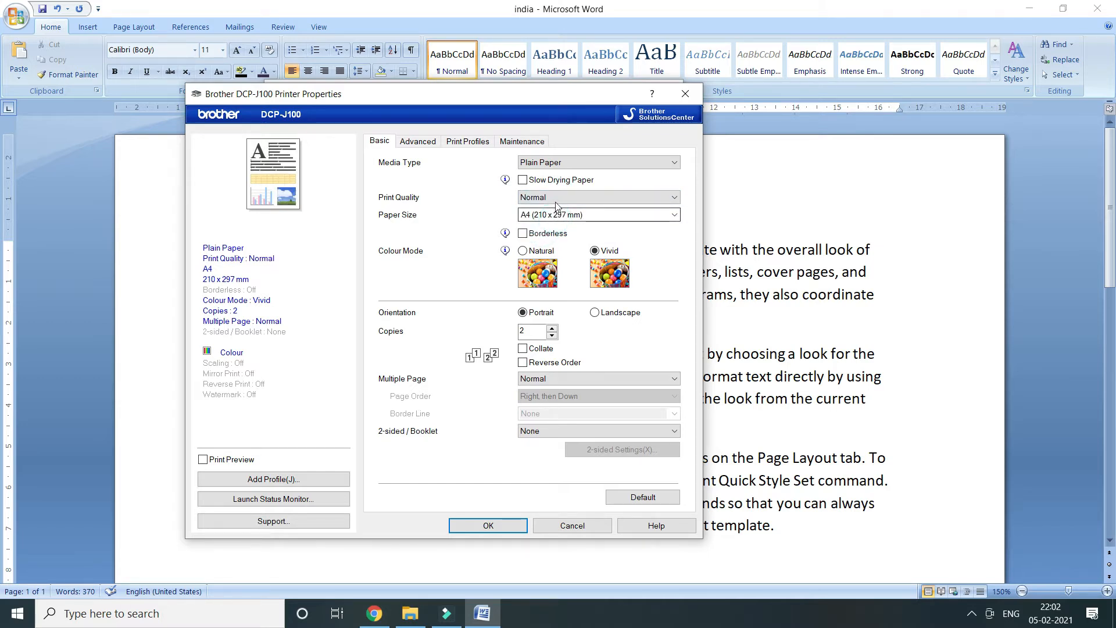
pyautogui.click(556, 197)
pyautogui.click(555, 211)
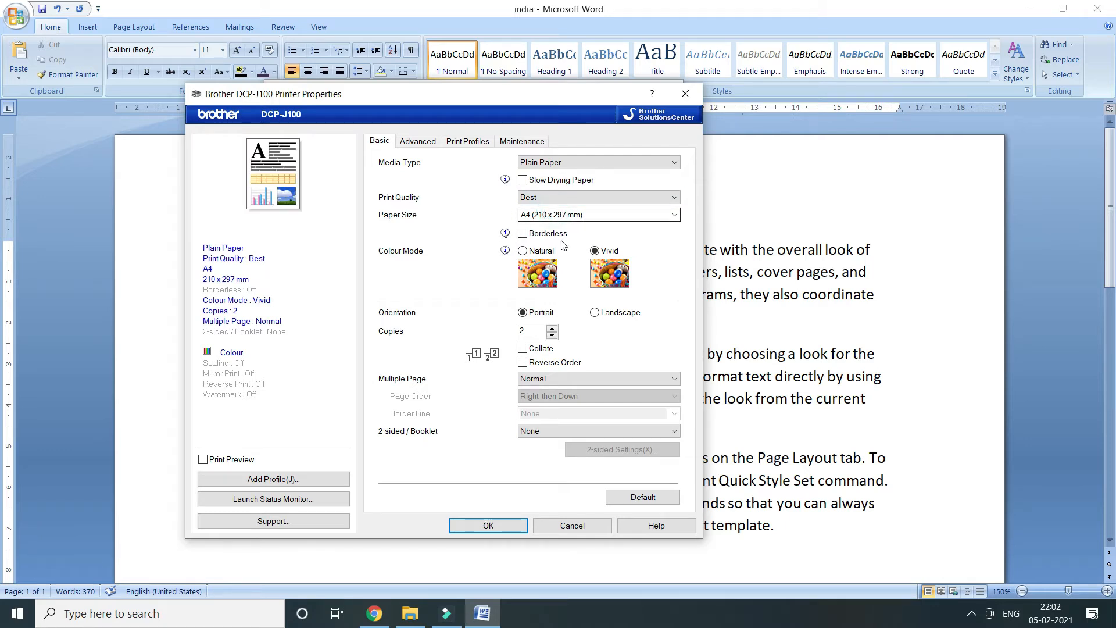
# Step: Try the Natural colour mode and Landscape orientation, and return to Vivid and Portrait
pyautogui.click(536, 251)
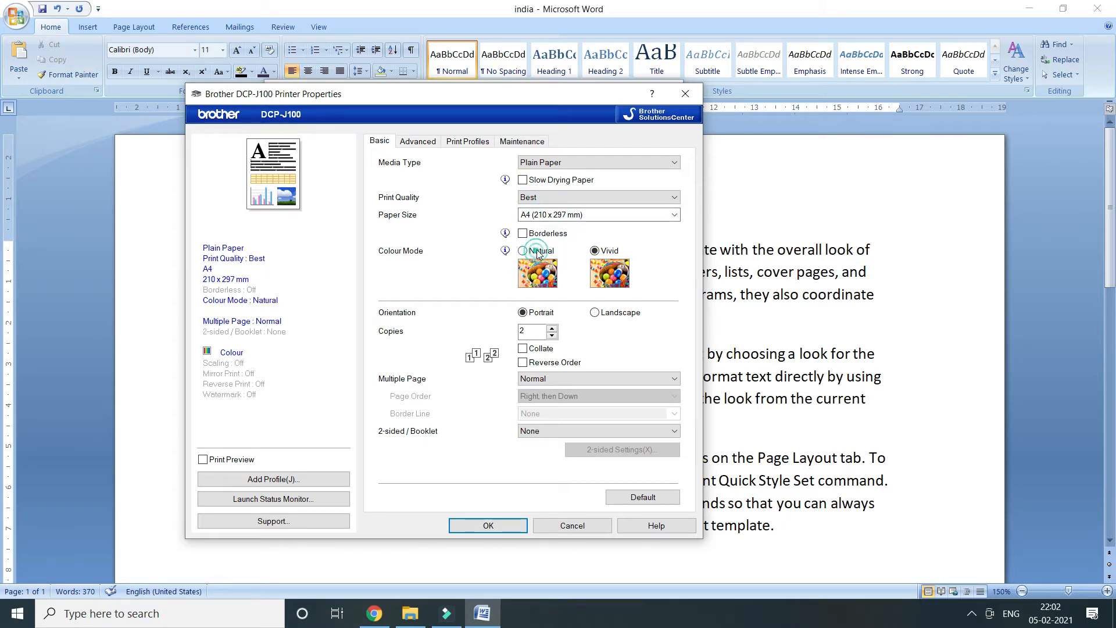
pyautogui.click(605, 250)
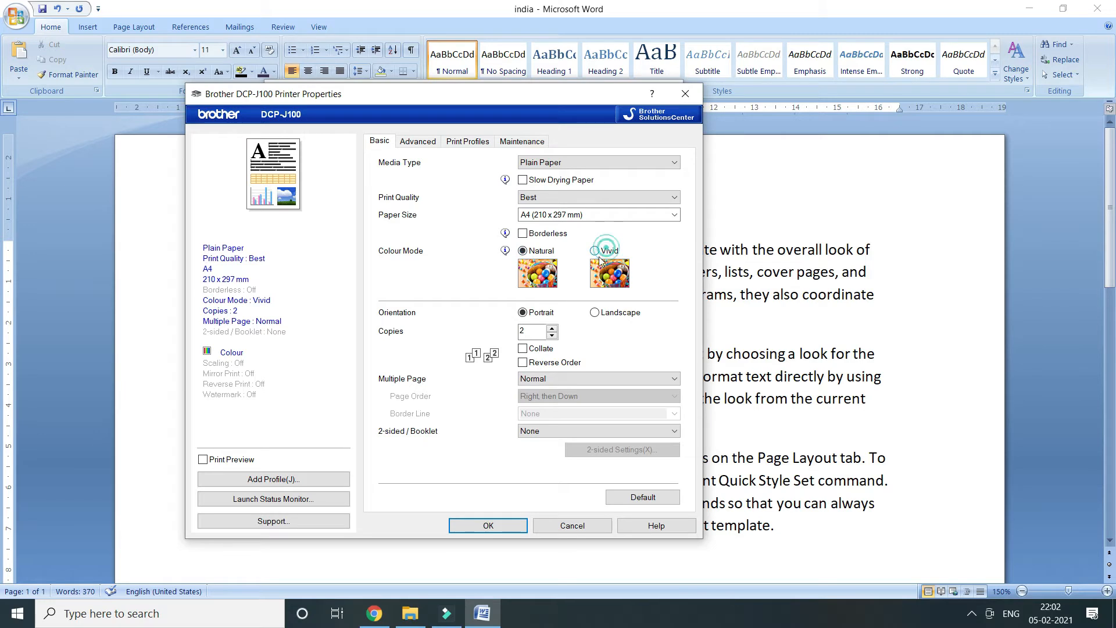
pyautogui.click(593, 314)
pyautogui.click(528, 314)
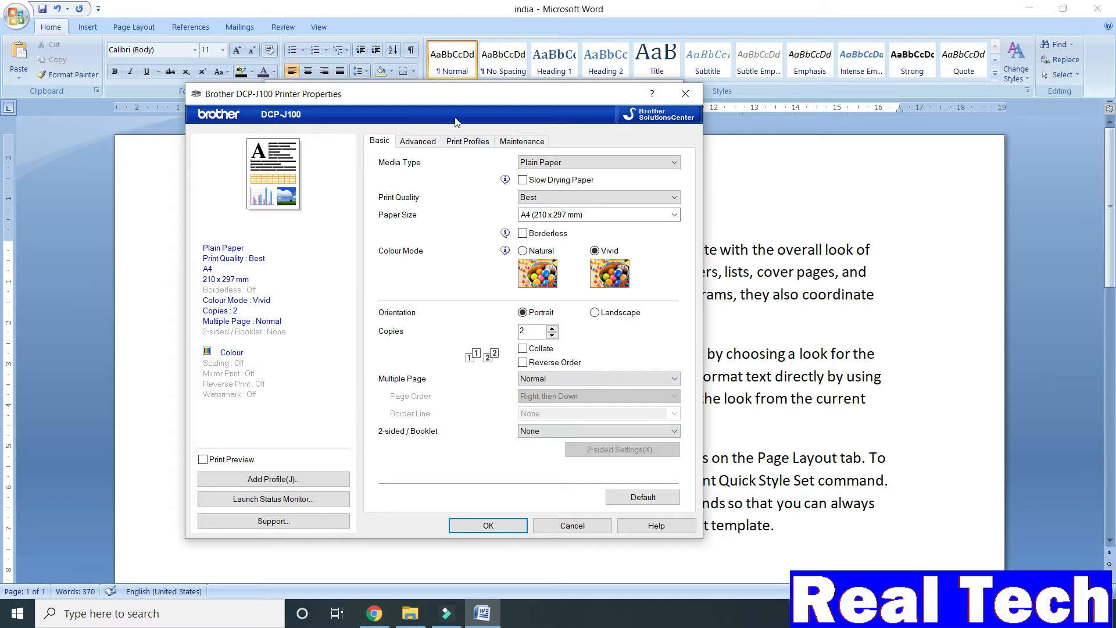
# Step: Try the Greyscale setting among the printer's advanced settings, and return to Colour
pyautogui.click(421, 141)
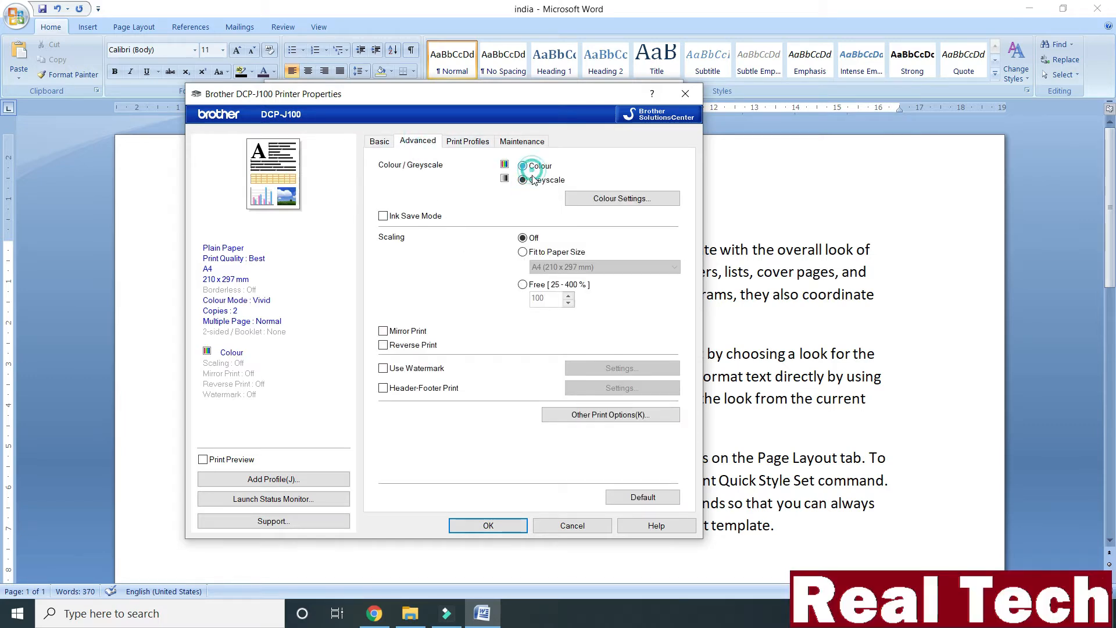
pyautogui.click(533, 181)
pyautogui.click(533, 165)
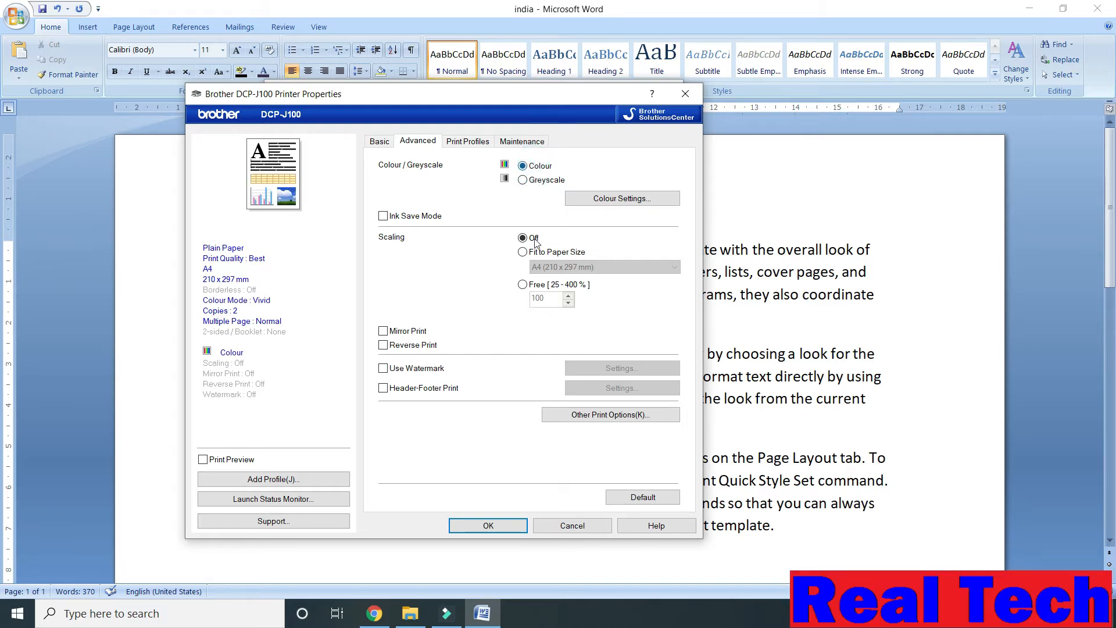
# Step: Try the Fit to Paper Size scaling, and set the printer's scaling to Free at 96%
pyautogui.click(526, 253)
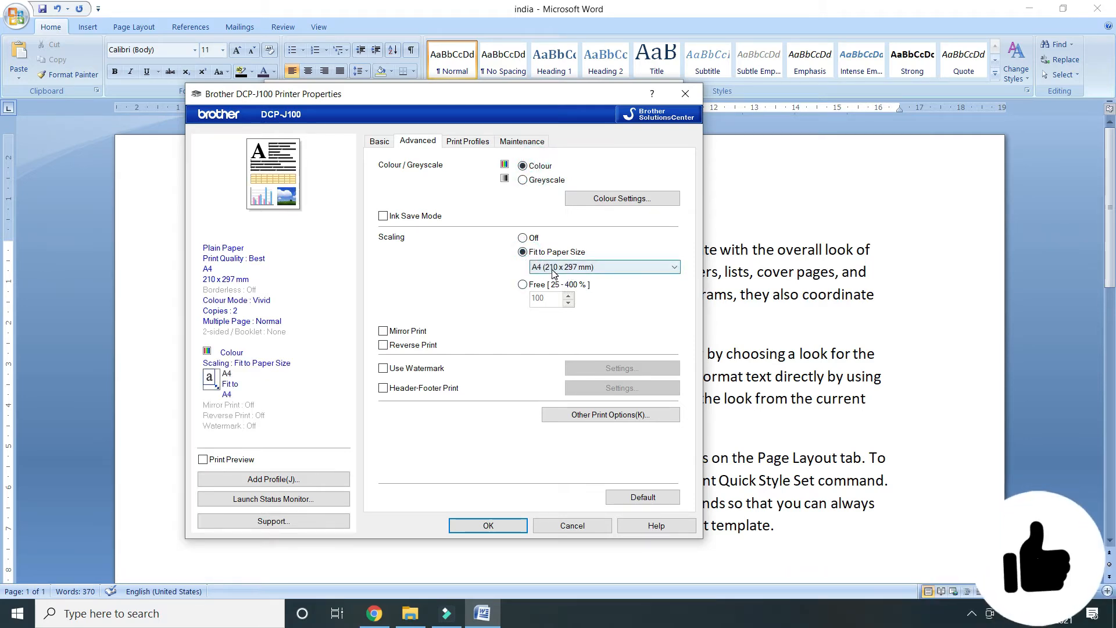
pyautogui.click(535, 286)
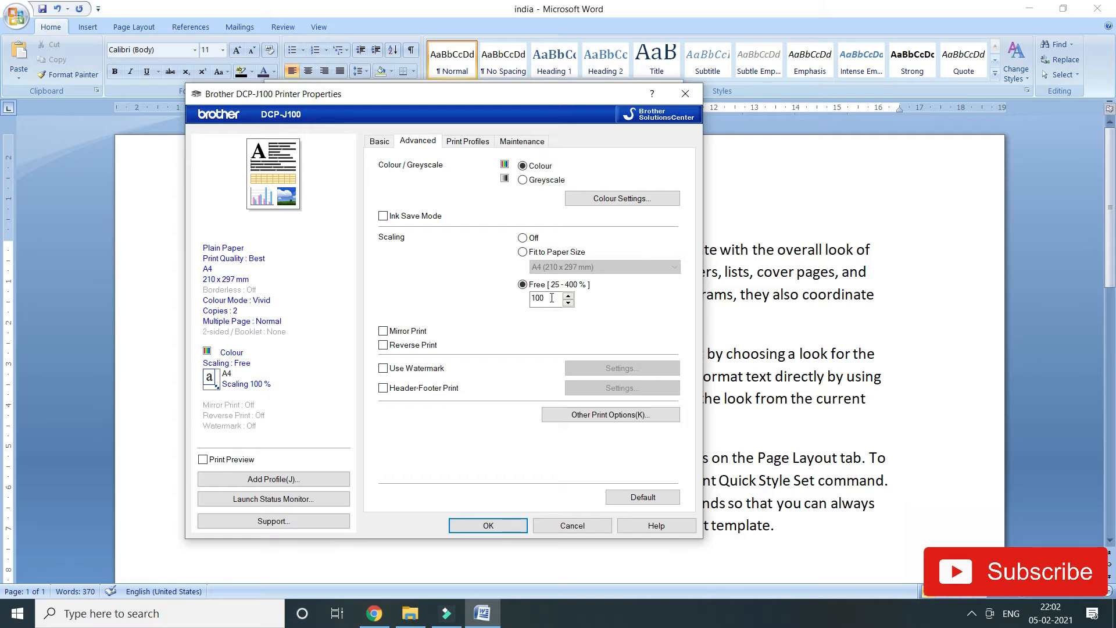
pyautogui.click(568, 295)
pyautogui.click(568, 296)
pyautogui.click(568, 295)
pyautogui.click(568, 303)
pyautogui.click(568, 303)
pyautogui.click(568, 303)
pyautogui.click(568, 303)
pyautogui.click(568, 303)
# Step: Try the printer's watermark option on and off, leaving it switched off
pyautogui.click(410, 371)
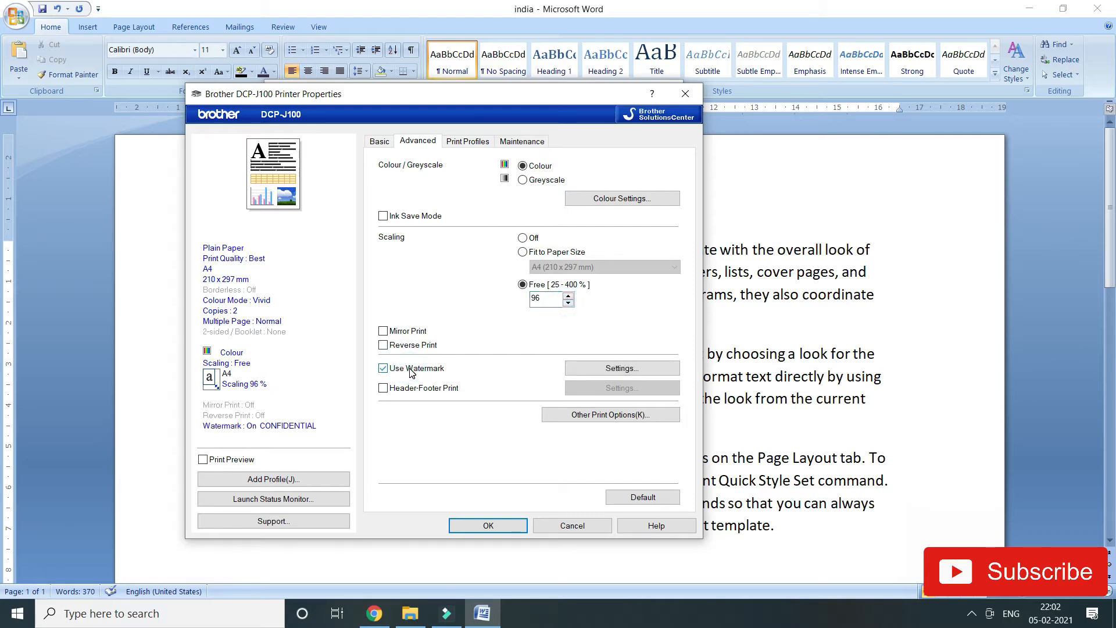
pyautogui.click(411, 371)
pyautogui.click(411, 371)
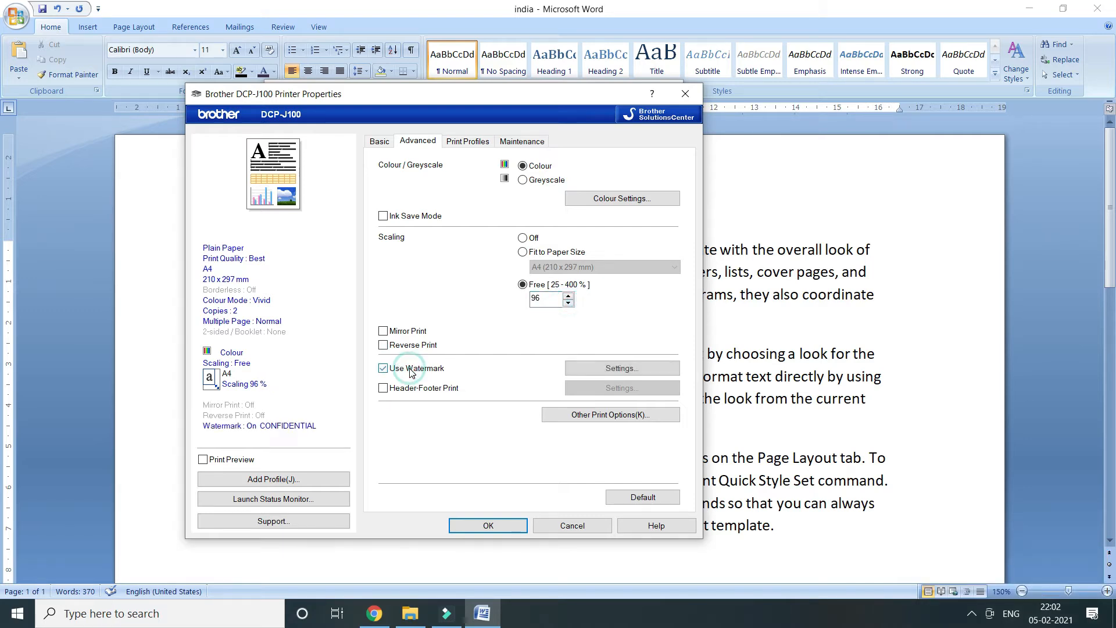
pyautogui.click(410, 371)
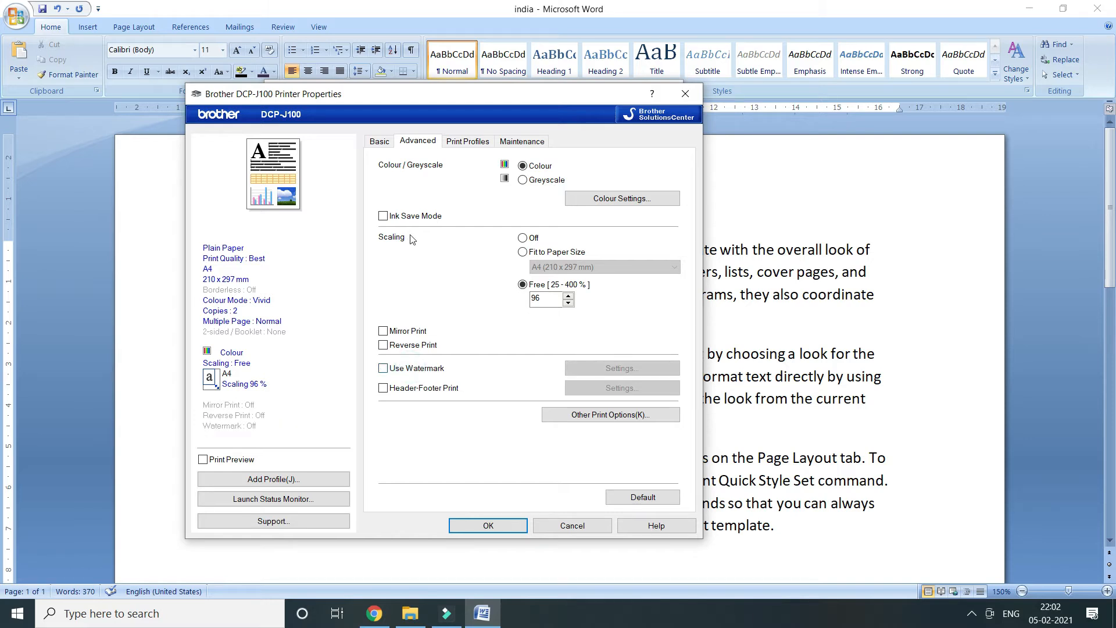
# Step: Review the basic printer settings, accept the printer properties and print the document
pyautogui.click(380, 143)
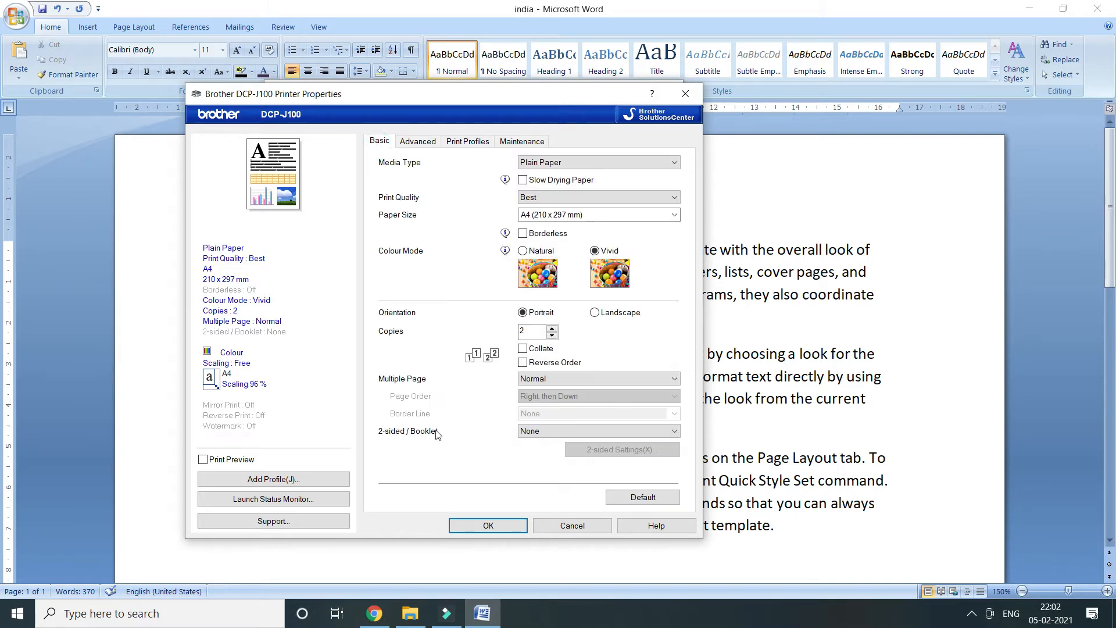
pyautogui.click(481, 522)
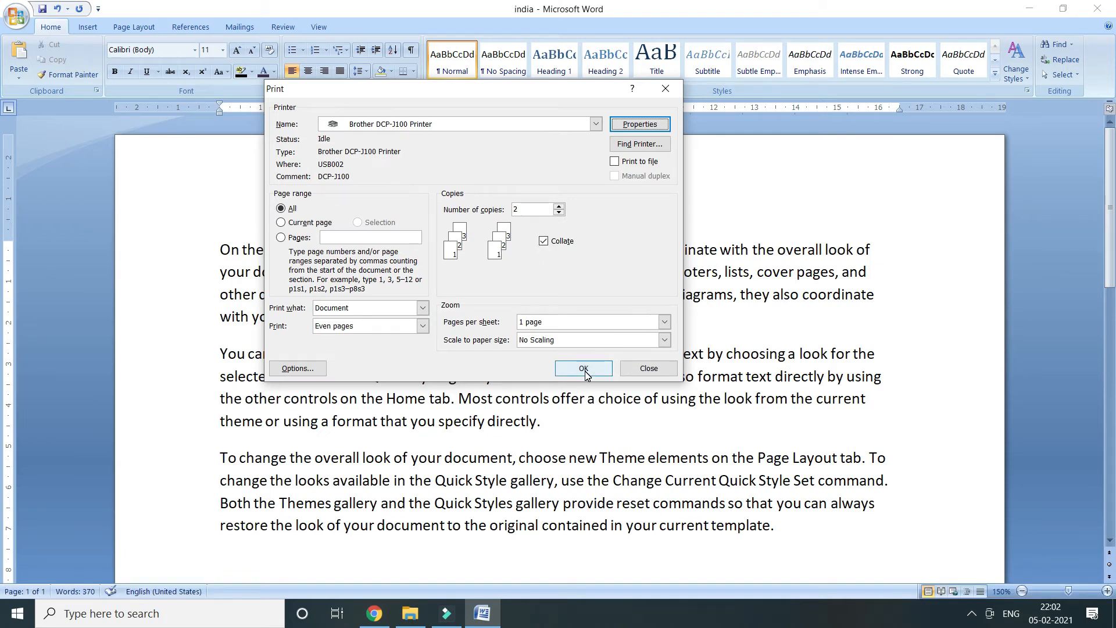
pyautogui.click(582, 368)
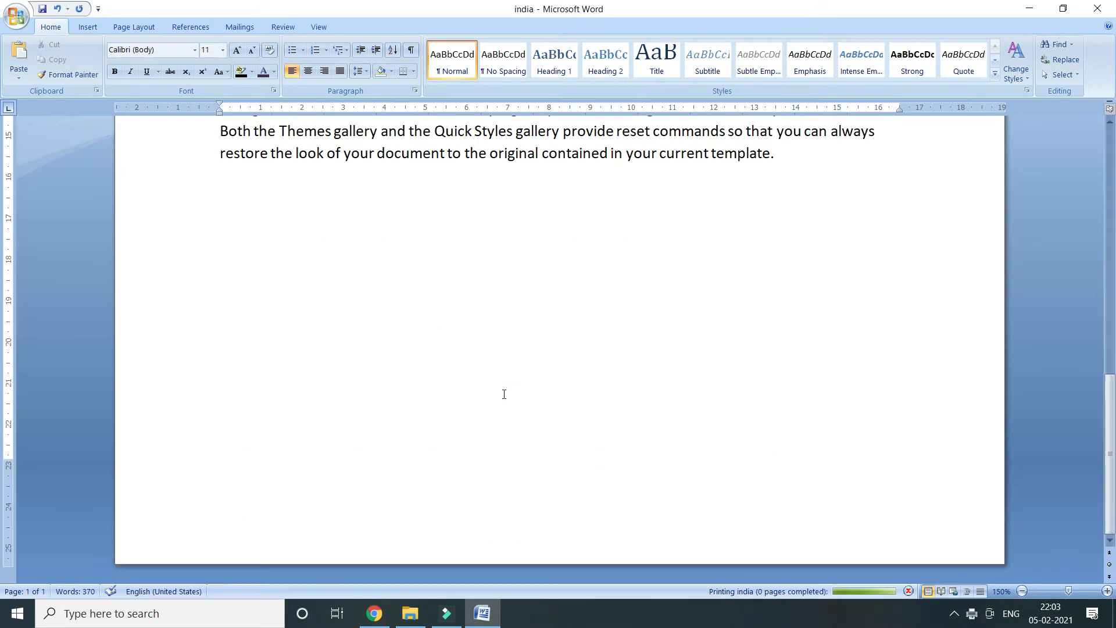
# Step: Open the document in Print Preview and show its first page
pyautogui.keyDown('ctrl'); pyautogui.scroll(-7, 472, 349); pyautogui.keyUp('ctrl')
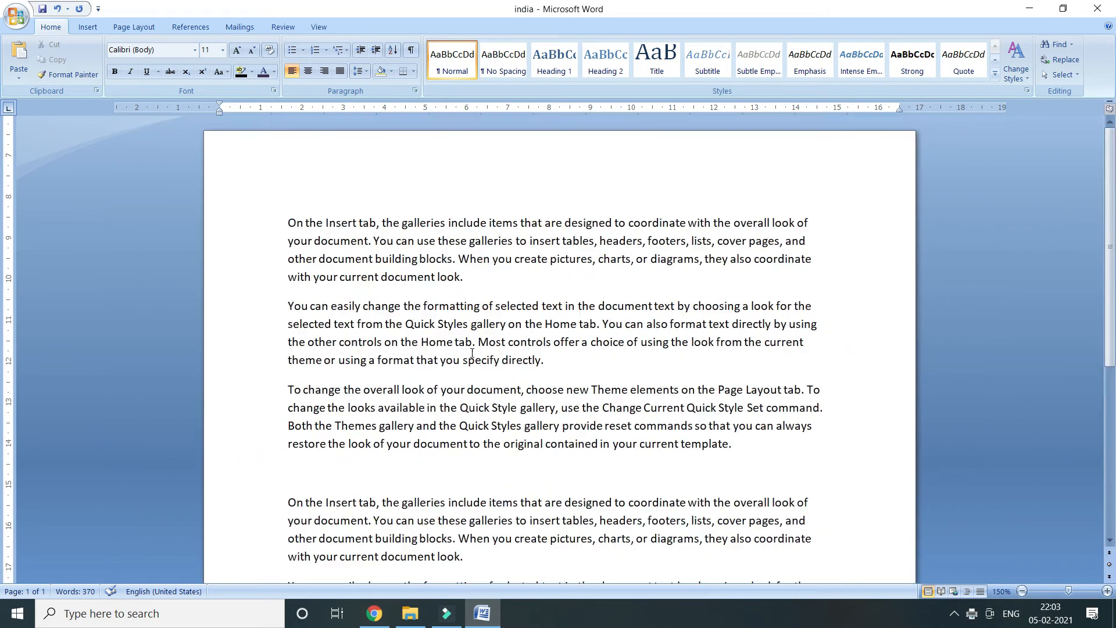
pyautogui.click(371, 432)
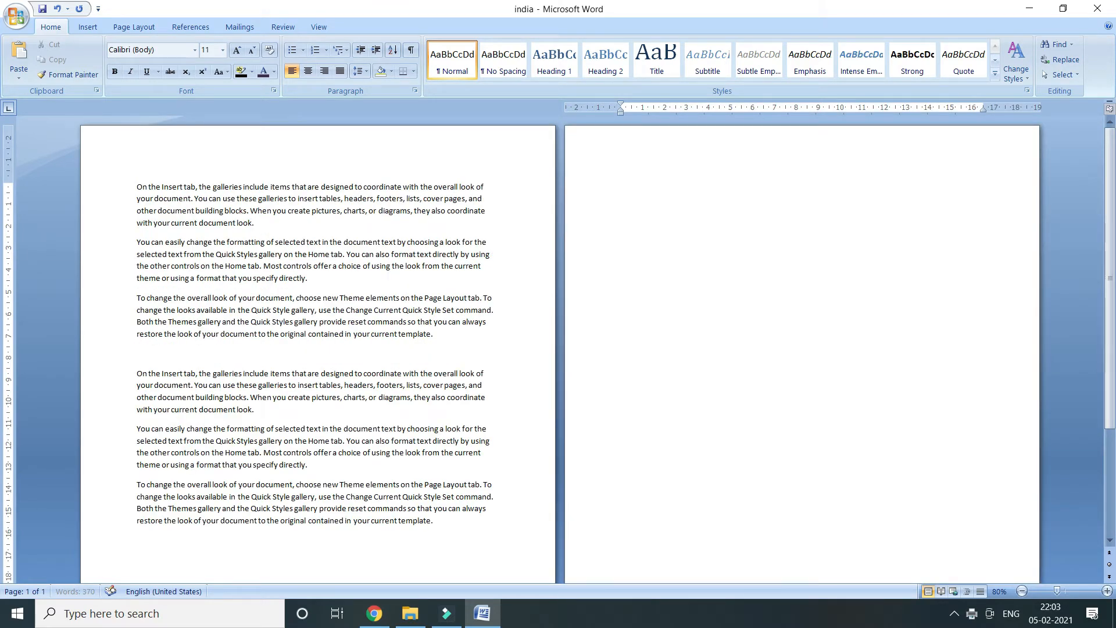
pyautogui.click(16, 15)
pyautogui.moveTo(43, 173)
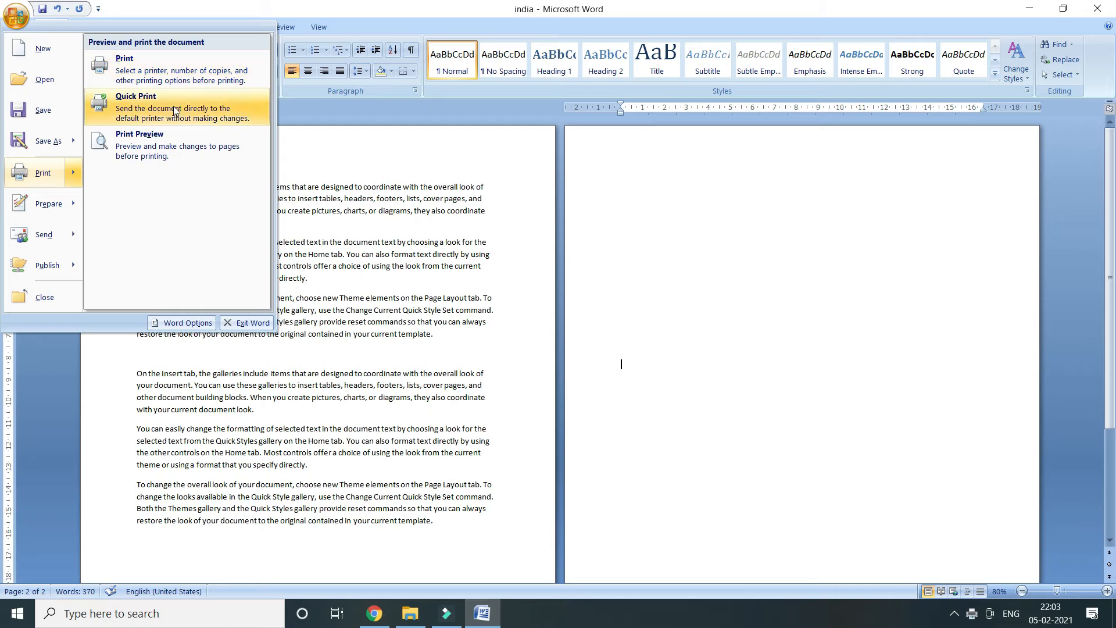
pyautogui.click(172, 136)
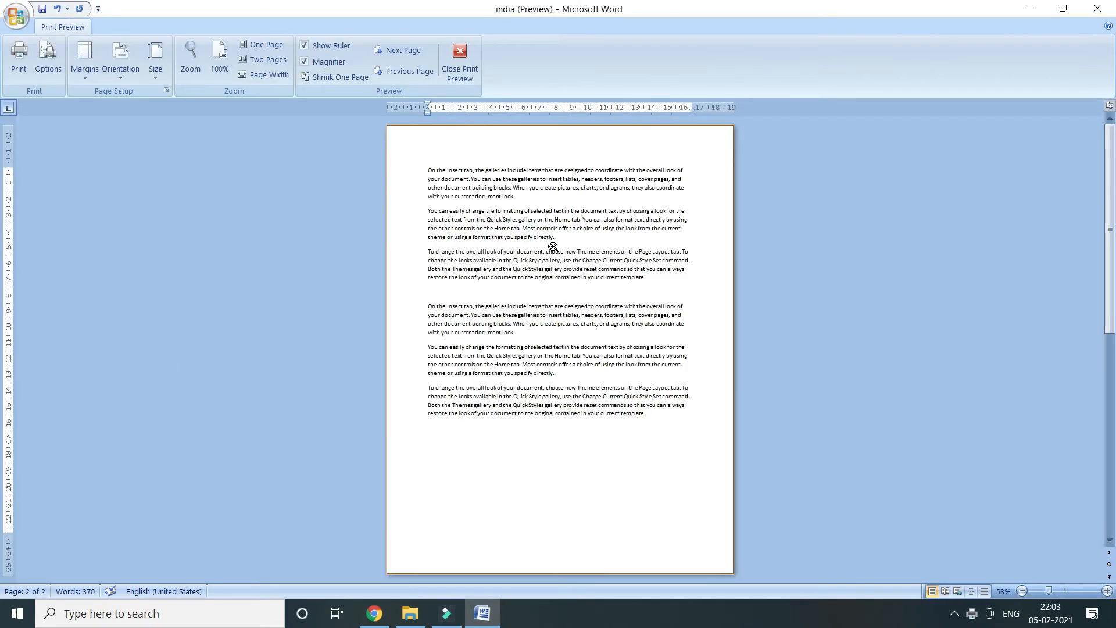
pyautogui.scroll(3, 553, 248)
# Step: Examine the Print dialog and Word's display and printing options from the preview, closing each without changes
pyautogui.click(15, 61)
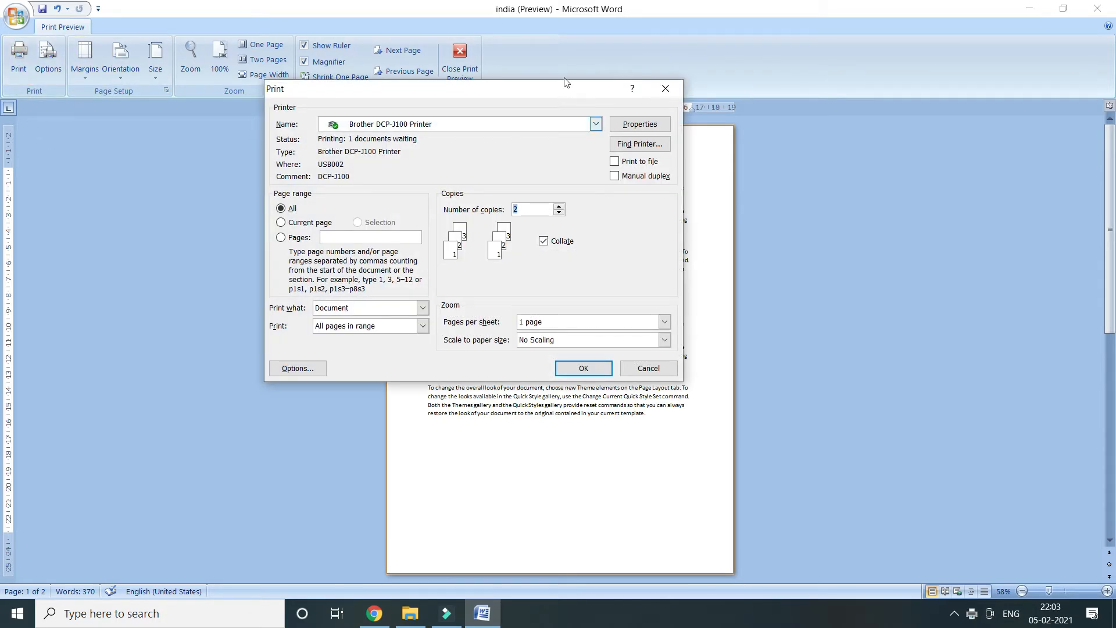
pyautogui.click(666, 89)
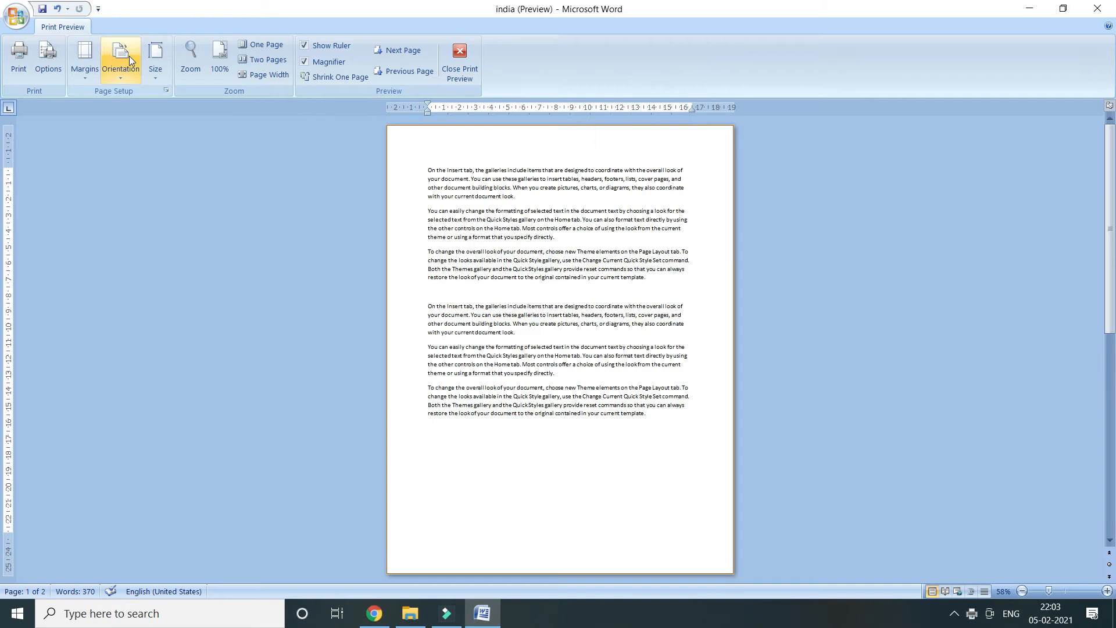
pyautogui.click(48, 59)
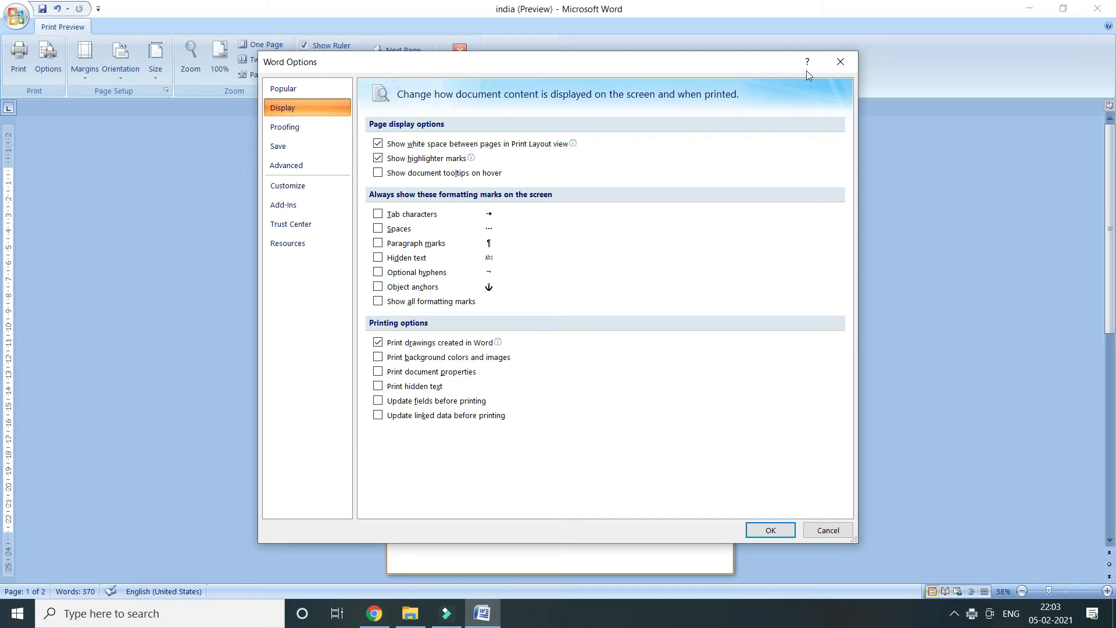
pyautogui.click(845, 65)
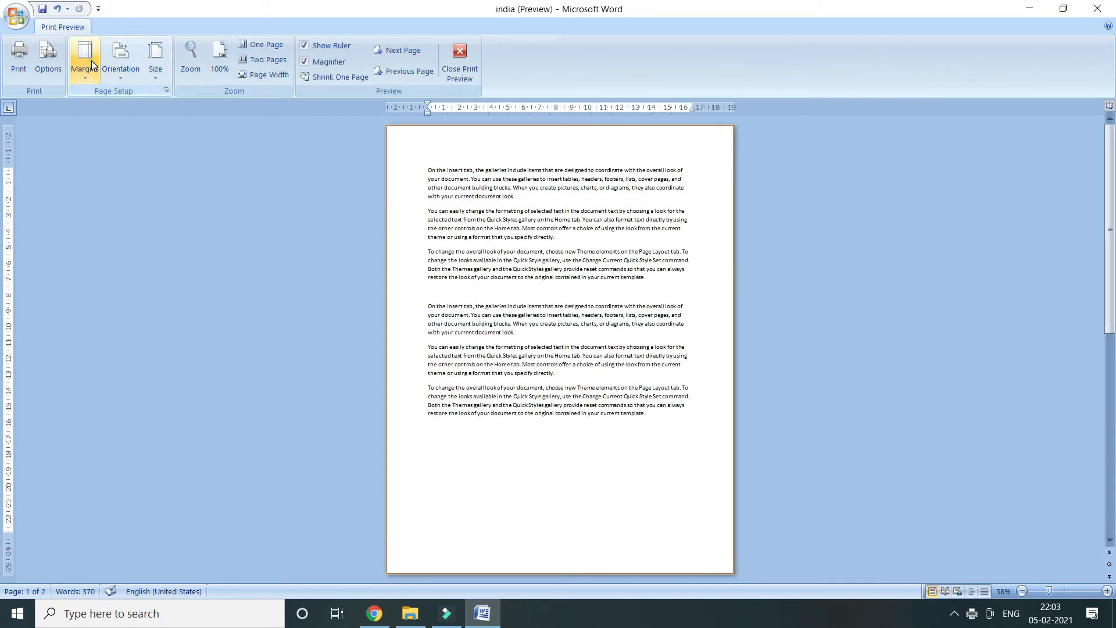
# Step: Apply the Normal margins preset, and set custom top and bottom margins of 2 cm for the whole document
pyautogui.click(84, 78)
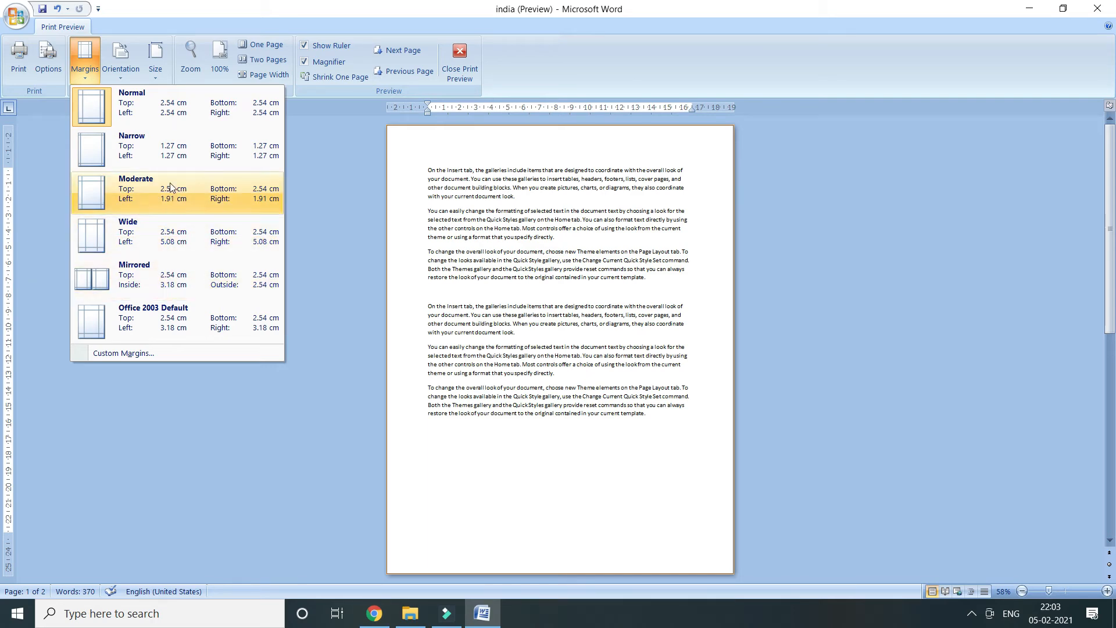
pyautogui.click(167, 113)
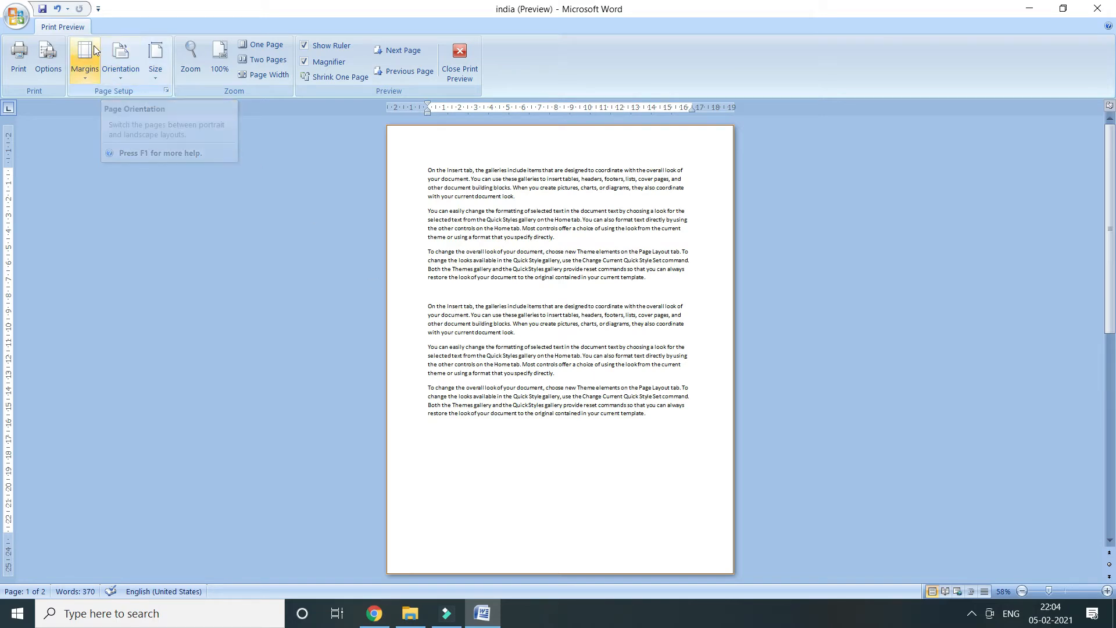
pyautogui.click(85, 75)
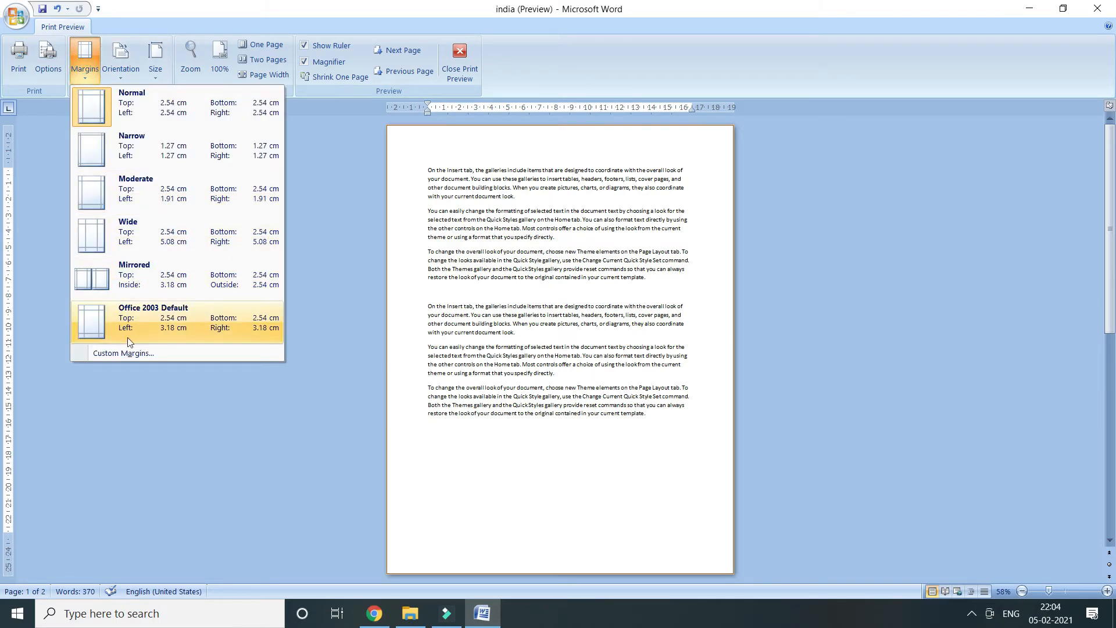
pyautogui.click(134, 356)
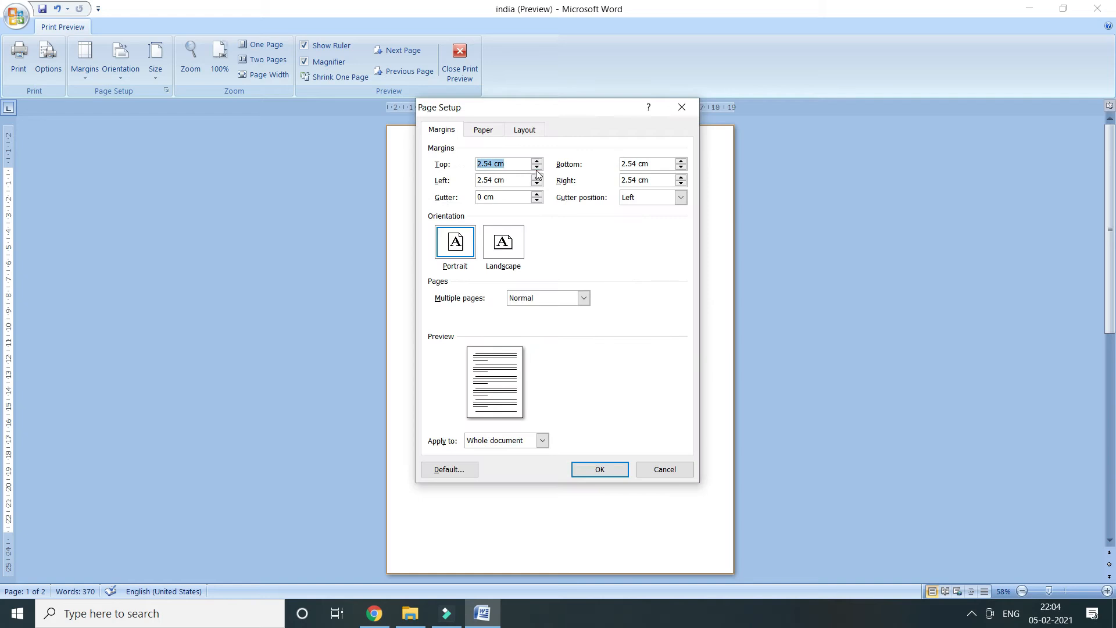
pyautogui.click(541, 167)
pyautogui.click(541, 167)
pyautogui.click(541, 167)
pyautogui.click(541, 167)
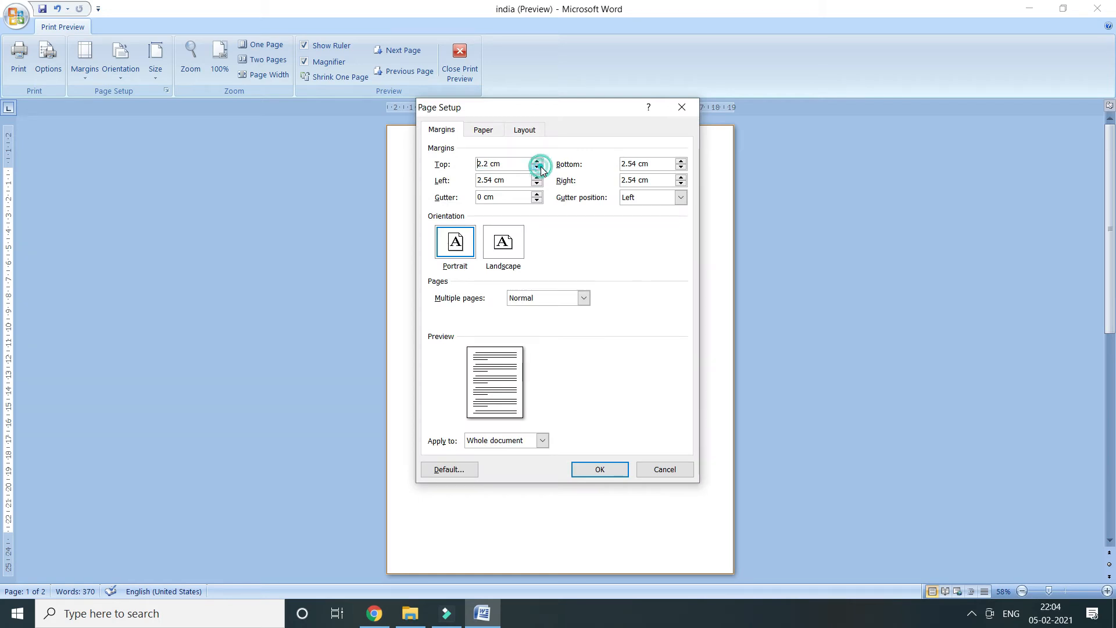
pyautogui.click(541, 166)
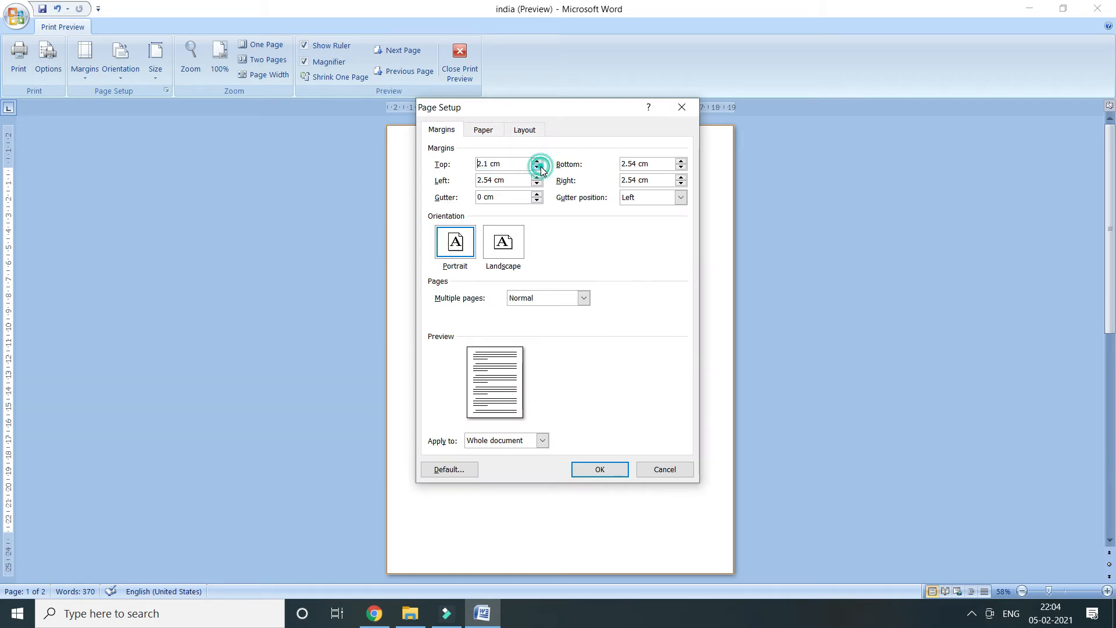
pyautogui.click(682, 167)
pyautogui.click(682, 167)
pyautogui.click(681, 167)
pyautogui.click(682, 167)
pyautogui.click(681, 167)
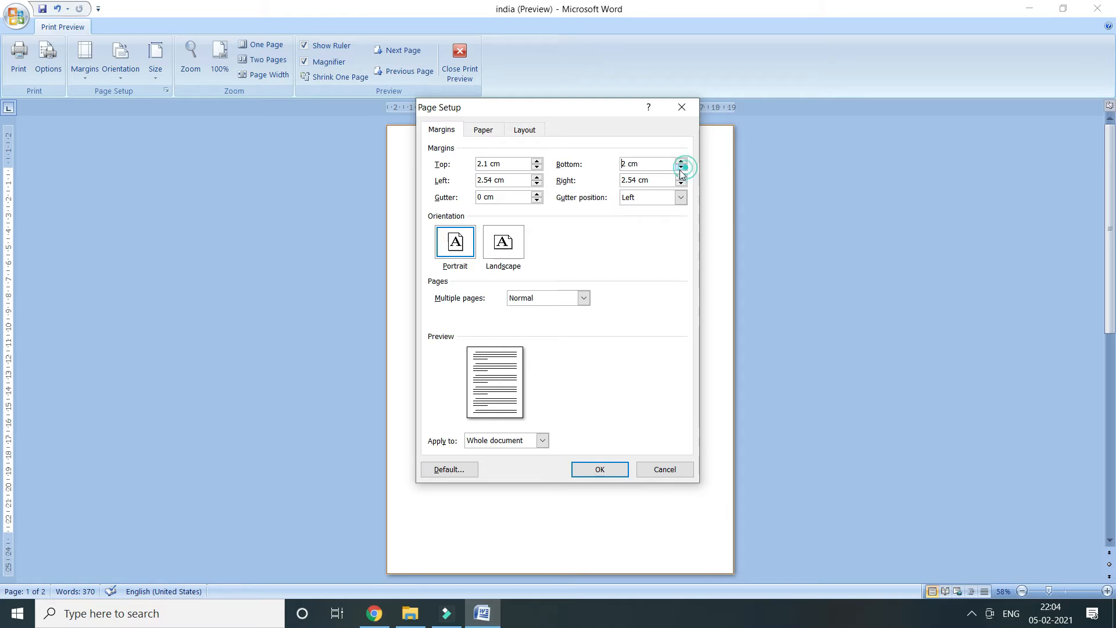
pyautogui.click(538, 168)
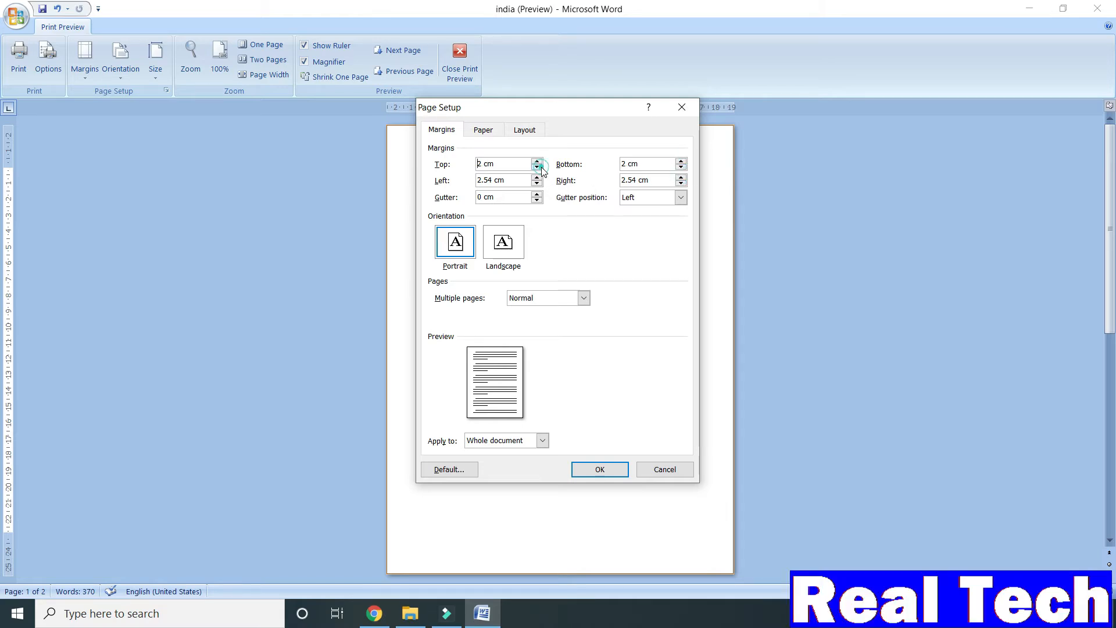
pyautogui.click(586, 468)
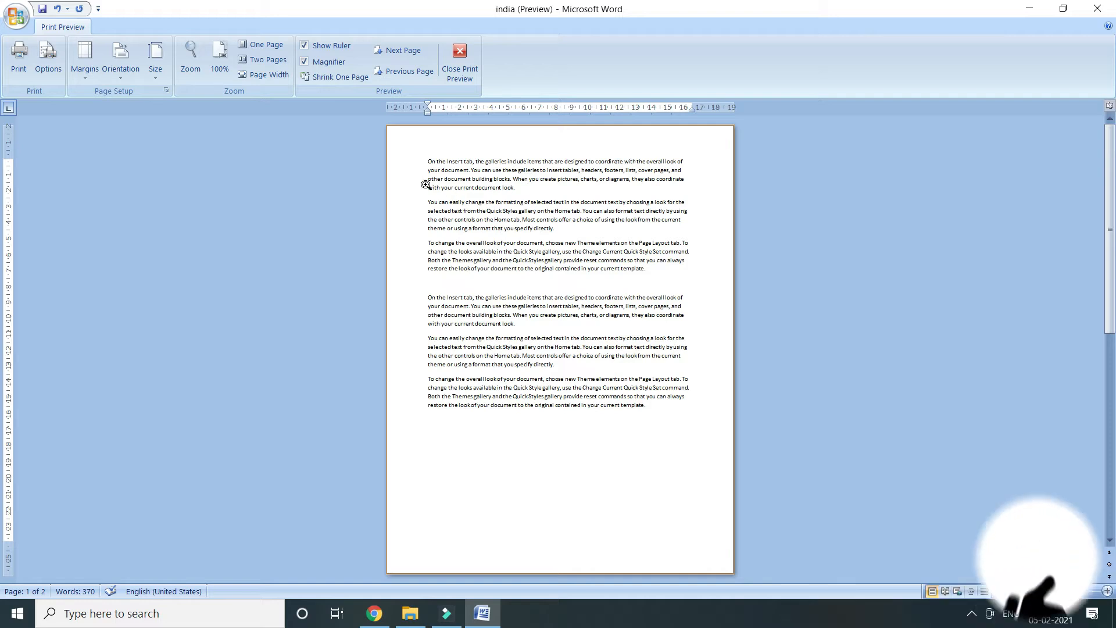
# Step: Try Landscape page orientation in the preview, and return the document to Portrait
pyautogui.click(113, 61)
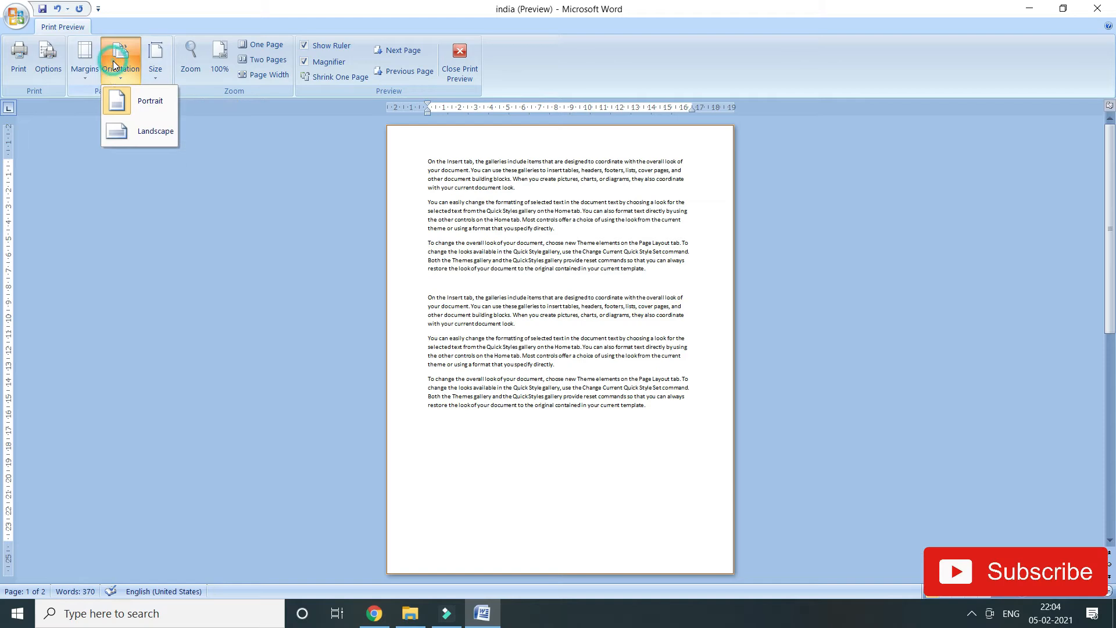
pyautogui.click(155, 139)
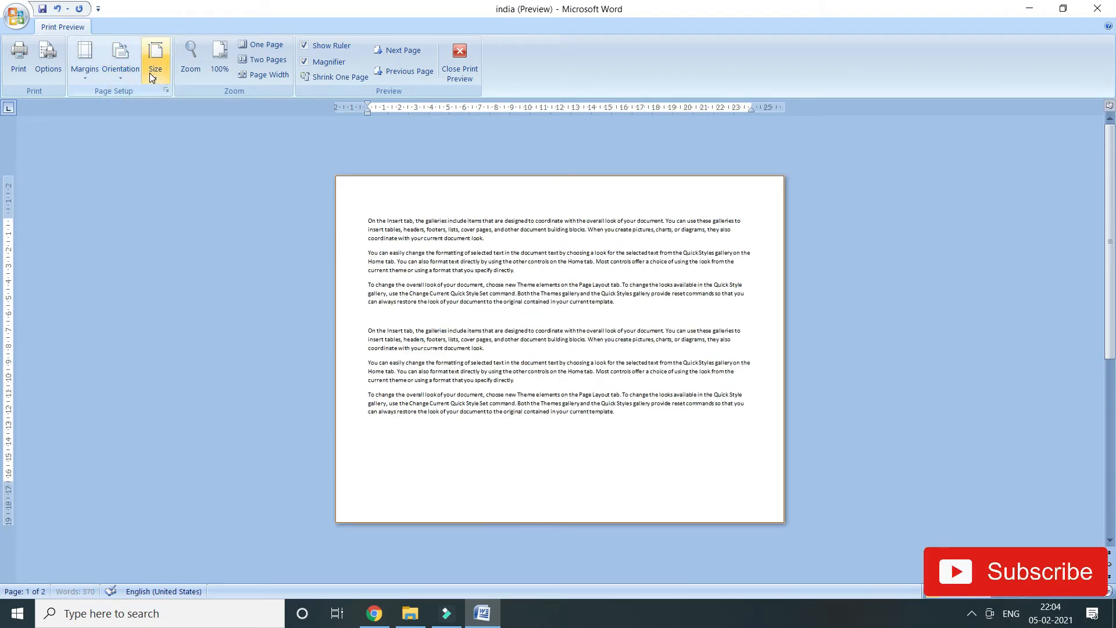
pyautogui.click(121, 76)
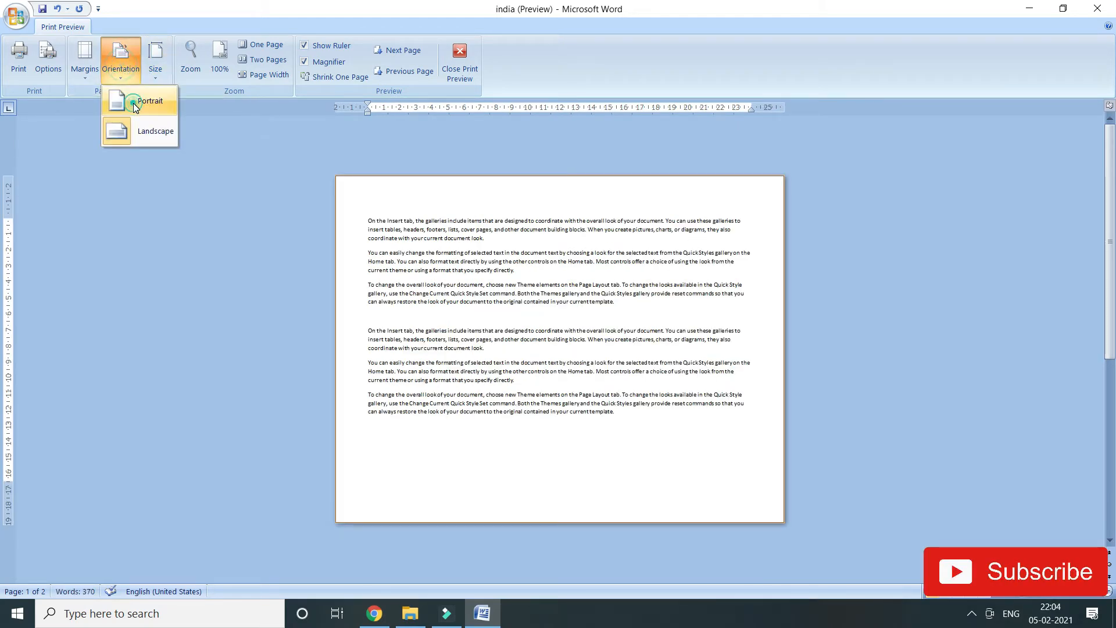
pyautogui.click(134, 103)
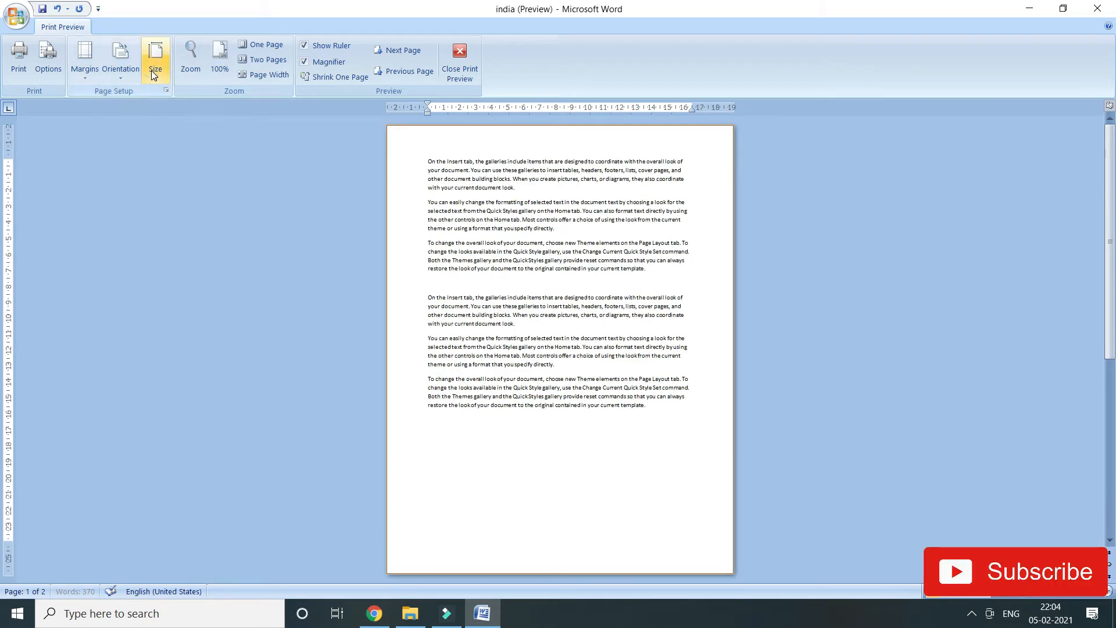
# Step: Set the document's paper size to A4 (210 x 297 mm)
pyautogui.click(155, 58)
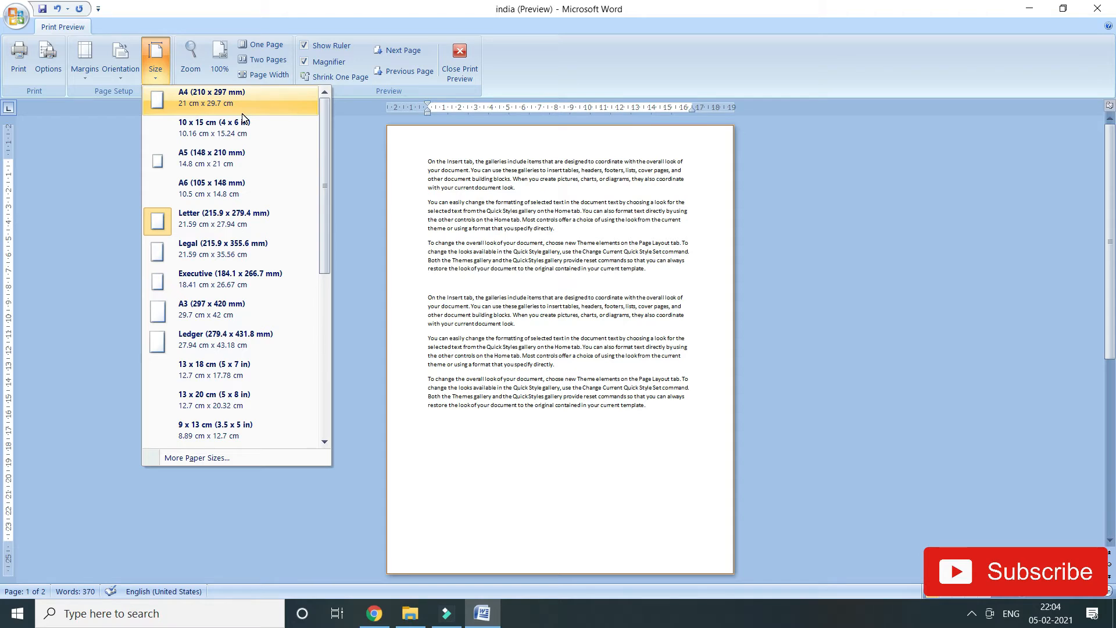
pyautogui.click(212, 88)
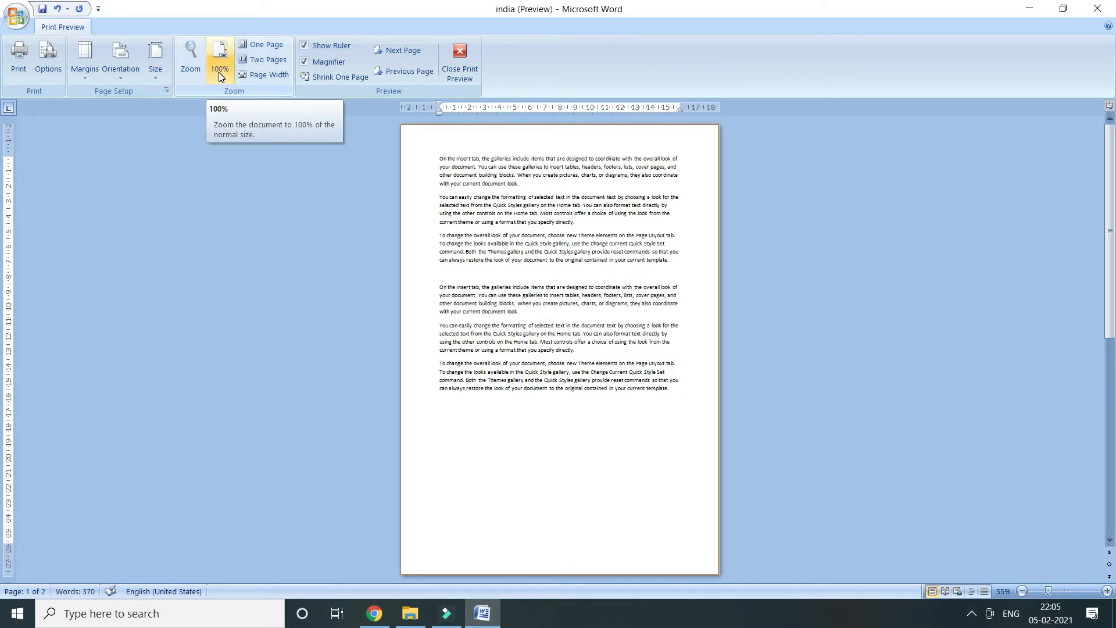
# Step: Try the preview's 100%, Two Pages and Page Width zoom views, and return to the One Page view
pyautogui.click(219, 72)
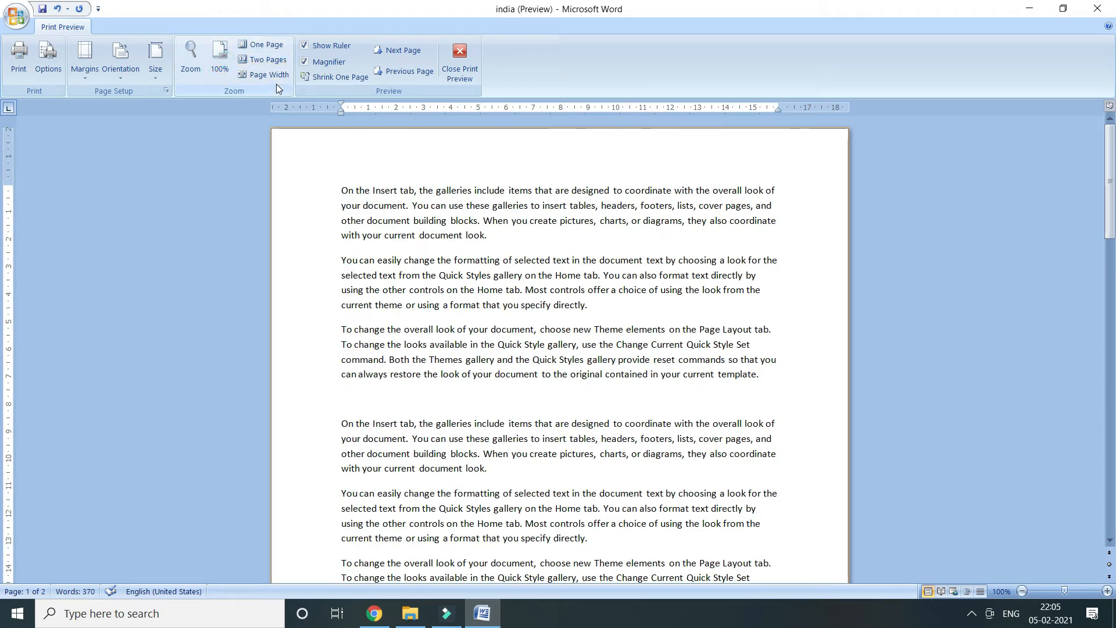
pyautogui.click(279, 61)
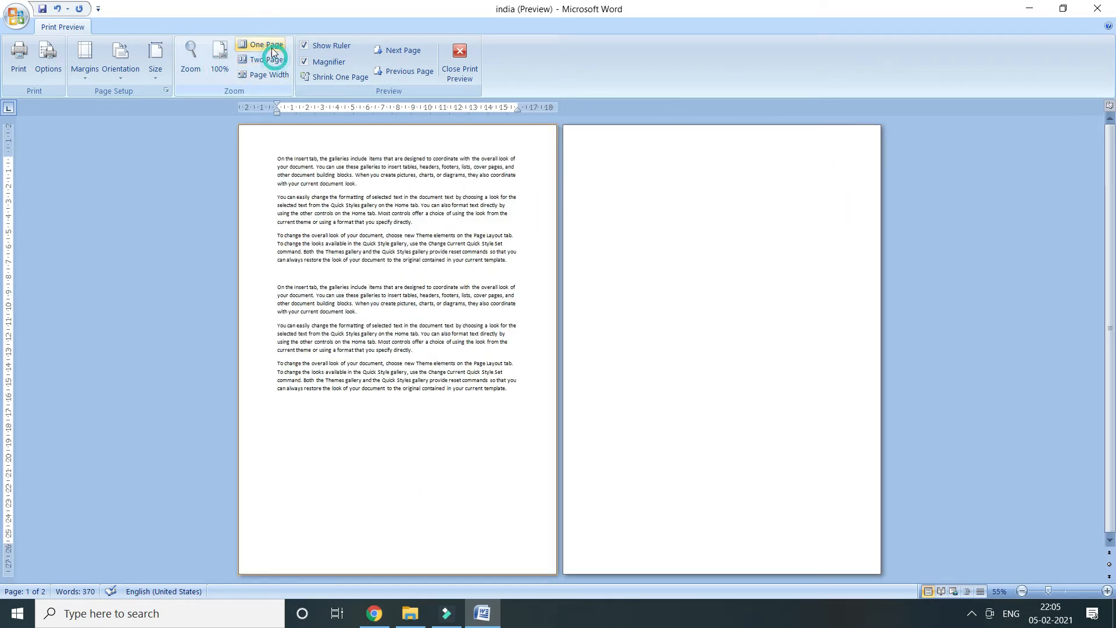
pyautogui.click(271, 46)
pyautogui.click(269, 76)
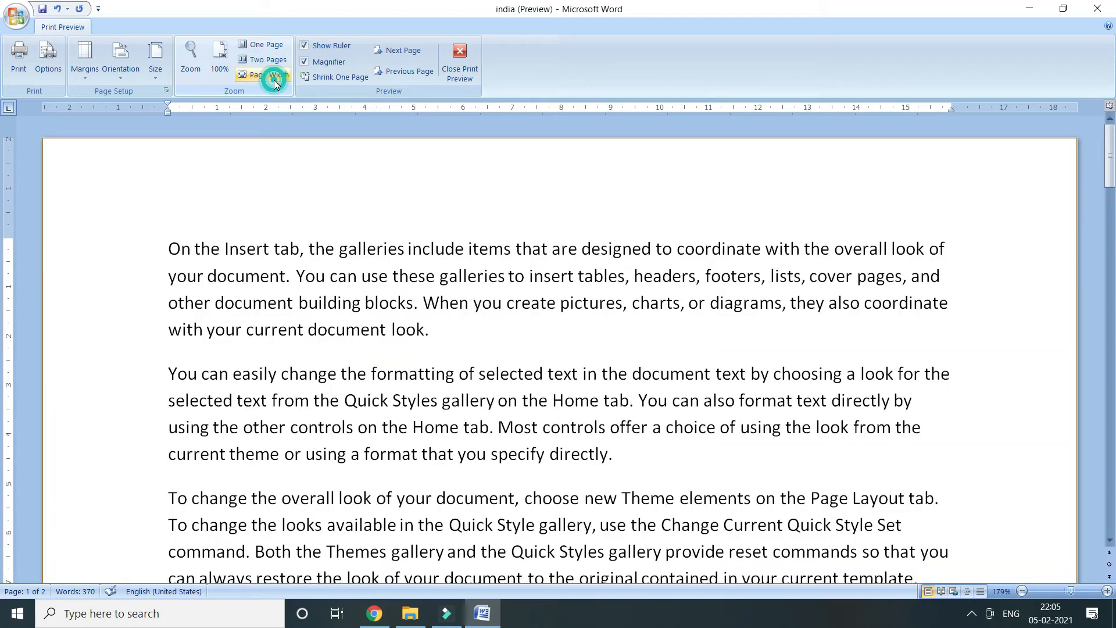
pyautogui.click(265, 46)
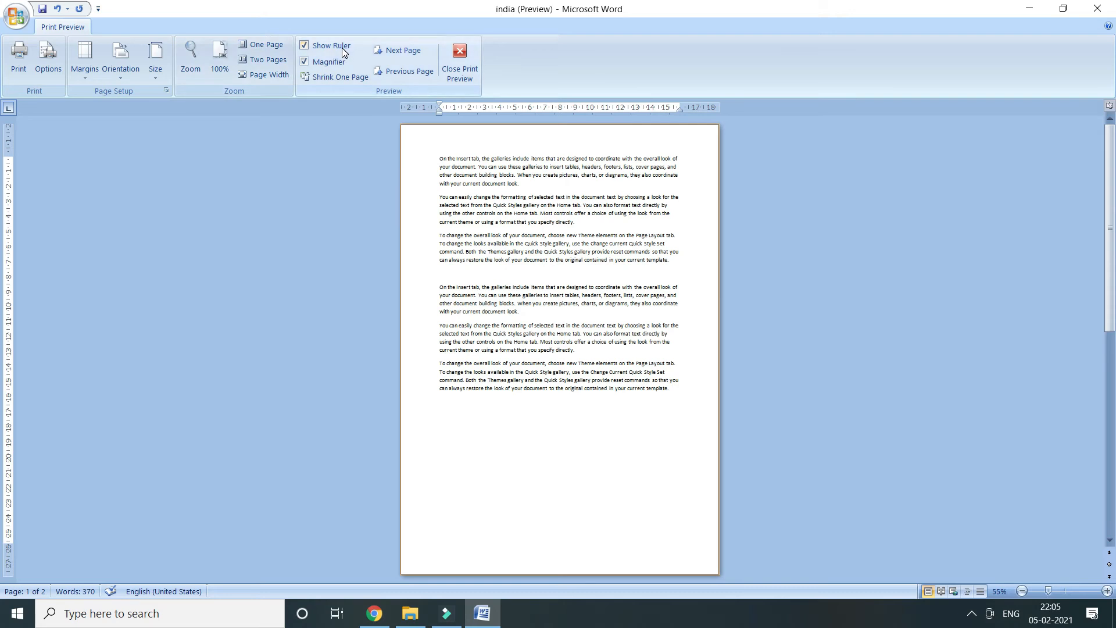
# Step: Toggle the preview's ruler off and on, view the next and previous pages, and close Print Preview
pyautogui.click(341, 46)
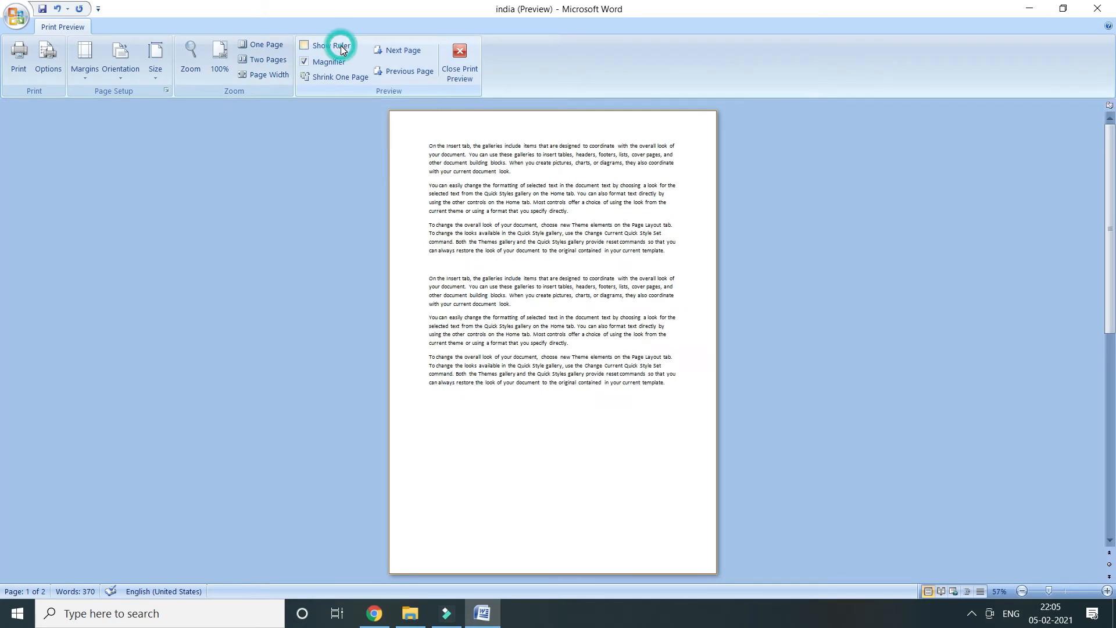
pyautogui.click(327, 63)
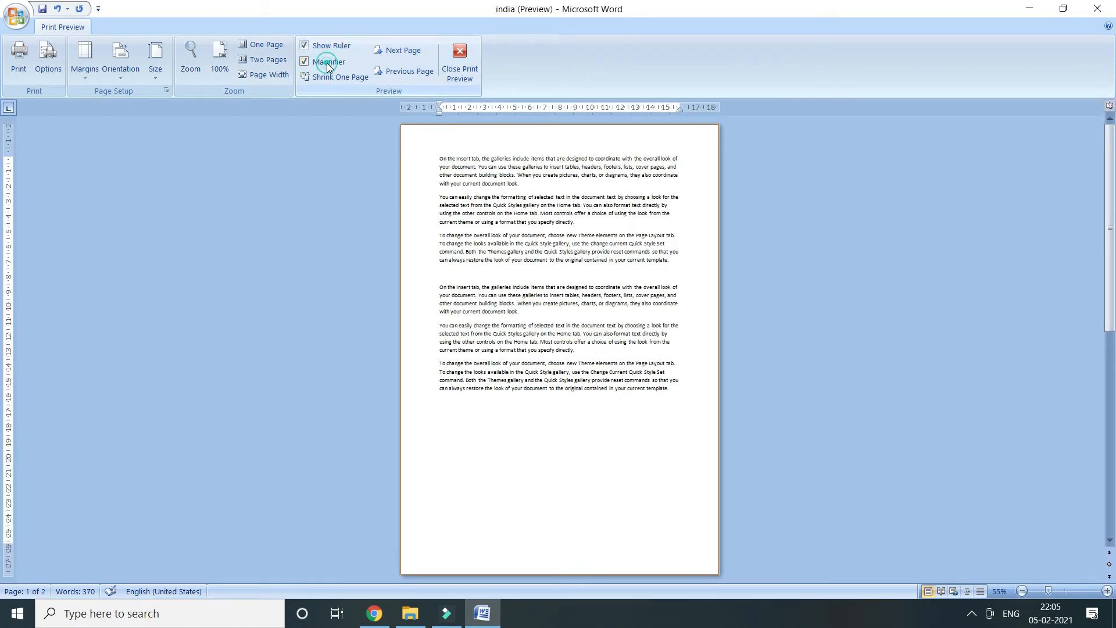
pyautogui.click(407, 52)
pyautogui.click(411, 67)
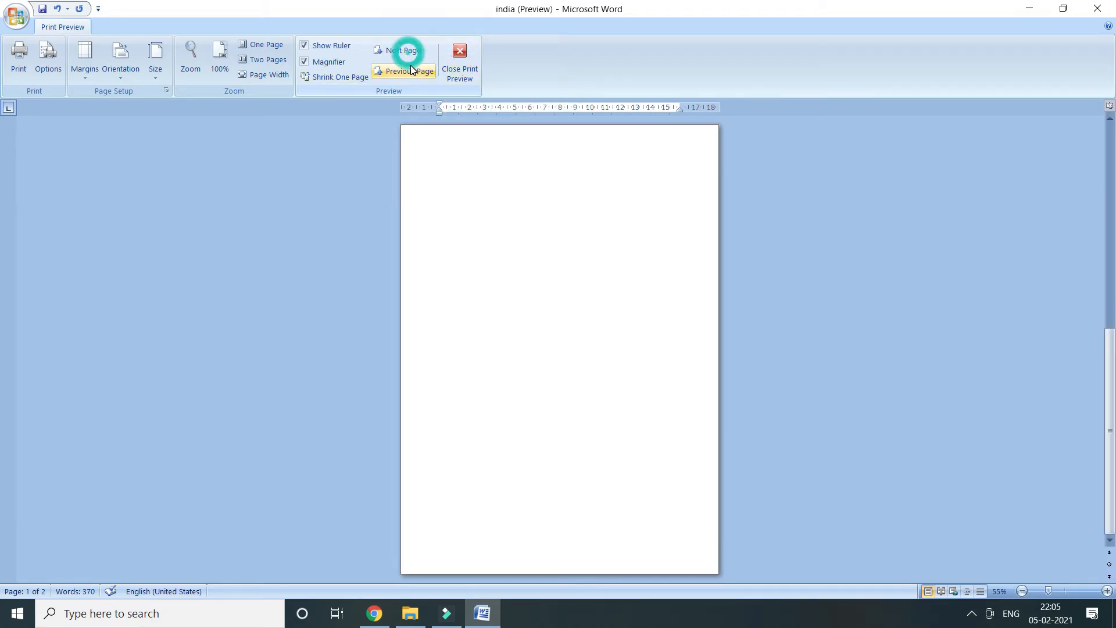
pyautogui.click(465, 61)
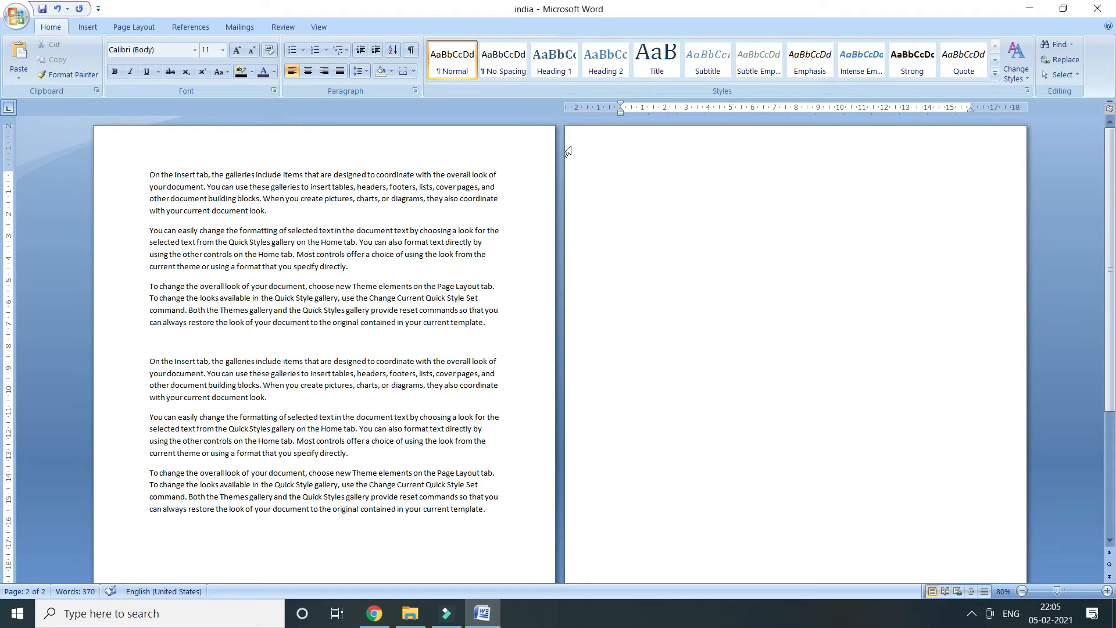
# Step: Examine the document's file commands, including the options for sending copies and the recent documents list, without choosing any
pyautogui.keyDown('ctrl'); pyautogui.scroll(-1, 545, 241); pyautogui.keyUp('ctrl')
pyautogui.keyDown('ctrl'); pyautogui.scroll(-2, 542, 239); pyautogui.keyUp('ctrl')
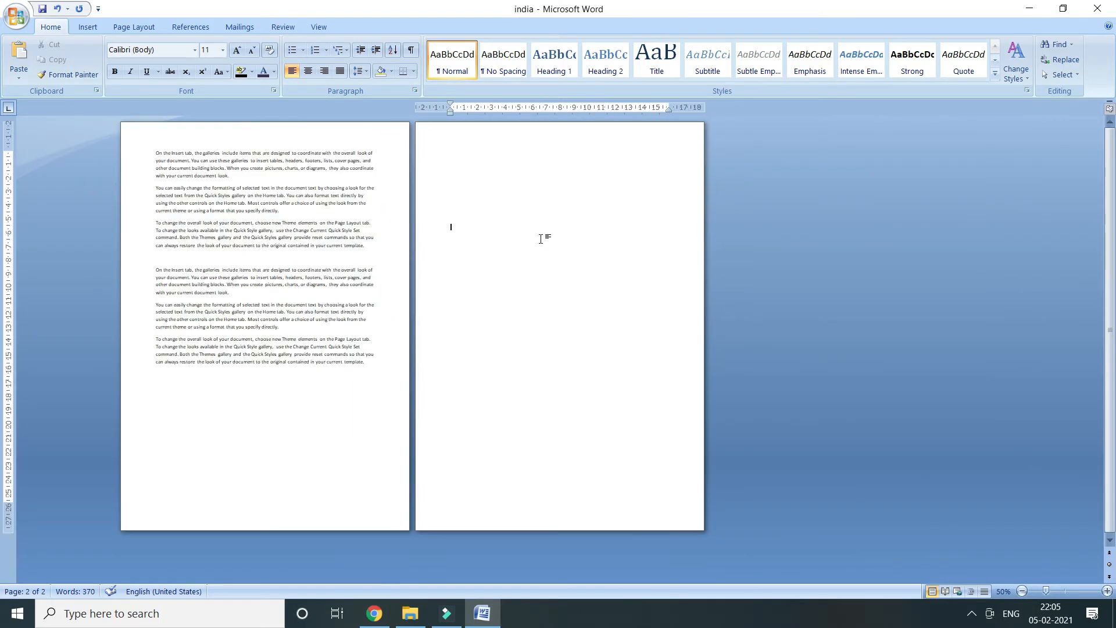
pyautogui.keyDown('ctrl'); pyautogui.scroll(4, 542, 239); pyautogui.keyUp('ctrl')
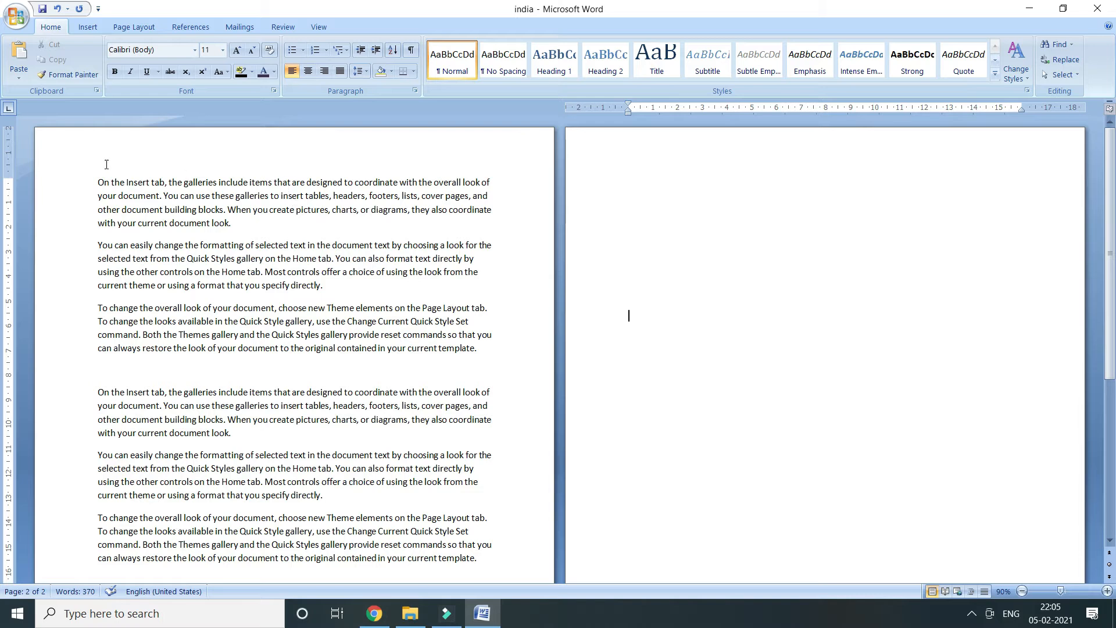
pyautogui.click(16, 15)
pyautogui.moveTo(10, 209)
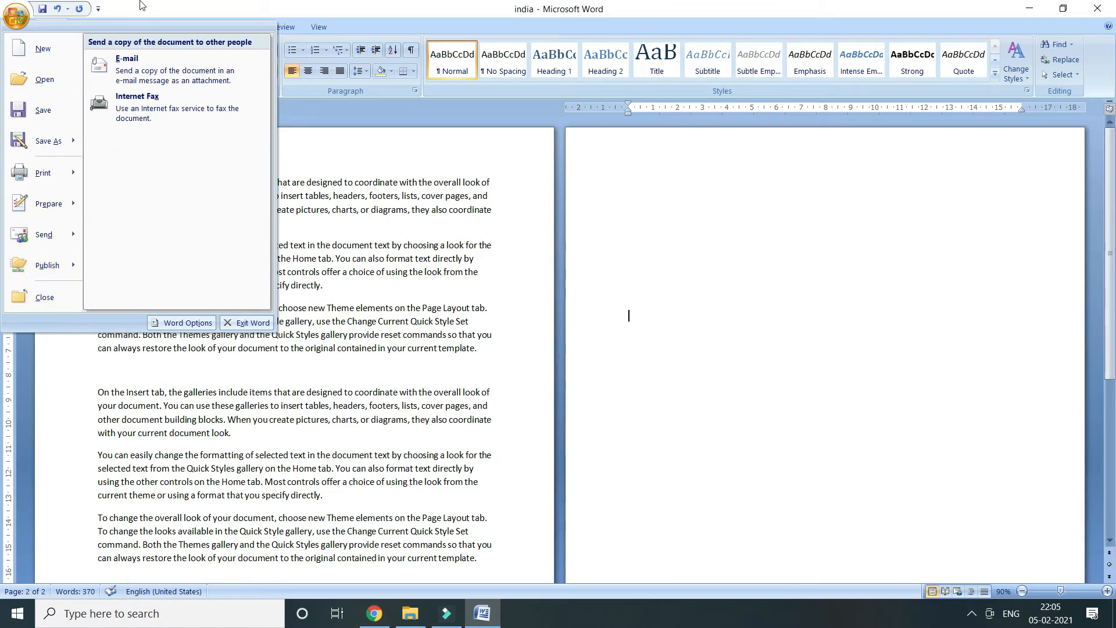
pyautogui.click(190, 12)
pyautogui.click(16, 16)
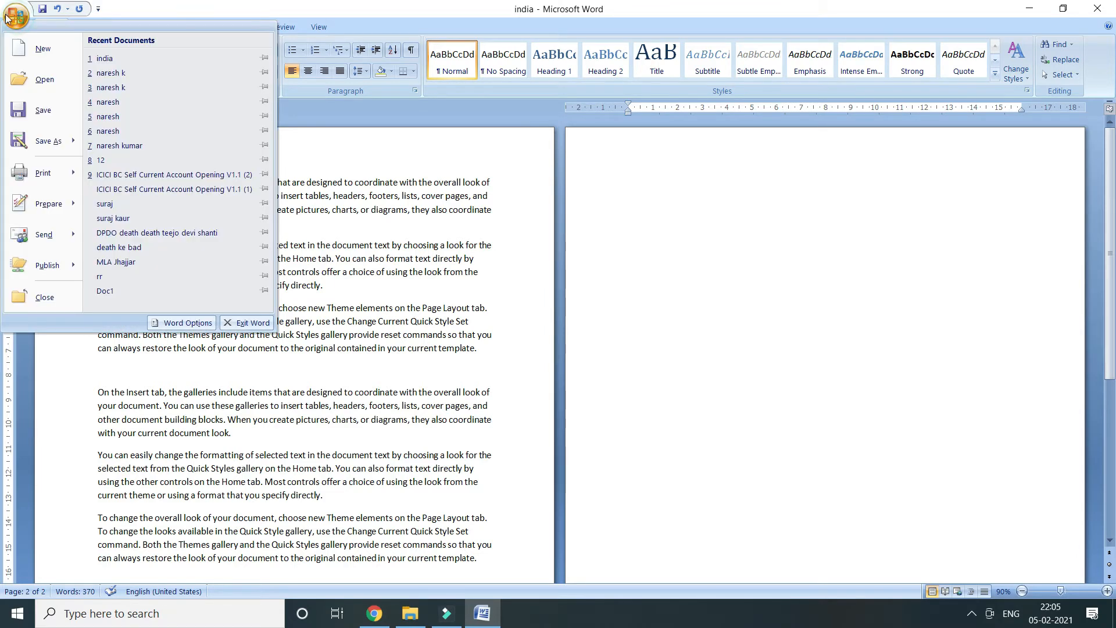
pyautogui.click(197, 16)
pyautogui.click(15, 15)
pyautogui.click(259, 6)
pyautogui.click(79, 28)
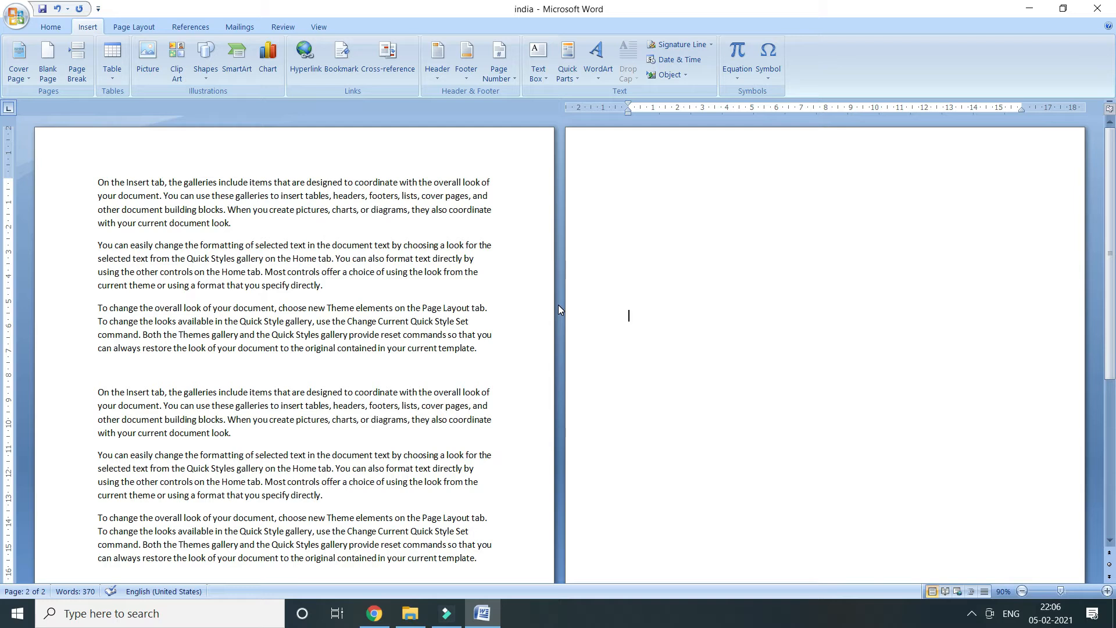
# Step: Delete the second copy of the "On the Insert tab" paragraph, trying undo and redo on the deletion
pyautogui.moveTo(278, 439); pyautogui.dragTo(71, 396)
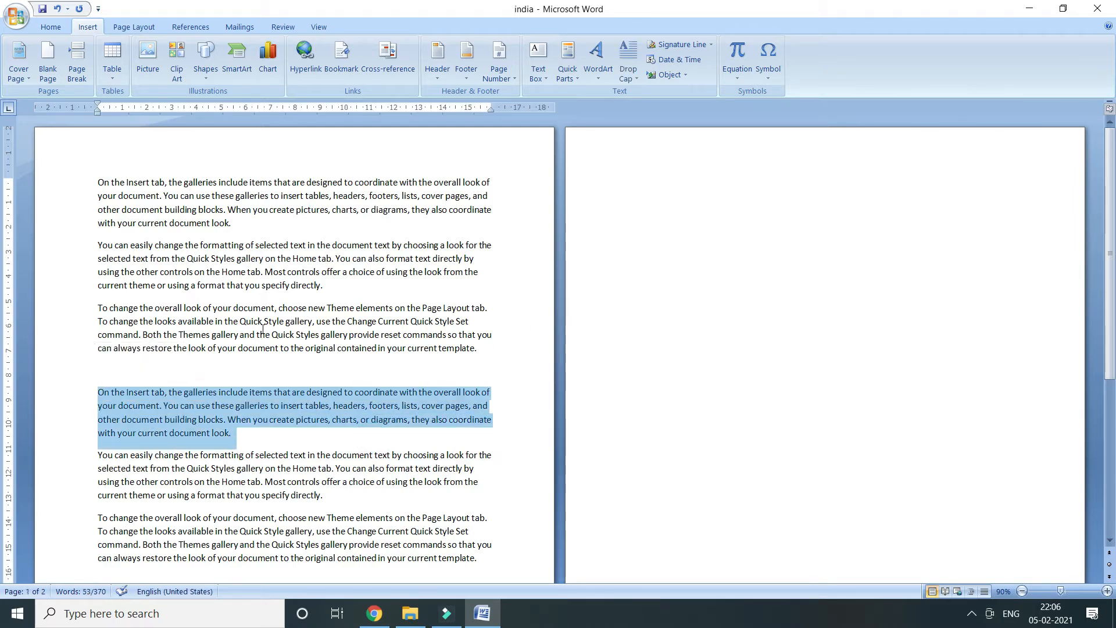
pyautogui.press('Delete')
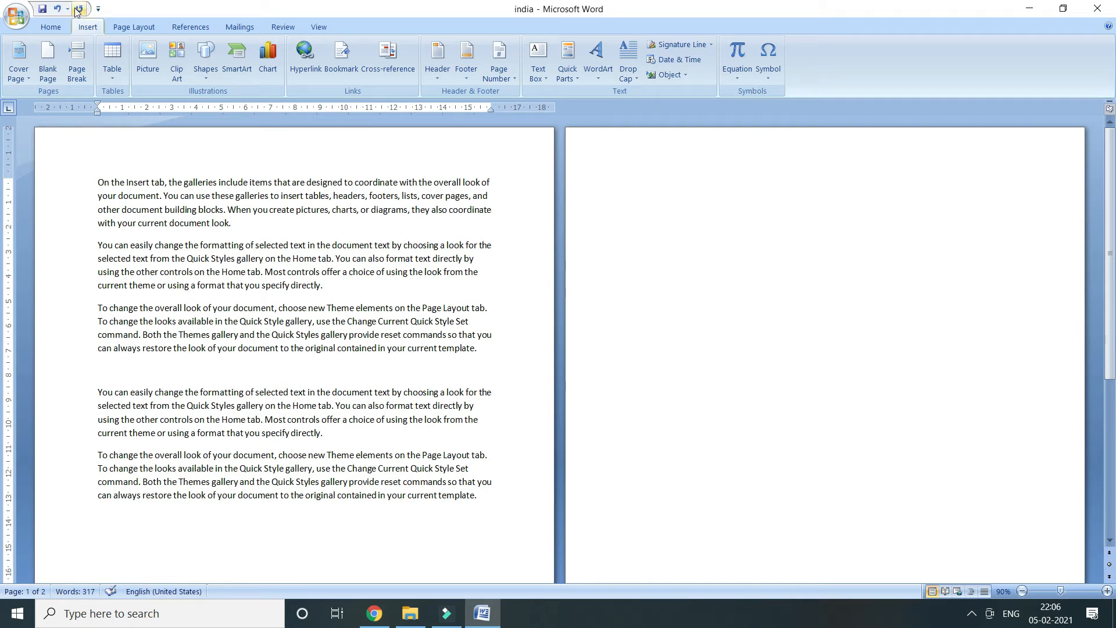
pyautogui.click(57, 9)
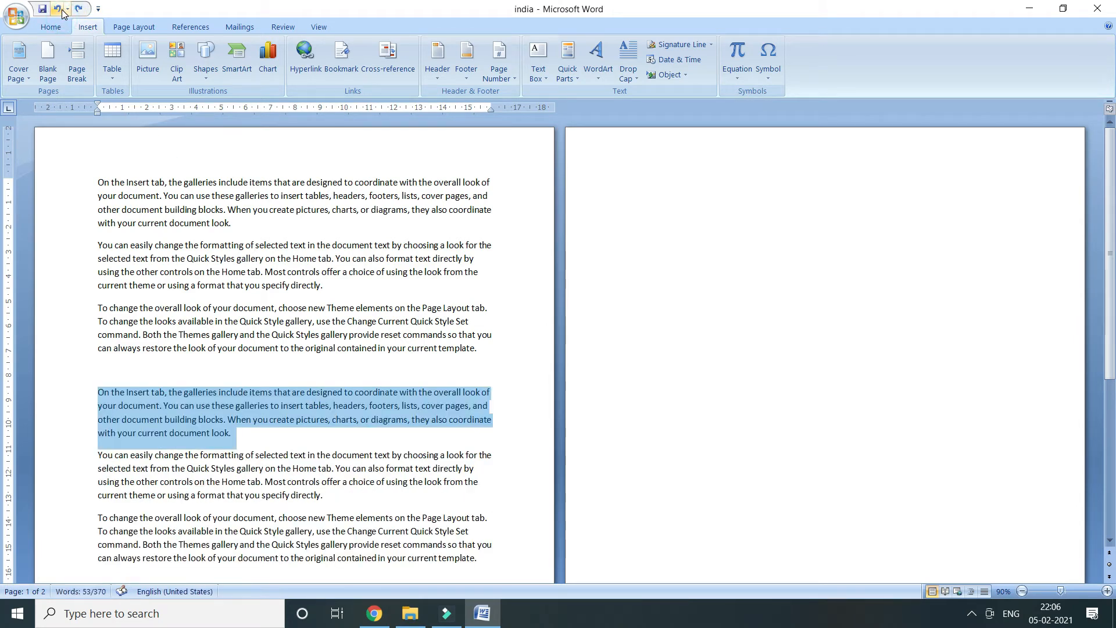
pyautogui.click(79, 9)
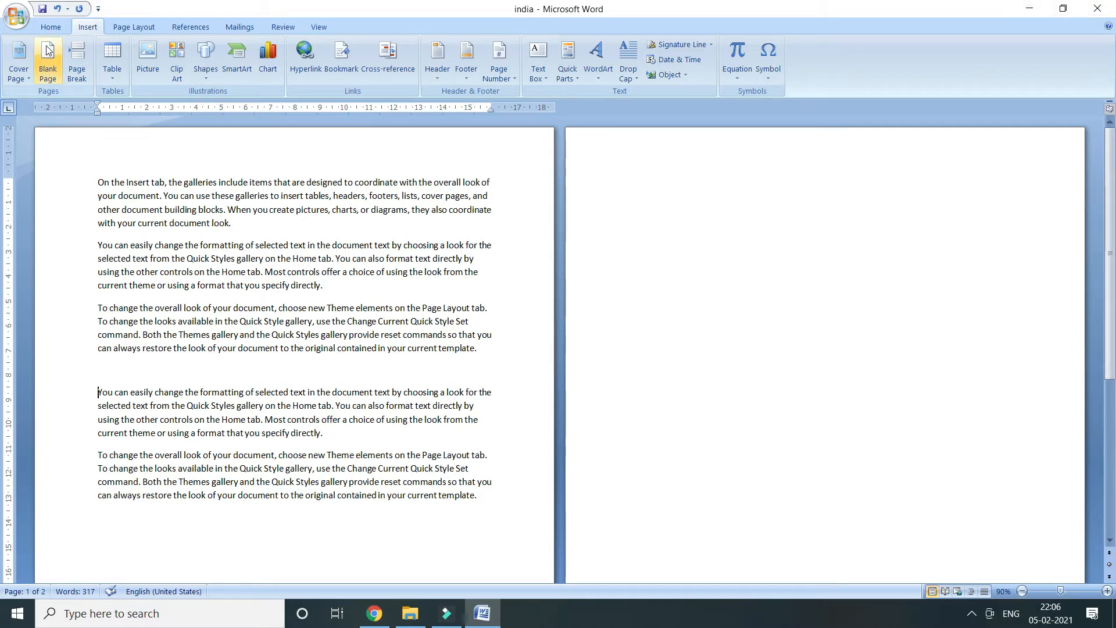
# Step: Look through the Home, Insert, Page Layout, References, Mailings, Review and View command sets, and return to the Home commands
pyautogui.click(52, 27)
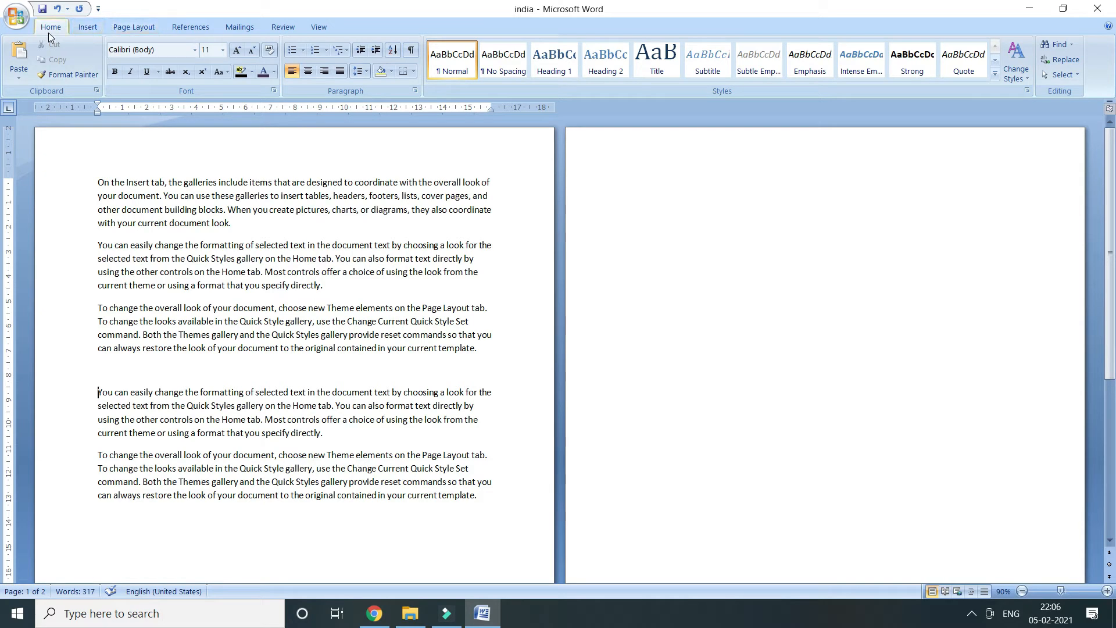
pyautogui.click(87, 27)
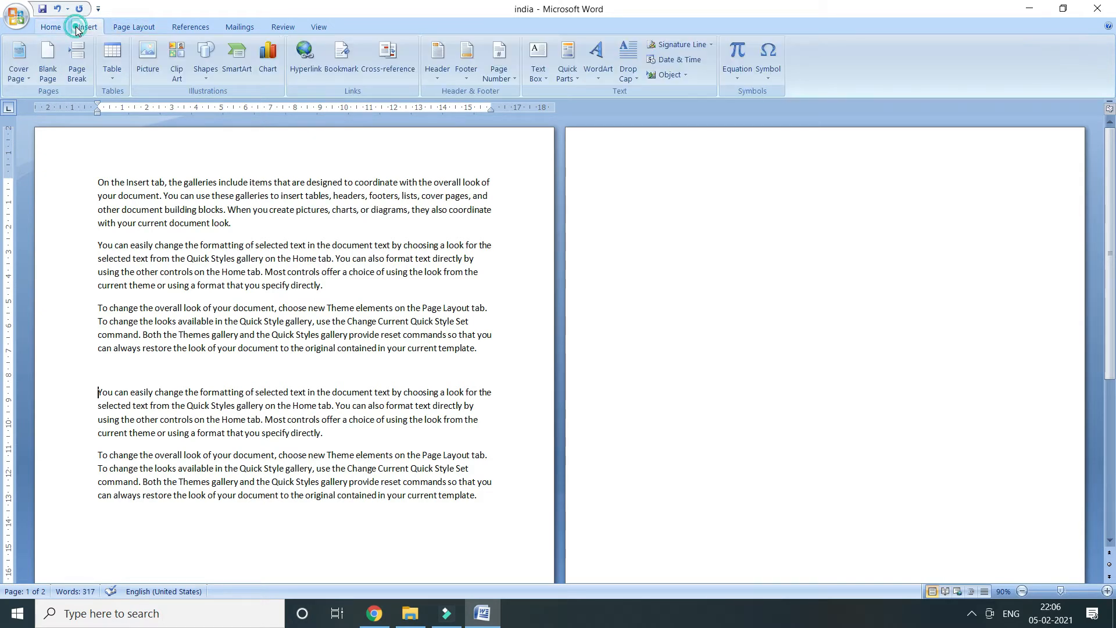
pyautogui.click(133, 33)
pyautogui.click(187, 26)
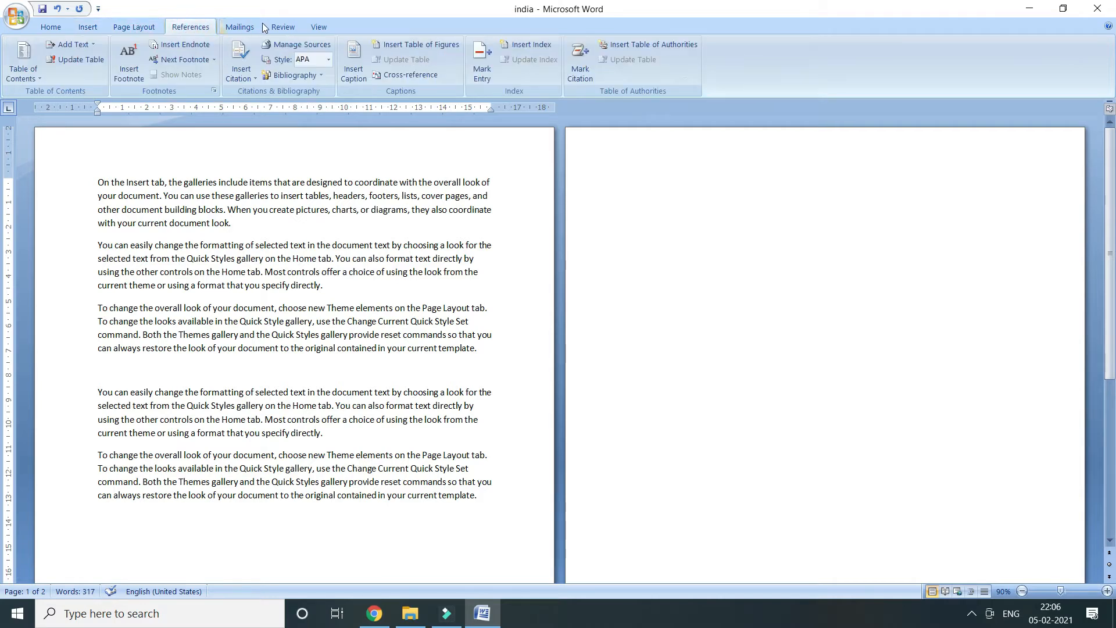
pyautogui.click(251, 31)
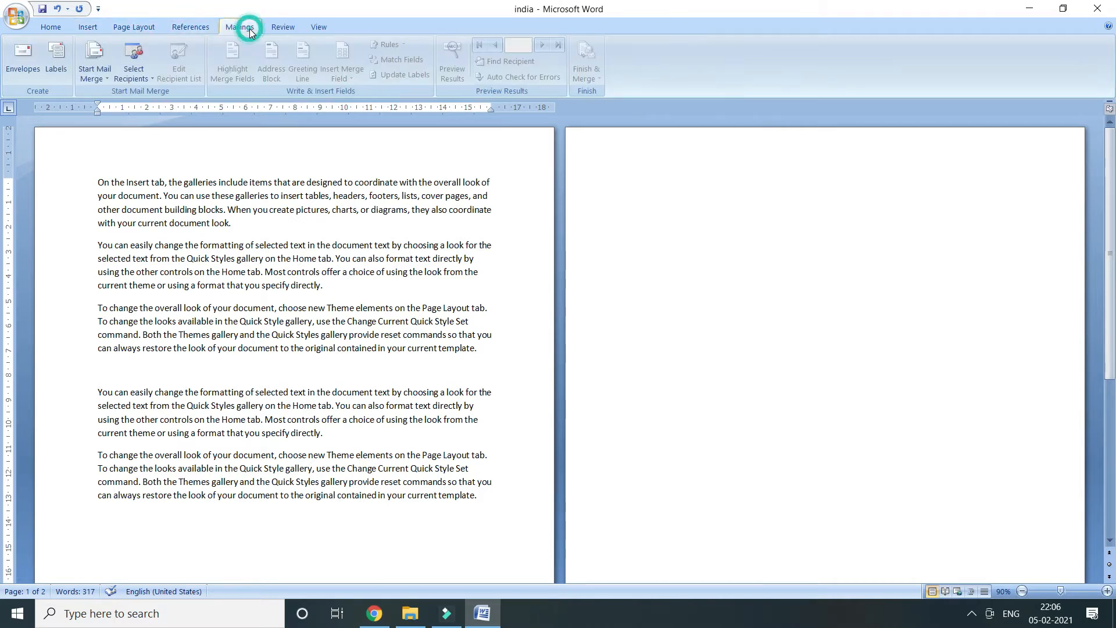
pyautogui.click(282, 29)
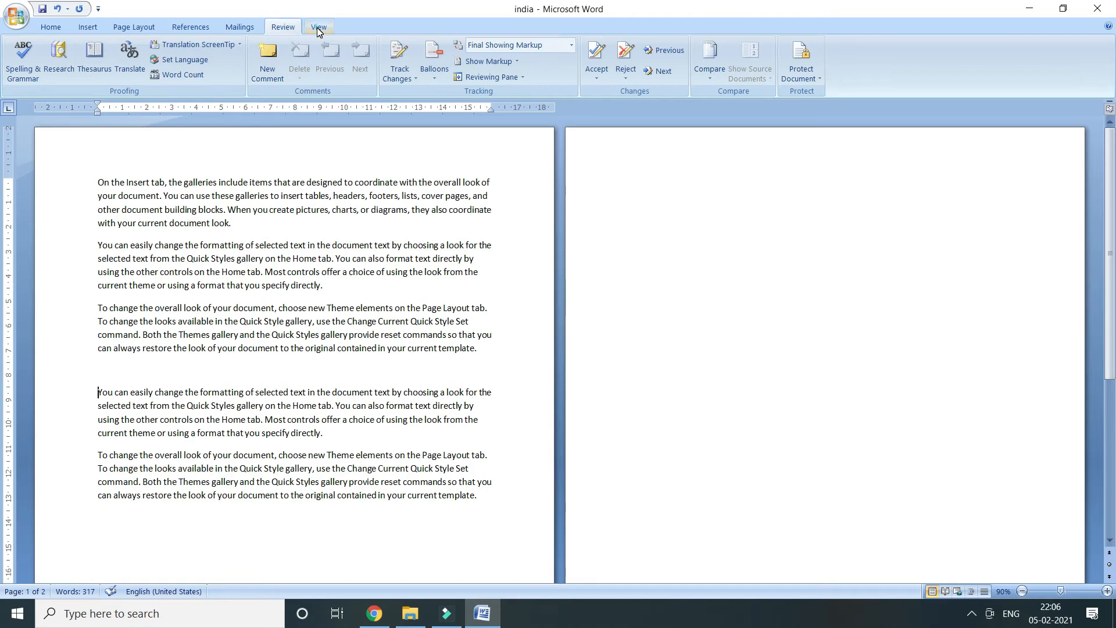
pyautogui.click(319, 29)
pyautogui.click(50, 27)
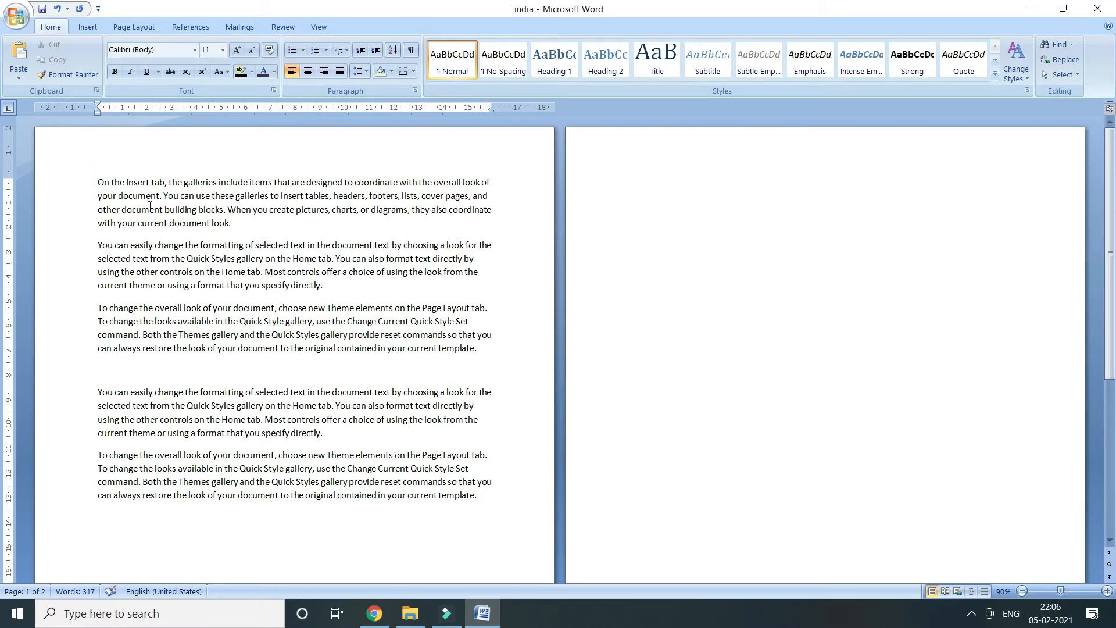
# Step: Insert three blank lines above the first paragraph and place the cursor on the first blank line
pyautogui.scroll(3, 371, 230)
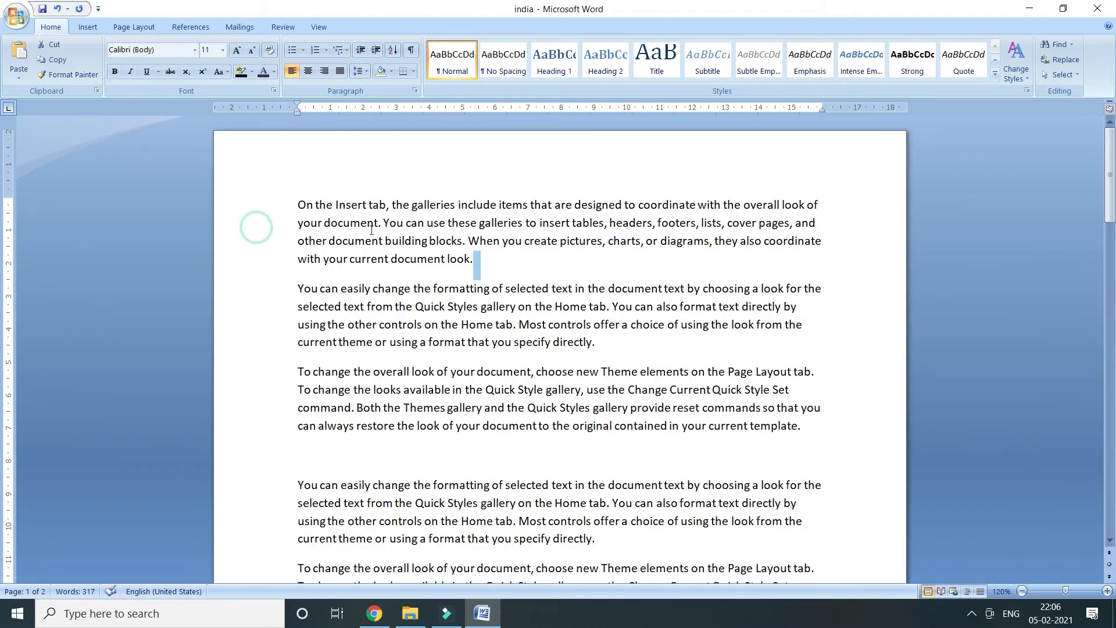
pyautogui.click(508, 263)
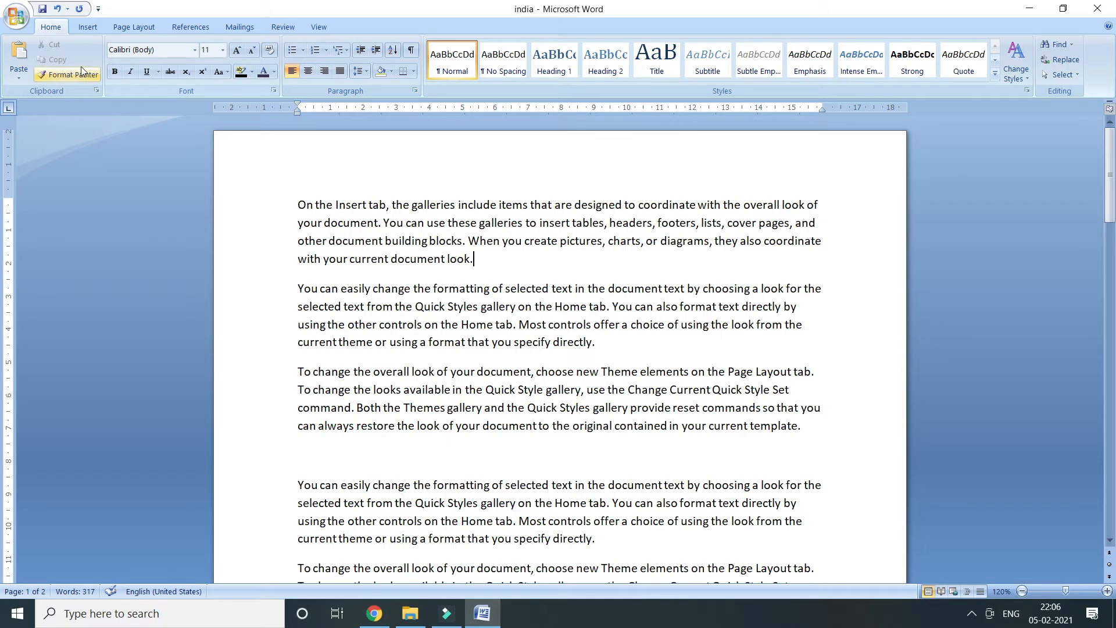
pyautogui.click(287, 207)
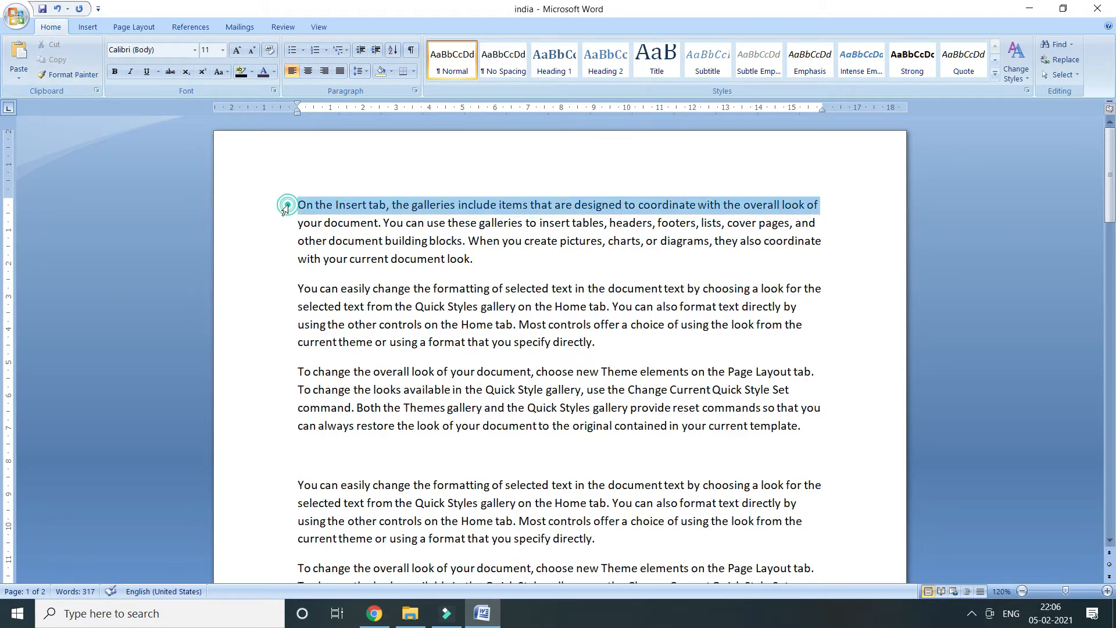
pyautogui.click(298, 207)
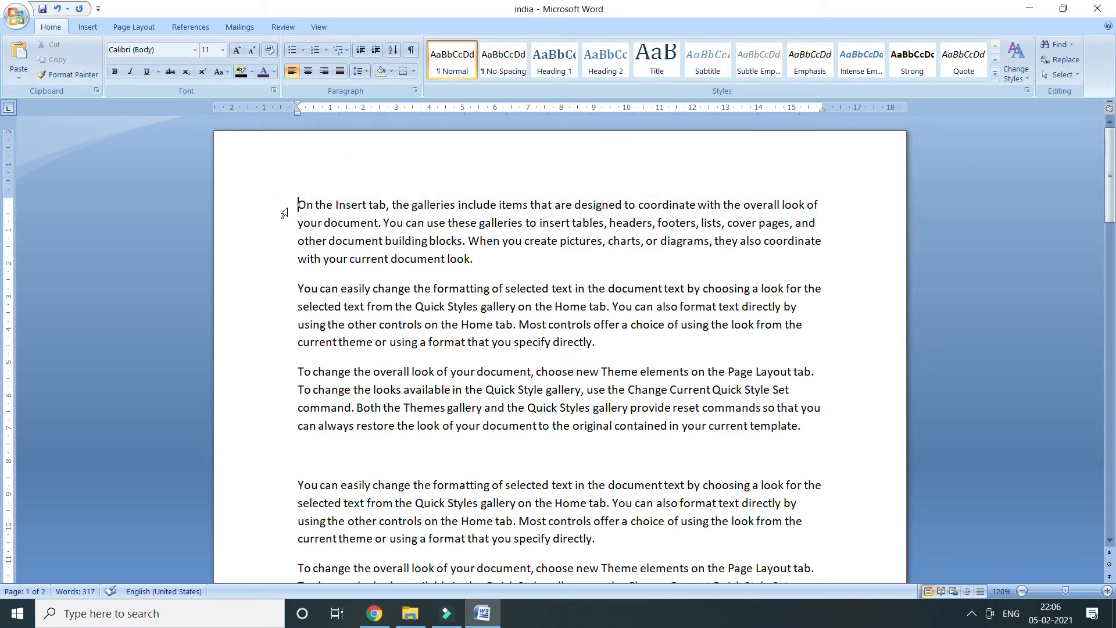
pyautogui.press('Return')
pyautogui.press('Return')
pyautogui.press('Return')
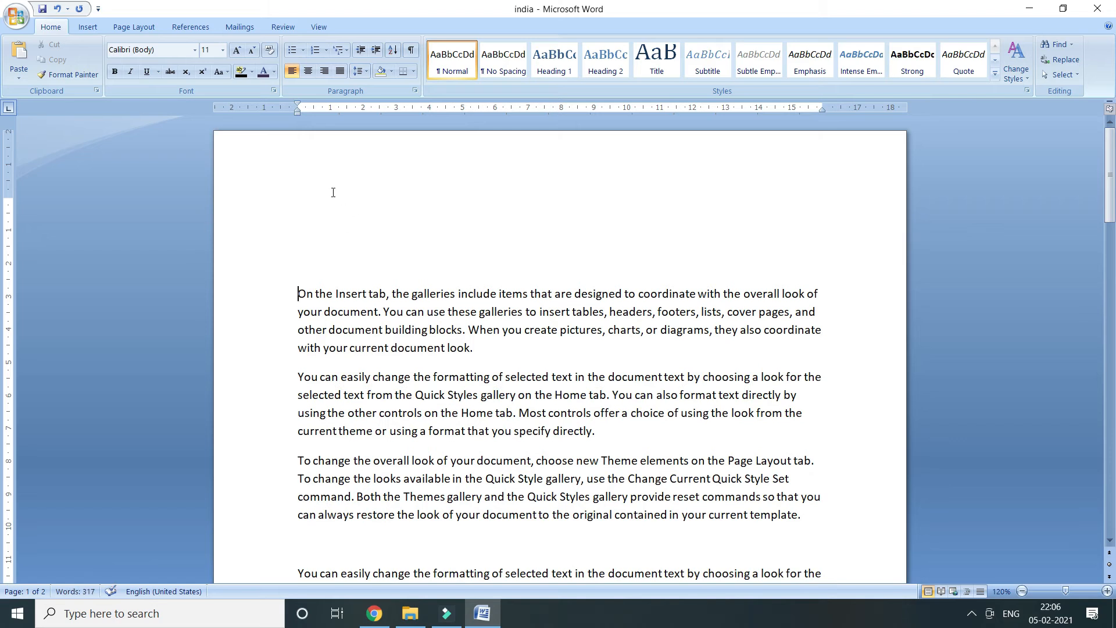
pyautogui.click(333, 192)
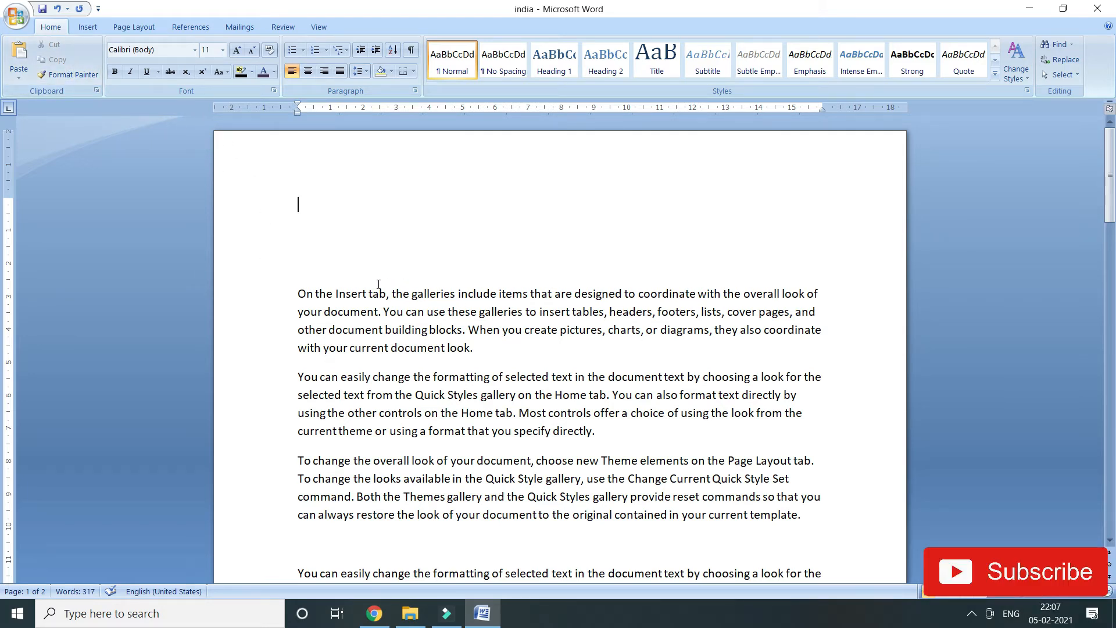
# Step: Copy "On the Insert tab" from the start of the first paragraph and paste it on the first blank line
pyautogui.moveTo(383, 292); pyautogui.dragTo(307, 290)
pyautogui.press('super+c')
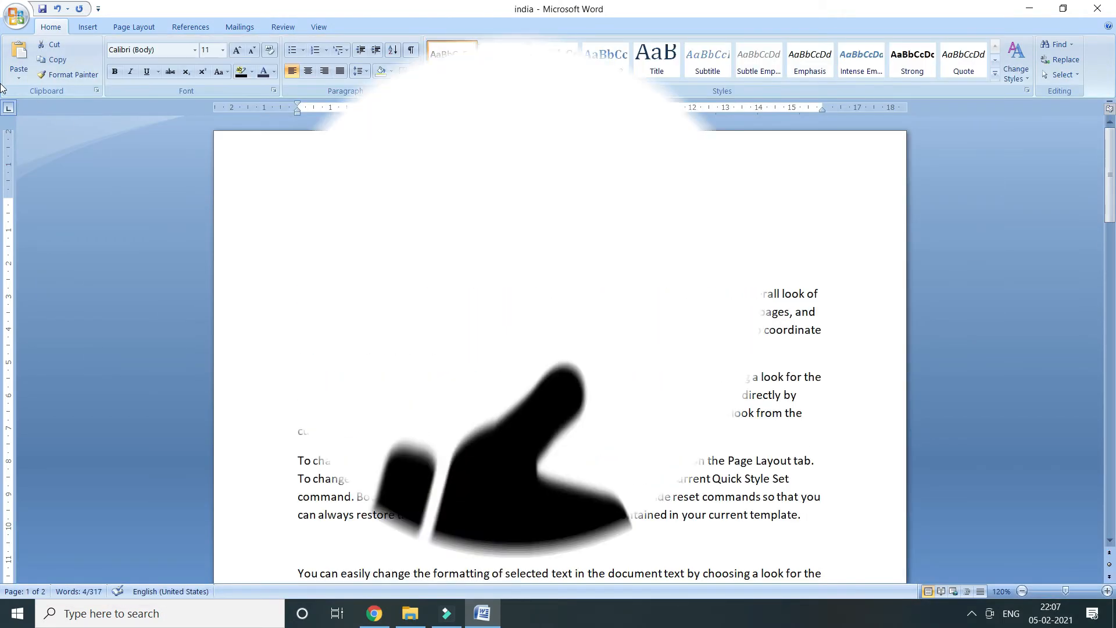
pyautogui.click(290, 193)
pyautogui.click(14, 55)
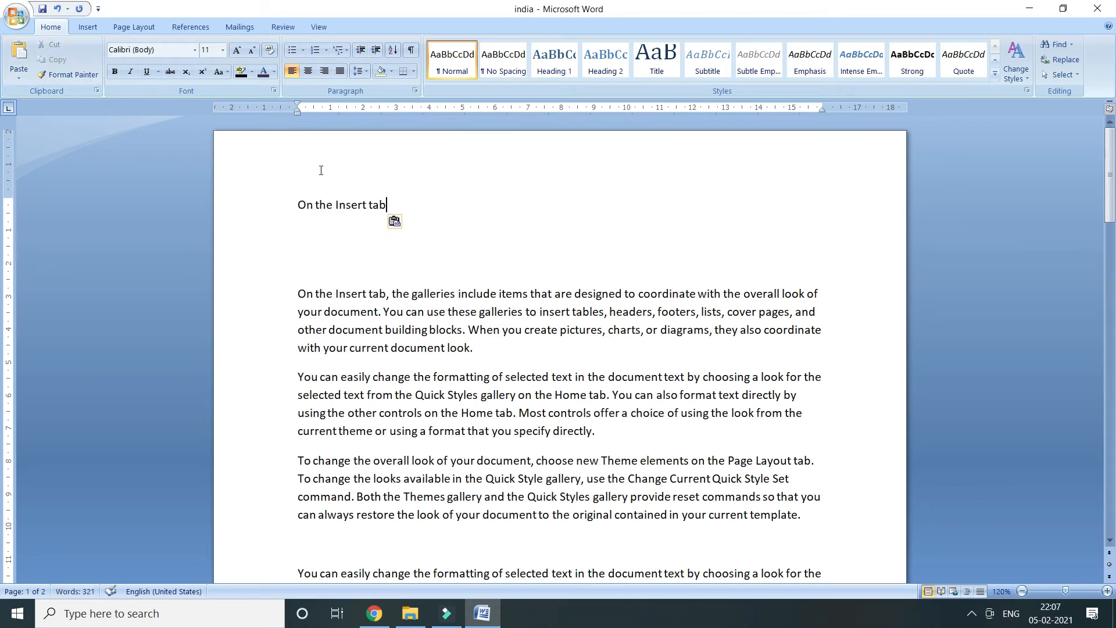
# Step: Cut "On the Insert tab" from the start of the paragraph and paste it on the blank line below the copied text
pyautogui.moveTo(301, 294); pyautogui.dragTo(386, 294)
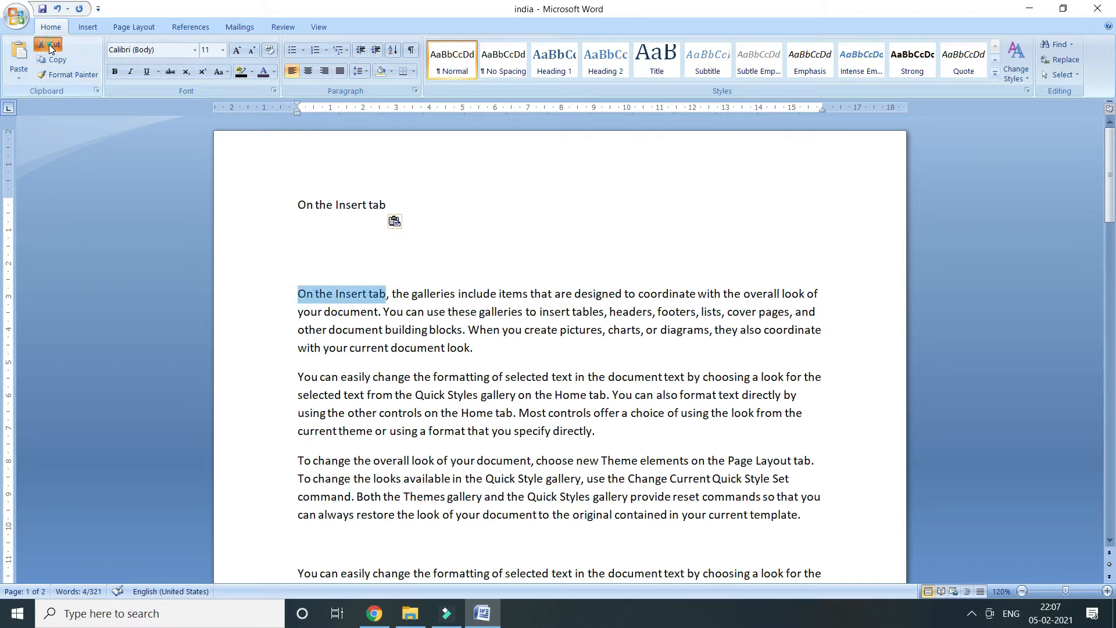
pyautogui.click(49, 44)
pyautogui.click(322, 237)
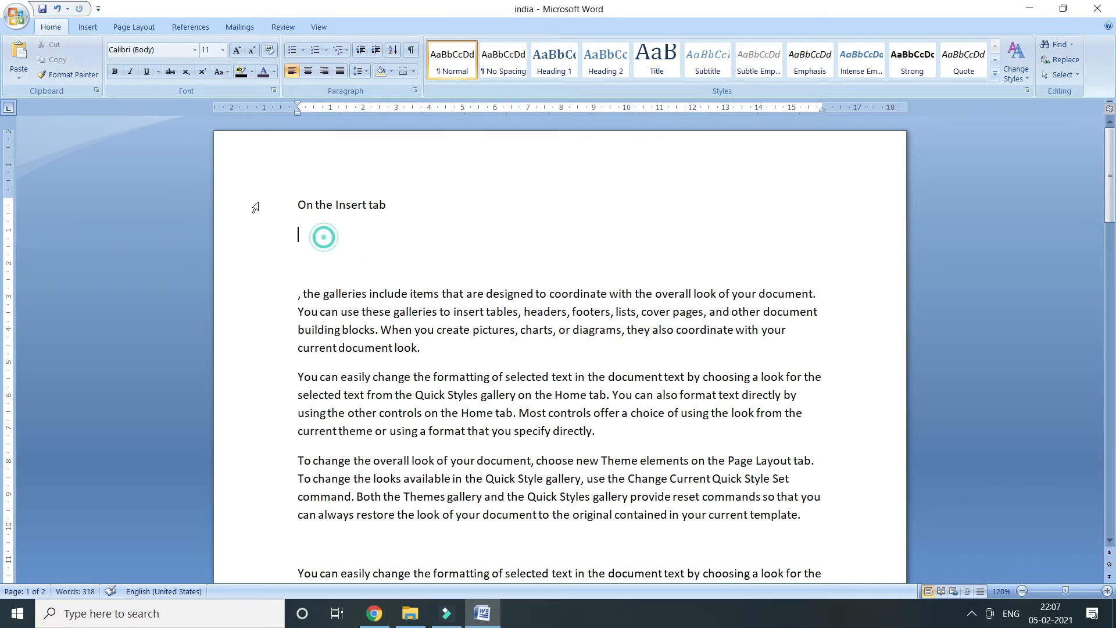
pyautogui.hotkey('ctrl', 'v')
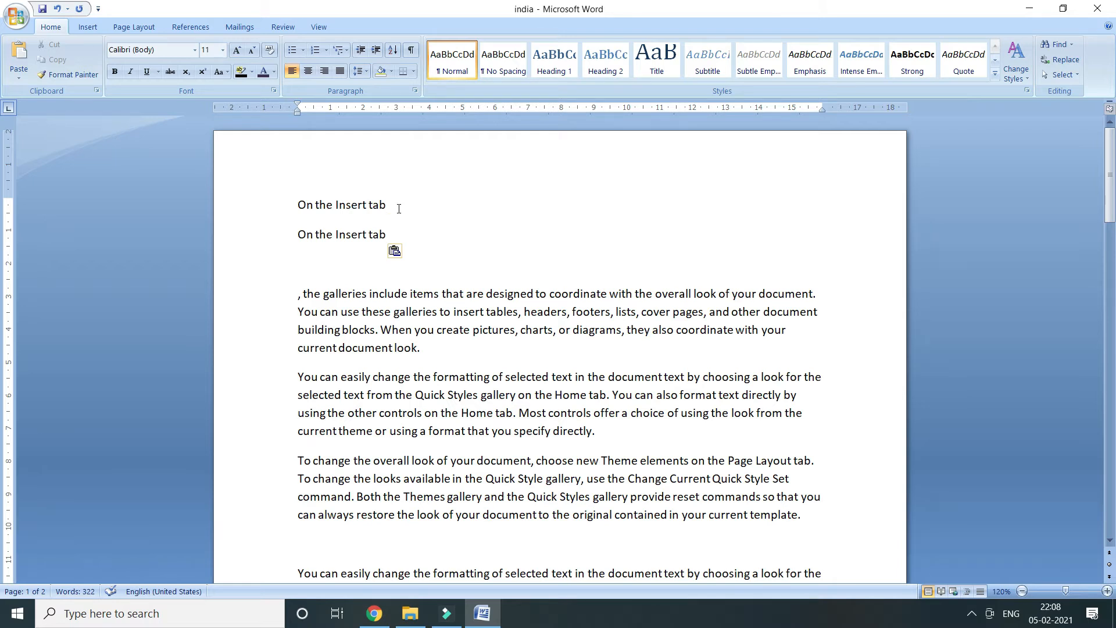
# Step: Cut the second "On the Insert tab" line and paste it on the blank line below the paragraph ending "in your current template."
pyautogui.click(320, 263)
pyautogui.moveTo(391, 235); pyautogui.dragTo(297, 233)
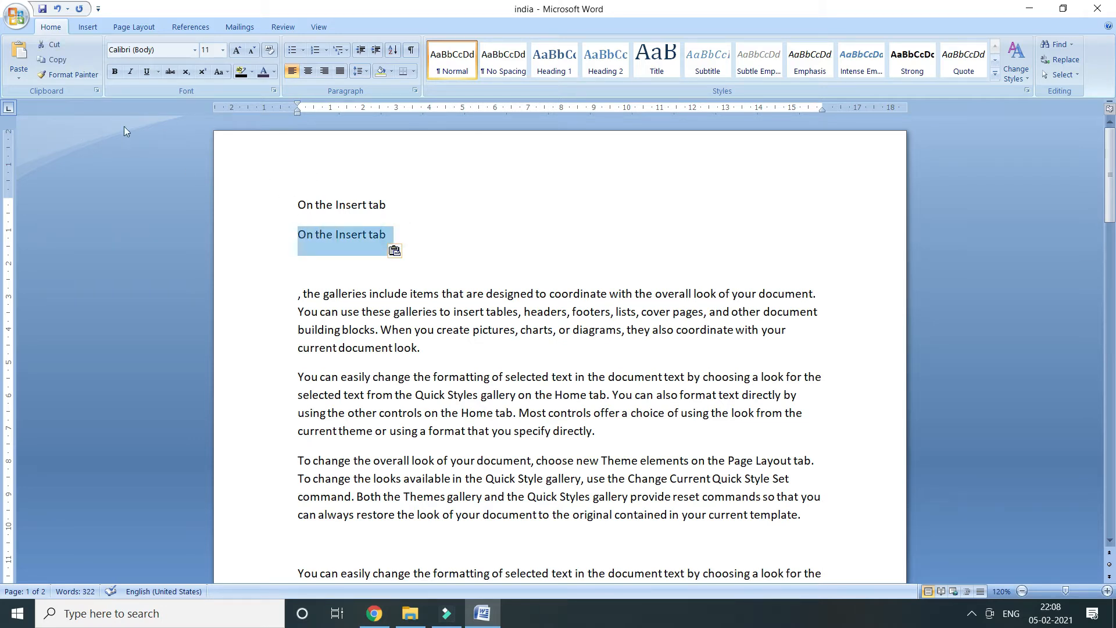
pyautogui.click(51, 44)
pyautogui.click(328, 509)
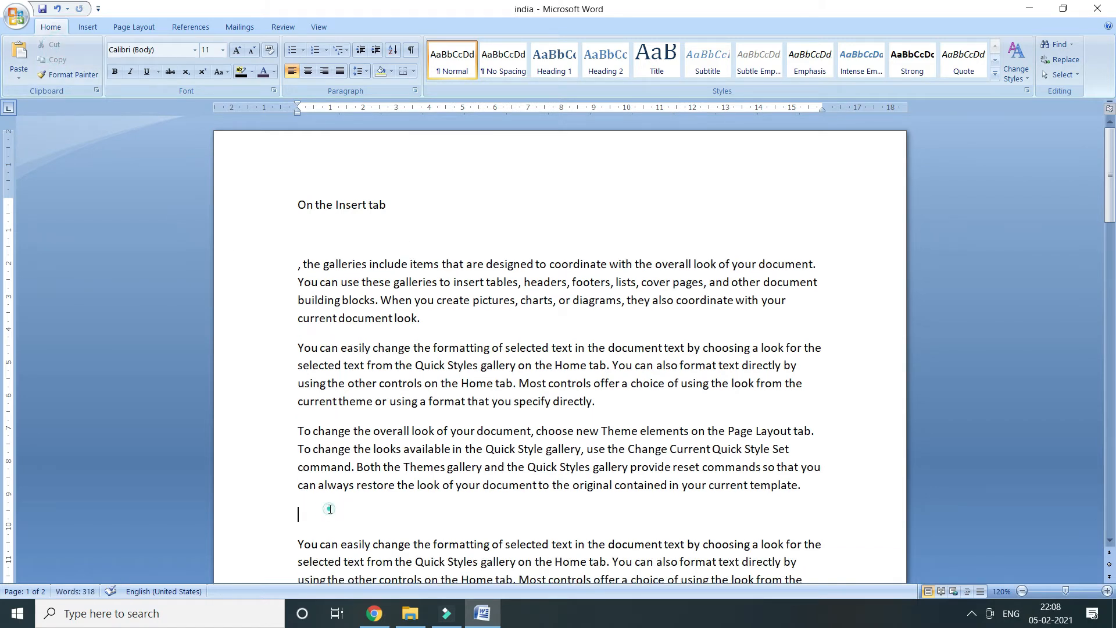
pyautogui.click(19, 55)
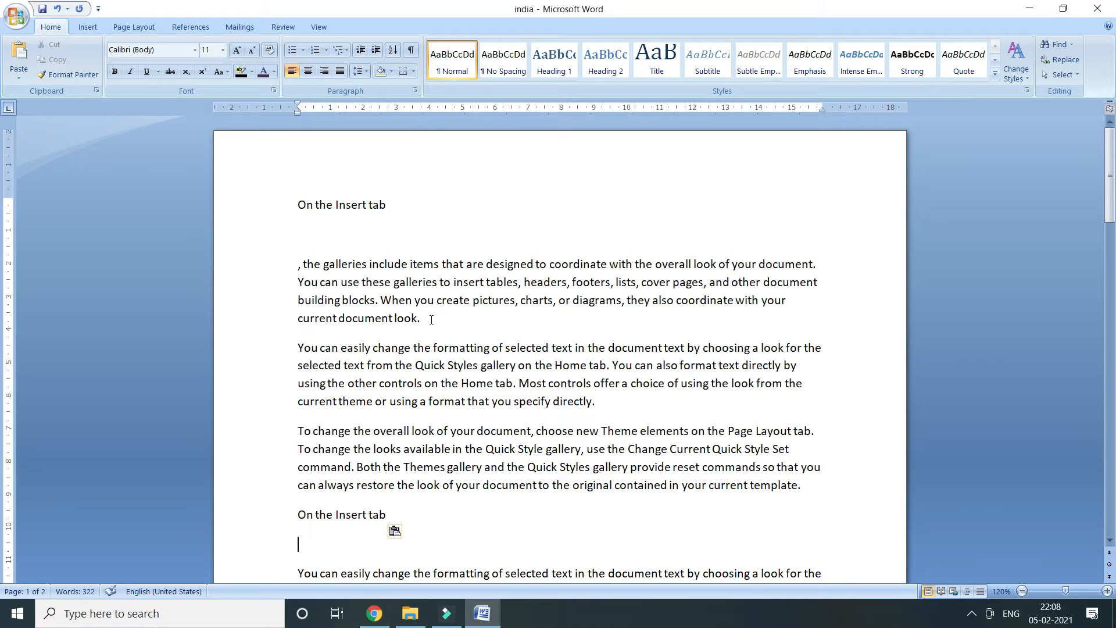
# Step: Format the "On the Insert tab" line at the top of the page as bold, size 14 and red
pyautogui.tripleClick(407, 210)
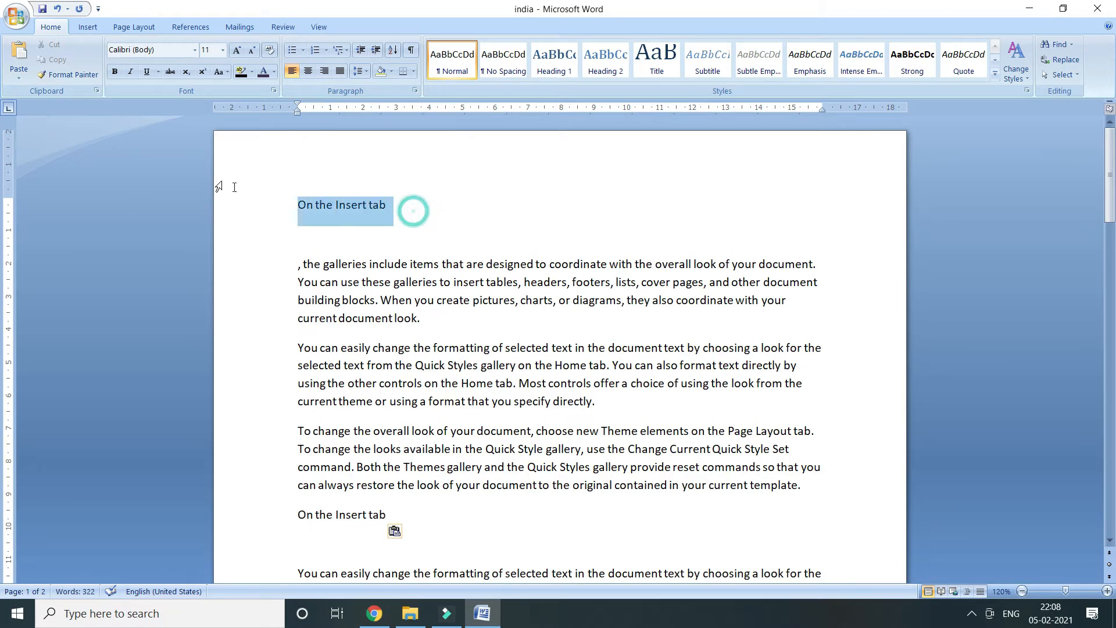
pyautogui.click(116, 71)
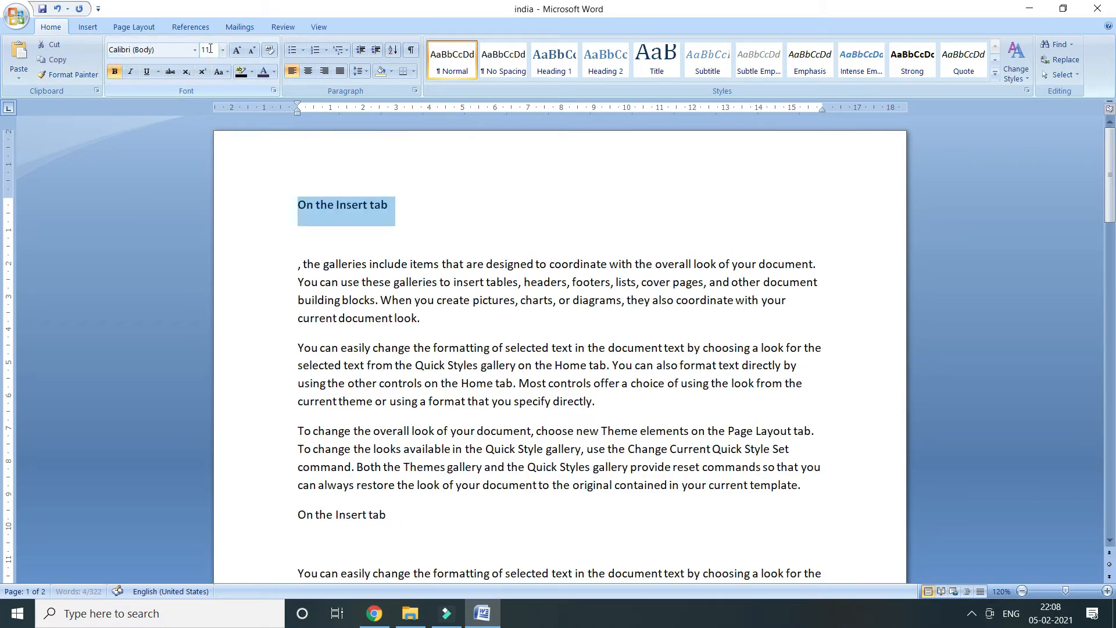
pyautogui.click(236, 51)
pyautogui.click(236, 51)
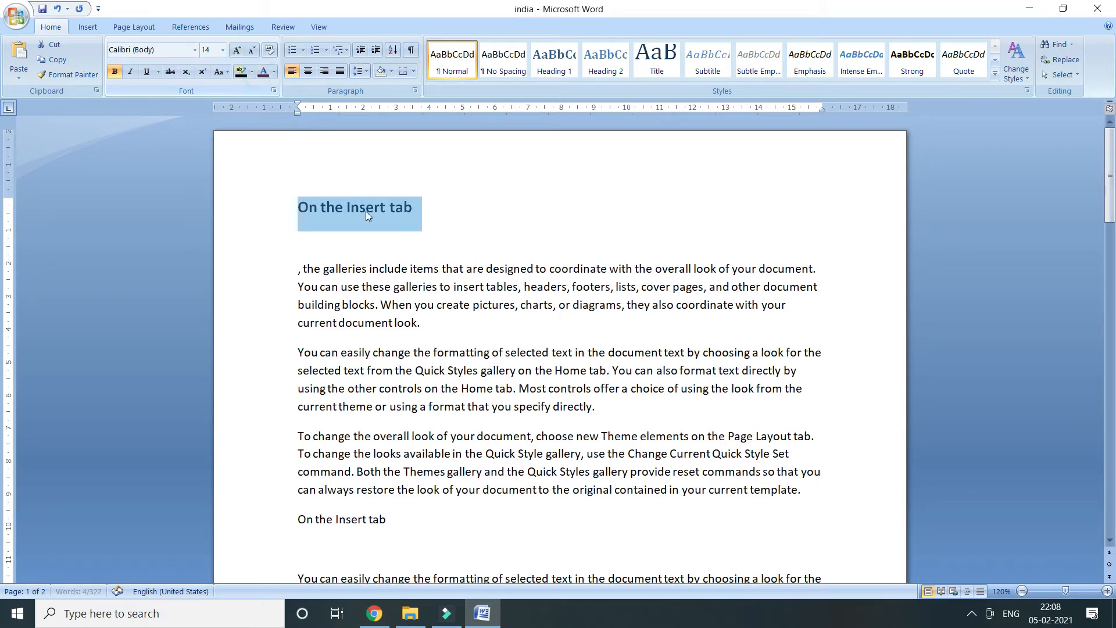
pyautogui.click(274, 71)
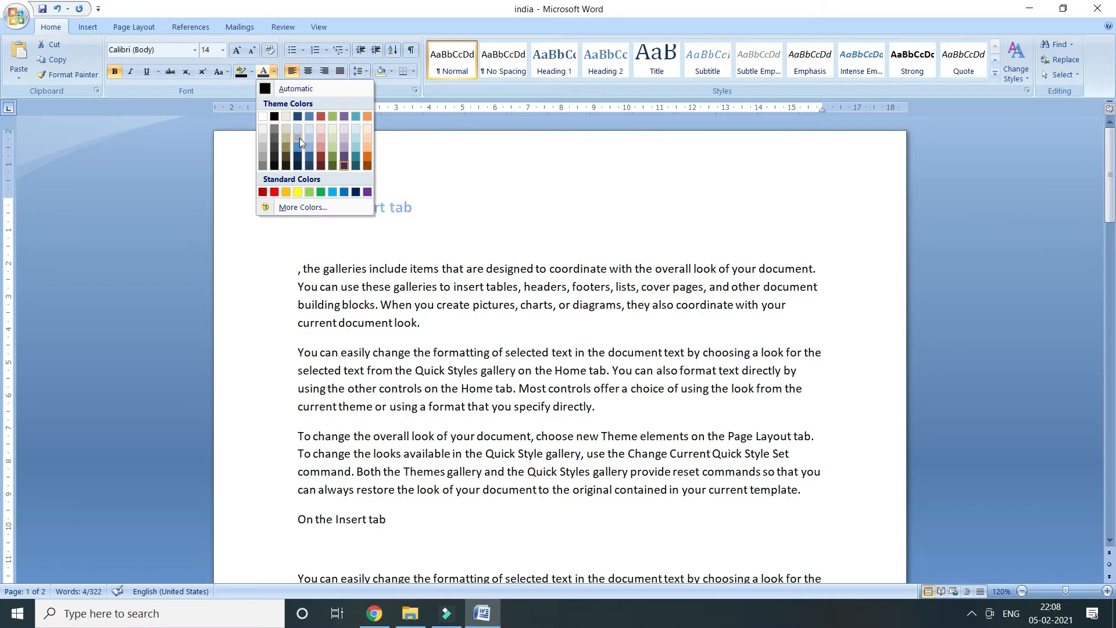
pyautogui.click(274, 192)
pyautogui.click(497, 202)
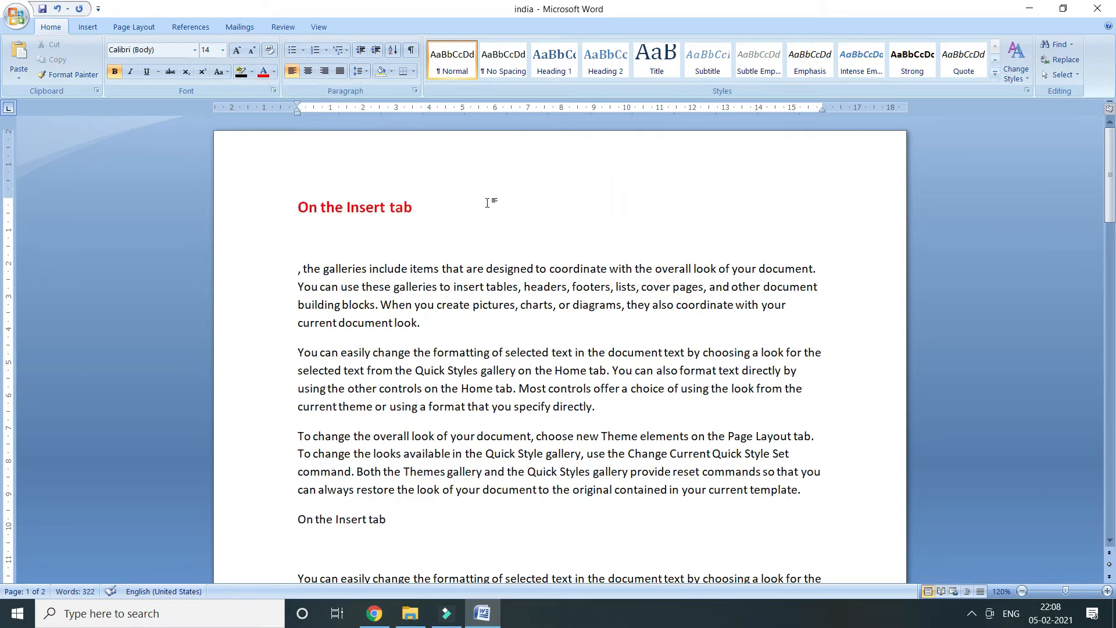
# Step: Copy the heading's formatting with Format Painter onto "galleries include items that are designed to coordinate" in the first paragraph
pyautogui.scroll(1, 485, 205)
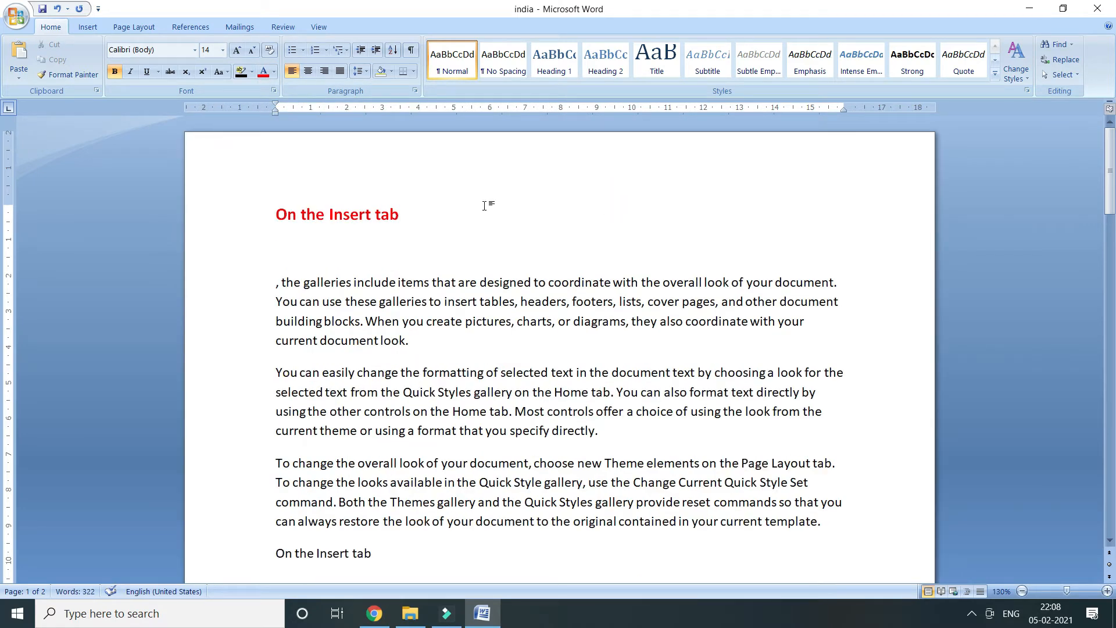
pyautogui.moveTo(436, 217); pyautogui.dragTo(276, 215)
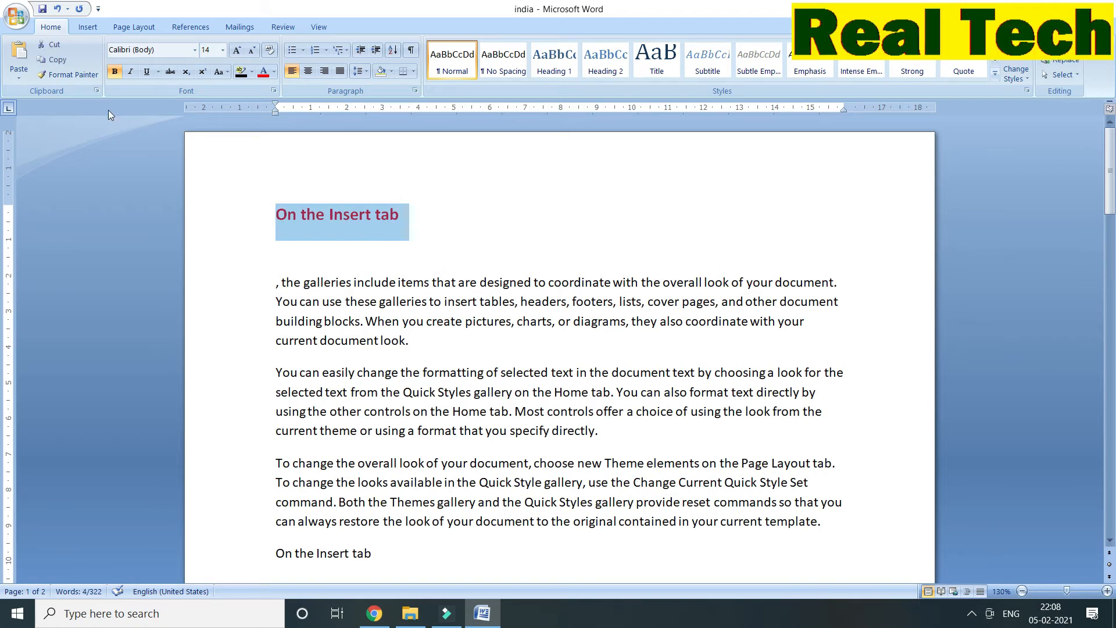
pyautogui.click(76, 75)
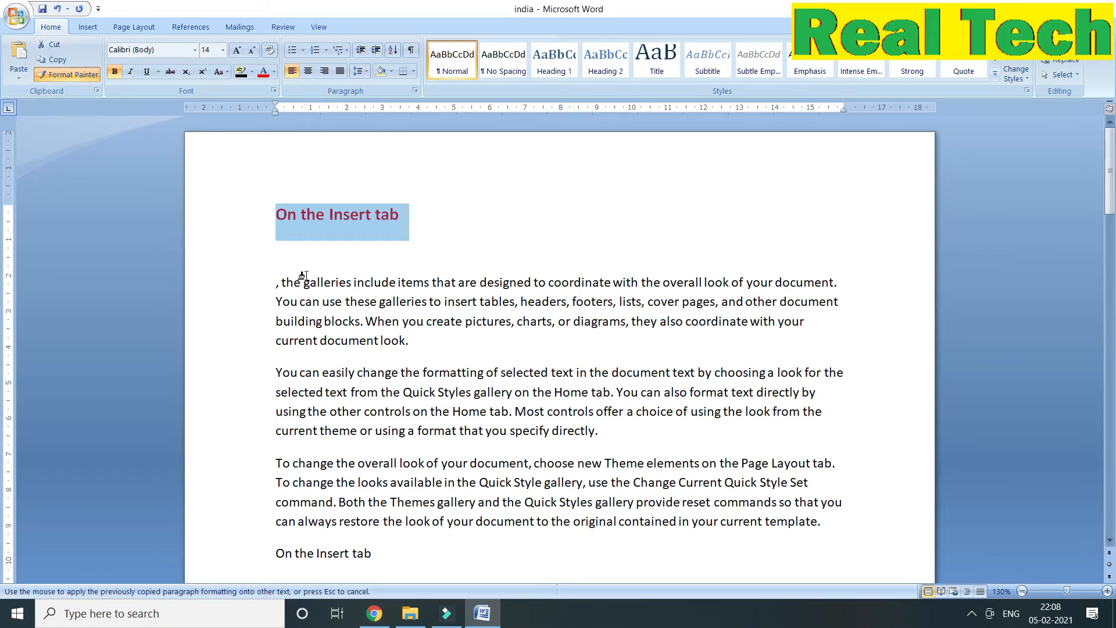
pyautogui.moveTo(302, 277)
pyautogui.mouseDown()
pyautogui.moveTo(608, 285)
pyautogui.moveTo(605, 295)
pyautogui.mouseUp()
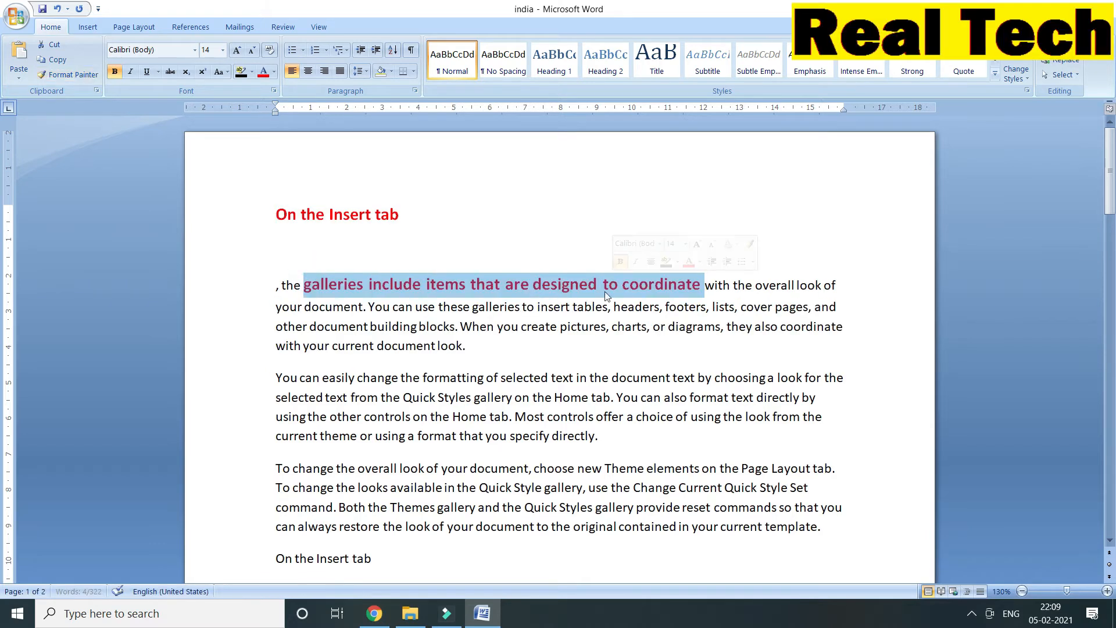
pyautogui.click(629, 349)
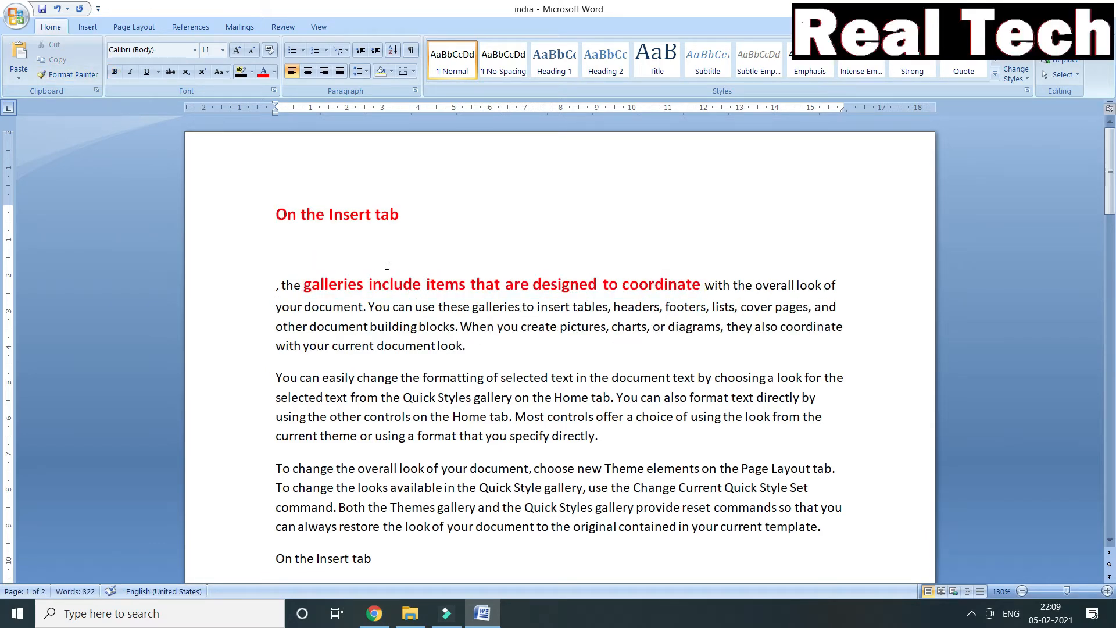
pyautogui.moveTo(399, 215); pyautogui.dragTo(301, 215)
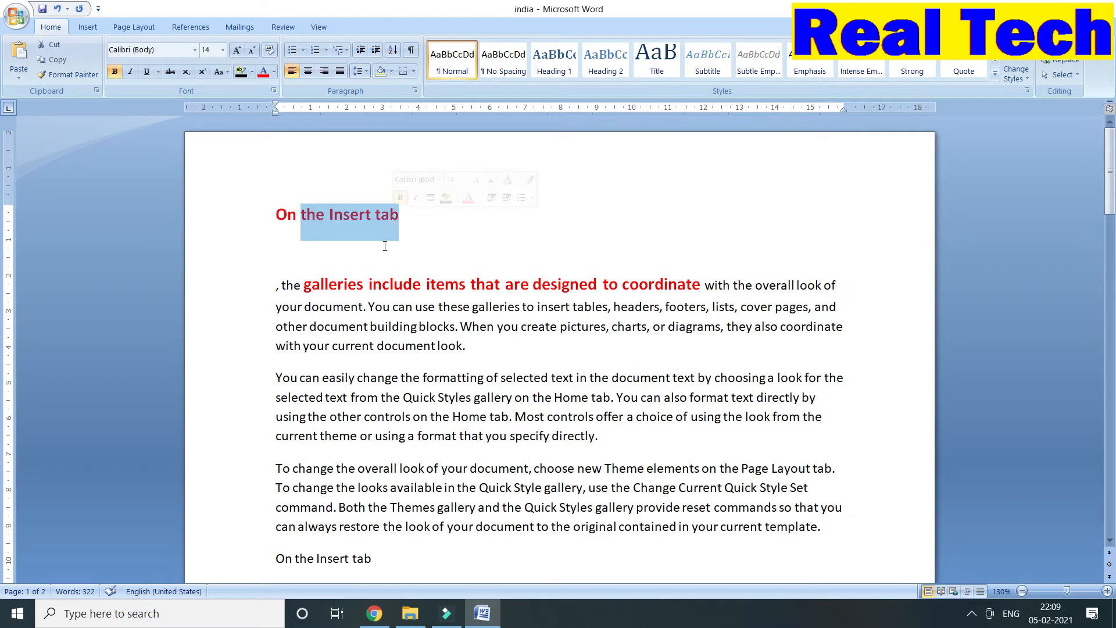
pyautogui.moveTo(304, 286); pyautogui.dragTo(684, 284)
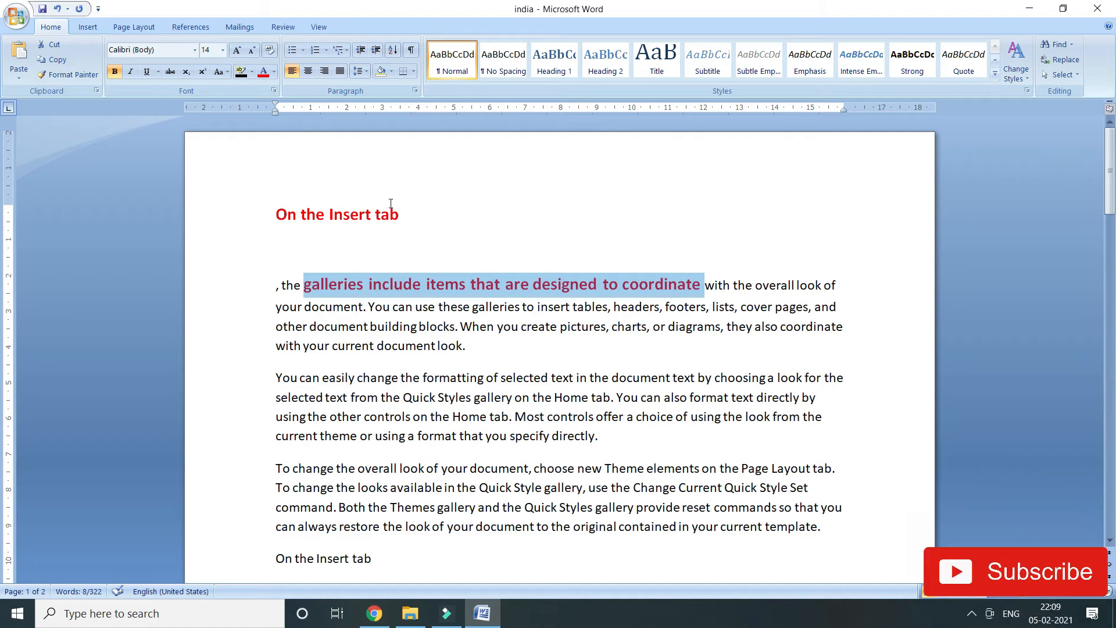
pyautogui.click(320, 242)
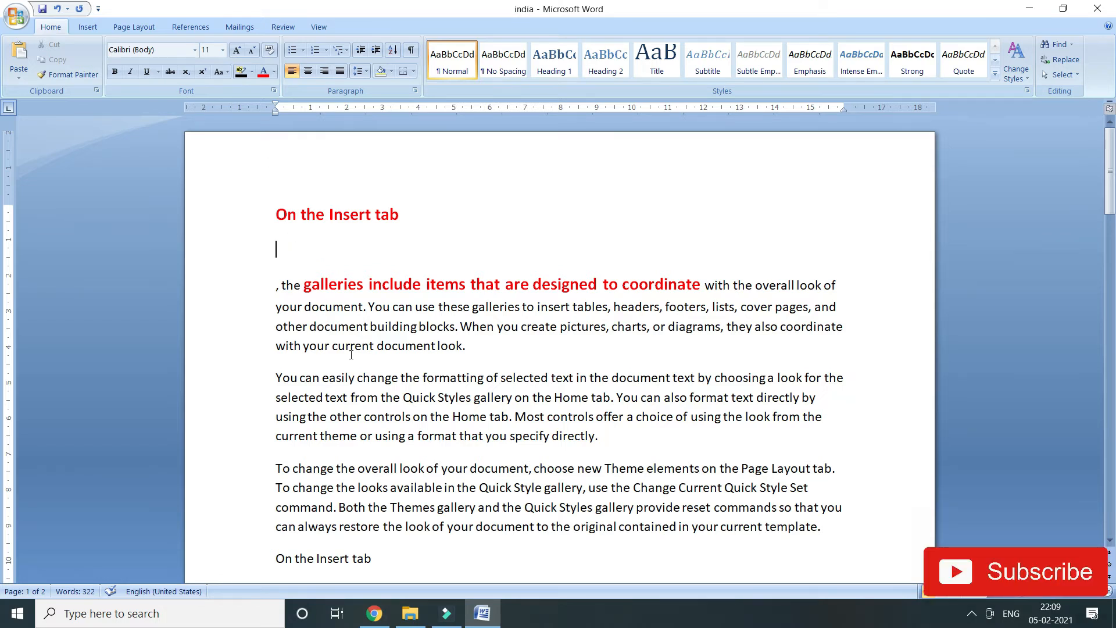
# Step: Set the font of the final paragraph's last line, starting "can always restore the look", to Comic Sans MS
pyautogui.scroll(-7, 351, 355)
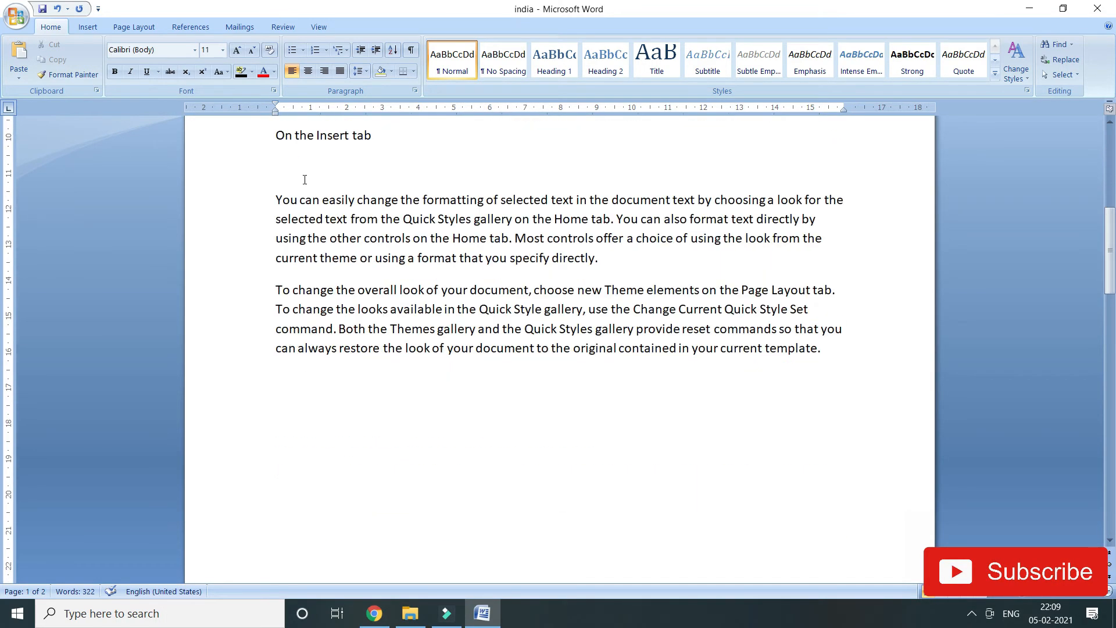
pyautogui.click(305, 179)
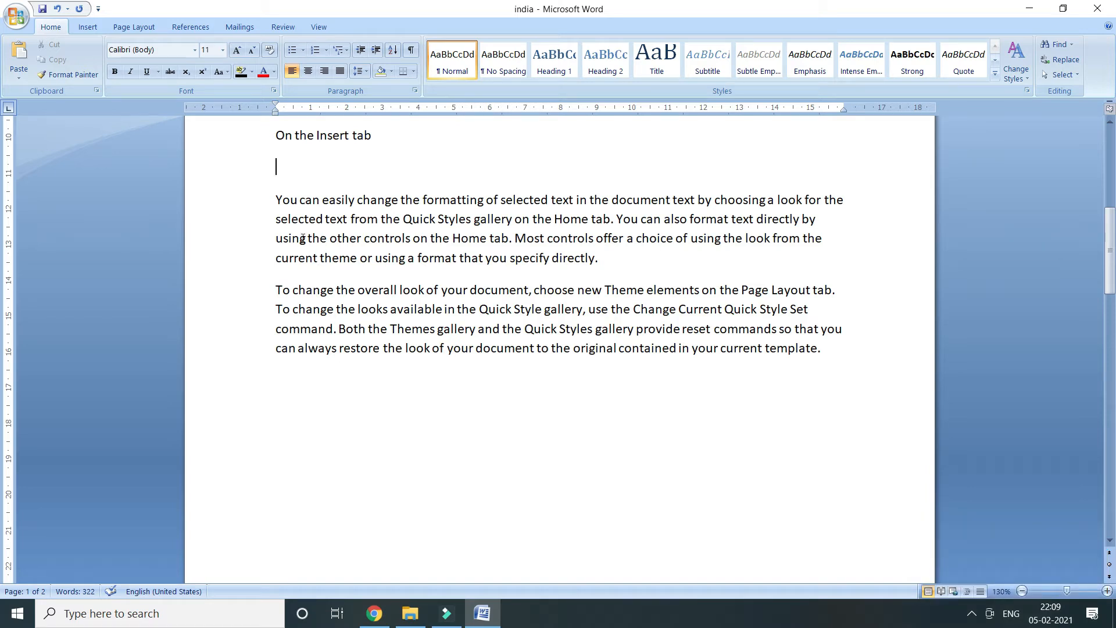
pyautogui.moveTo(277, 348); pyautogui.dragTo(837, 349)
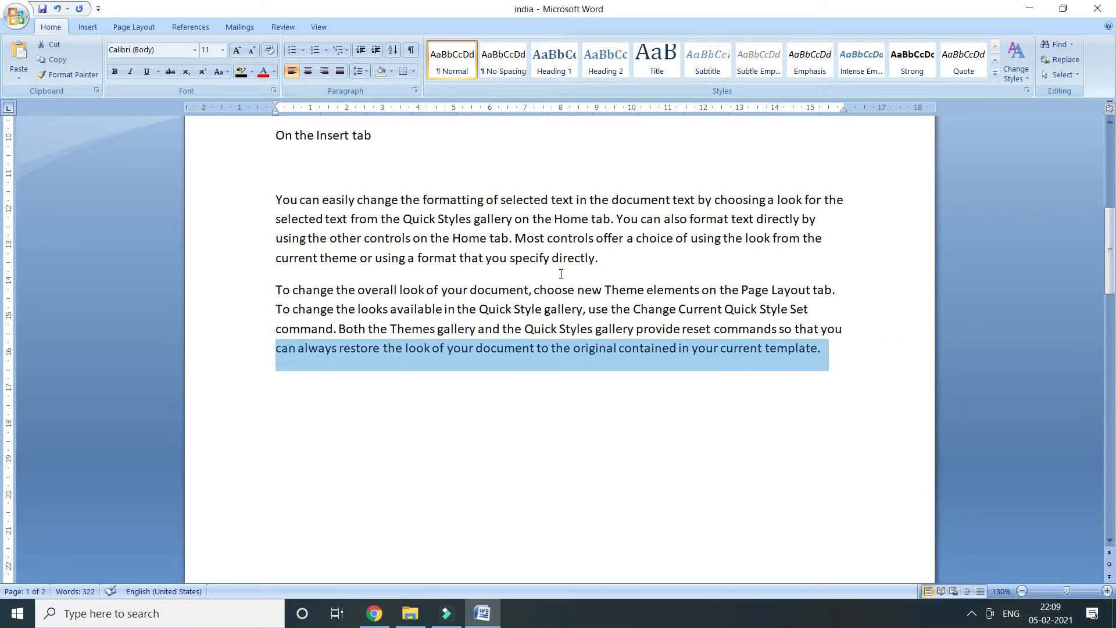
pyautogui.click(171, 55)
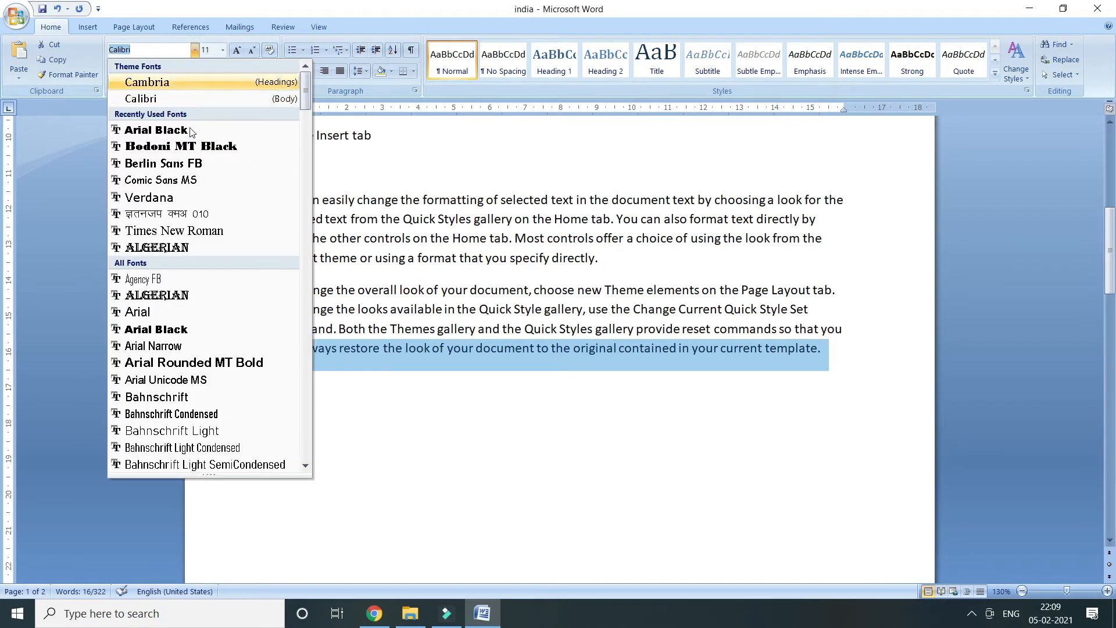
pyautogui.scroll(-4, 182, 198)
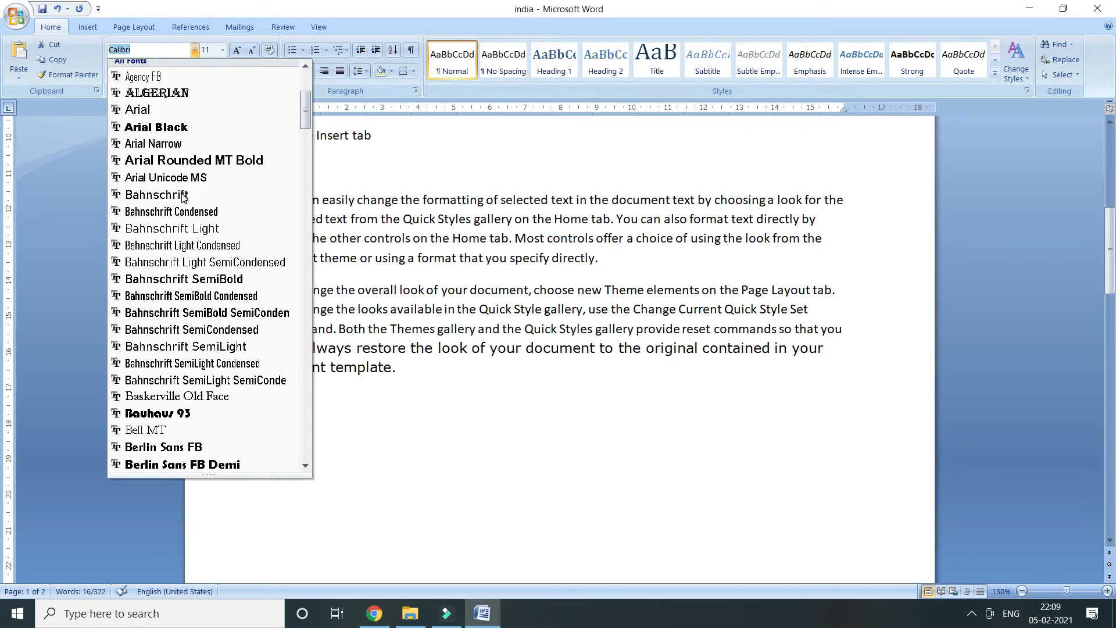
pyautogui.scroll(4, 182, 197)
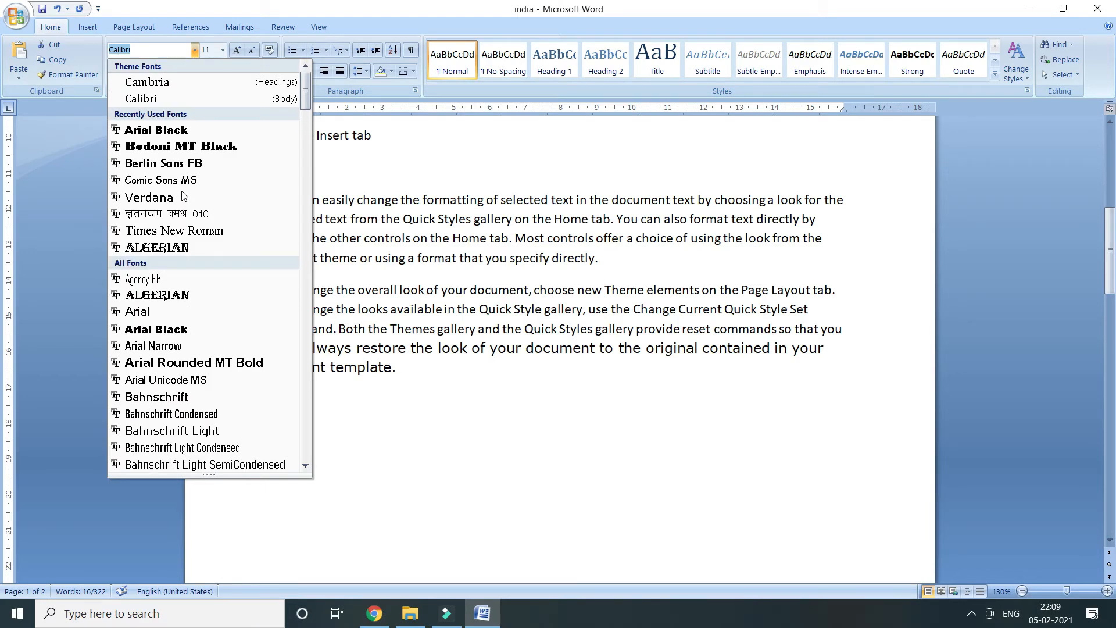
pyautogui.click(174, 180)
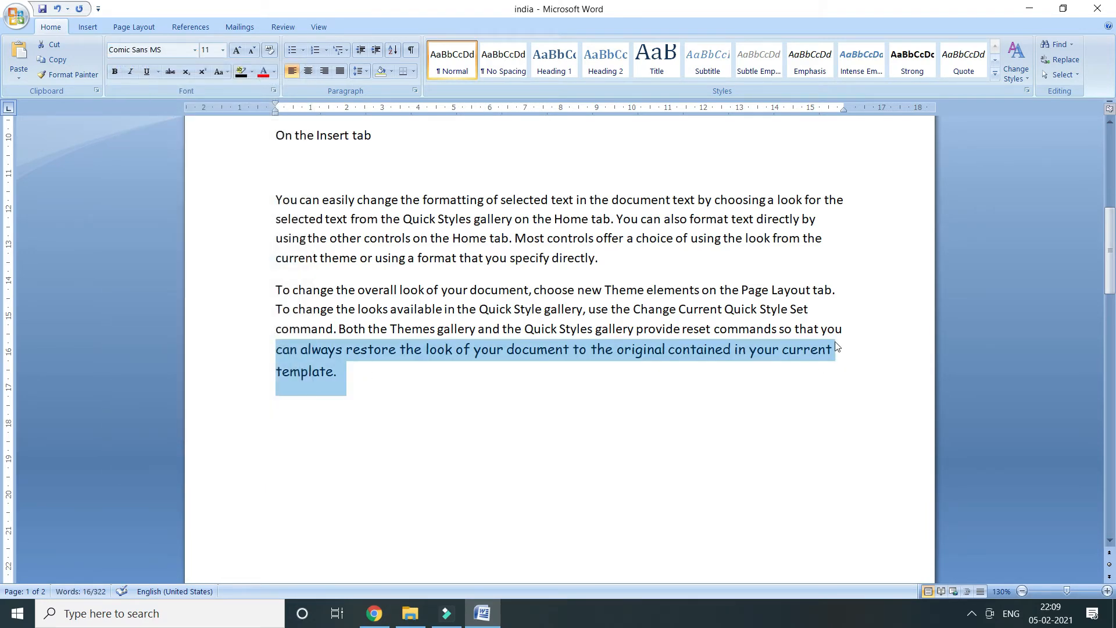
# Step: Separate the Comic Sans MS line from the text above it with two paragraph breaks
pyautogui.click(858, 327)
pyautogui.press('Return')
pyautogui.press('Return')
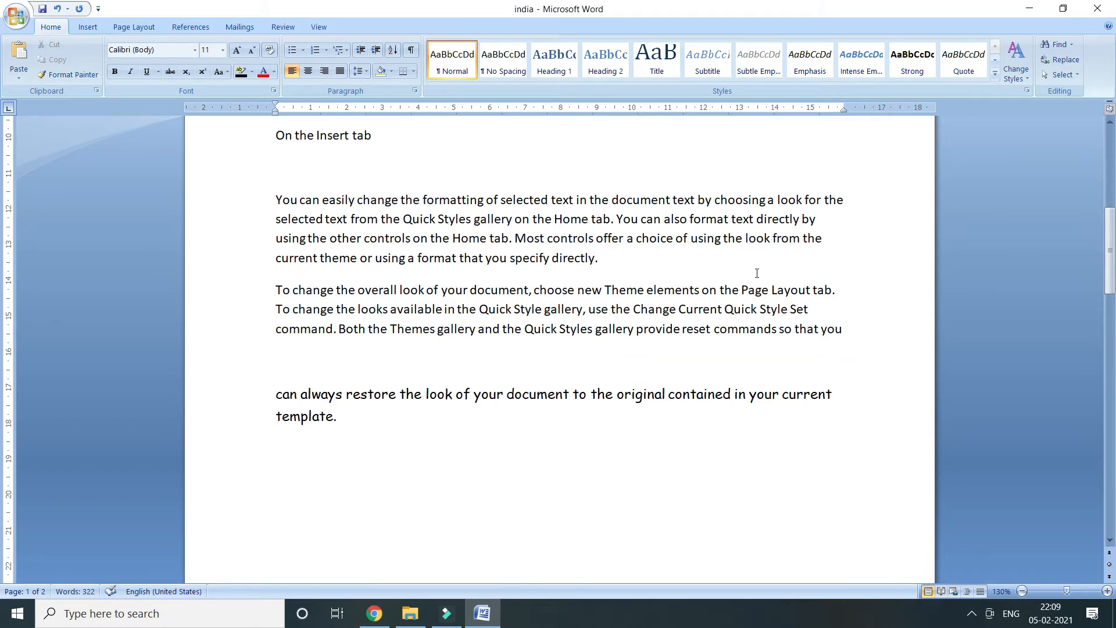
# Step: Set the font size of the Comic Sans MS paragraph to 16
pyautogui.keyDown('ctrl'); pyautogui.scroll(1, 757, 274); pyautogui.keyUp('ctrl')
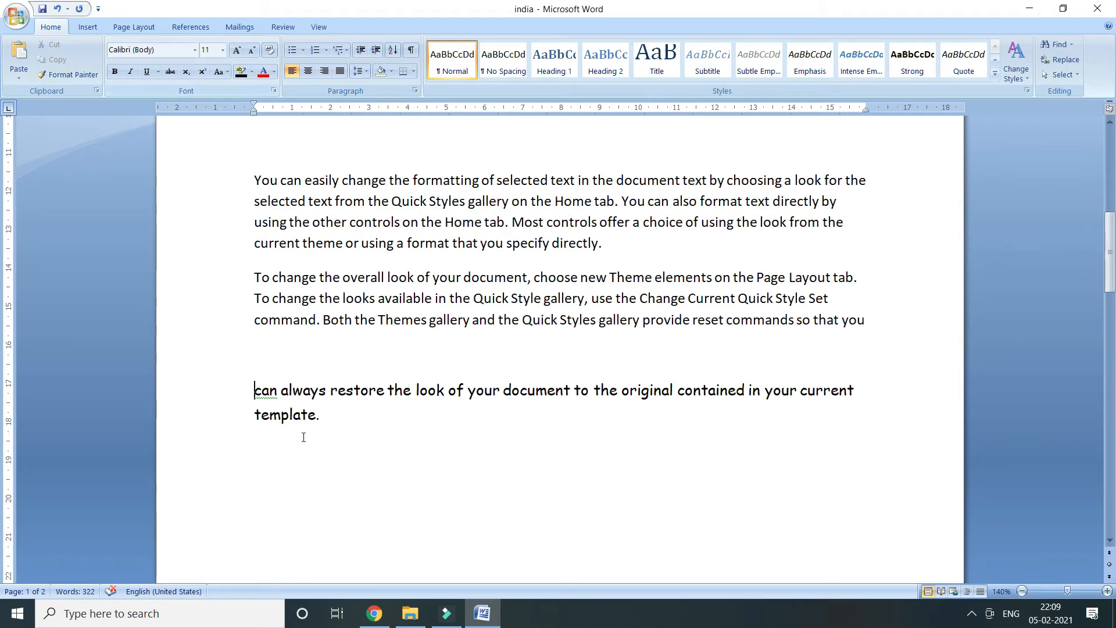
pyautogui.tripleClick(324, 416)
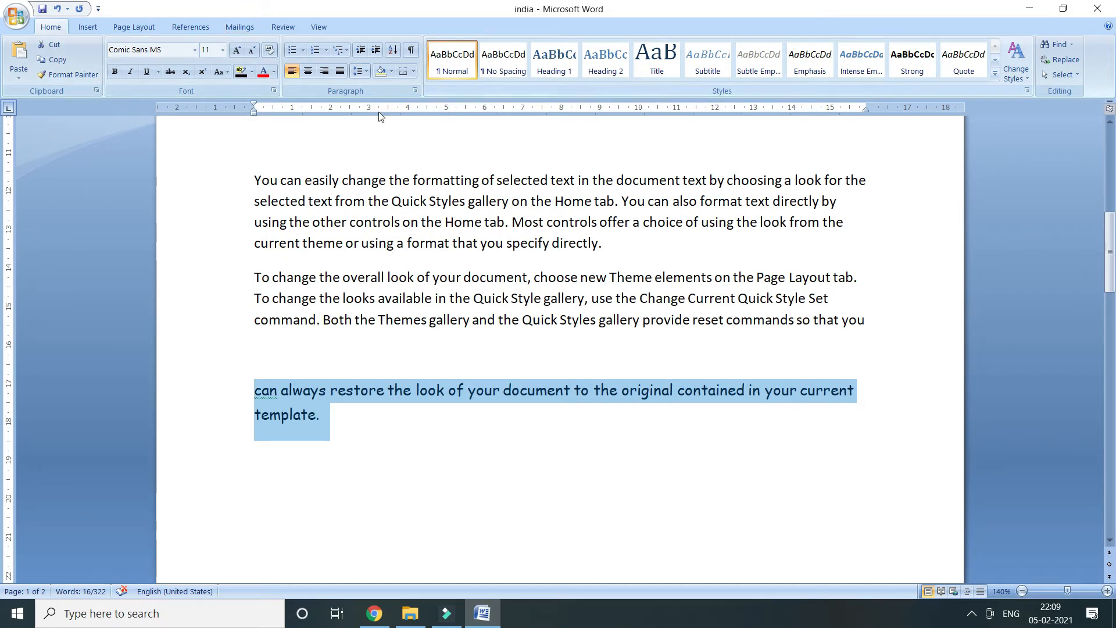
pyautogui.click(222, 50)
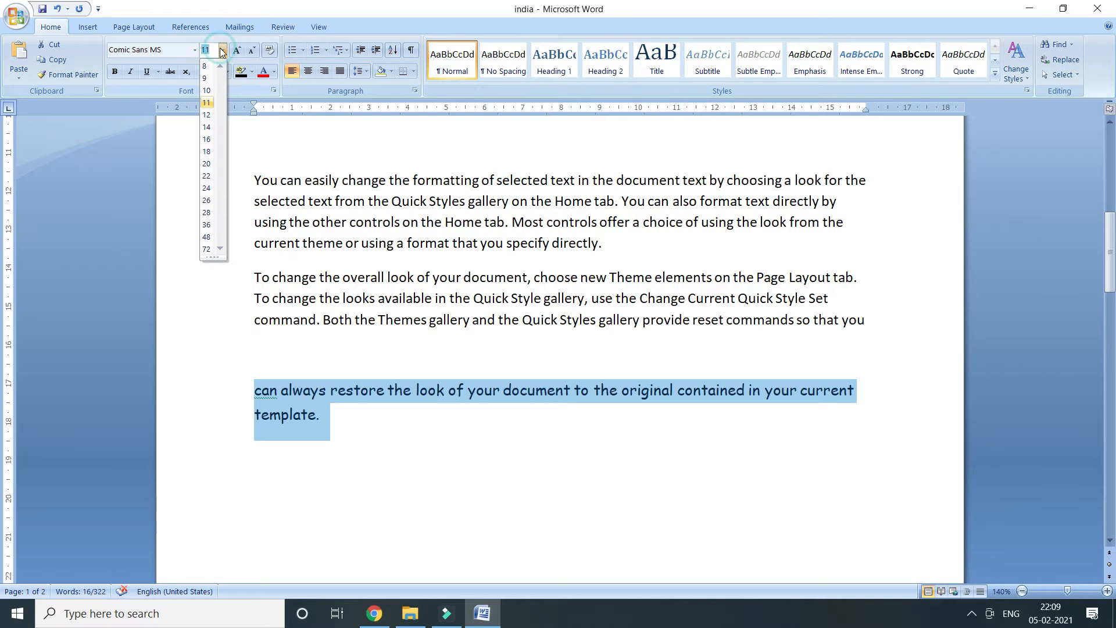
pyautogui.click(212, 143)
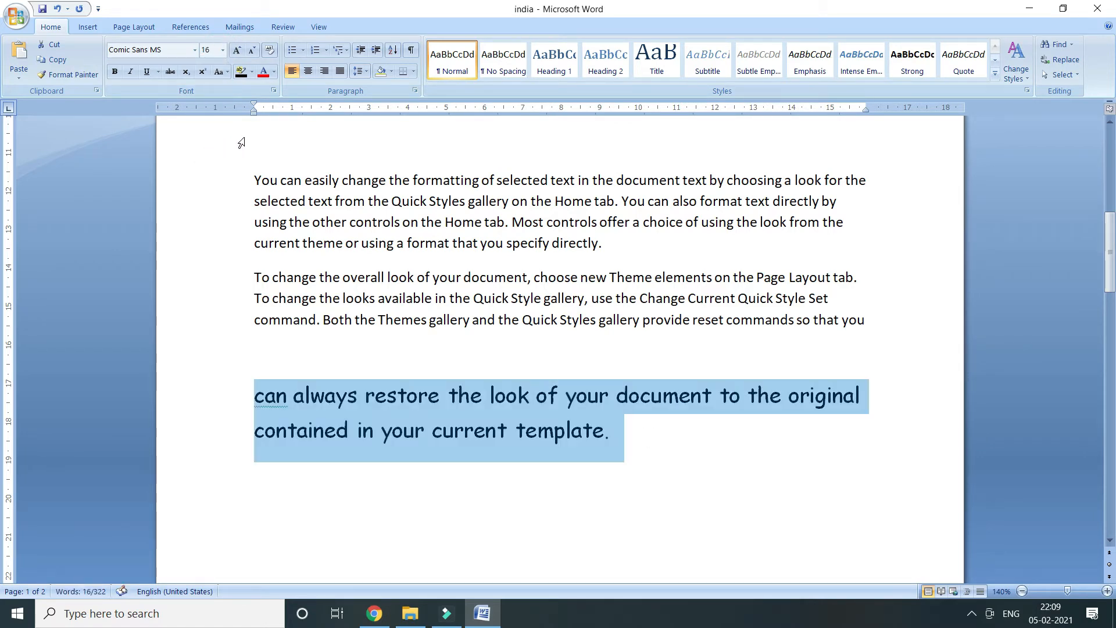
# Step: Try Grow Font and Shrink Font repeatedly on the Comic Sans MS paragraph, ending at size 18
pyautogui.click(237, 50)
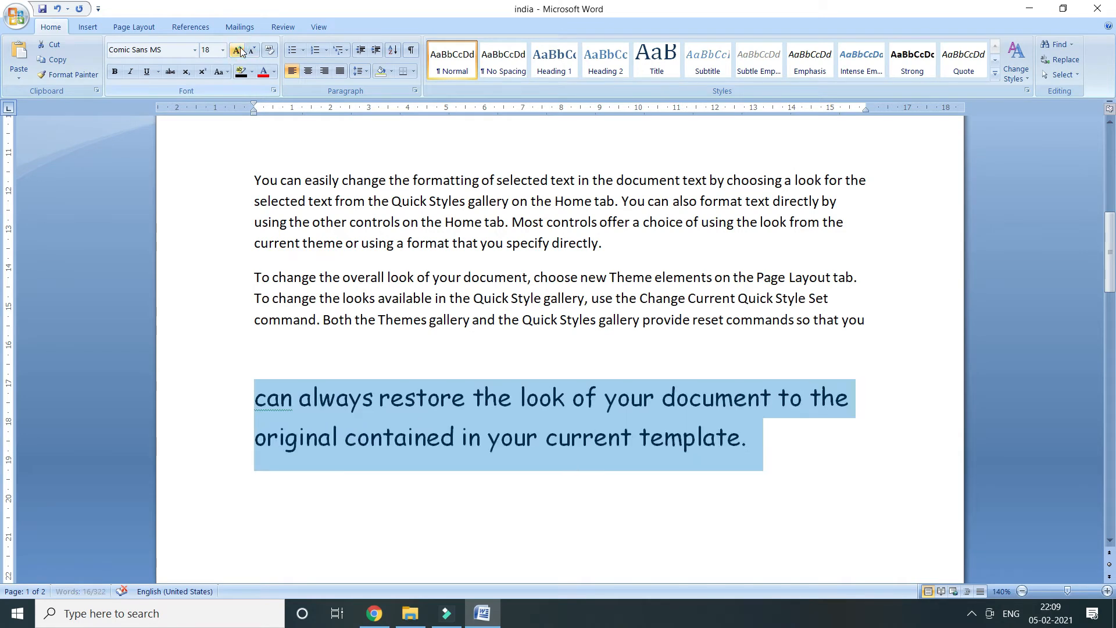
pyautogui.click(237, 51)
pyautogui.click(253, 51)
pyautogui.click(254, 51)
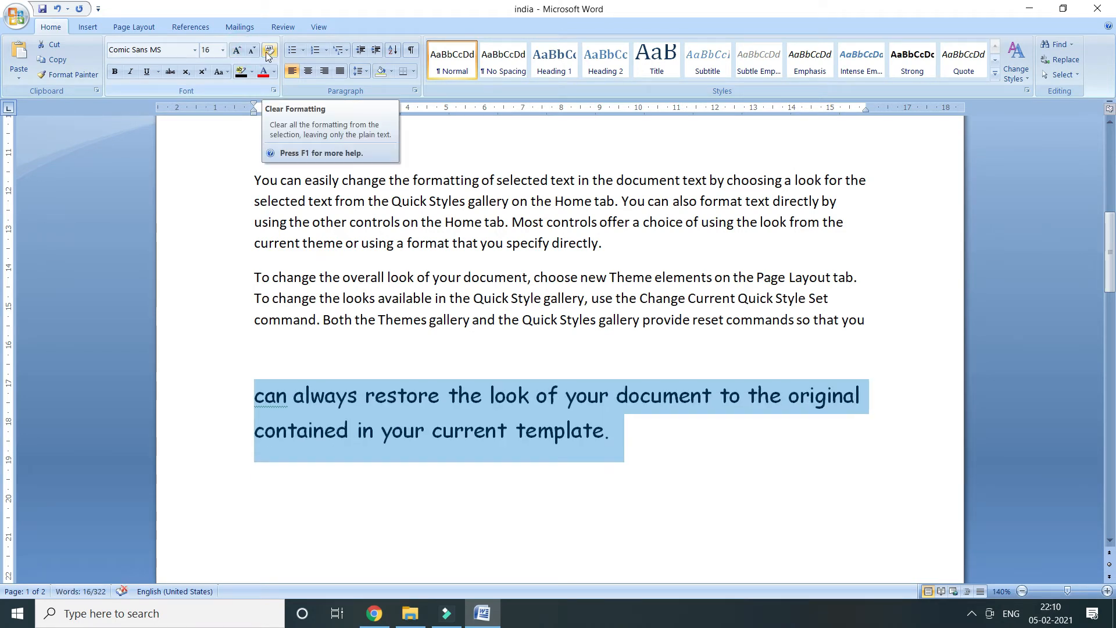
pyautogui.click(253, 51)
pyautogui.click(238, 52)
pyautogui.click(239, 51)
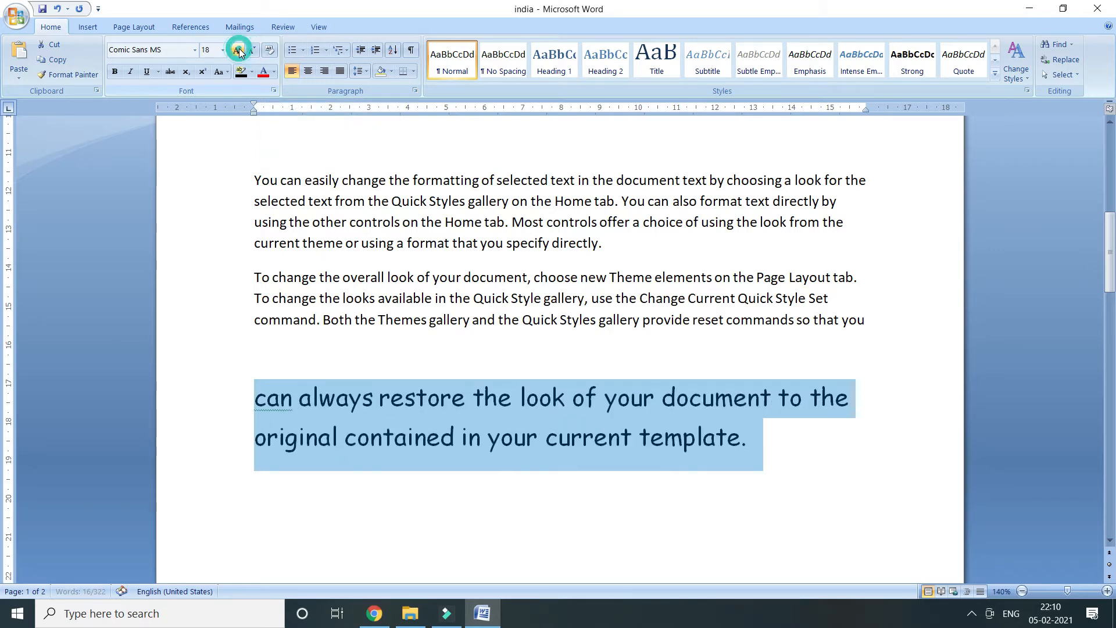
# Step: Clear all formatting from "galleries include items that are designed to coordinate" in the first paragraph
pyautogui.click(271, 53)
pyautogui.scroll(5, 429, 274)
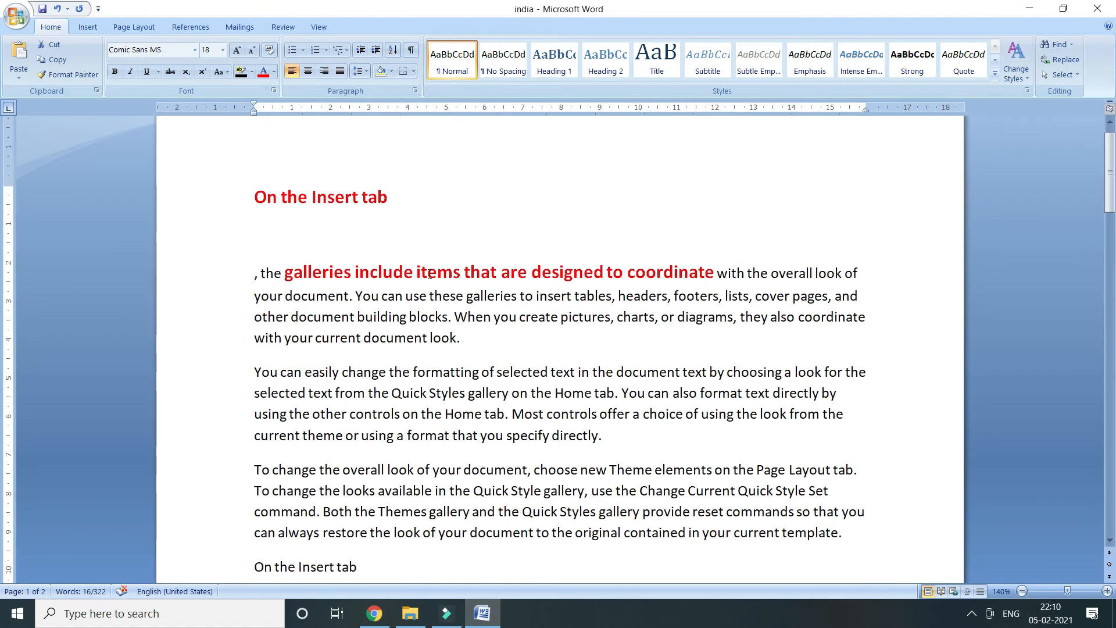
pyautogui.moveTo(287, 271); pyautogui.dragTo(715, 274)
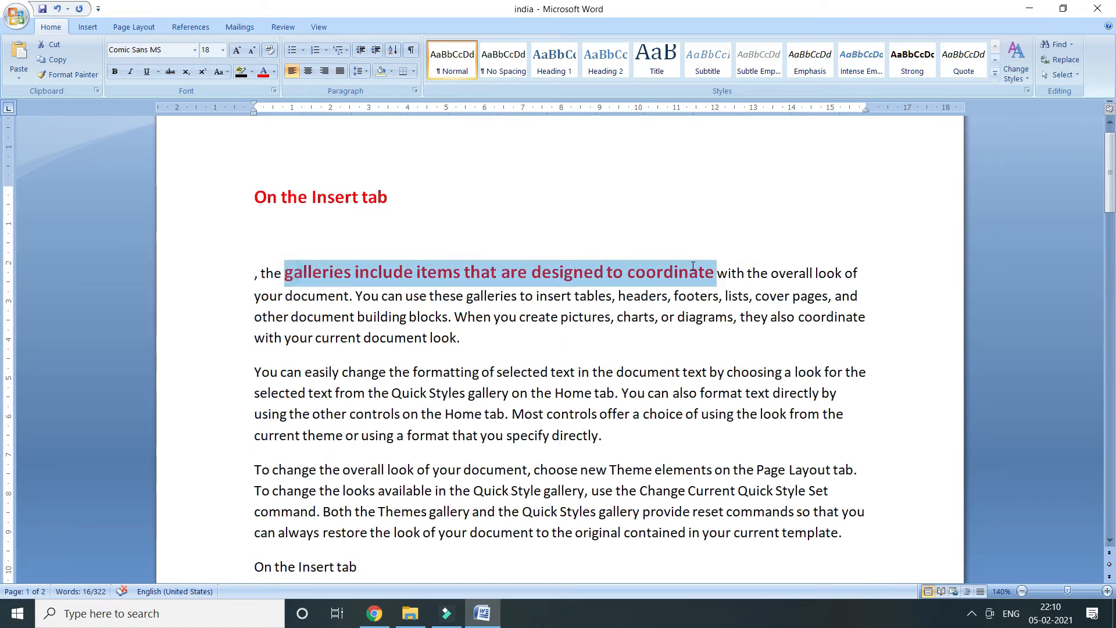
pyautogui.click(269, 52)
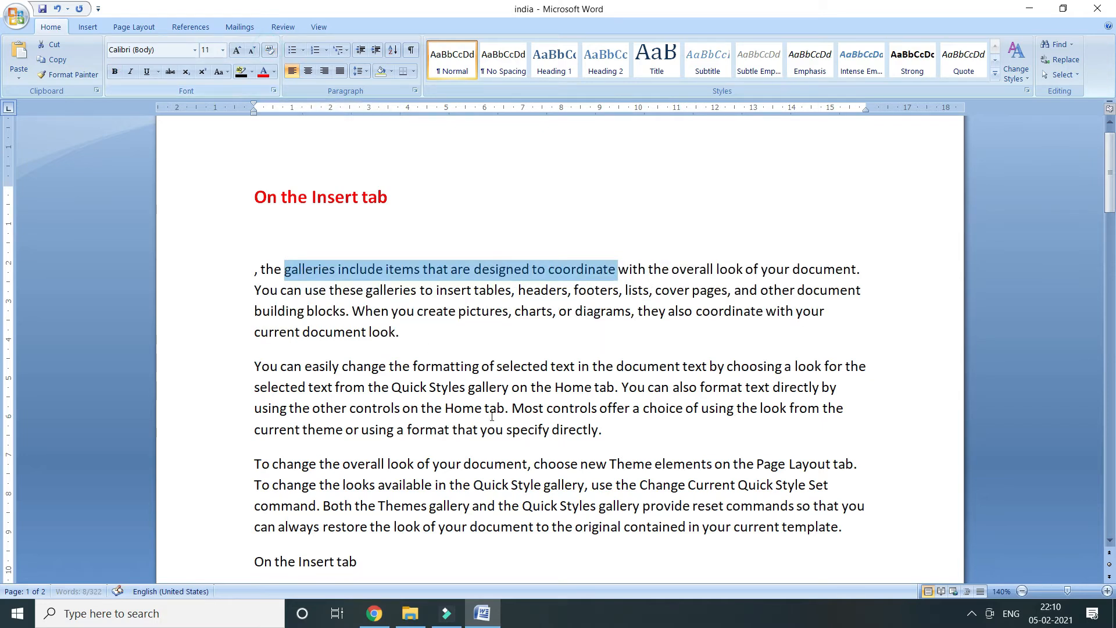
pyautogui.click(295, 274)
pyautogui.moveTo(295, 274); pyautogui.dragTo(531, 271)
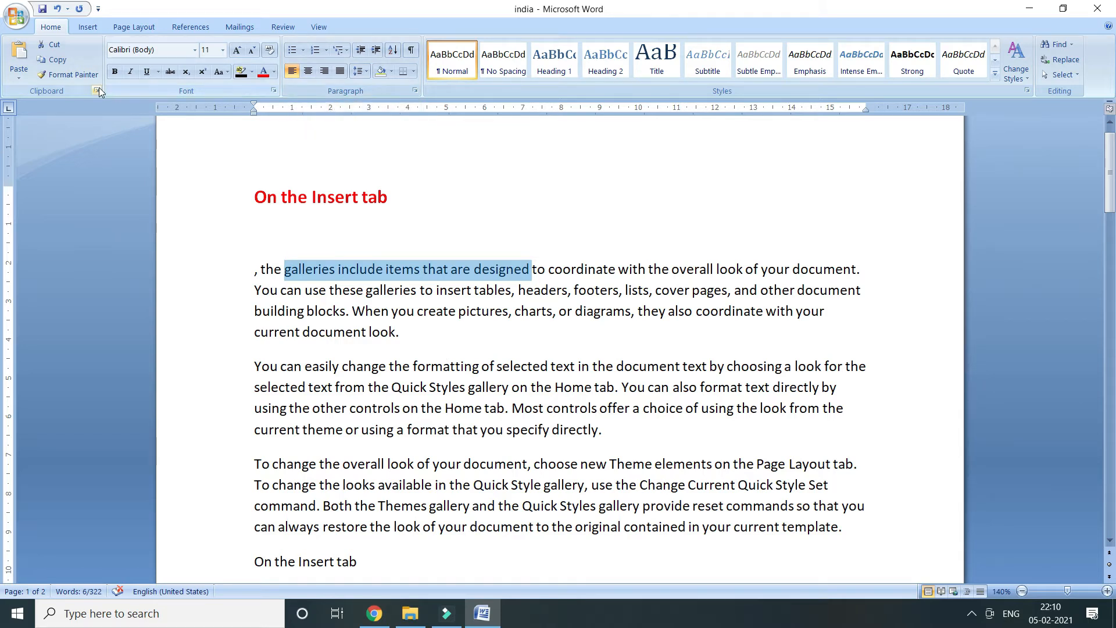
# Step: Apply bold, italic and underline to the Comic Sans MS paragraph starting "can always restore"
pyautogui.scroll(-5, 327, 272)
pyautogui.scroll(-3, 352, 329)
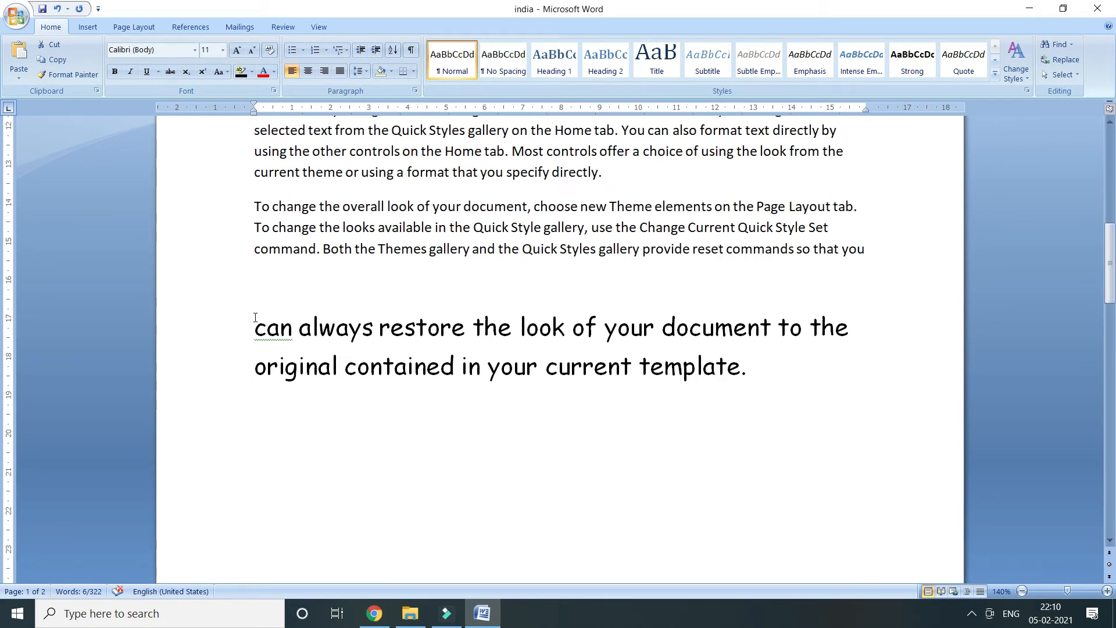
pyautogui.moveTo(255, 317); pyautogui.dragTo(797, 394)
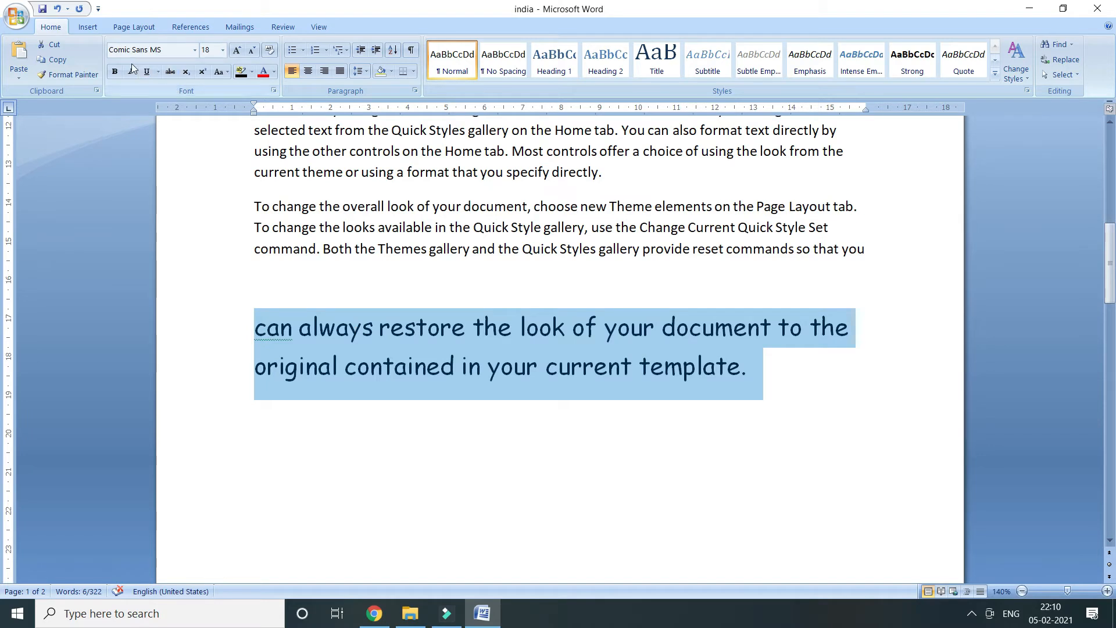
pyautogui.click(115, 72)
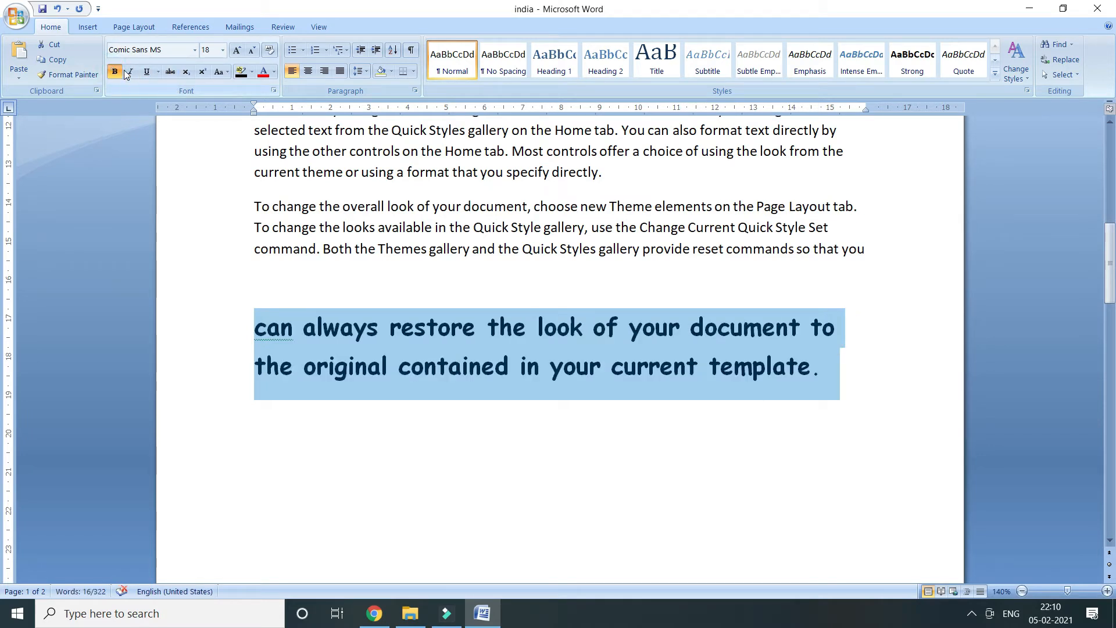
pyautogui.click(127, 72)
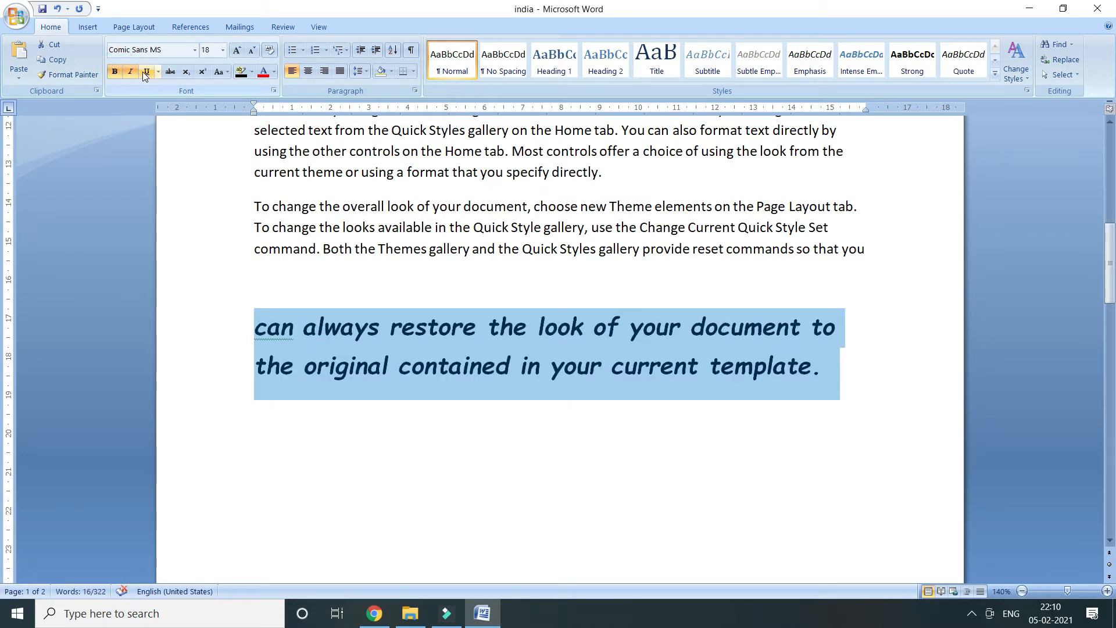
pyautogui.click(146, 72)
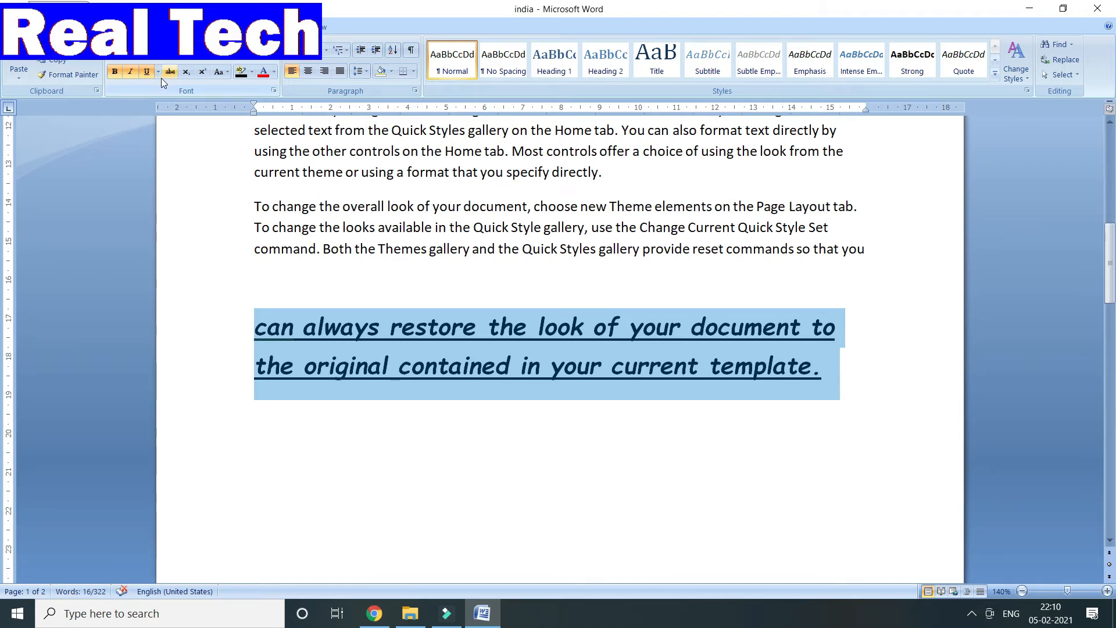
# Step: Remove the underline, italic and bold formatting from the Comic Sans MS paragraph
pyautogui.click(146, 72)
pyautogui.click(131, 72)
pyautogui.click(116, 73)
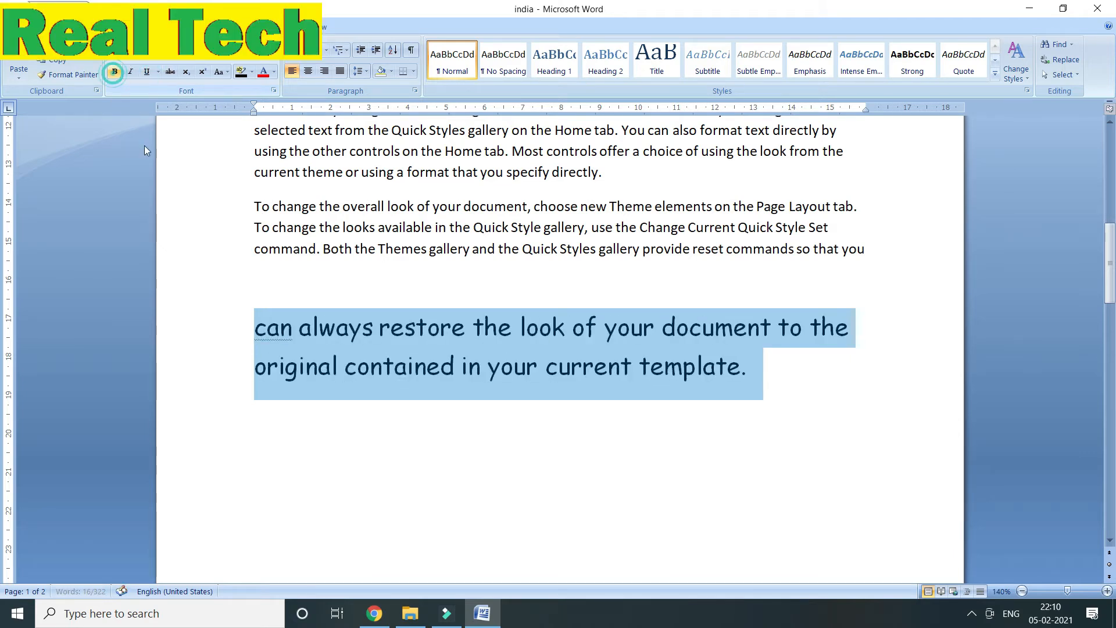
# Step: Apply strikethrough to the Comic Sans MS paragraph and add blank lines below it
pyautogui.click(166, 73)
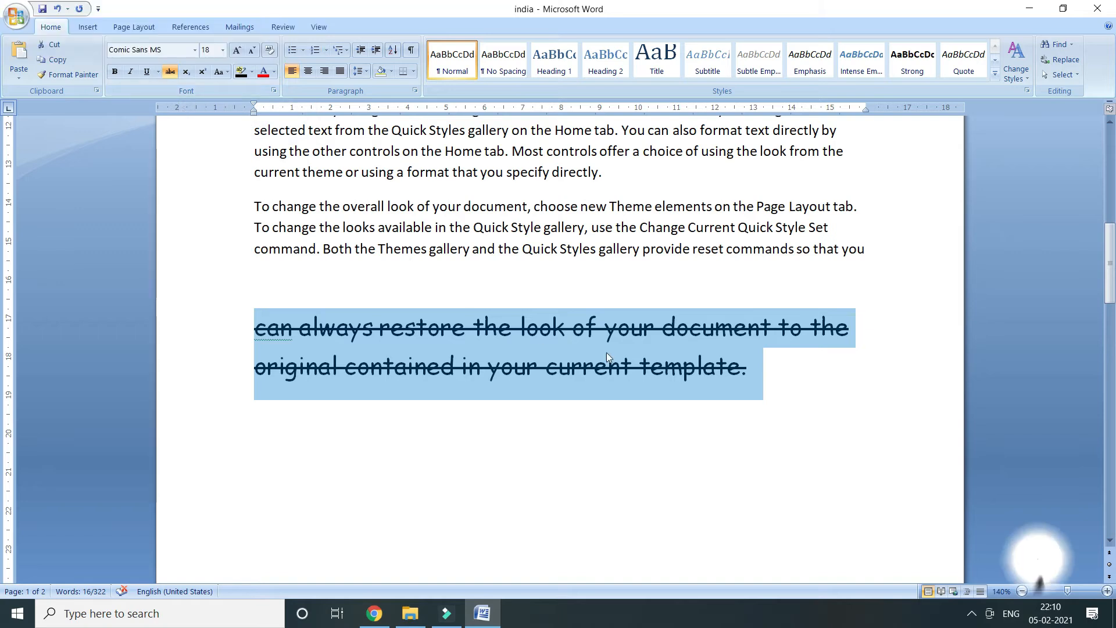
pyautogui.click(845, 395)
pyautogui.press('Return')
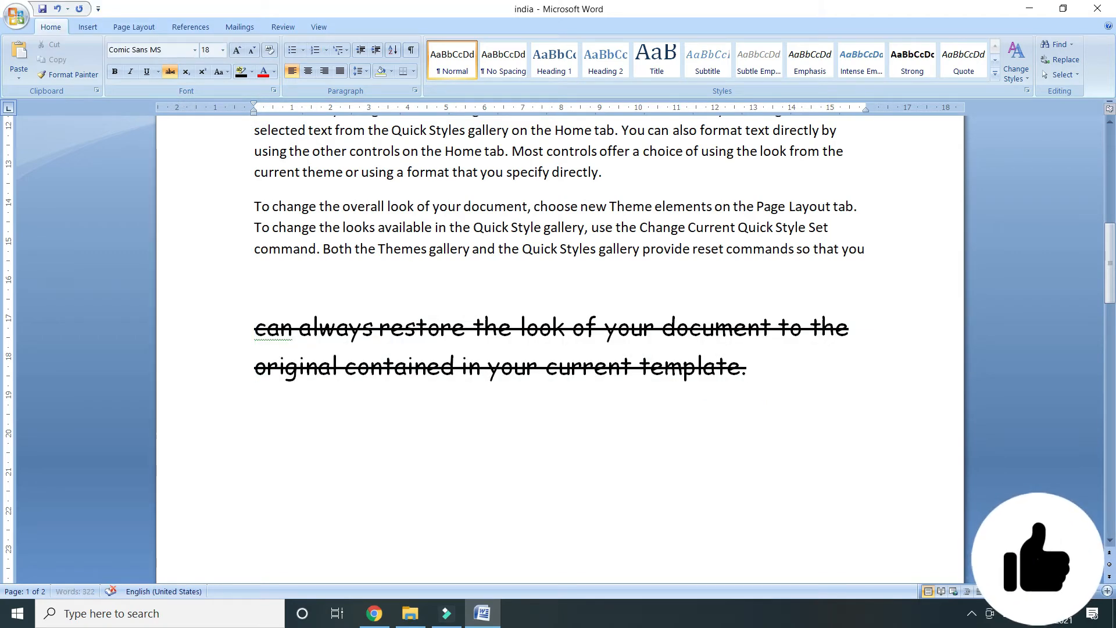
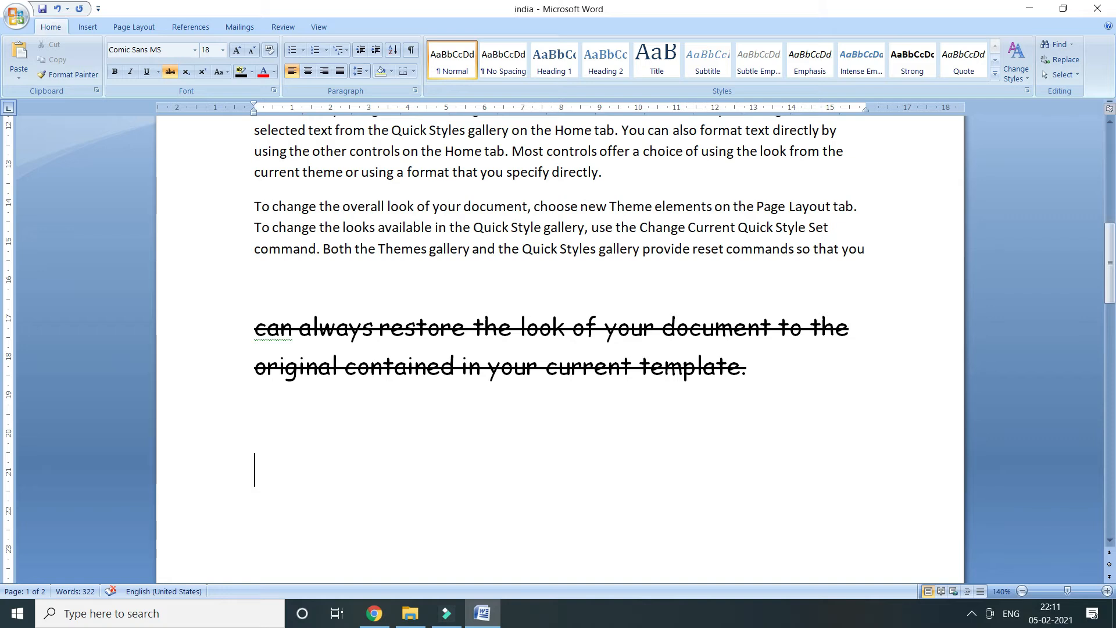
# Step: Enter the text "H2O=water" on the blank line below the struck-through paragraph
pyautogui.write('h')
pyautogui.press('BackSpace')
pyautogui.write('H2')
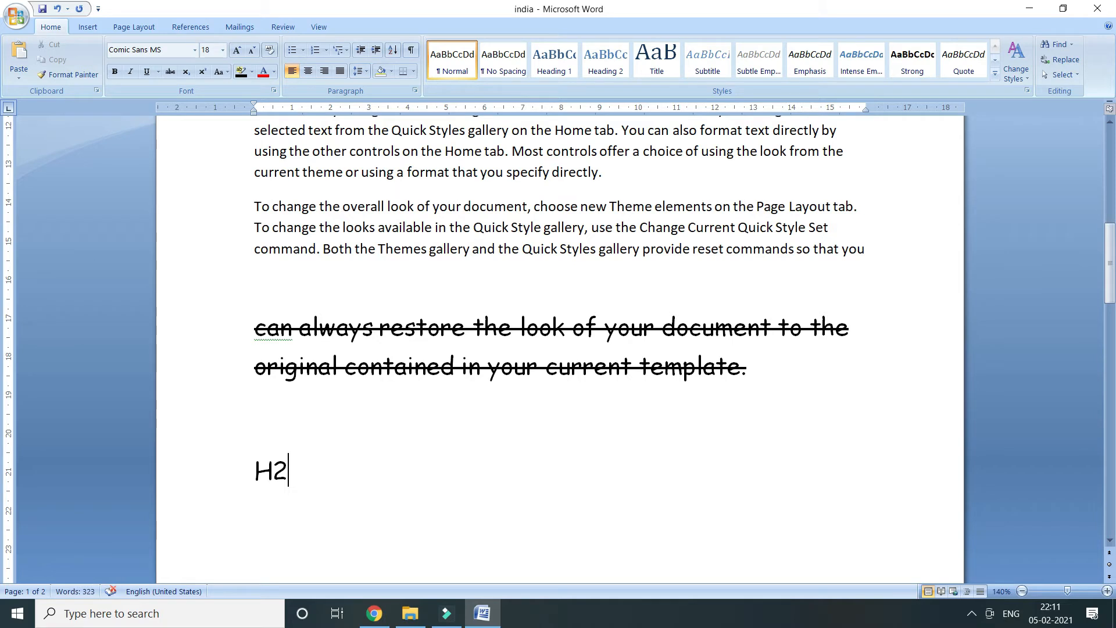
pyautogui.write('O=water')
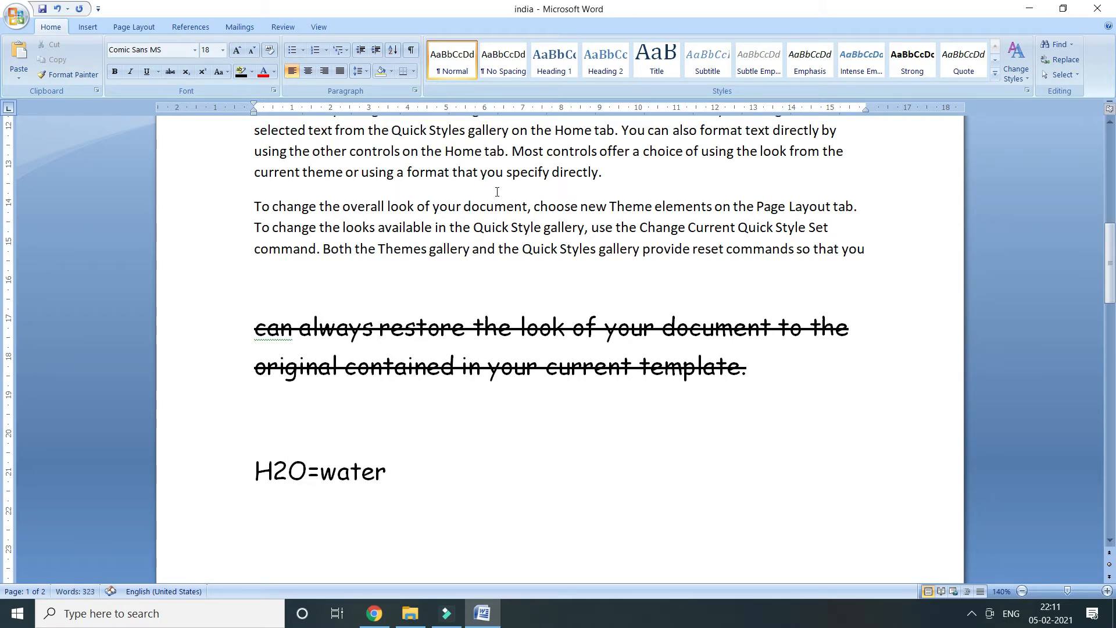
# Step: Format the 2 in "H2O=water" as subscript
pyautogui.moveTo(288, 464); pyautogui.dragTo(275, 468)
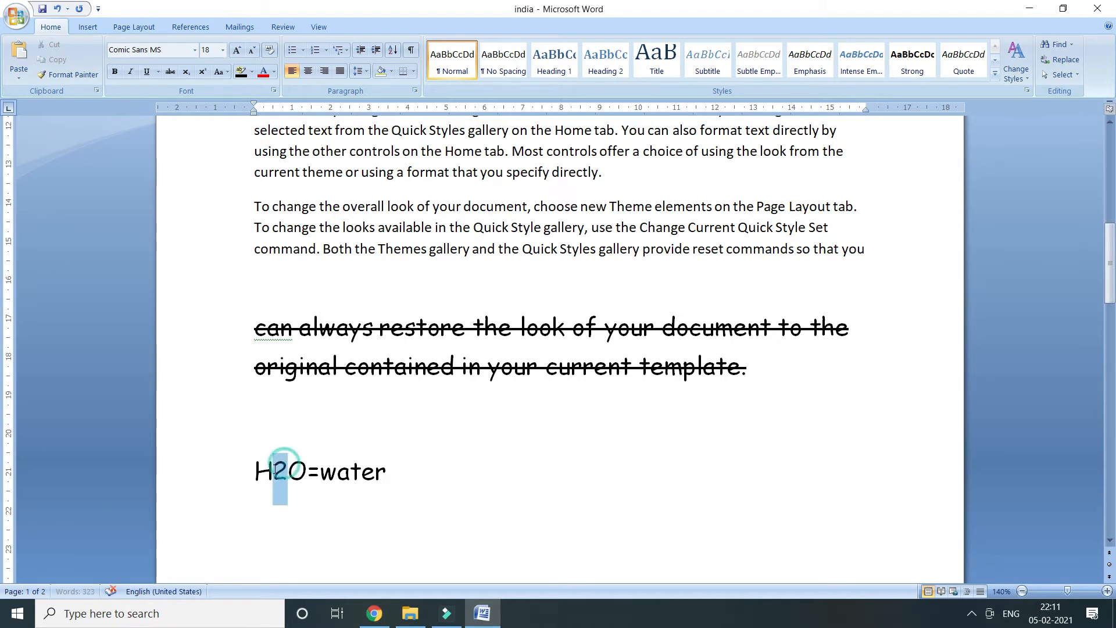
pyautogui.click(185, 73)
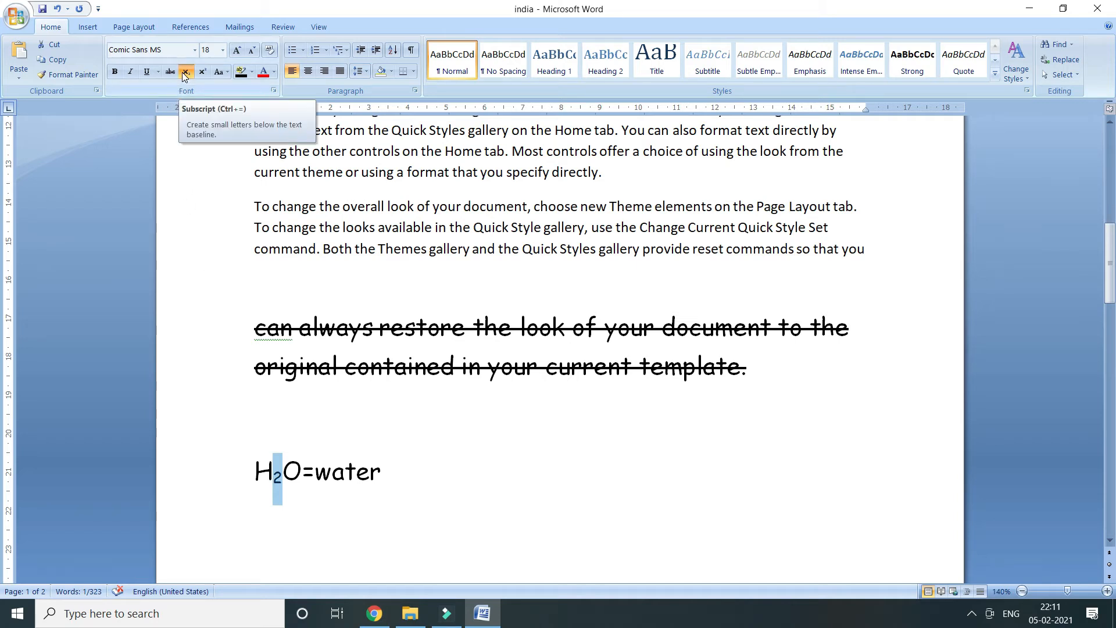
pyautogui.click(418, 481)
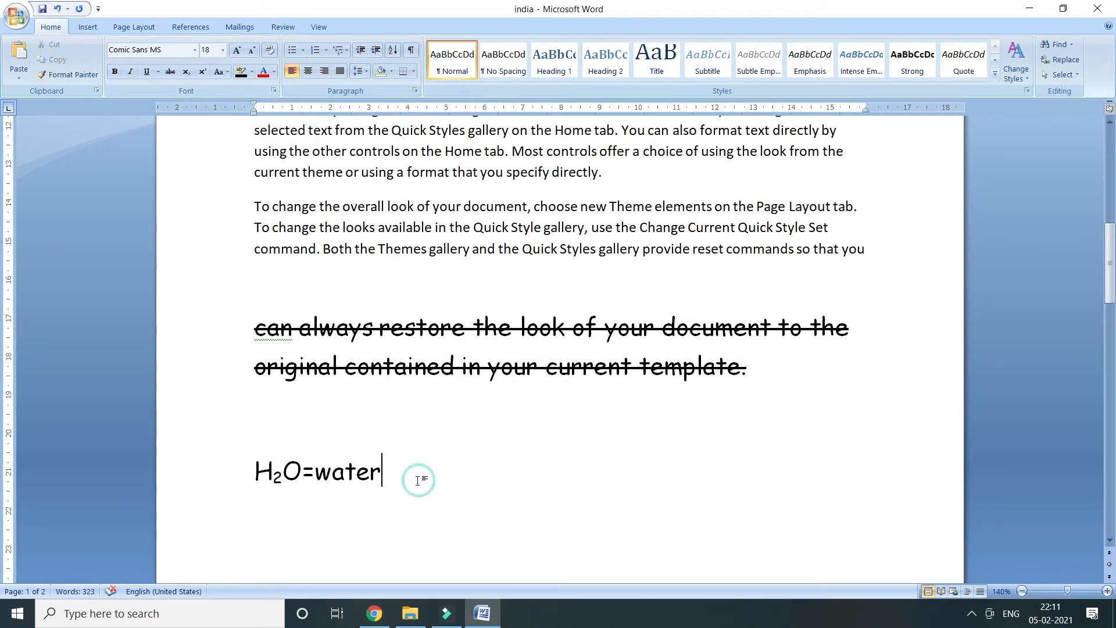
# Step: Enter the expression "(2)2=4" on a new line below the water formula
pyautogui.press('Return')
pyautogui.scroll(-2, 361, 474)
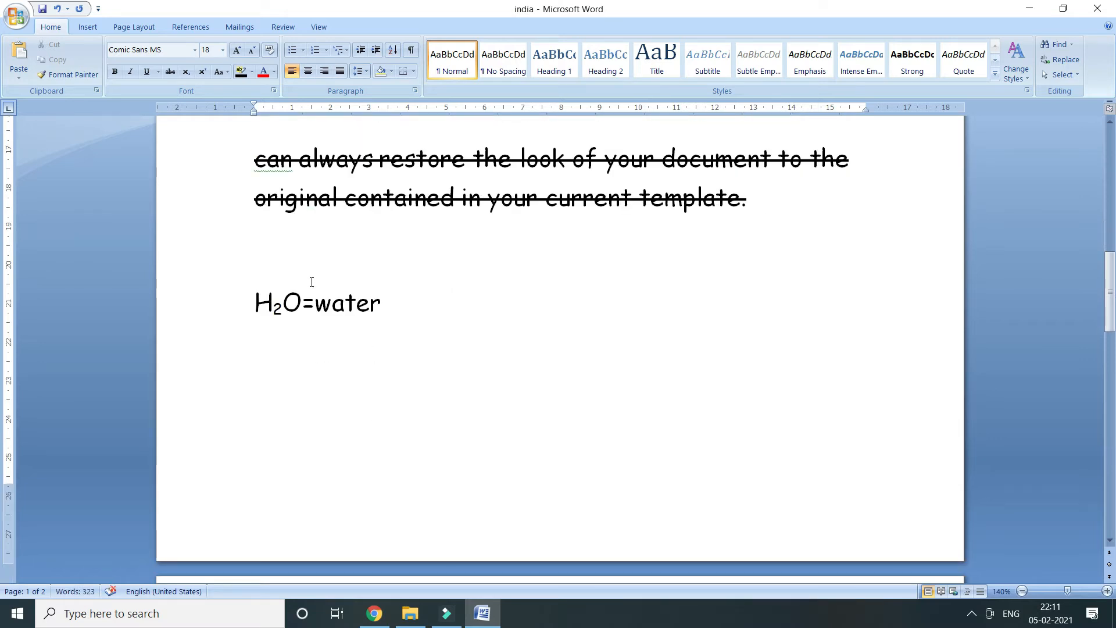
pyautogui.click(256, 372)
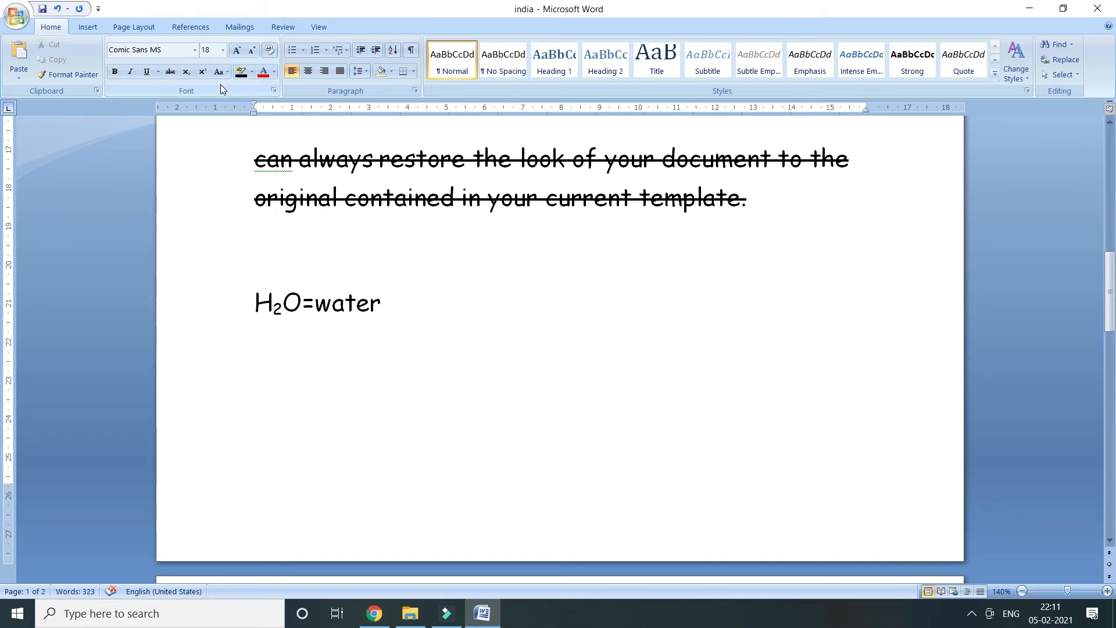
pyautogui.write('2')
pyautogui.write('2=4')
pyautogui.press('Left')
pyautogui.press('Left')
pyautogui.write(')')
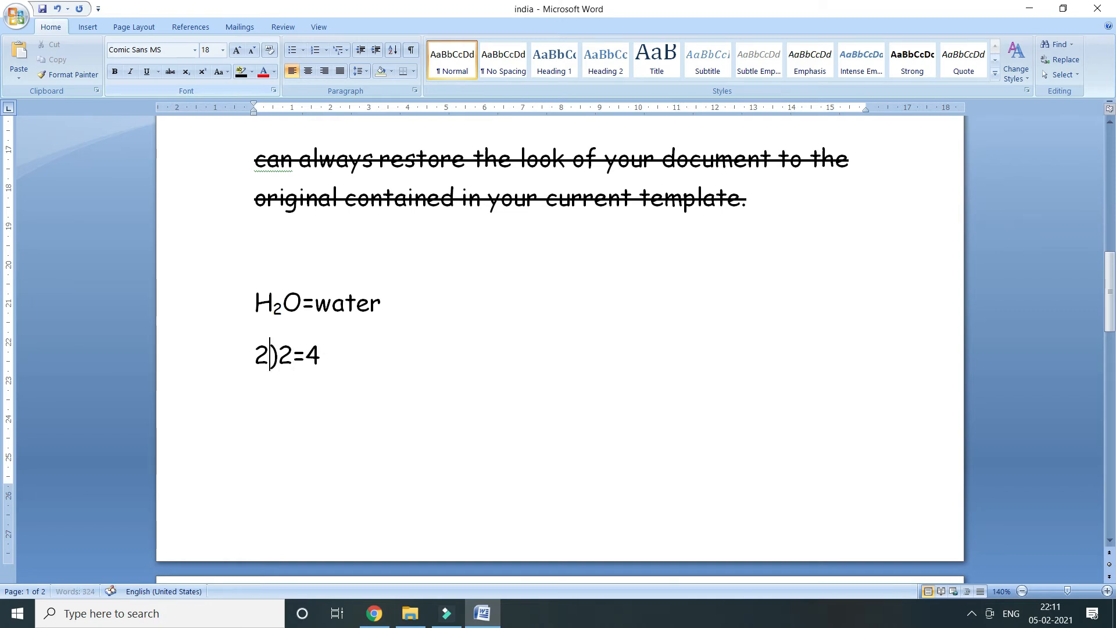
pyautogui.press('Left')
pyautogui.press('Left')
pyautogui.write('(')
pyautogui.press('Right')
pyautogui.press('Right')
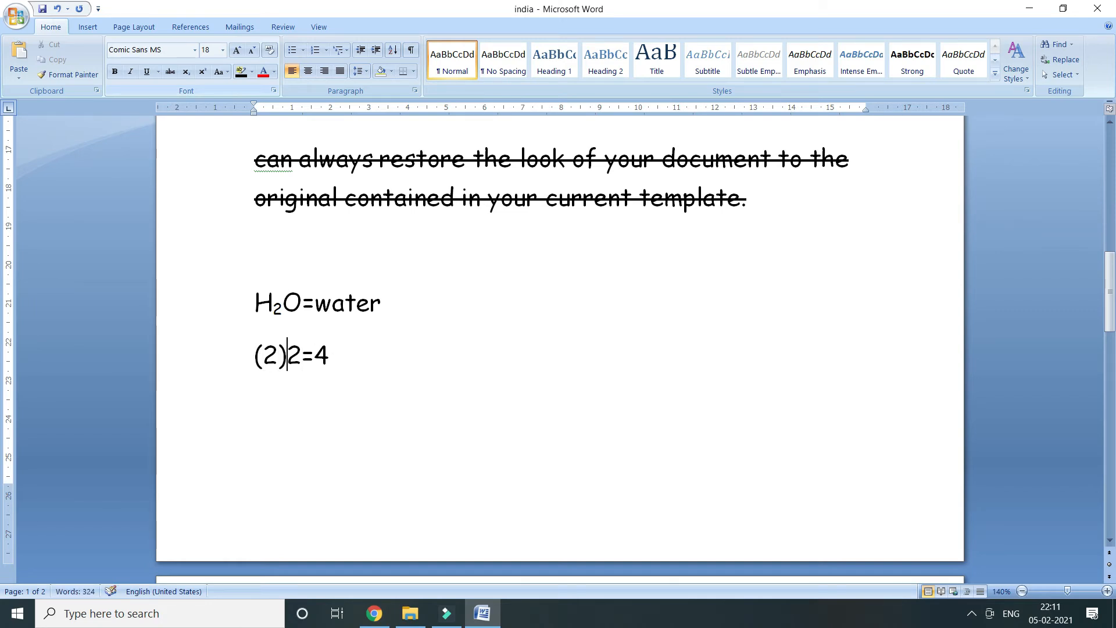
# Step: Format the 2 after the parentheses in "(2)2=4" as superscript and start a new line below the expression
pyautogui.hotkey('shift', 'Right')
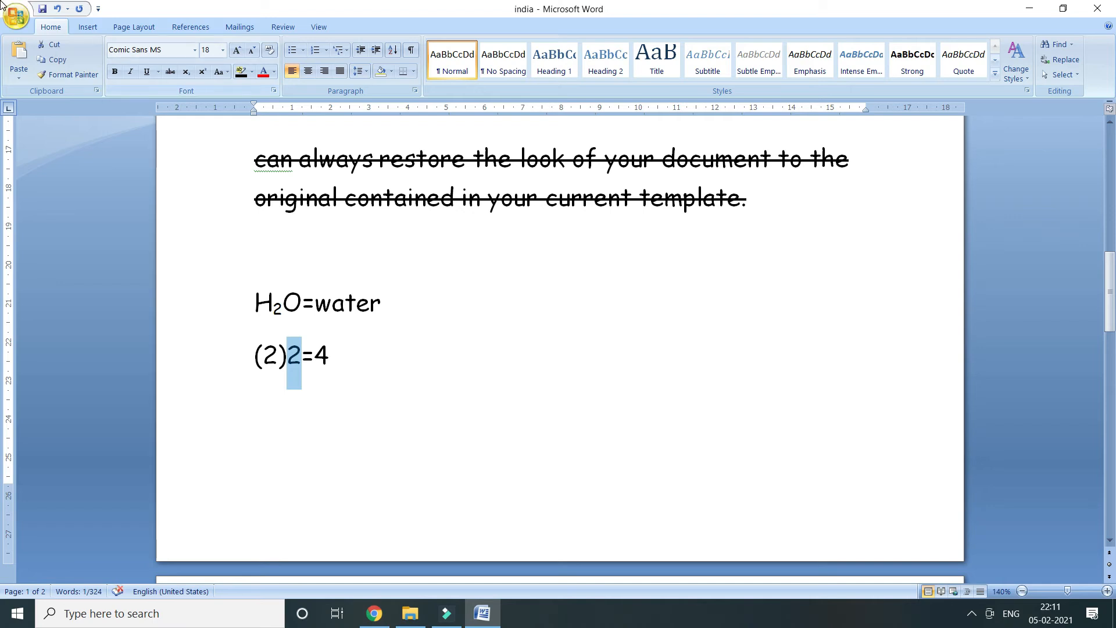
pyautogui.click(204, 76)
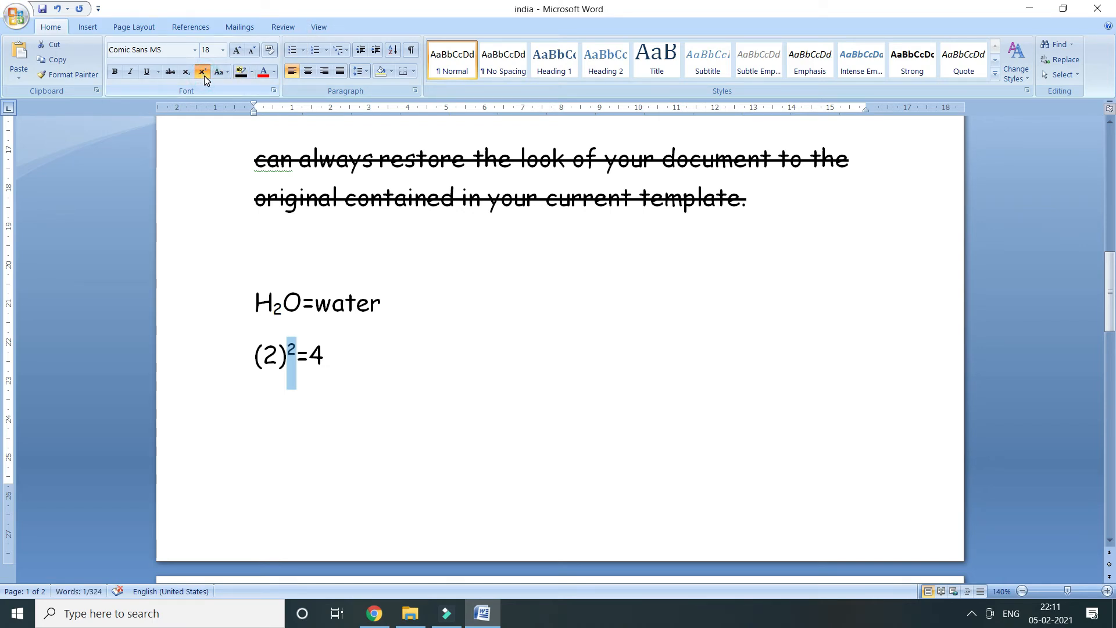
pyautogui.click(366, 354)
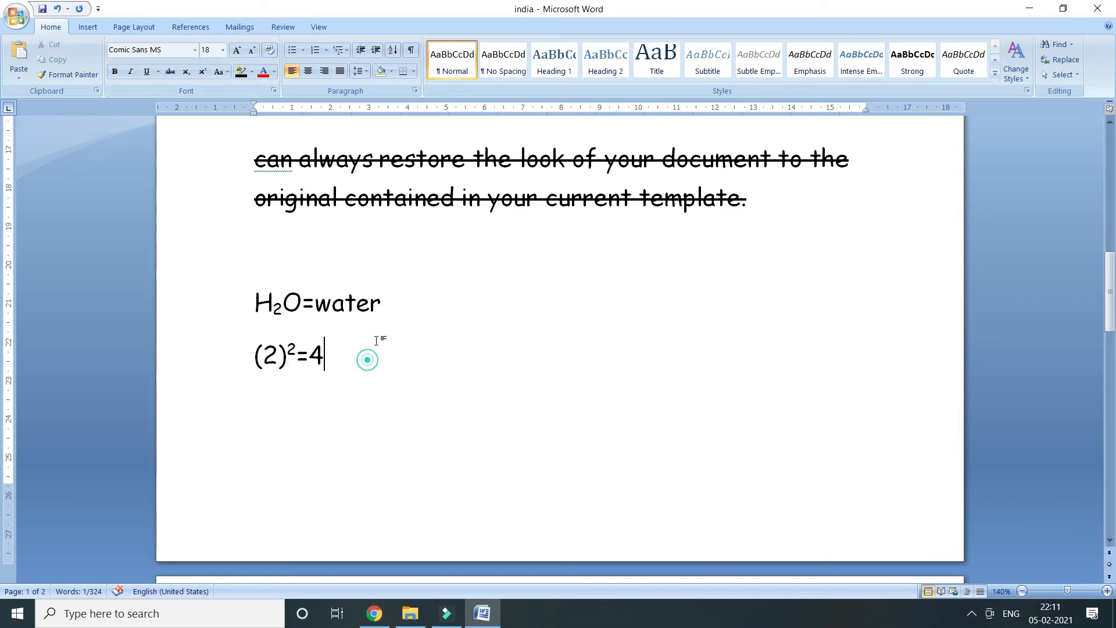
pyautogui.press('Return')
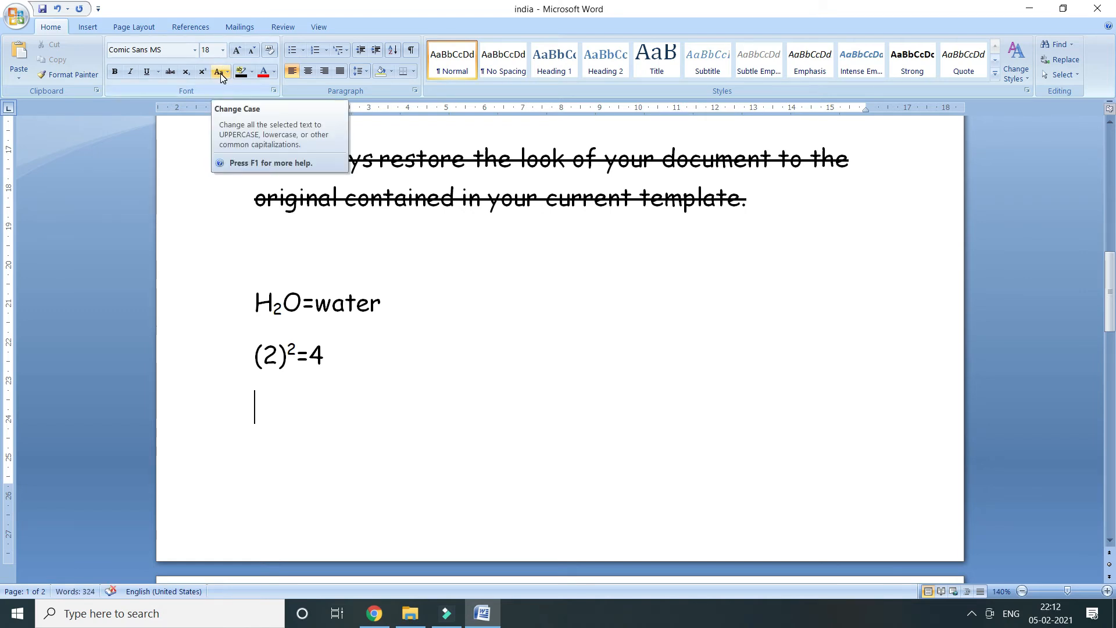
# Step: Insert three paragraph breaks after the first body paragraph, which ends with "current document look."
pyautogui.scroll(10, 620, 301)
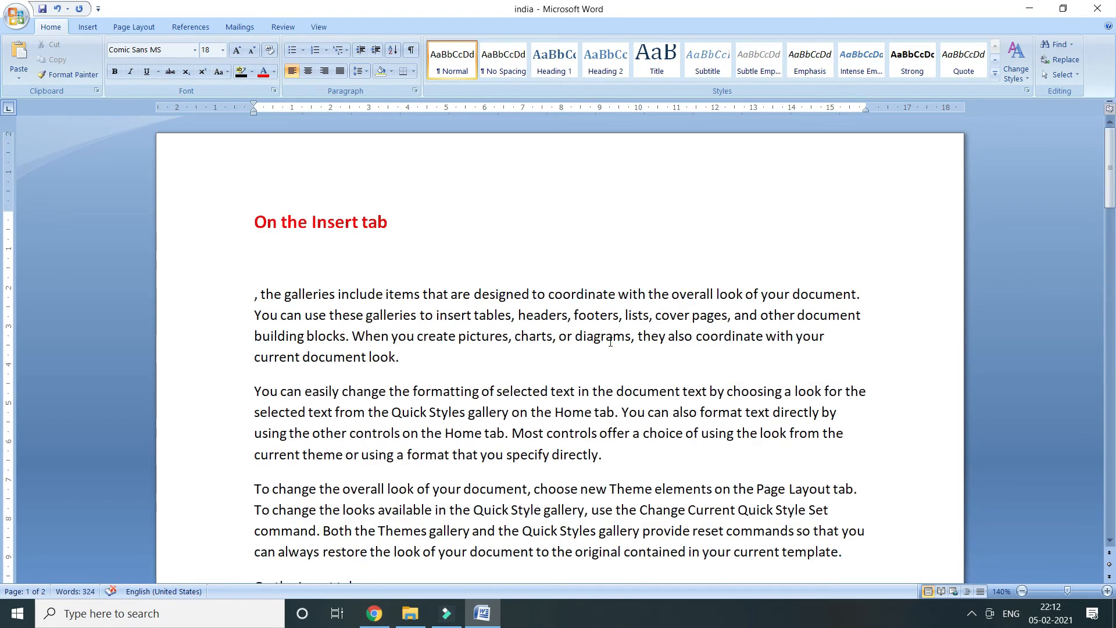
pyautogui.click(415, 357)
pyautogui.press('Return')
pyautogui.press('Return')
pyautogui.press('Return')
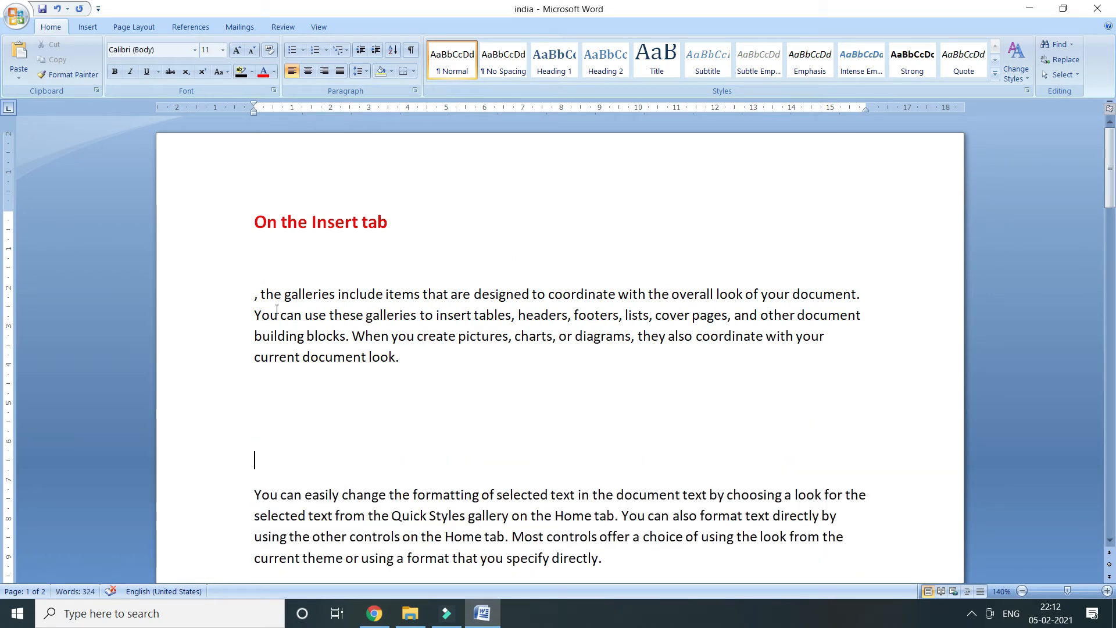
# Step: Delete the comma at the start of the first body paragraph and change the paragraph to Sentence case
pyautogui.moveTo(265, 296); pyautogui.dragTo(240, 302)
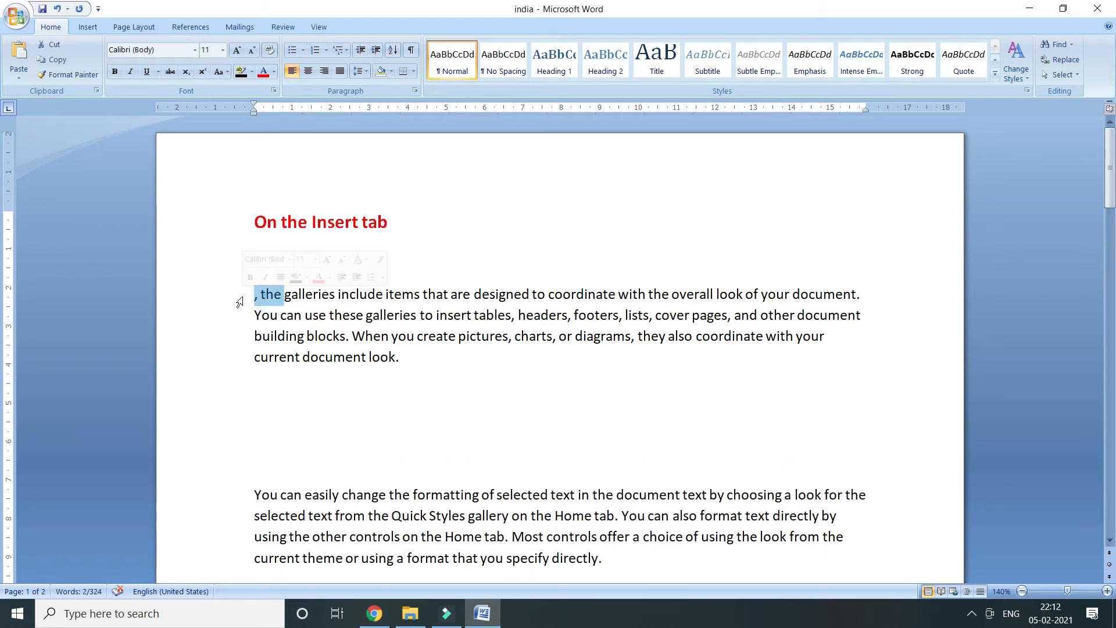
pyautogui.press('Delete')
pyautogui.doubleClick(239, 303)
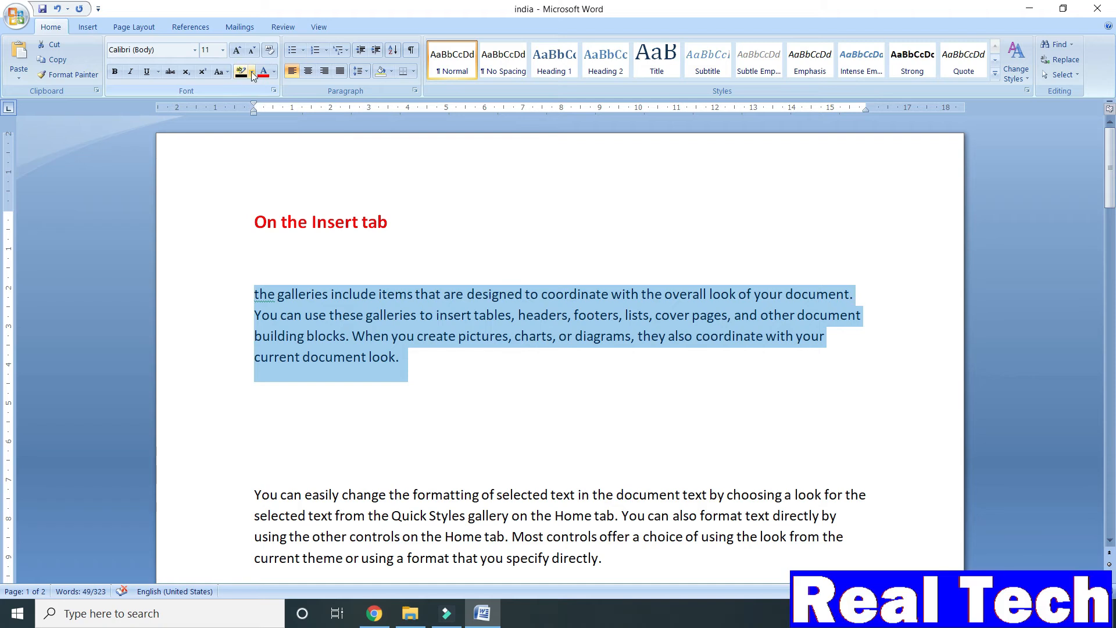
pyautogui.click(226, 72)
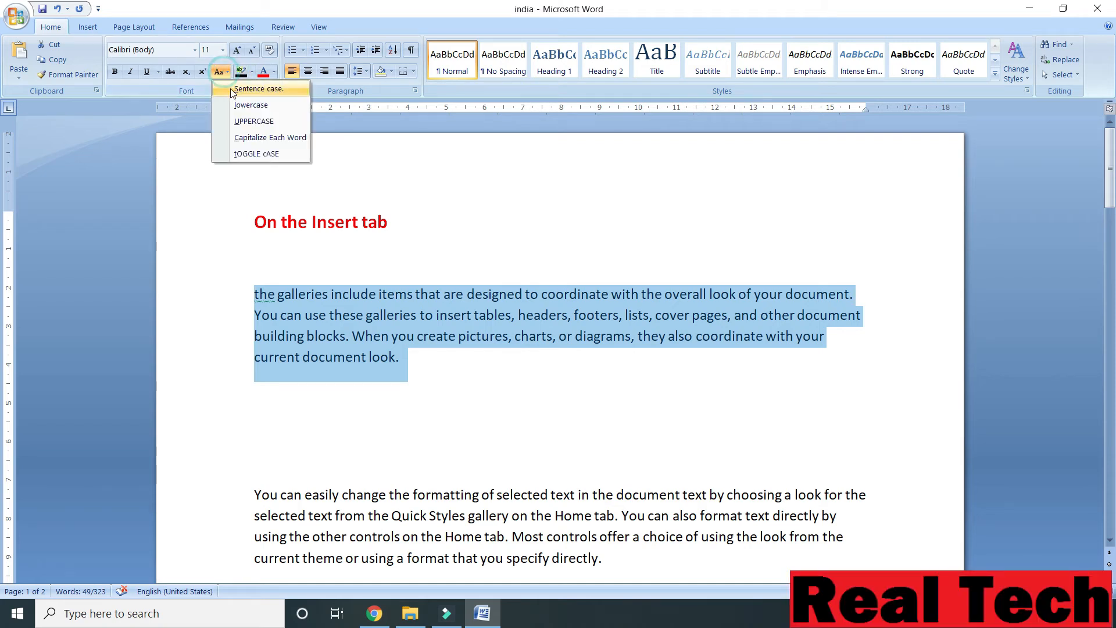
pyautogui.click(276, 91)
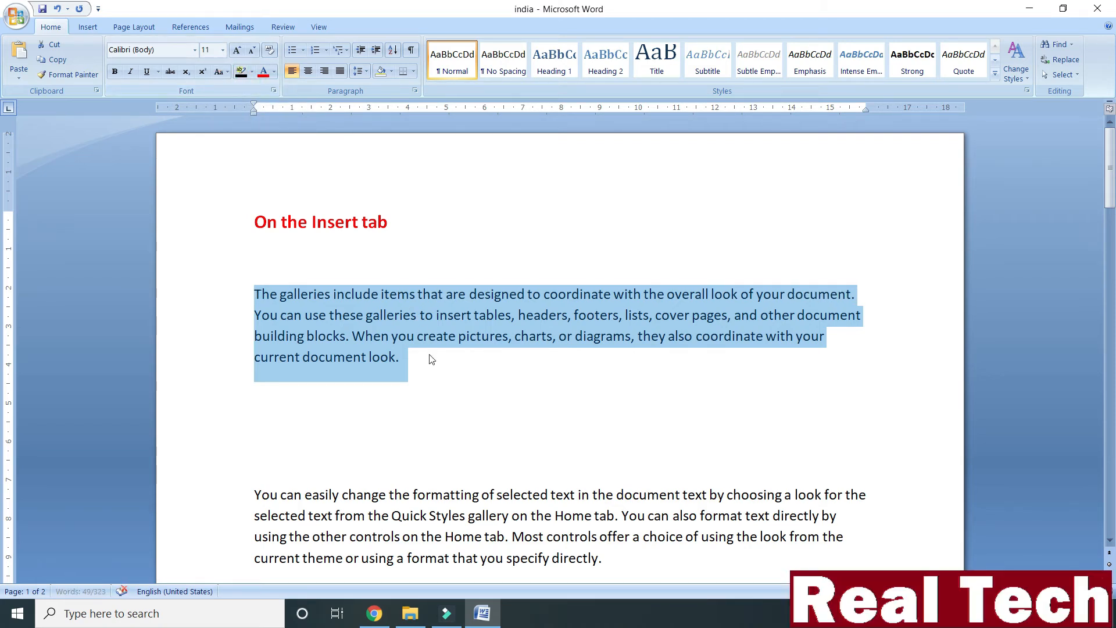
pyautogui.click(465, 356)
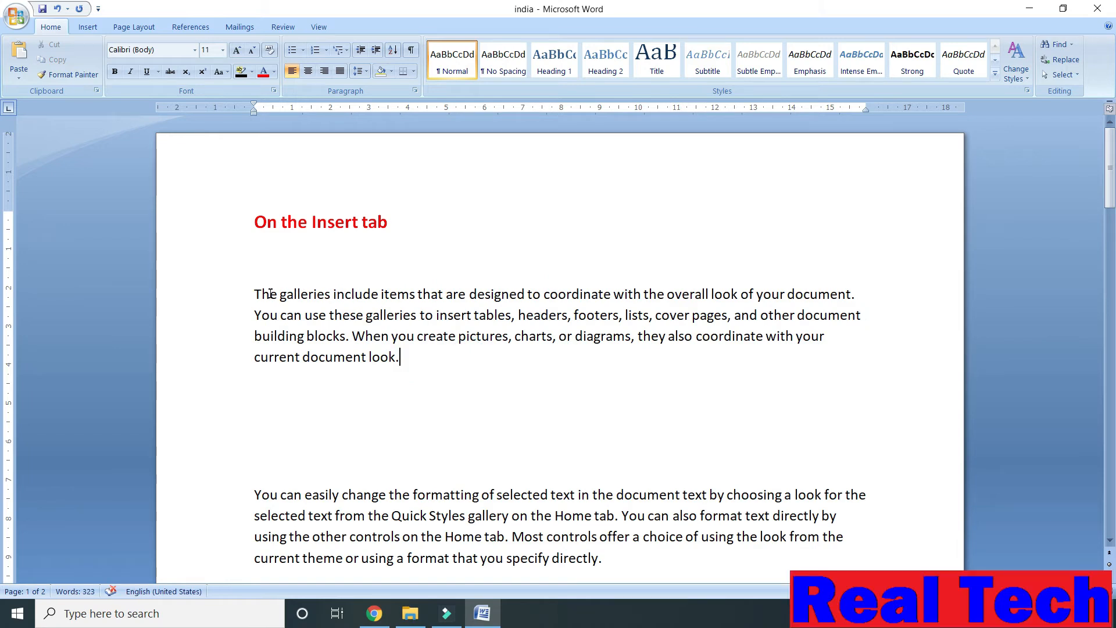
pyautogui.moveTo(254, 293); pyautogui.dragTo(270, 295)
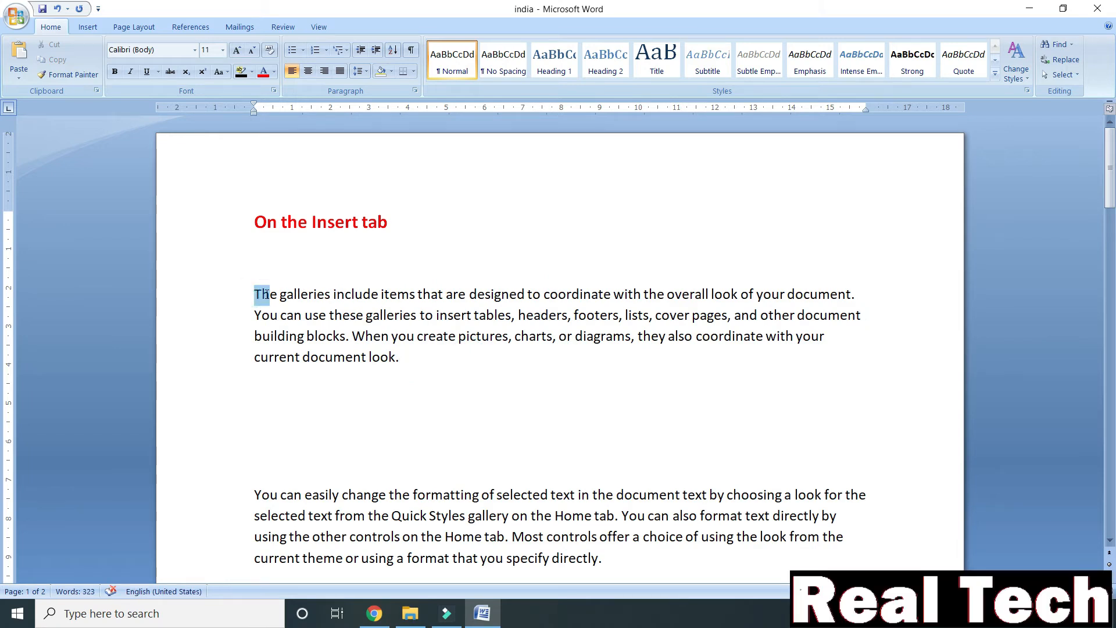
pyautogui.click(365, 337)
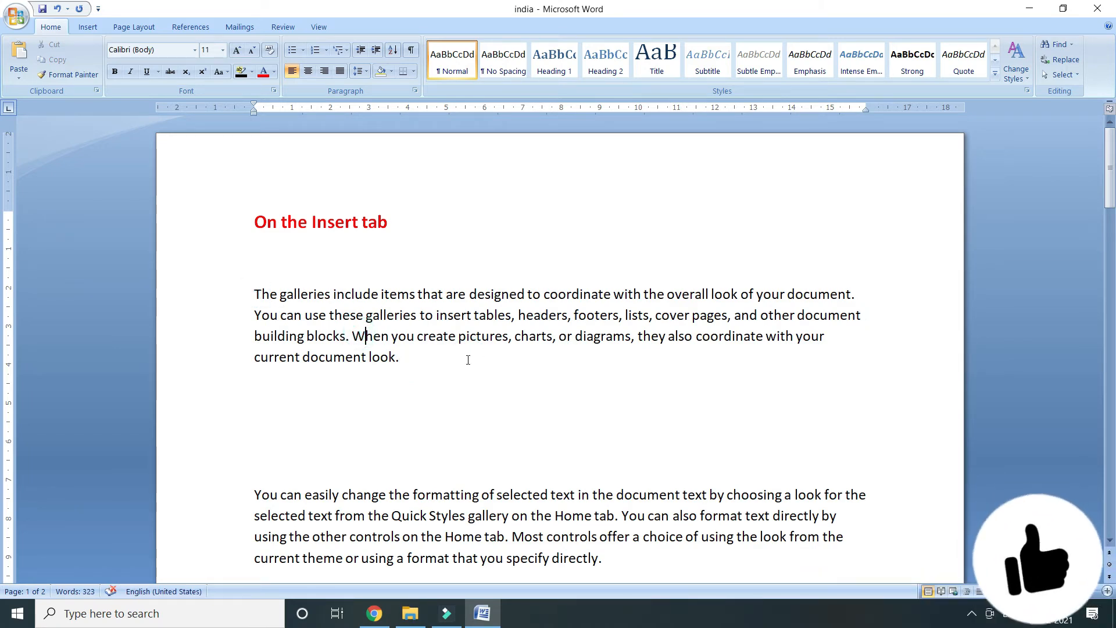
# Step: Change the case of the whole first body paragraph to lowercase
pyautogui.moveTo(408, 360); pyautogui.dragTo(249, 297)
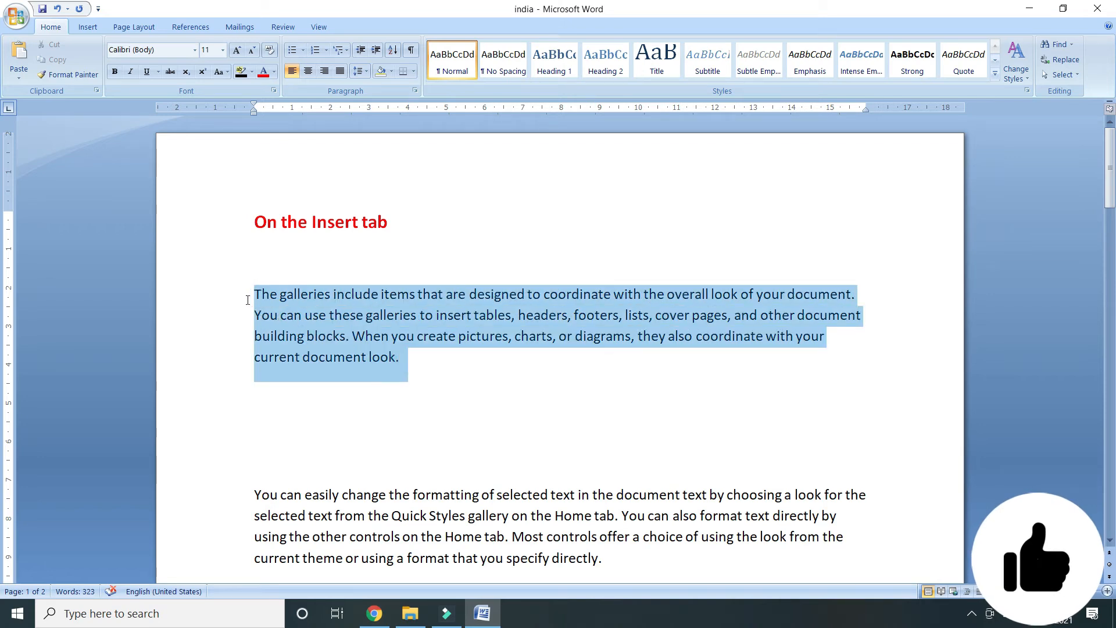
pyautogui.click(226, 72)
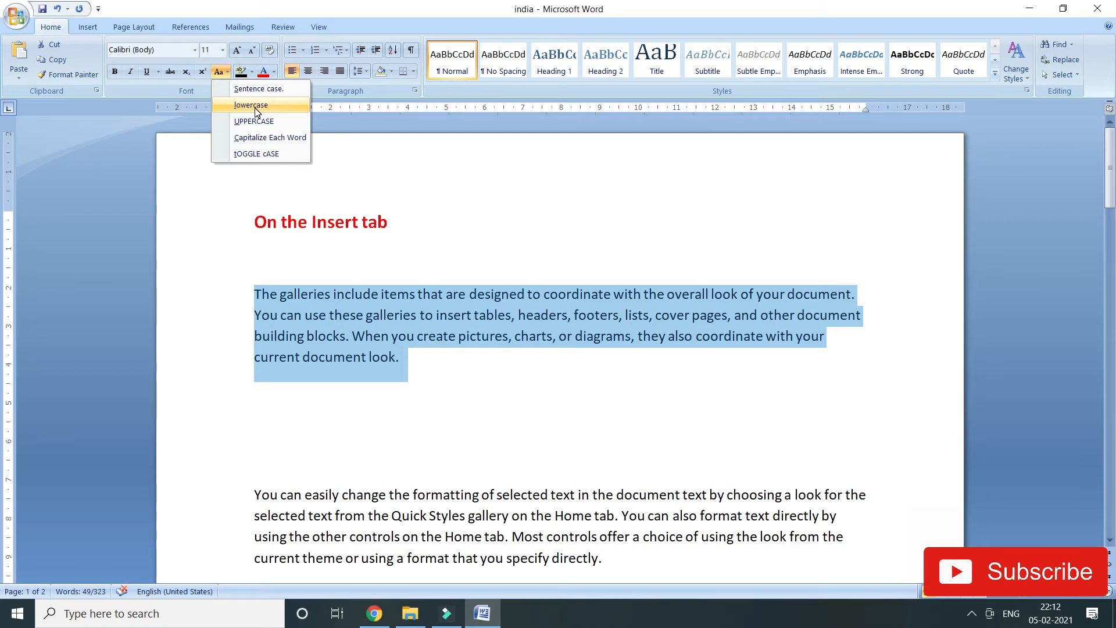
pyautogui.click(255, 107)
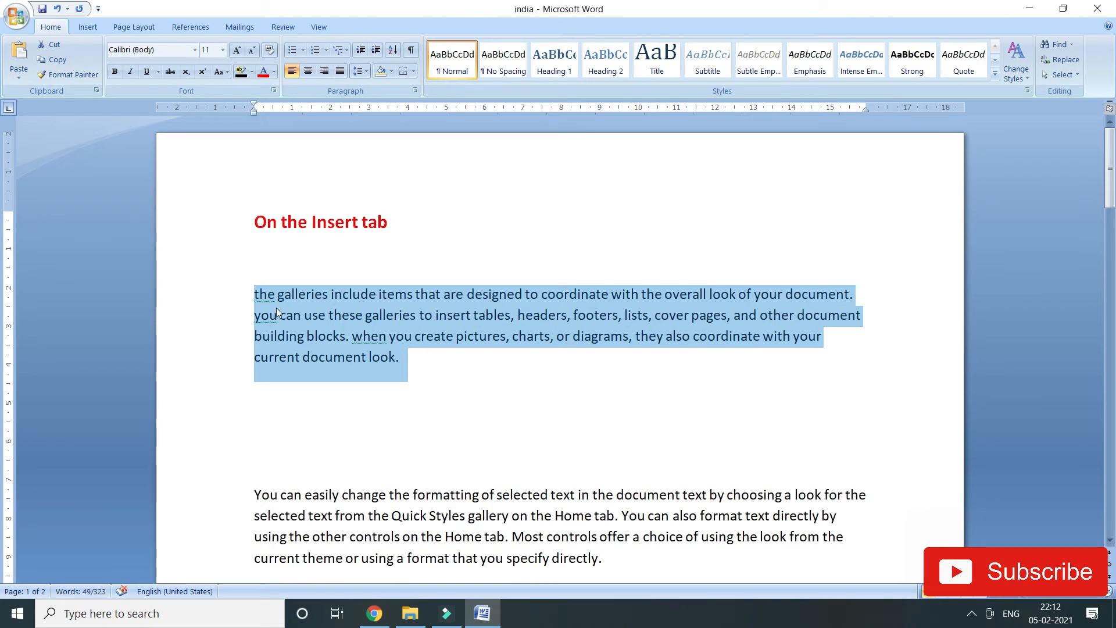
# Step: Change the first body paragraph to Sentence case and return it to lowercase
pyautogui.scroll(2, 266, 299)
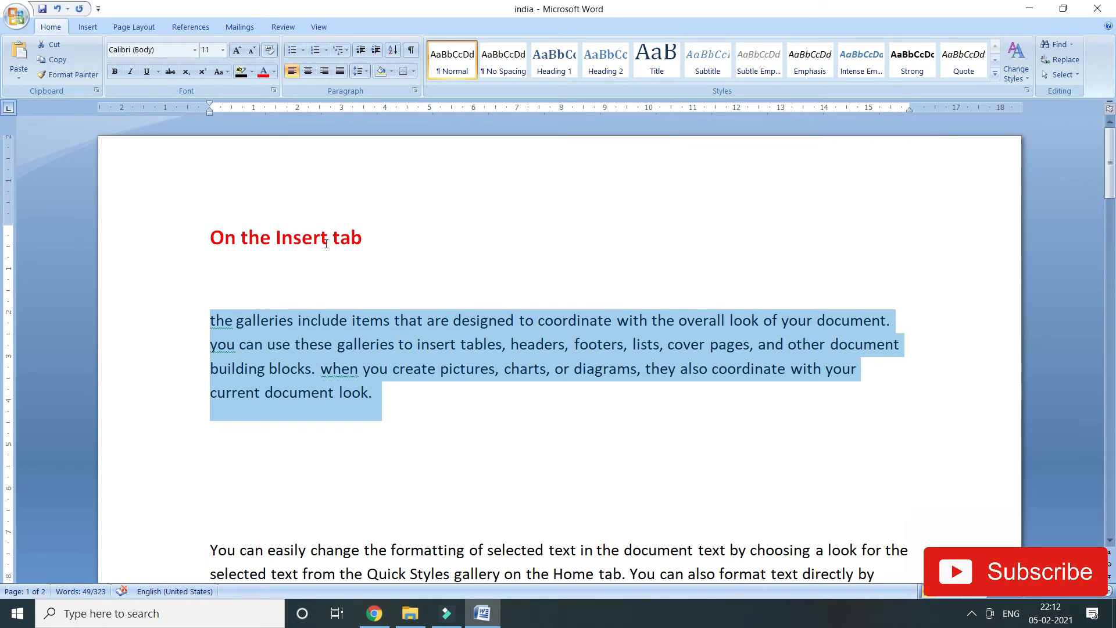
pyautogui.scroll(2, 325, 243)
pyautogui.scroll(-2, 326, 243)
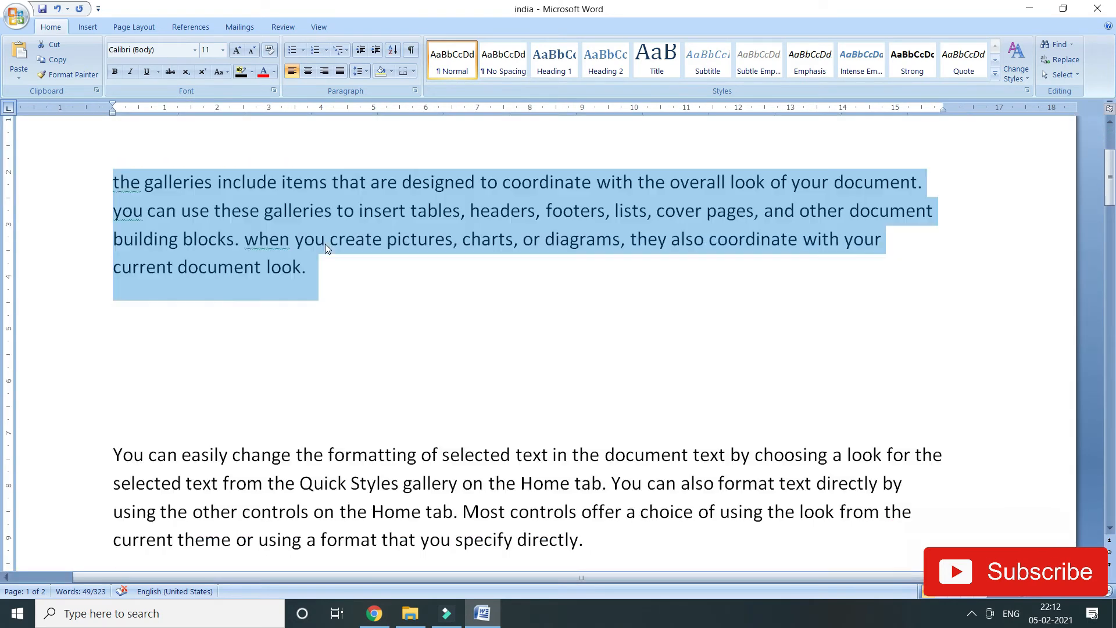
pyautogui.scroll(2, 292, 232)
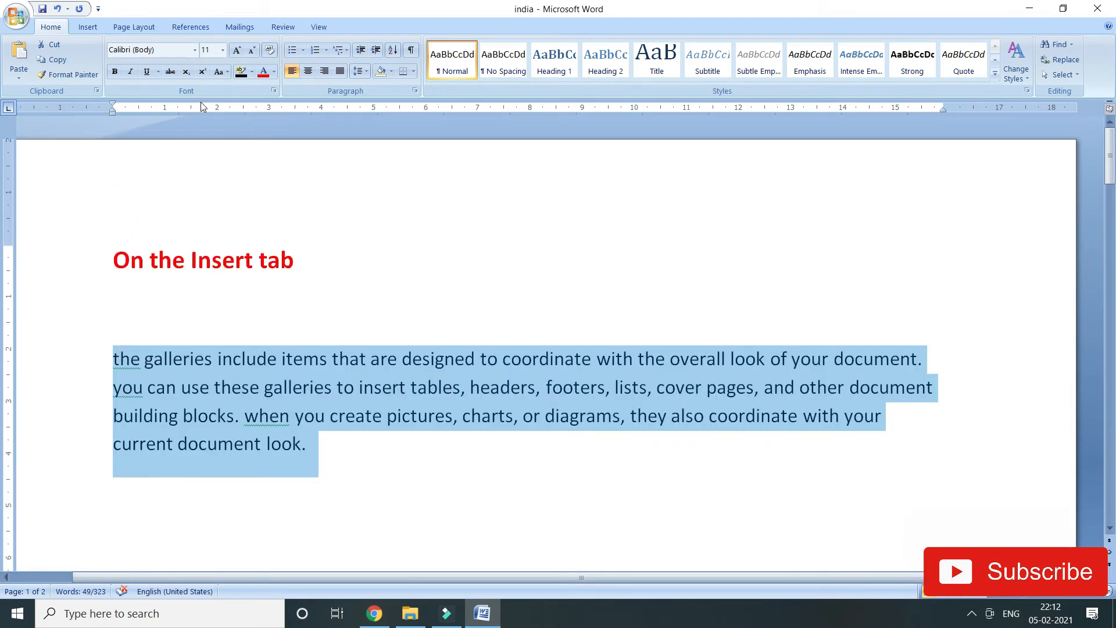
pyautogui.click(226, 71)
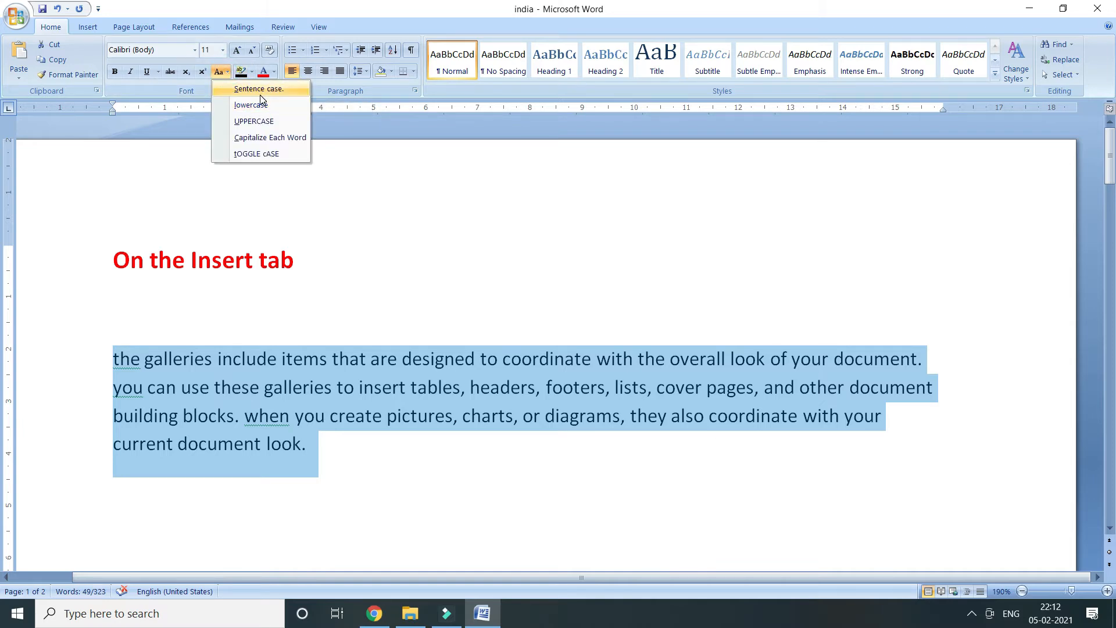
pyautogui.click(260, 93)
pyautogui.click(227, 72)
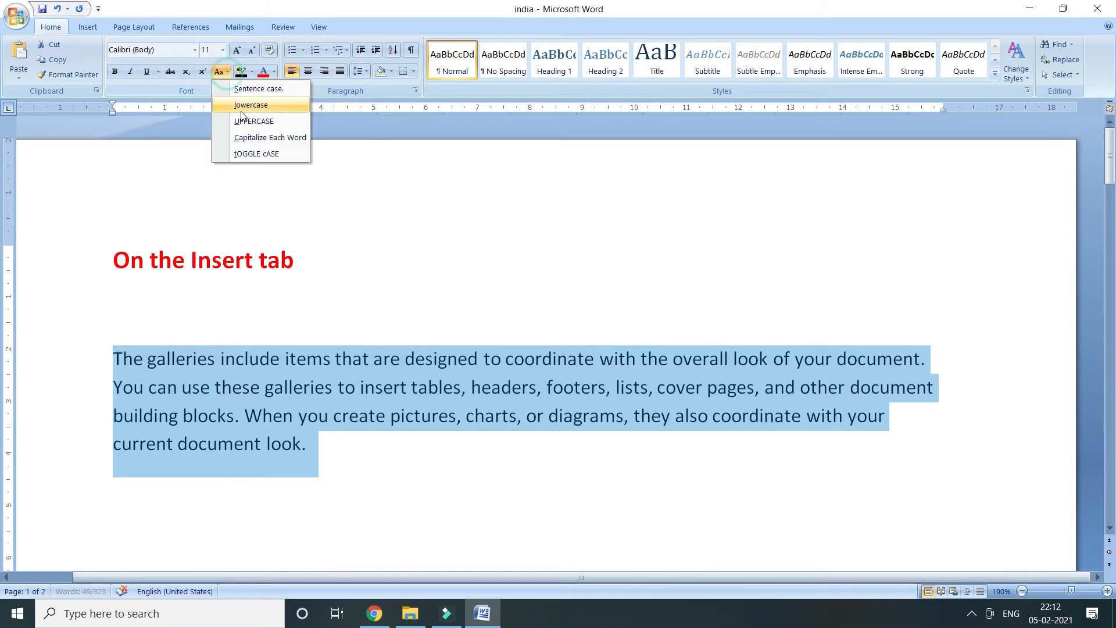
pyautogui.click(243, 105)
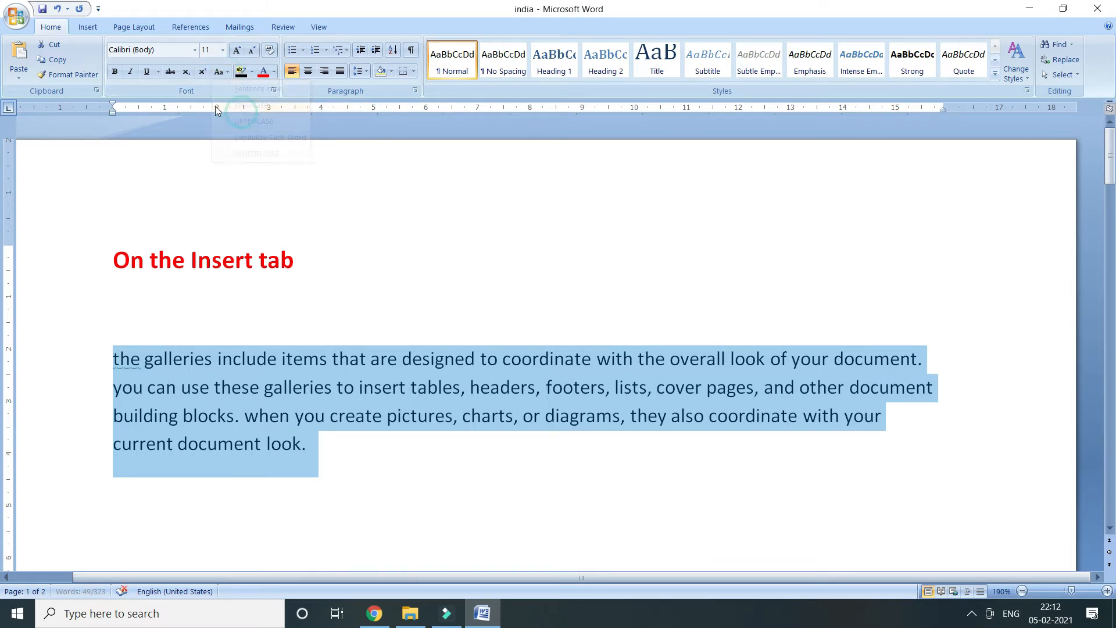
# Step: Change the first body paragraph to UPPERCASE and switch it to Capitalize Each Word
pyautogui.click(222, 72)
pyautogui.click(267, 122)
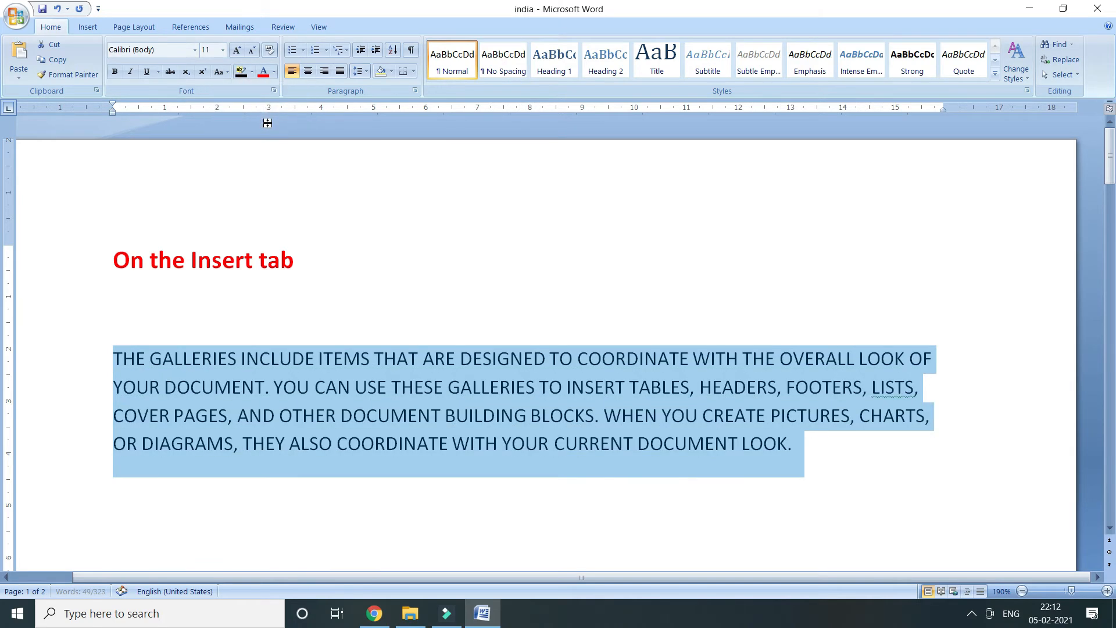
pyautogui.click(230, 72)
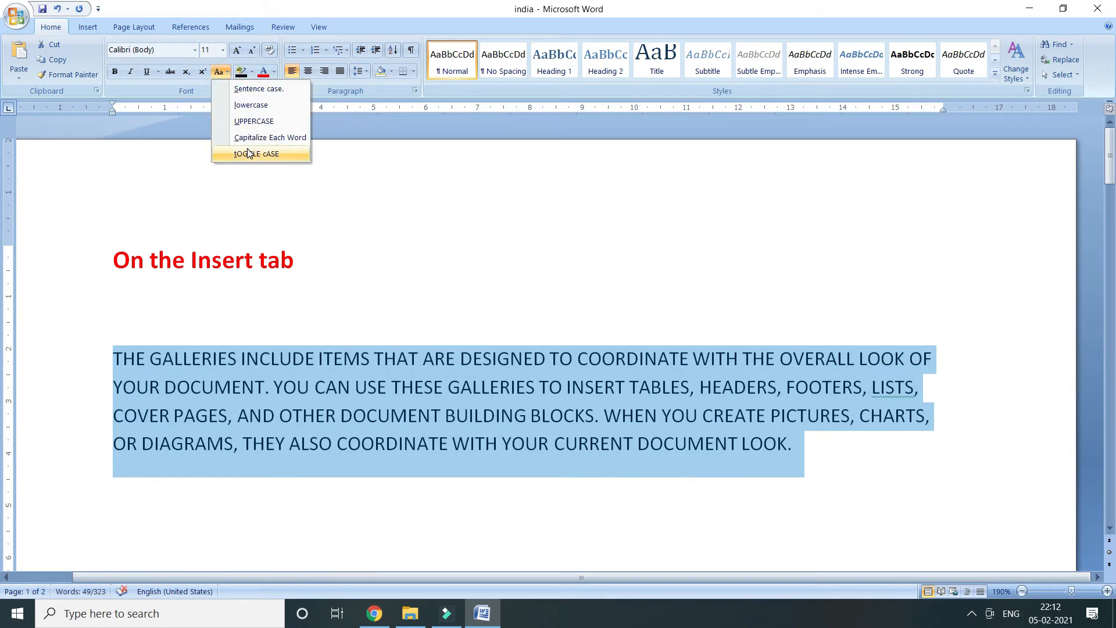
pyautogui.click(264, 139)
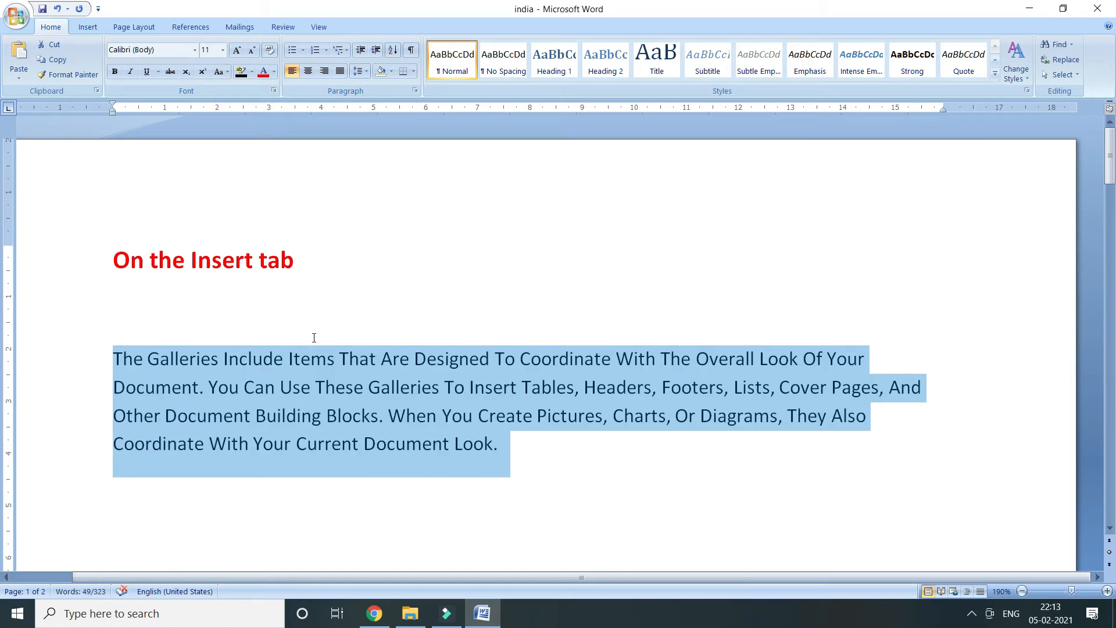
# Step: Apply the tOGGLE cASE option to the whole first body paragraph under the "On the Insert tab" heading
pyautogui.click(252, 72)
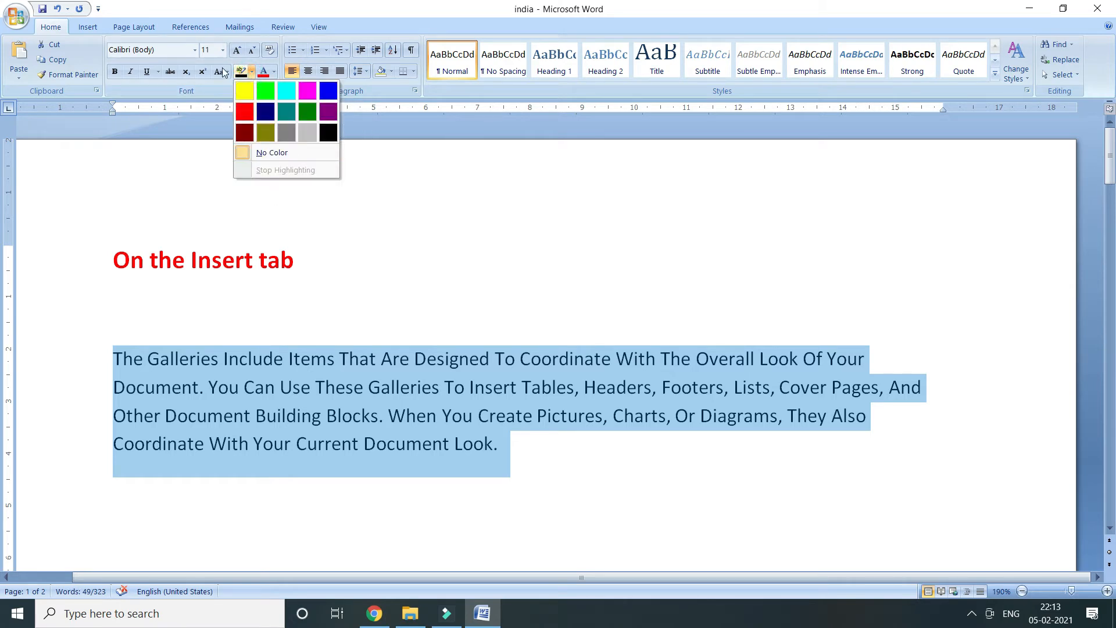
pyautogui.click(225, 75)
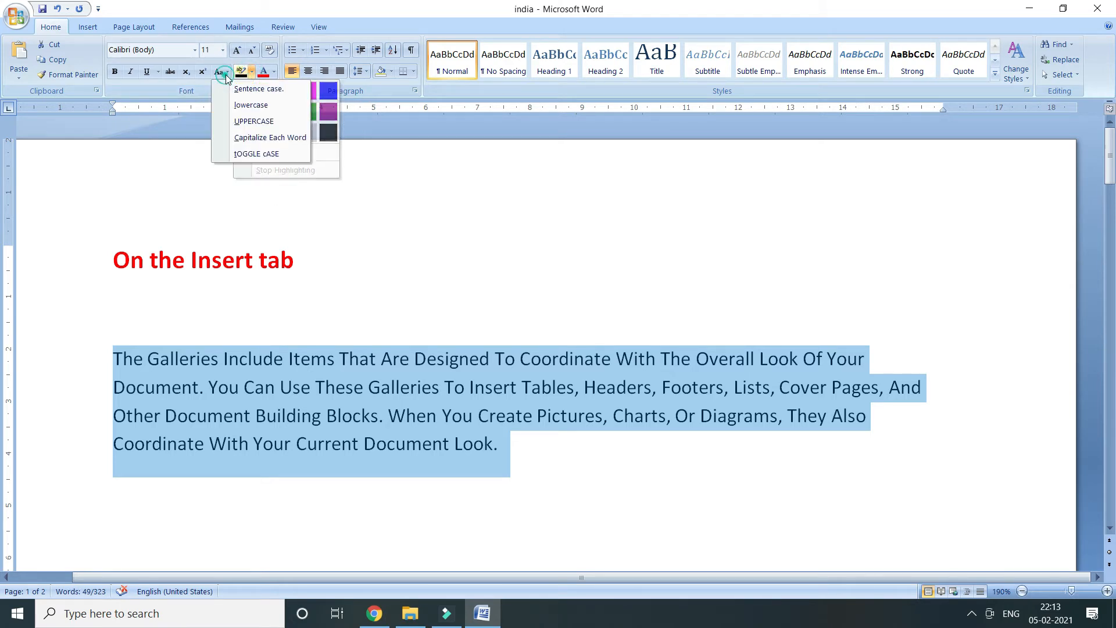
pyautogui.click(253, 155)
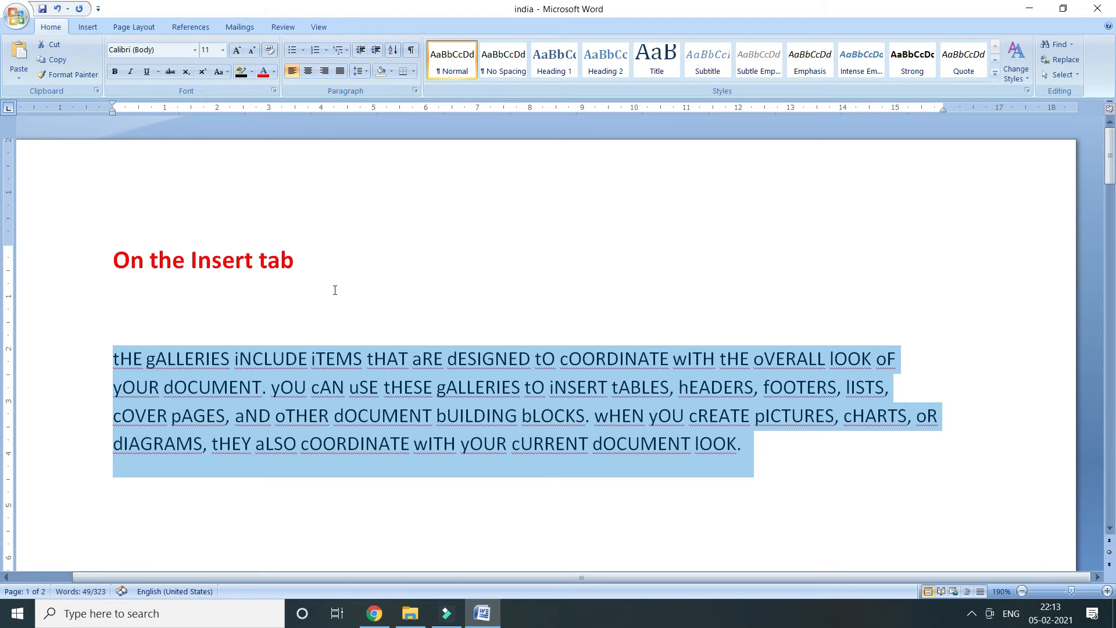
pyautogui.click(222, 72)
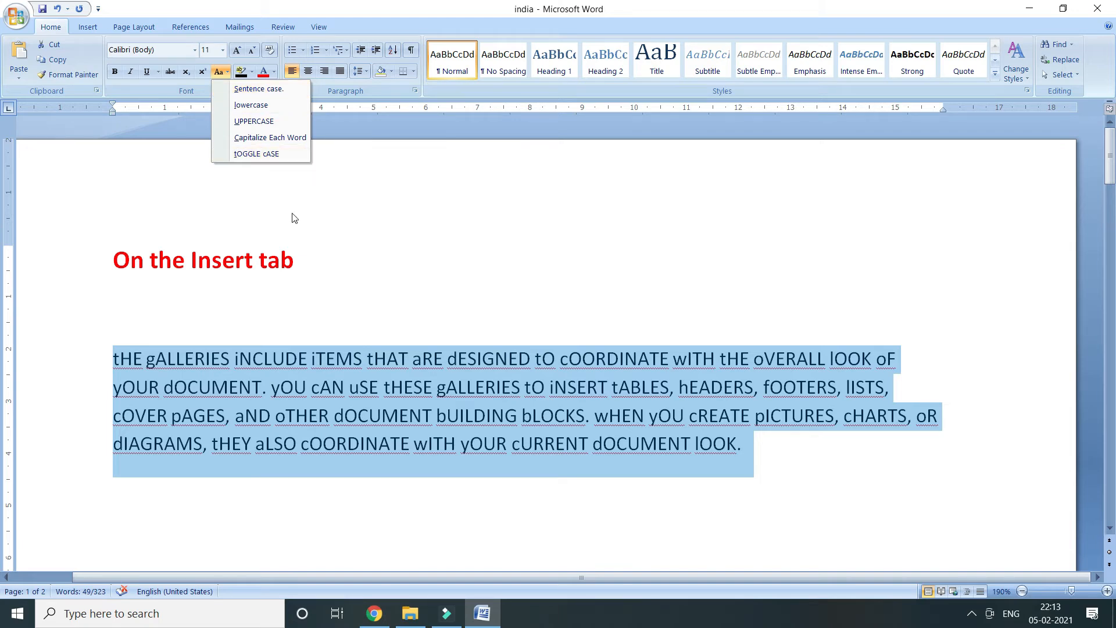
pyautogui.click(773, 431)
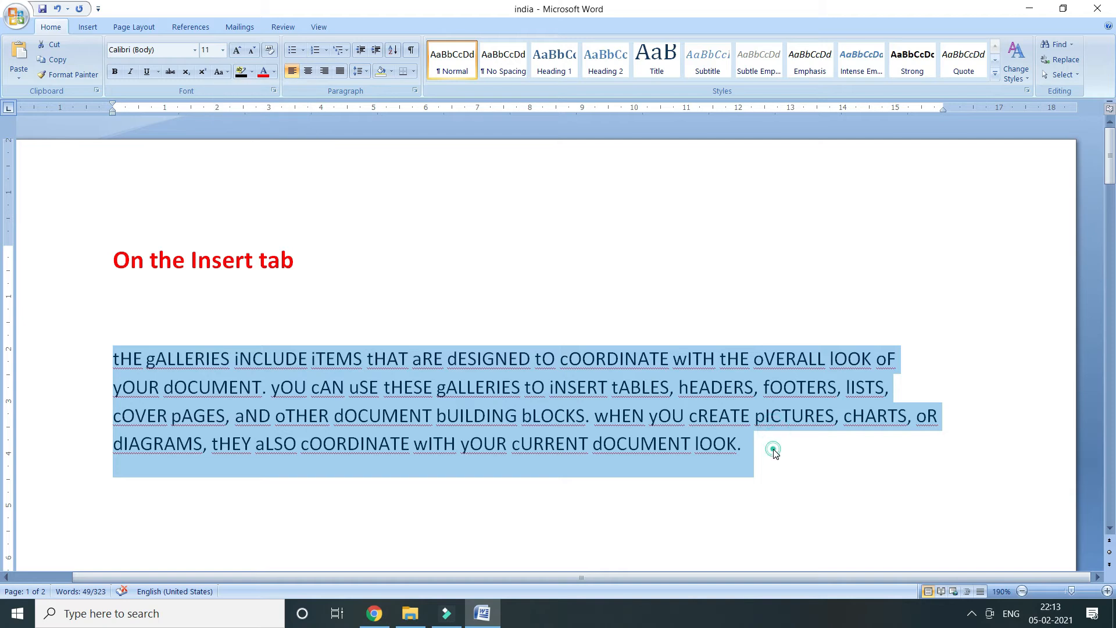
# Step: Add two blank lines below the toggled-case paragraph that ends with "dOCUMENT lOOK."
pyautogui.click(766, 451)
pyautogui.press('Return')
pyautogui.press('Return')
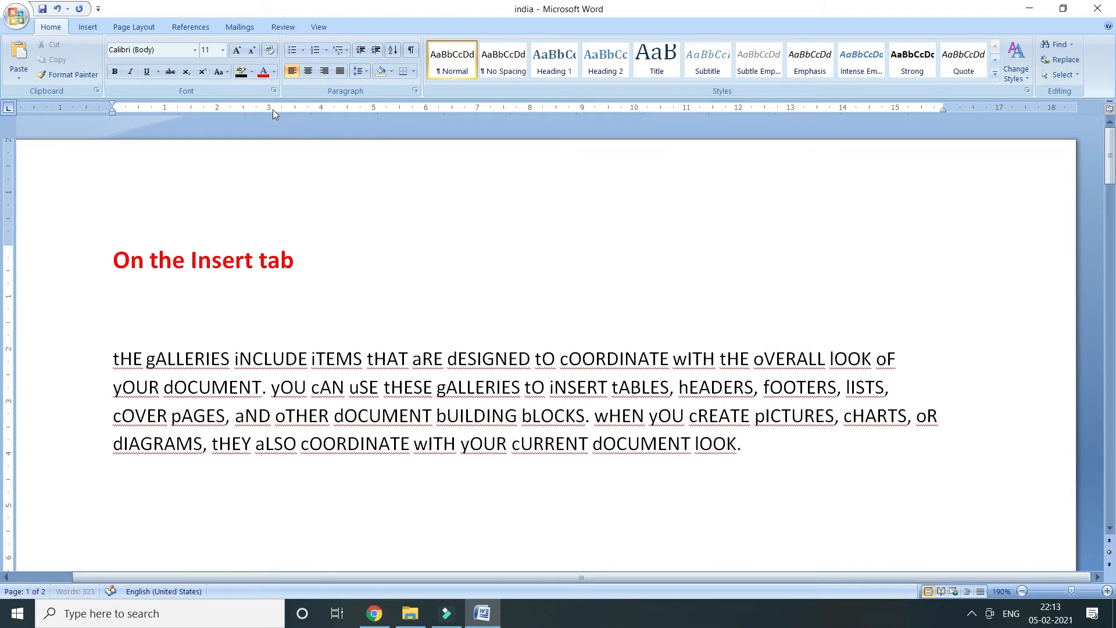
# Step: Highlight "tHE gALLERIES iNCLUDE" in yellow and the text from "iTEMS tHAT" through "tHESE gALLERIES" in bright green
pyautogui.click(257, 75)
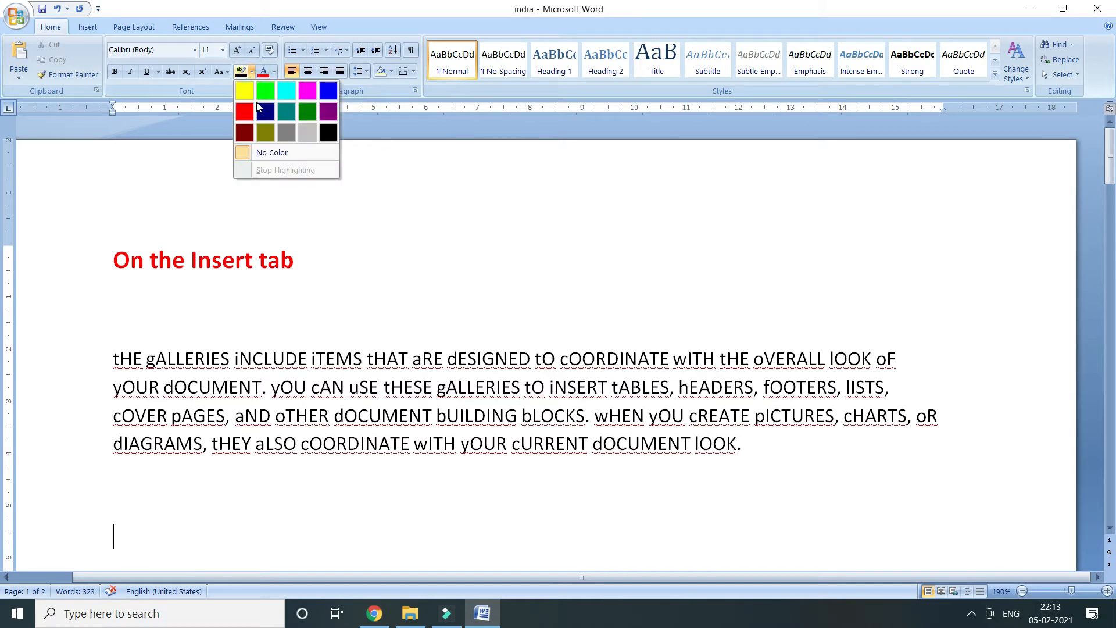
pyautogui.click(245, 84)
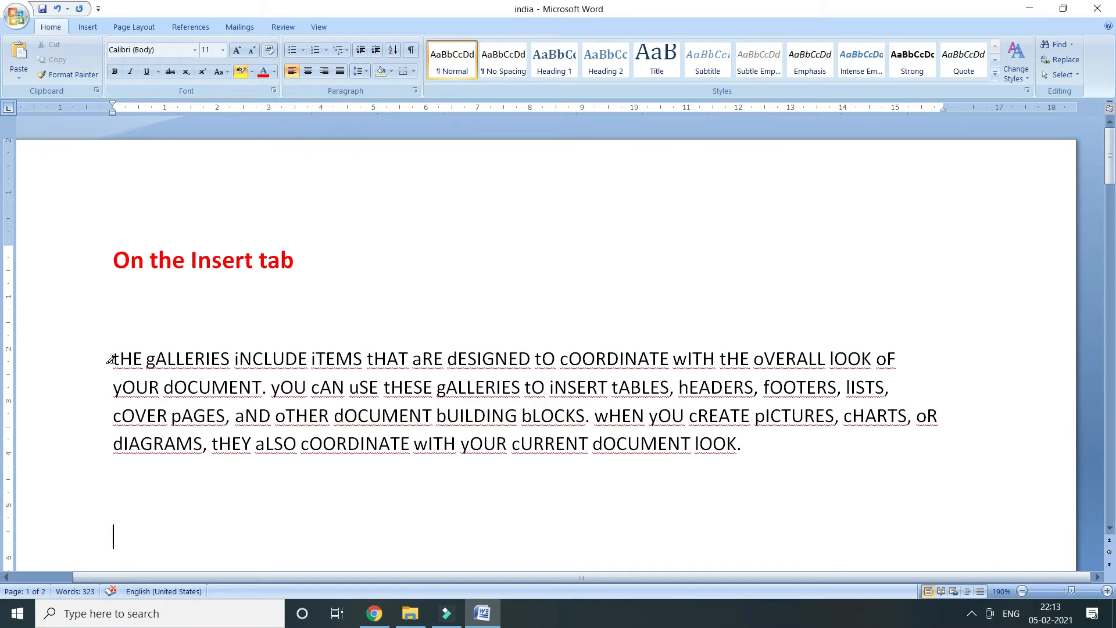
pyautogui.moveTo(110, 359); pyautogui.dragTo(308, 360)
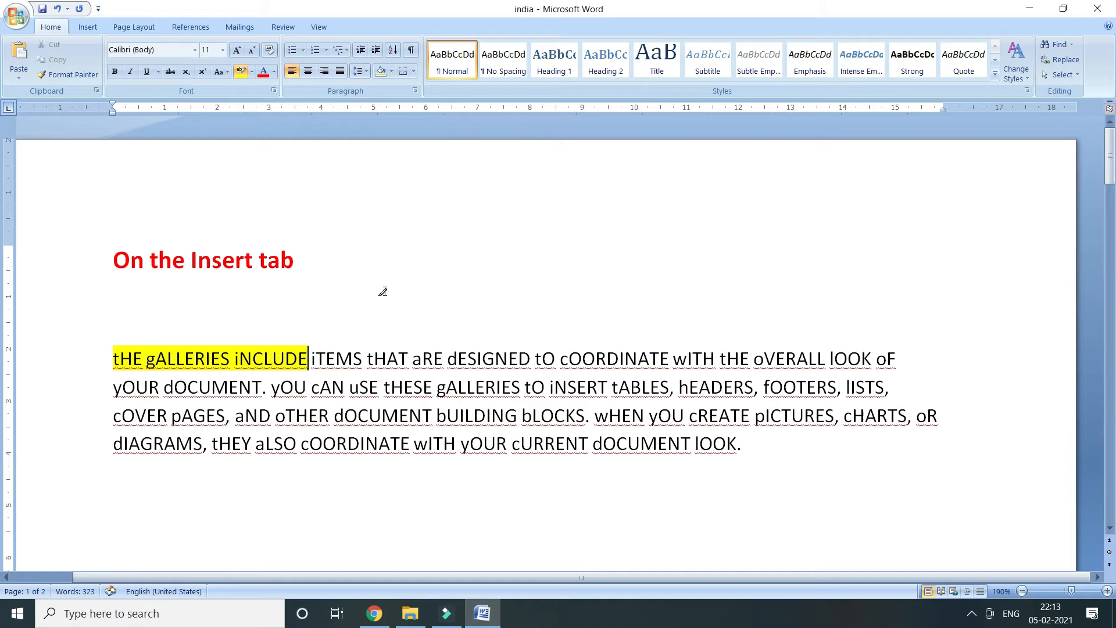
pyautogui.click(253, 75)
pyautogui.click(268, 87)
pyautogui.moveTo(341, 358); pyautogui.dragTo(521, 387)
pyautogui.scroll(-3, 524, 337)
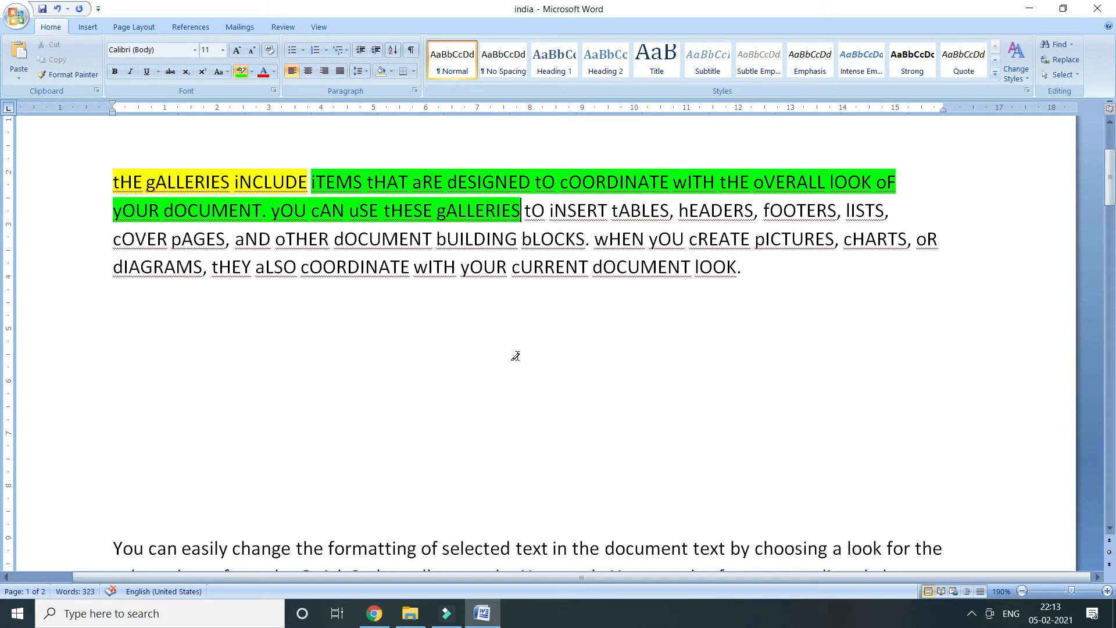
pyautogui.scroll(2, 358, 250)
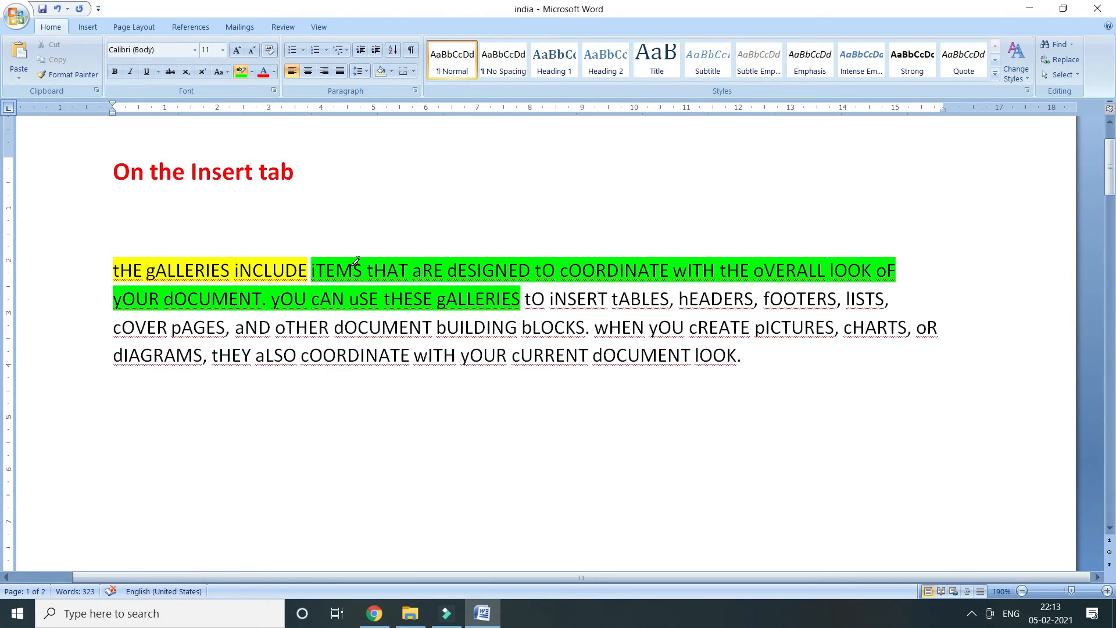
# Step: Remove the blank lines below the highlighted paragraph, along with the first letter of the paragraph that follows
pyautogui.click(123, 381)
pyautogui.click(829, 366)
pyautogui.press('Return')
pyautogui.press('Delete')
pyautogui.press('Delete')
pyautogui.press('Delete')
pyautogui.press('Delete')
pyautogui.press('Delete')
pyautogui.press('Delete')
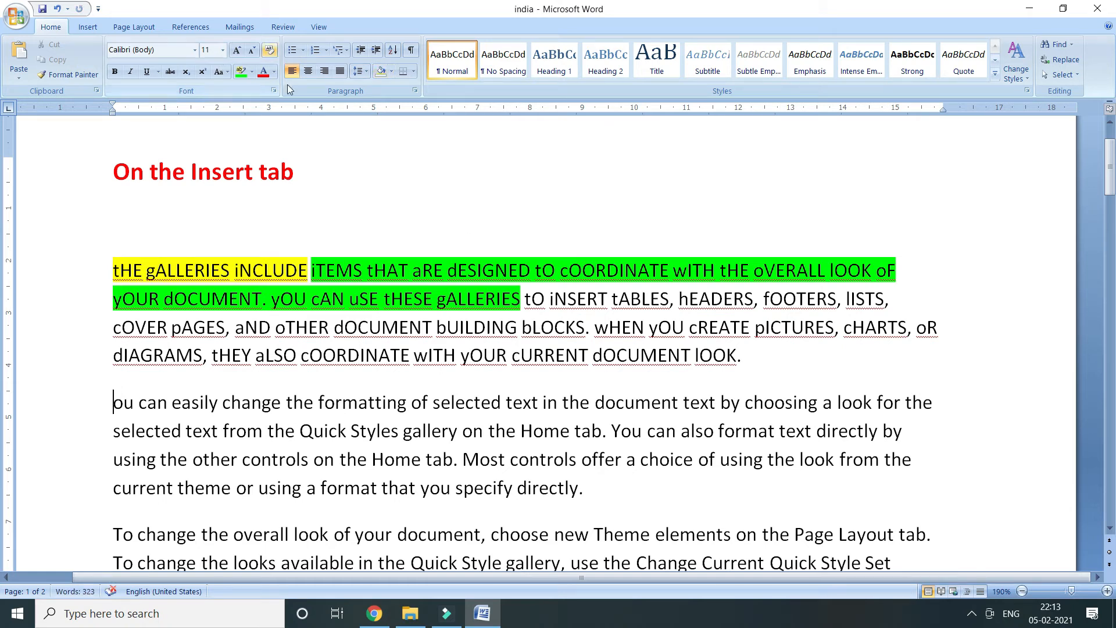
# Step: Set the font color of the struck-through sentence "can always restore the look..." to standard dark red
pyautogui.moveTo(312, 353); pyautogui.dragTo(692, 356)
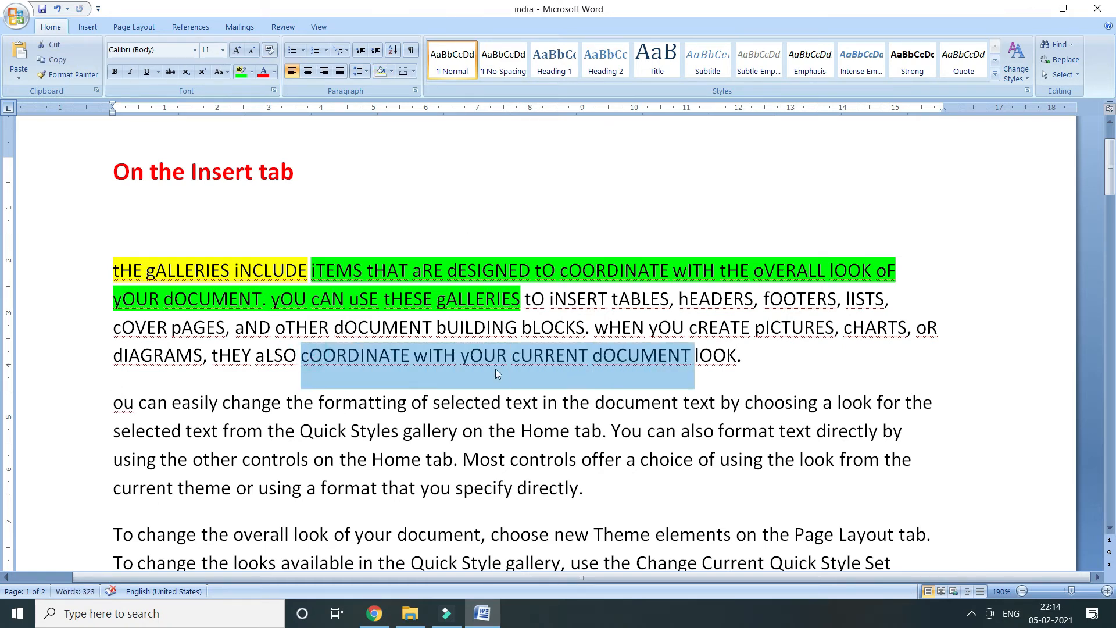
pyautogui.scroll(-7, 499, 369)
pyautogui.scroll(-3, 167, 342)
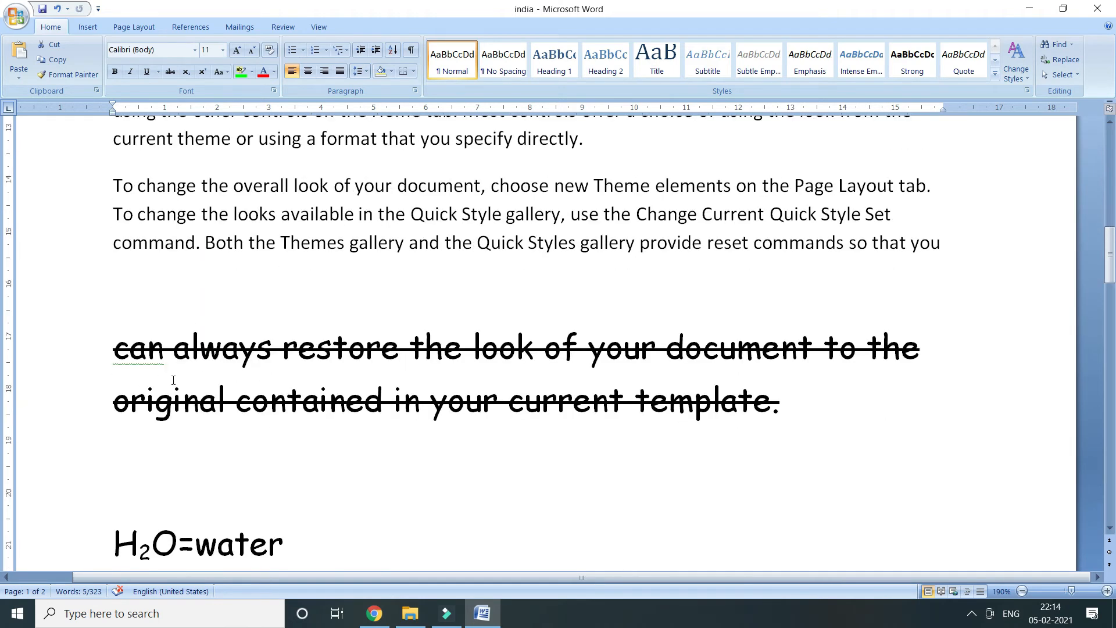
pyautogui.moveTo(111, 348); pyautogui.dragTo(774, 437)
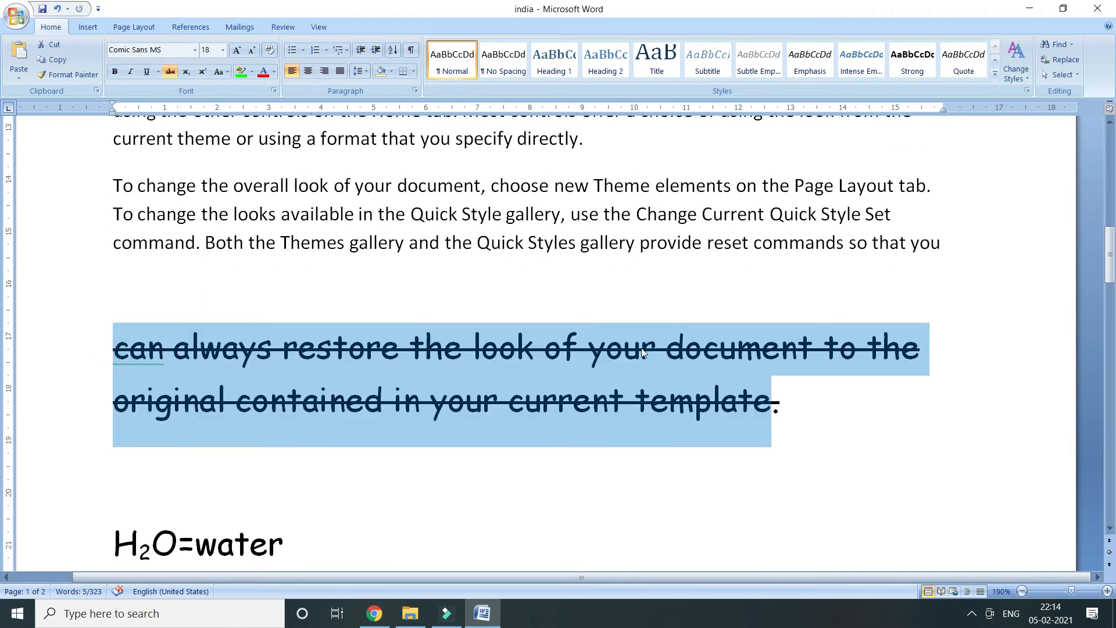
pyautogui.click(274, 72)
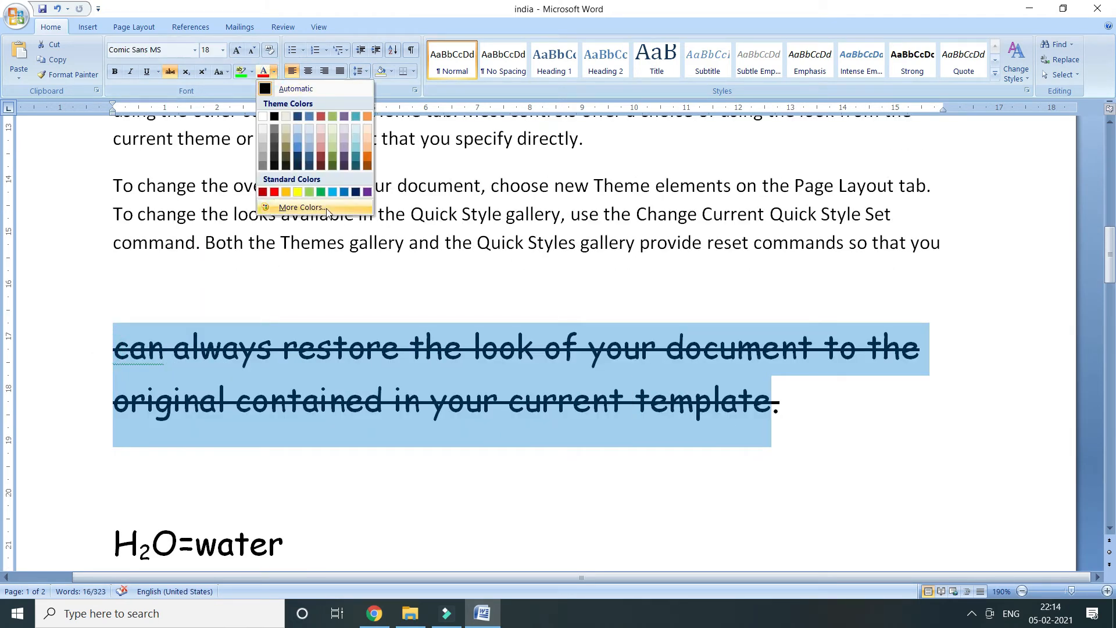
pyautogui.click(262, 192)
pyautogui.click(866, 457)
pyautogui.scroll(-3, 493, 444)
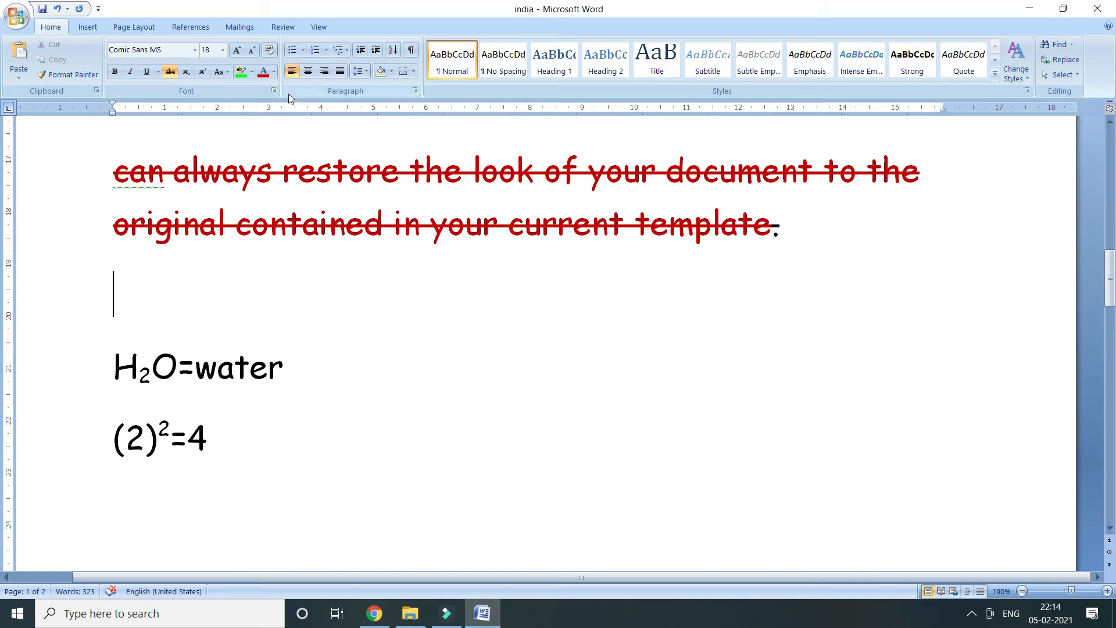
# Step: Delete the stray period line and the leftover "ou" before "can easily change the formatting" below the red heading
pyautogui.scroll(15, 341, 274)
pyautogui.scroll(-4, 321, 296)
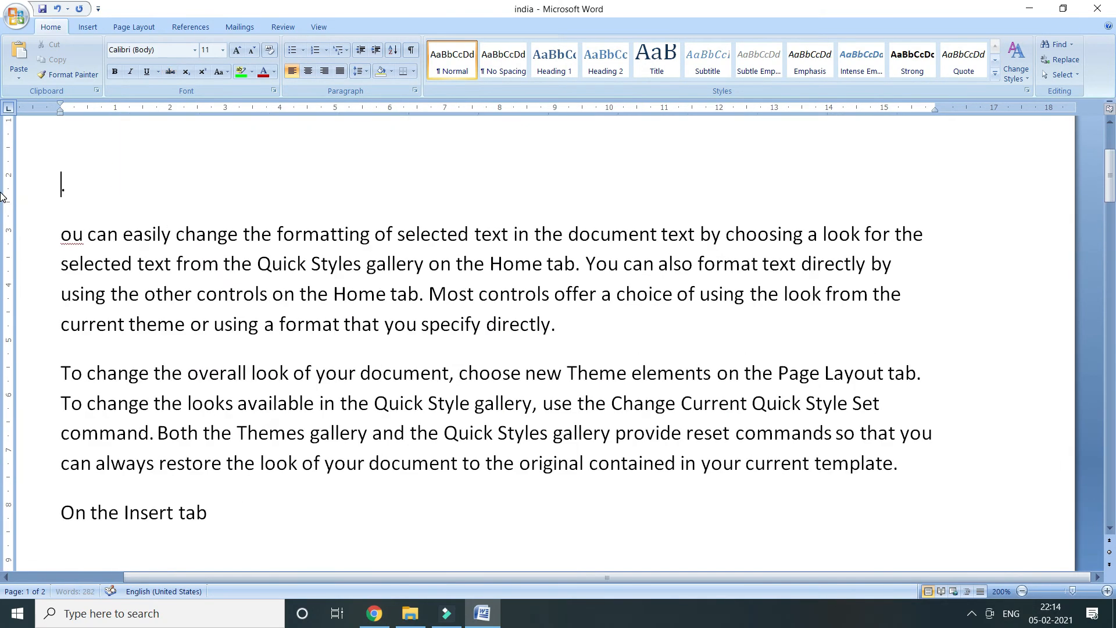
pyautogui.press('Delete')
pyautogui.press('Delete')
pyautogui.press('Delete')
pyautogui.press('Delete')
pyautogui.press('Delete')
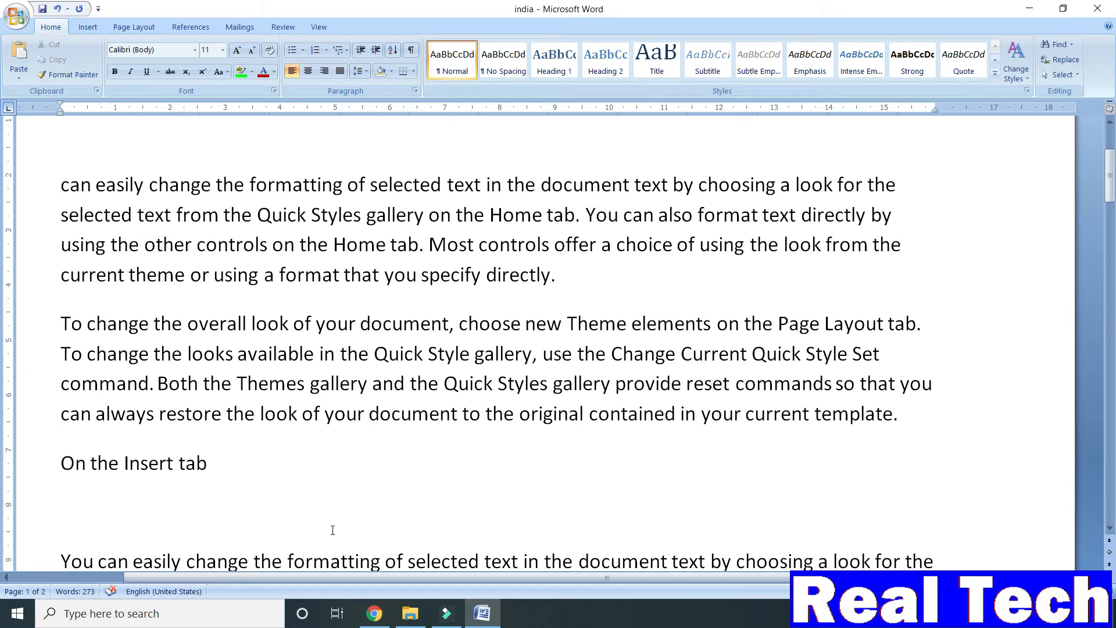
# Step: Insert four blank lines after the paragraph that ends with "a format that you specify directly."
pyautogui.moveTo(386, 574); pyautogui.dragTo(328, 578)
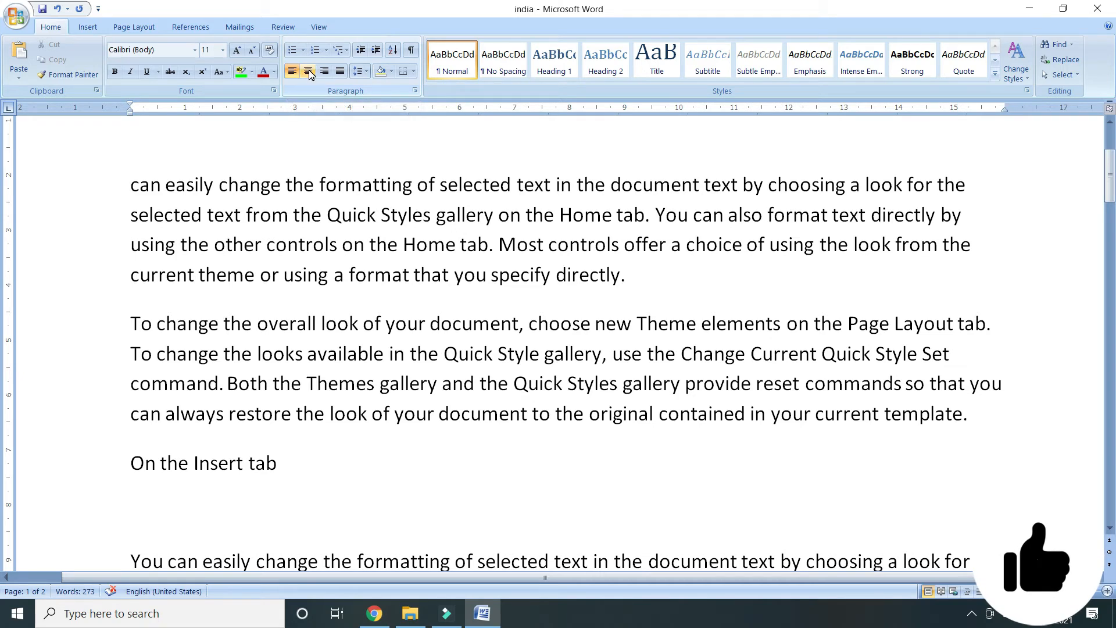
pyautogui.click(703, 287)
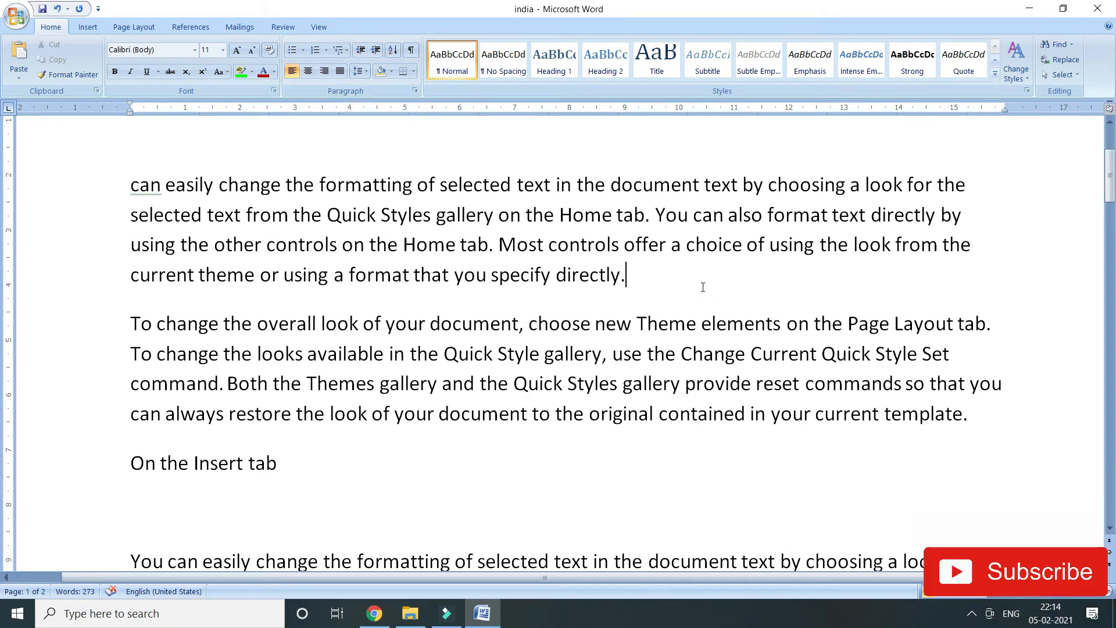
pyautogui.press('Return')
pyautogui.press('Return')
pyautogui.press('Return')
pyautogui.press('Return')
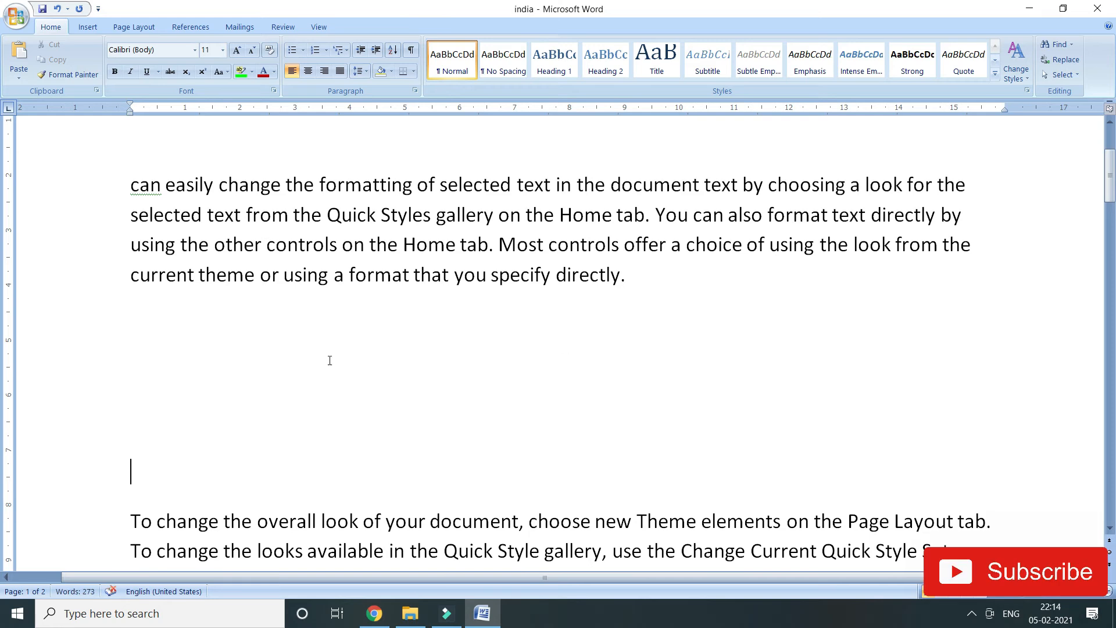
# Step: Apply centered, right and justified alignment in turn to the paragraph beginning "can easily change the formatting"
pyautogui.click(251, 294)
pyautogui.click(168, 347)
pyautogui.moveTo(655, 269)
pyautogui.mouseDown()
pyautogui.moveTo(551, 271)
pyautogui.moveTo(221, 184)
pyautogui.moveTo(132, 185)
pyautogui.mouseUp()
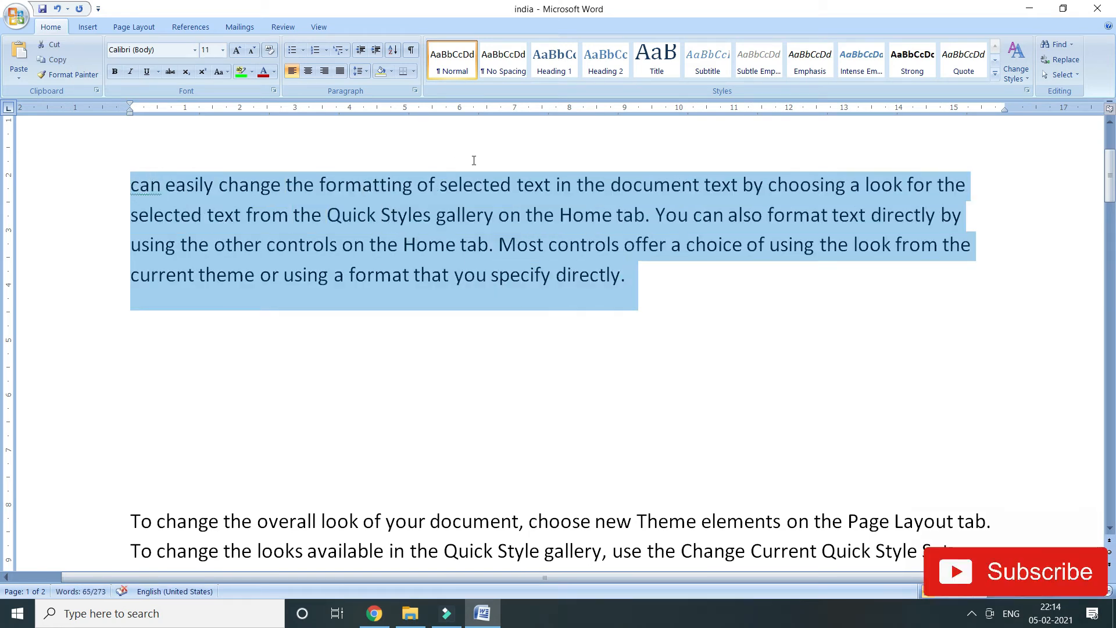
pyautogui.click(312, 72)
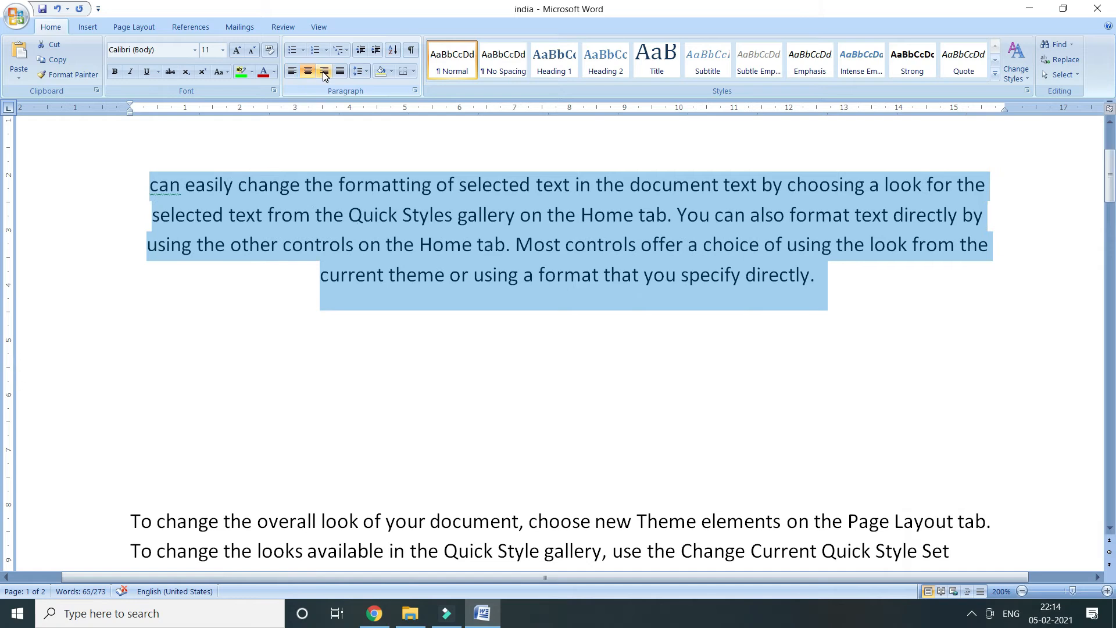
pyautogui.click(326, 74)
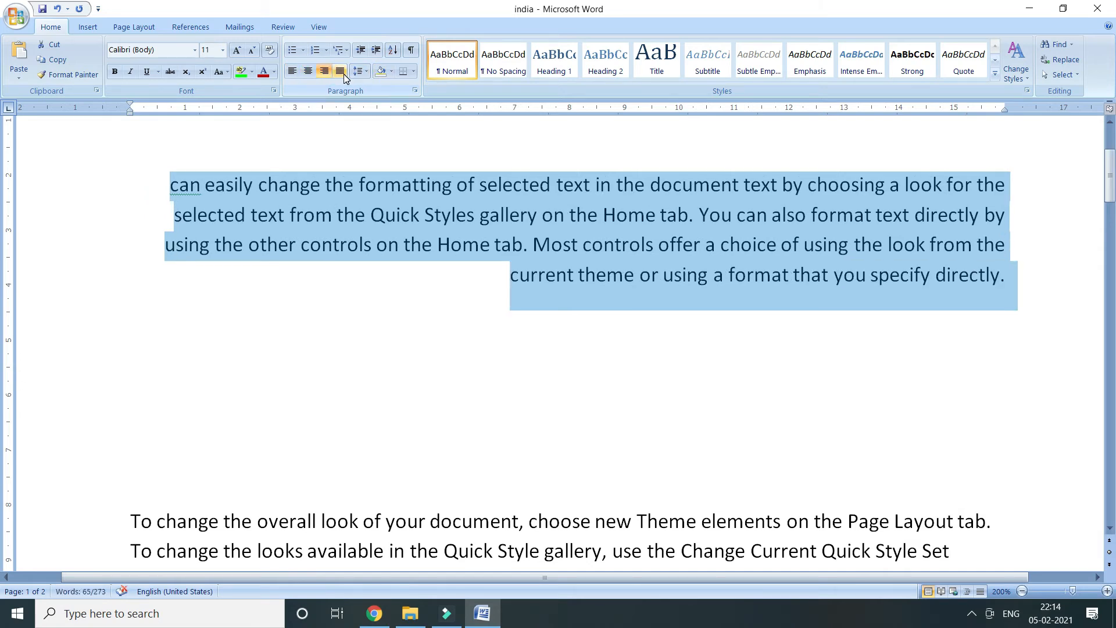
pyautogui.click(341, 72)
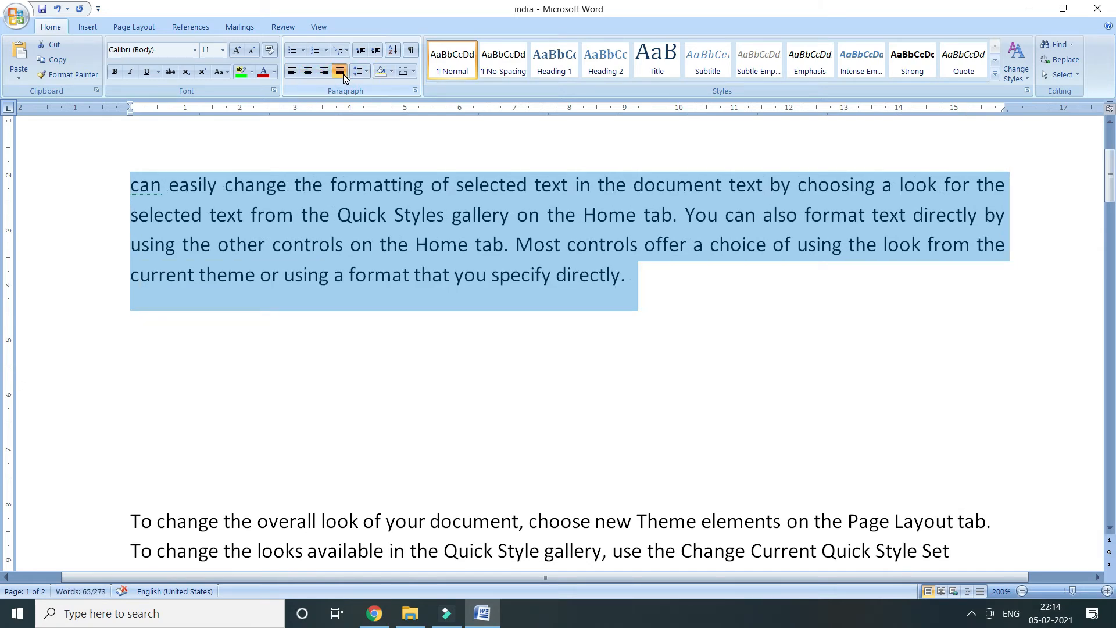
pyautogui.click(684, 308)
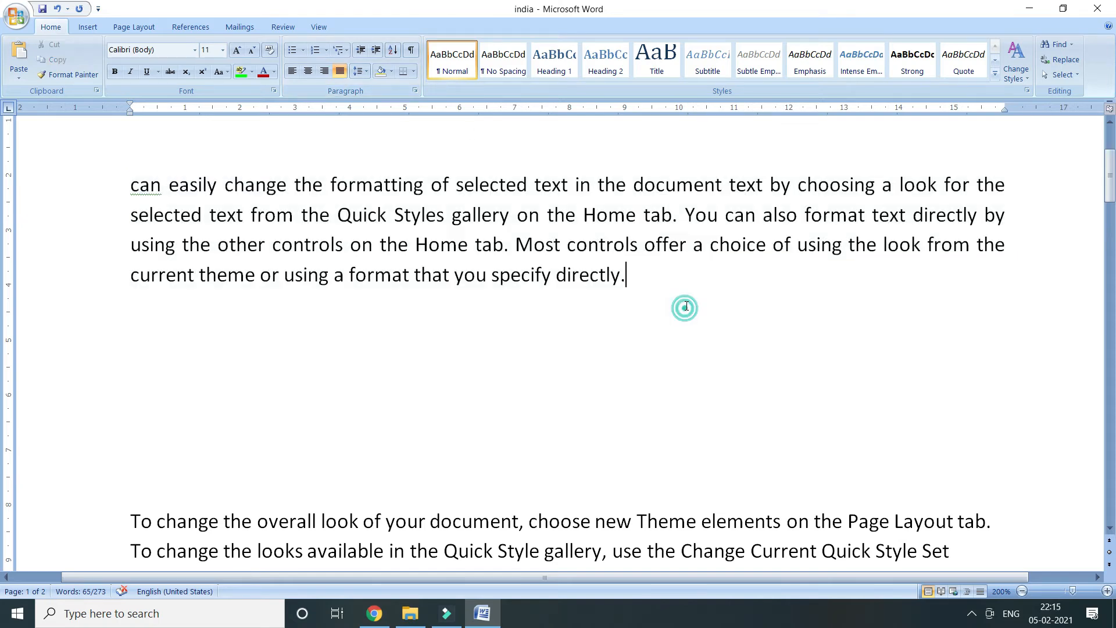
# Step: Adjust the gap below the justified paragraph to three blank lines before "To change the overall look"
pyautogui.press('Return')
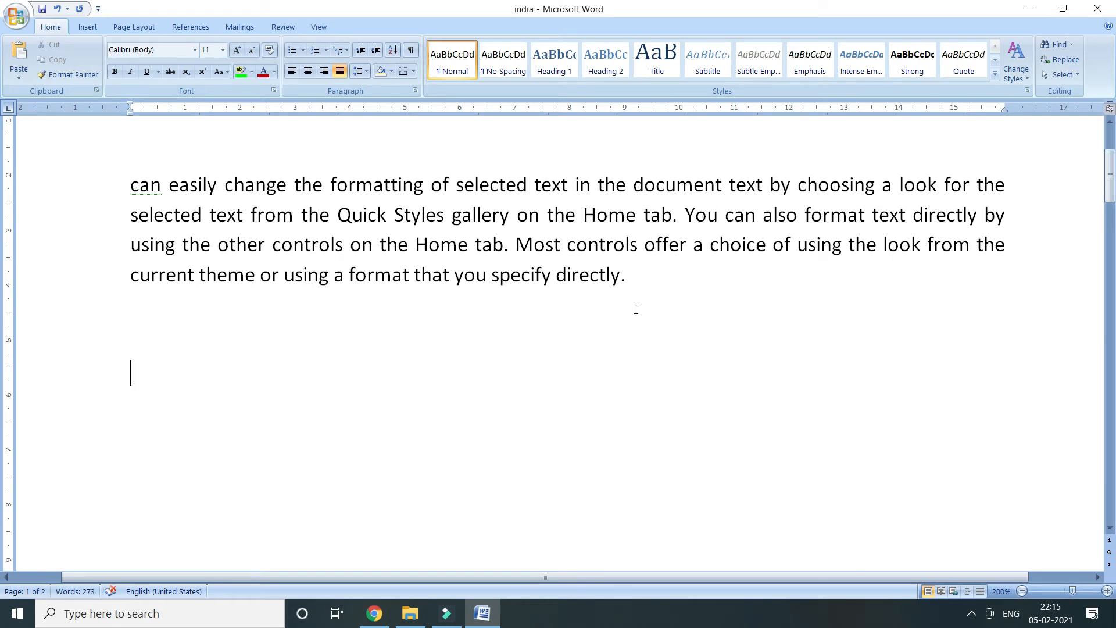
pyautogui.click(650, 276)
pyautogui.press('Return')
pyautogui.press('Delete')
pyautogui.press('Delete')
pyautogui.press('Delete')
pyautogui.press('Delete')
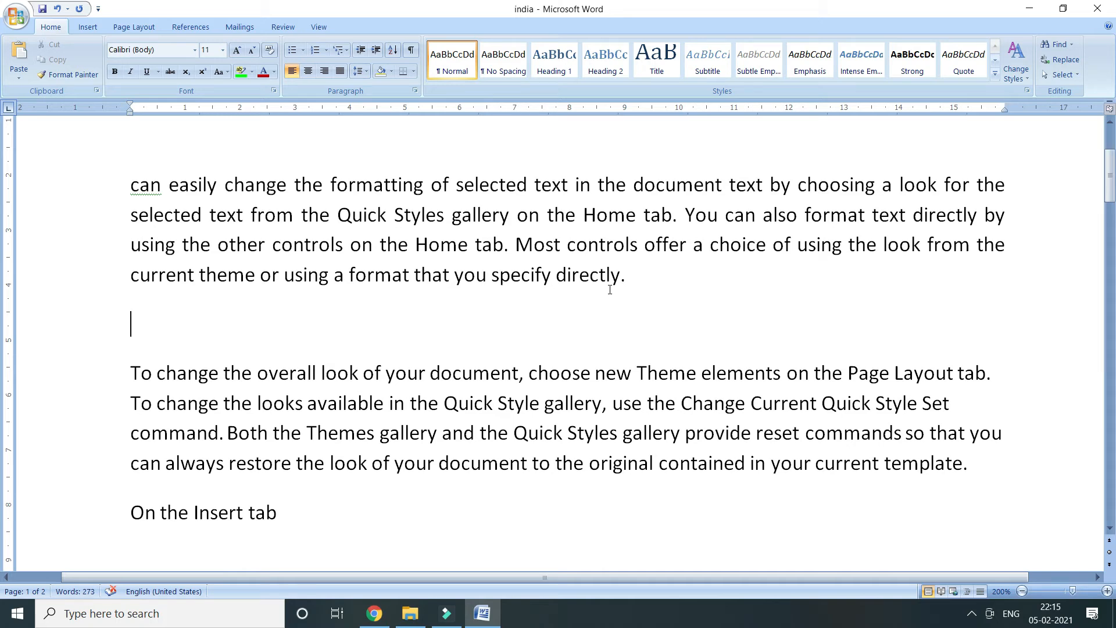
pyautogui.press('Return')
pyautogui.press('Return')
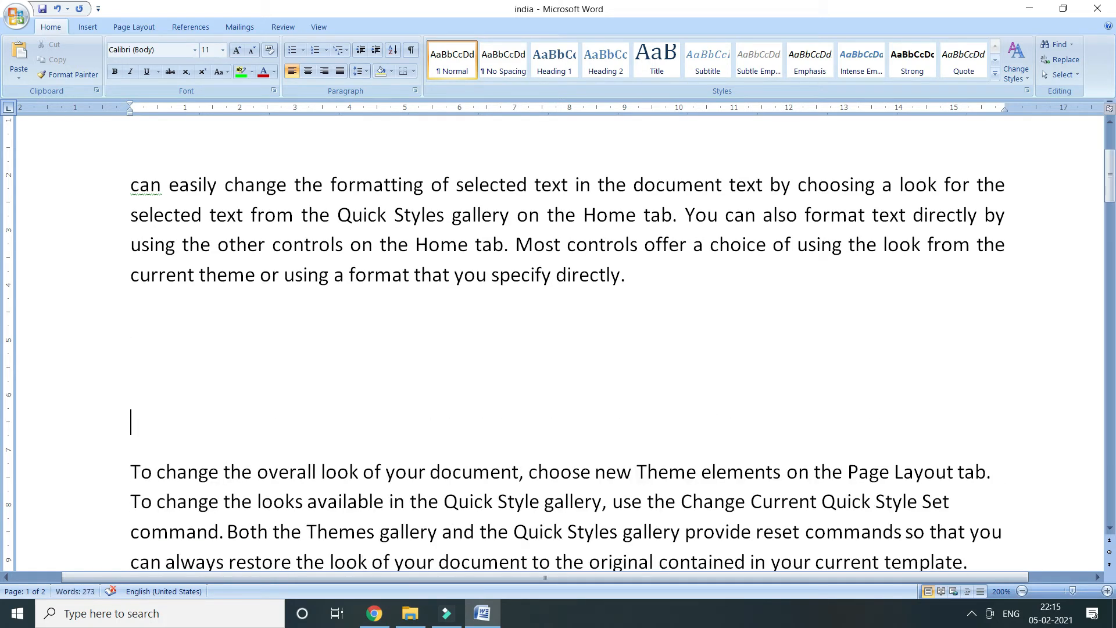
# Step: Add two blank lines below the red "On the Insert tab" heading
pyautogui.scroll(3, 475, 310)
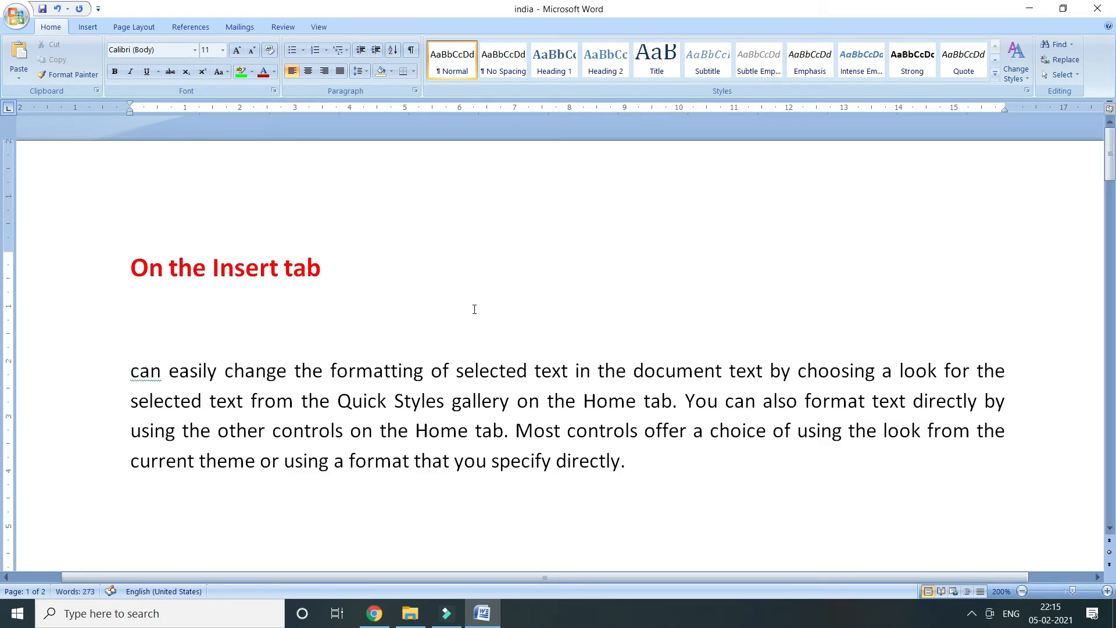
pyautogui.click(271, 314)
pyautogui.press('Return')
pyautogui.press('Return')
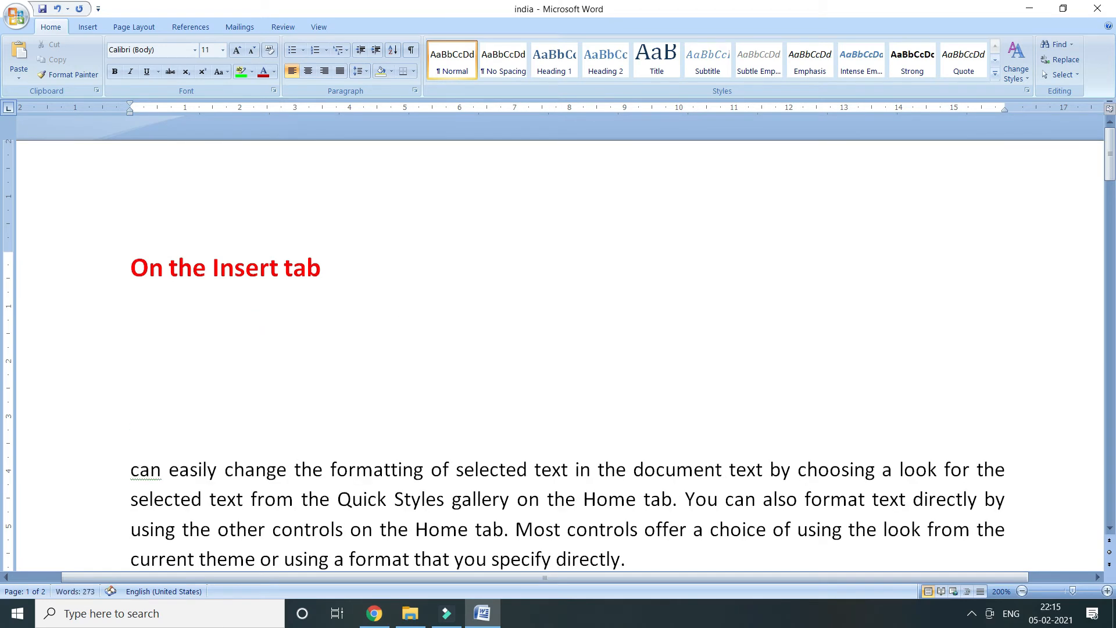
# Step: Left-align the paragraph beginning "can easily change the formatting"
pyautogui.scroll(-4, 199, 424)
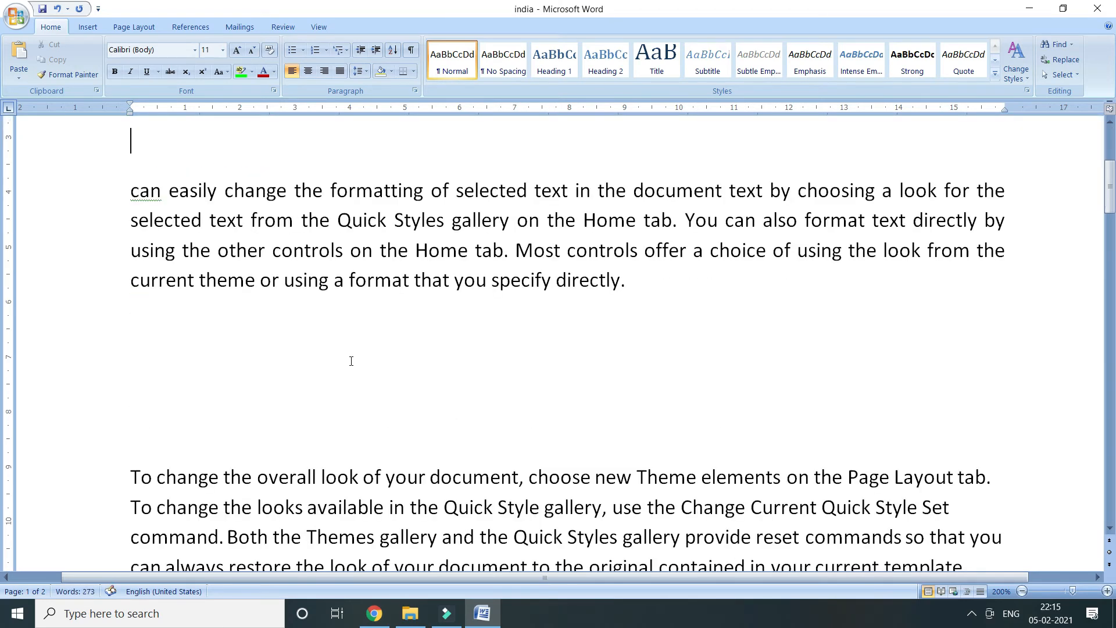
pyautogui.click(678, 289)
pyautogui.moveTo(663, 298); pyautogui.dragTo(55, 189)
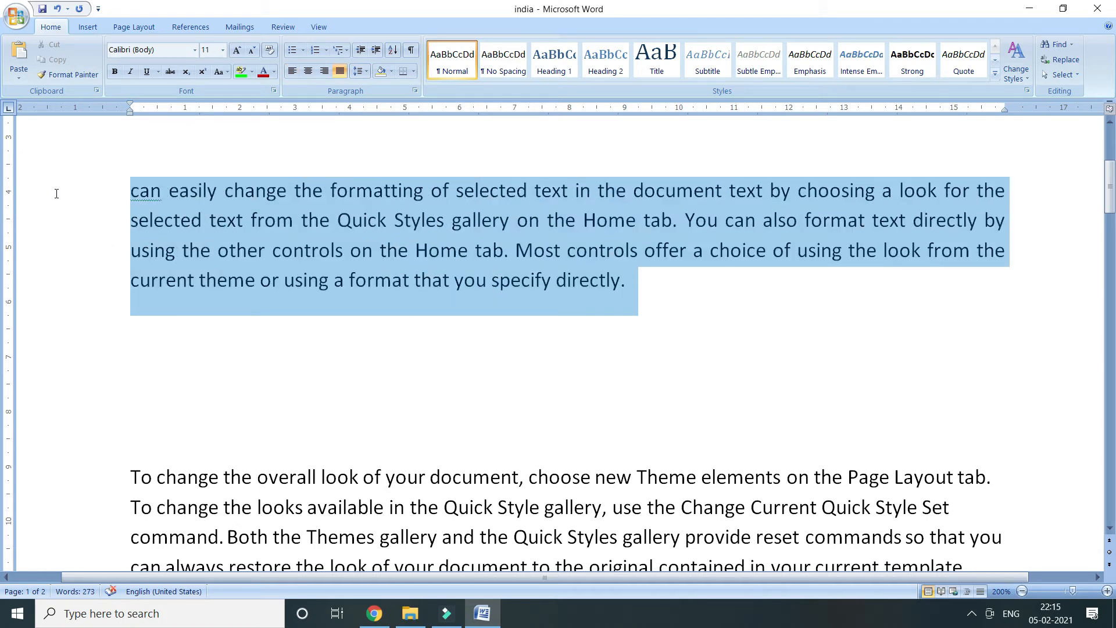
pyautogui.click(57, 192)
pyautogui.click(292, 71)
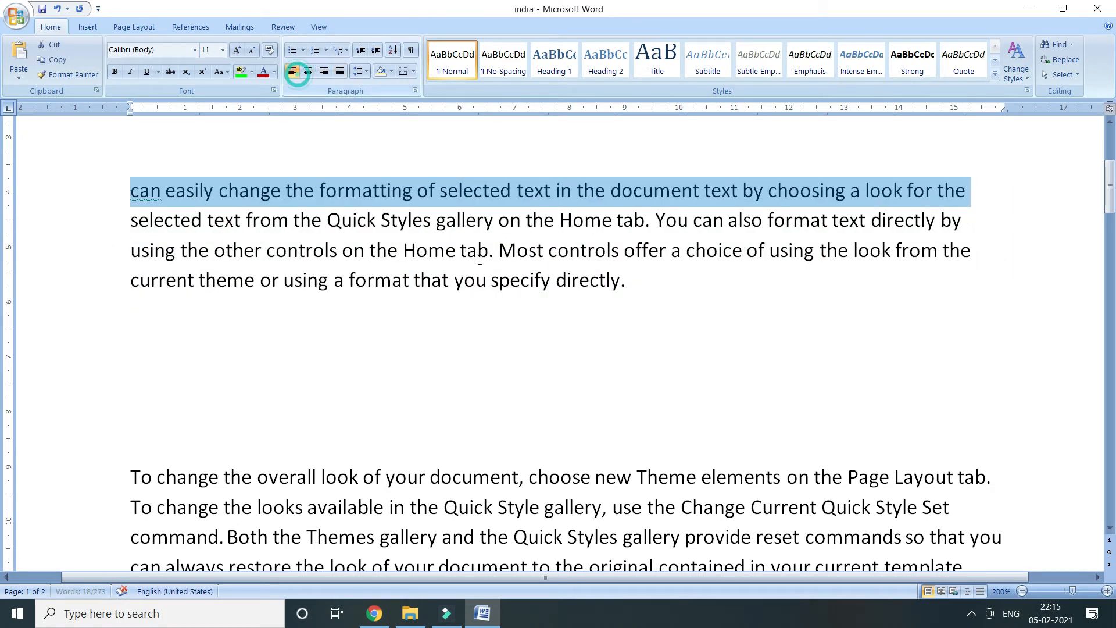
pyautogui.click(661, 295)
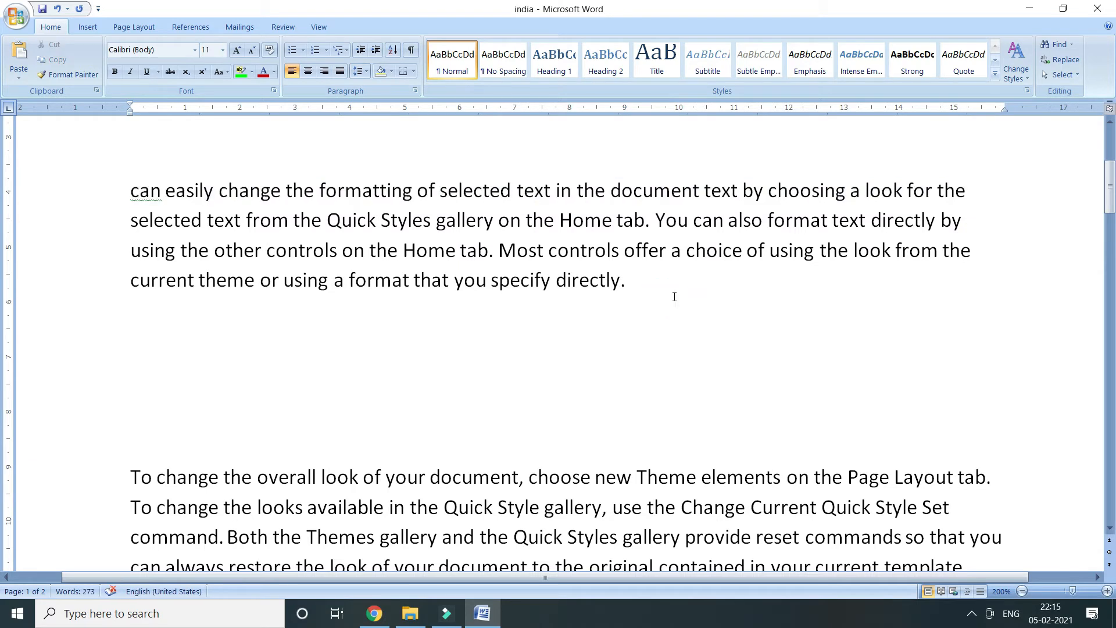
# Step: Adjust the gap below the left-aligned paragraph to two blank lines
pyautogui.press('Return')
pyautogui.press('Return')
pyautogui.press('Return')
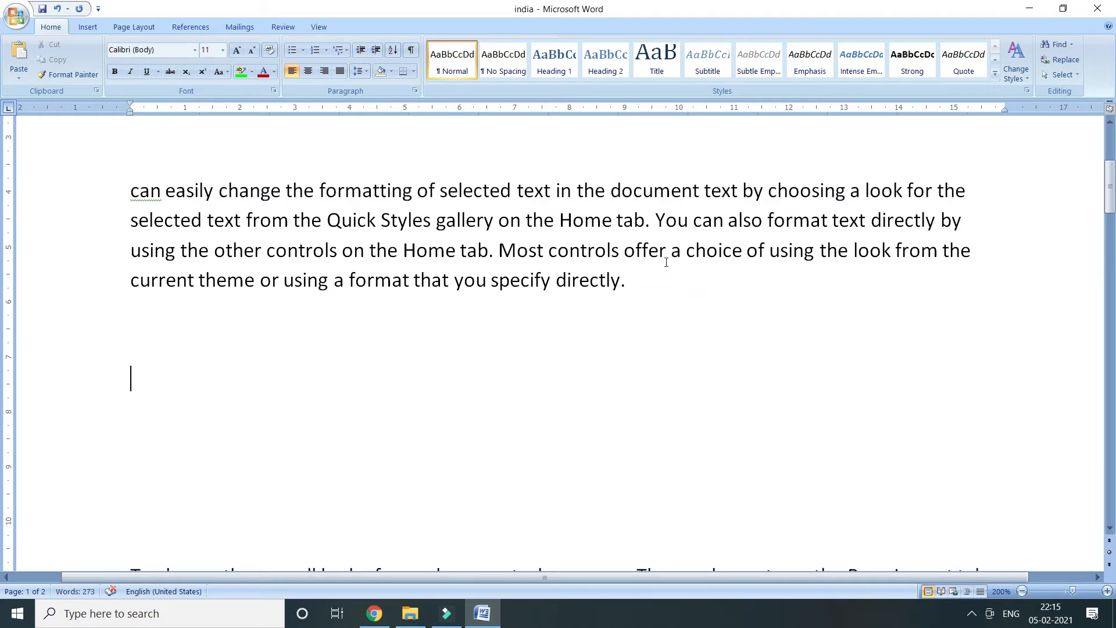
pyautogui.press('Delete')
pyautogui.press('Delete')
pyautogui.press('Delete')
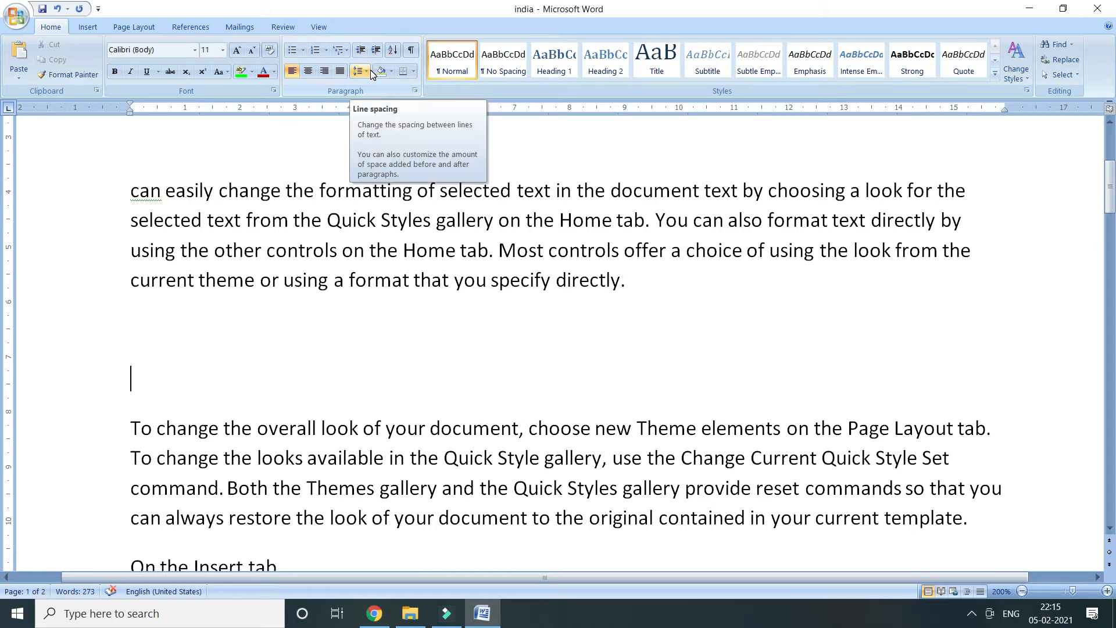
# Step: Try line spacings 1.0, 1.5, 2.5 and 1.15 on the paragraph beginning "can easily change the formatting", finishing with 1.0
pyautogui.moveTo(657, 293); pyautogui.dragTo(130, 190)
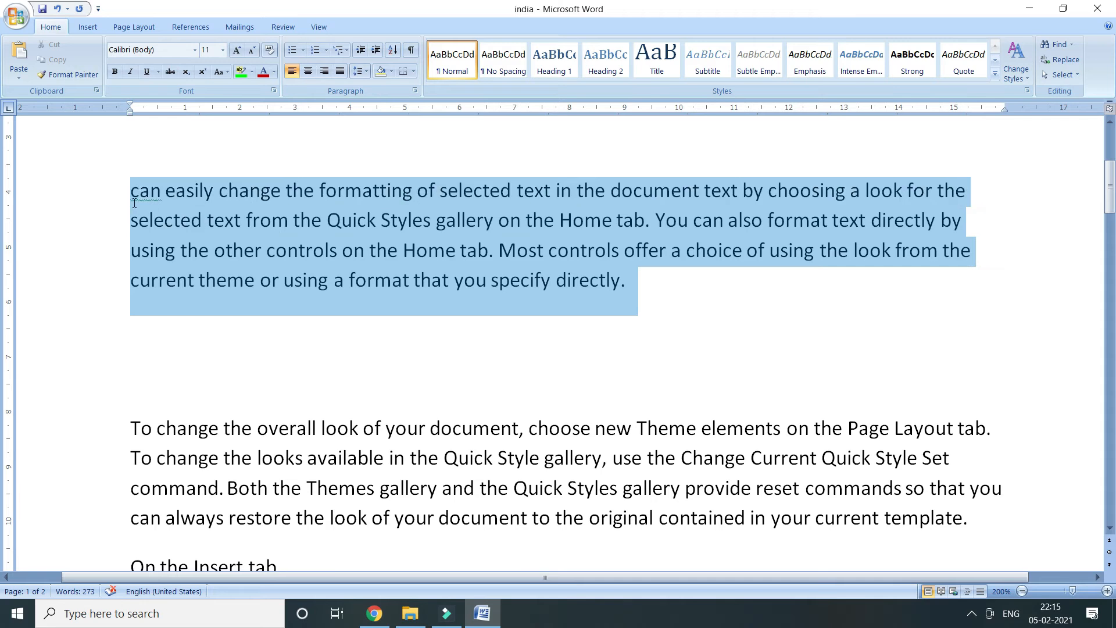
pyautogui.click(367, 72)
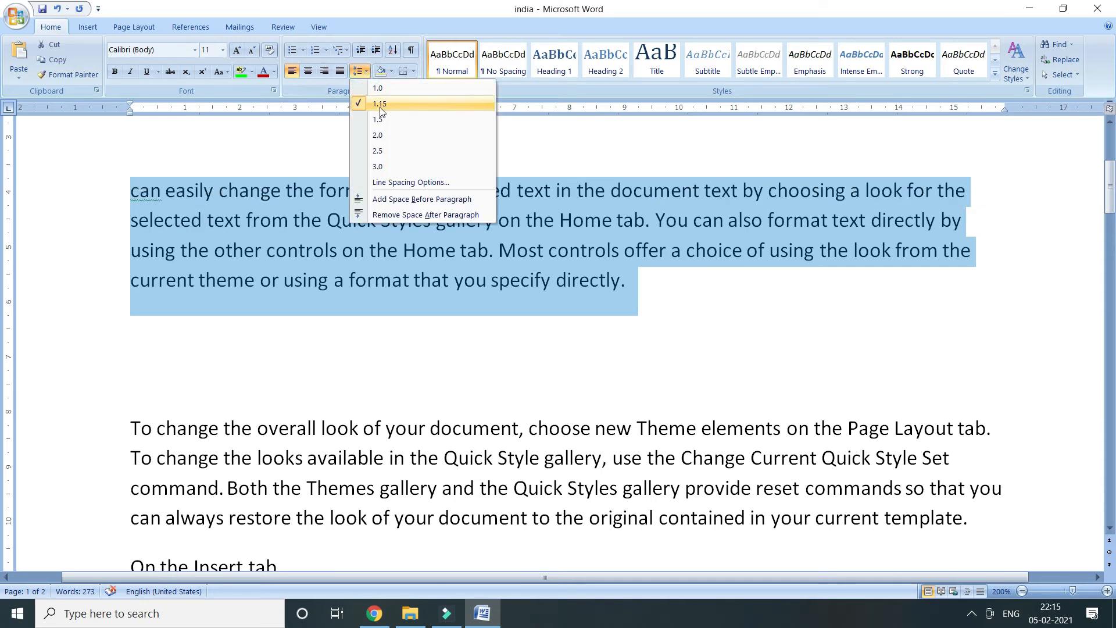
pyautogui.click(381, 92)
pyautogui.click(366, 72)
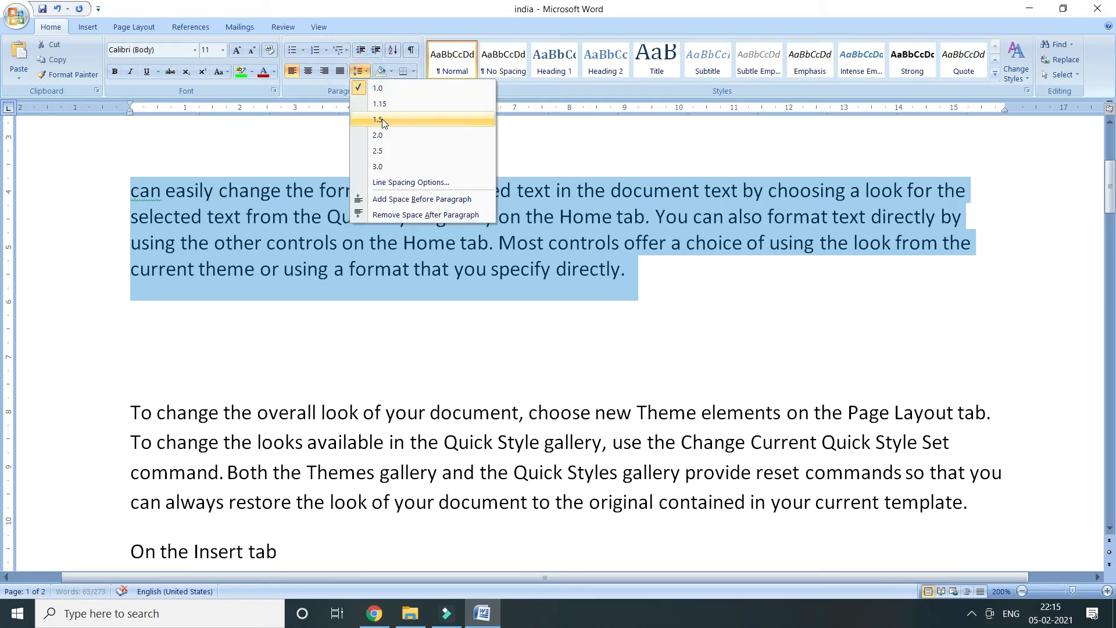
pyautogui.click(382, 119)
pyautogui.click(370, 74)
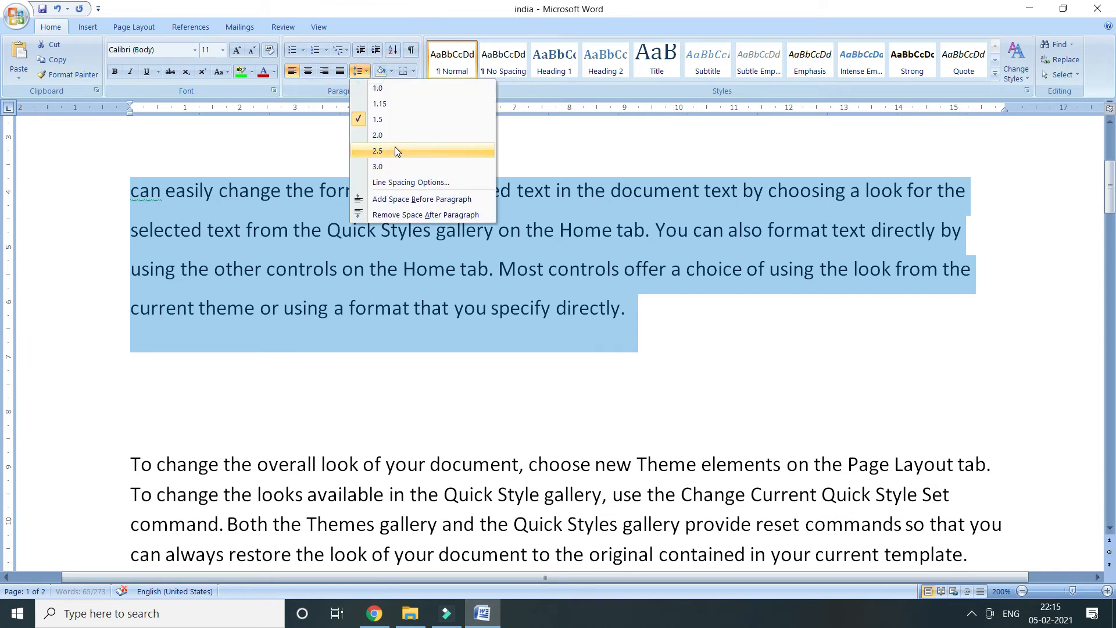
pyautogui.click(395, 146)
pyautogui.click(368, 72)
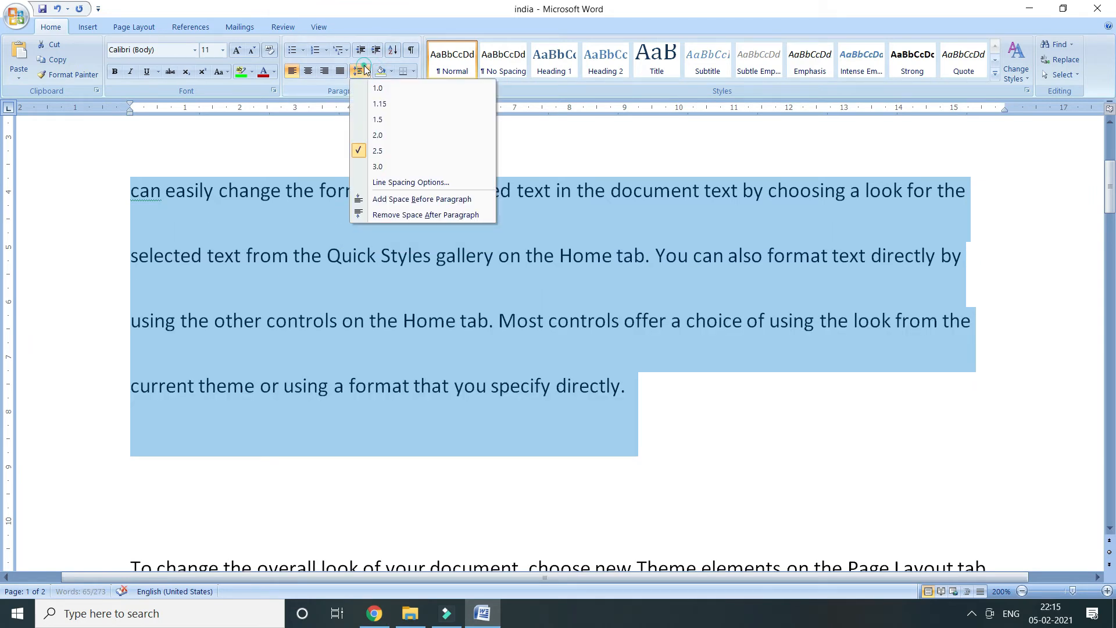
pyautogui.click(375, 106)
pyautogui.click(369, 73)
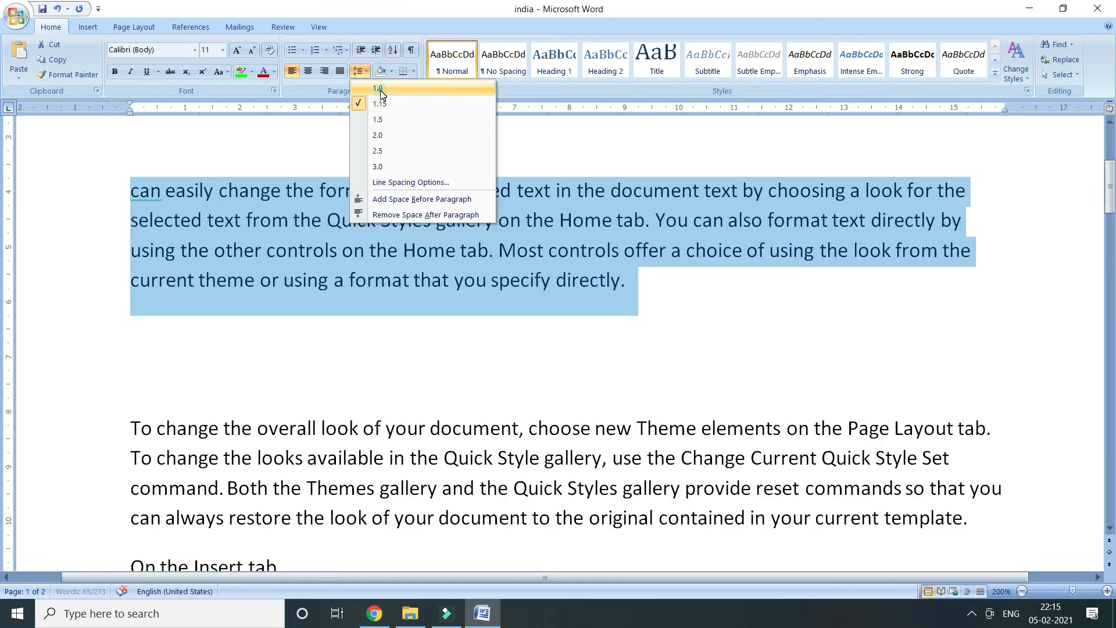
pyautogui.click(379, 89)
# Step: Remove the space after the "can easily change the formatting" paragraph and delete the blank lines before "To change the overall look"
pyautogui.click(365, 73)
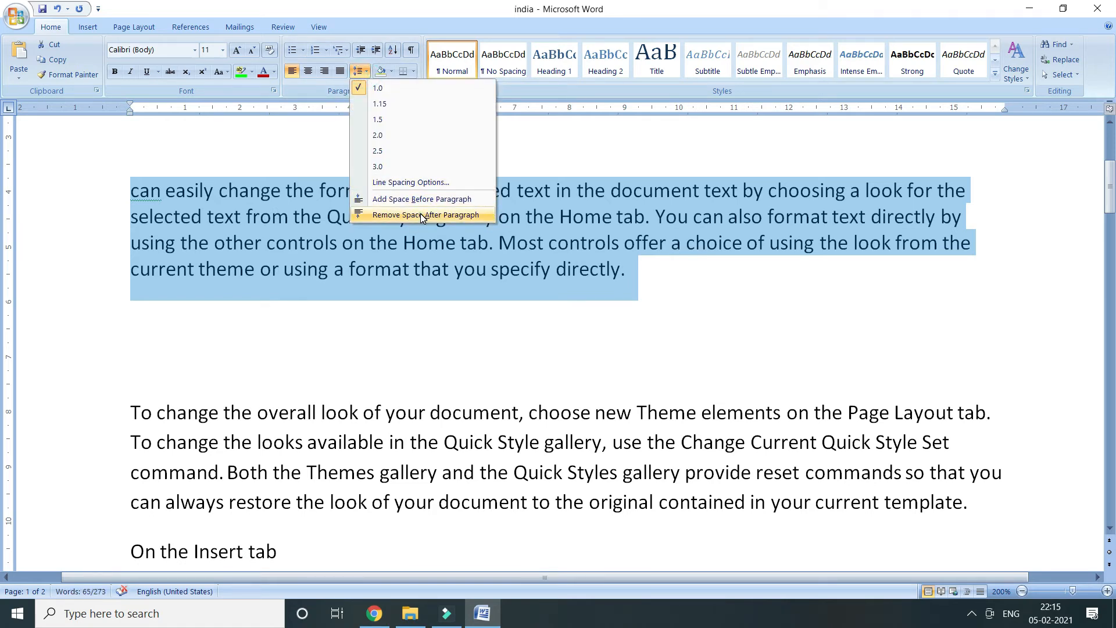
pyautogui.click(421, 214)
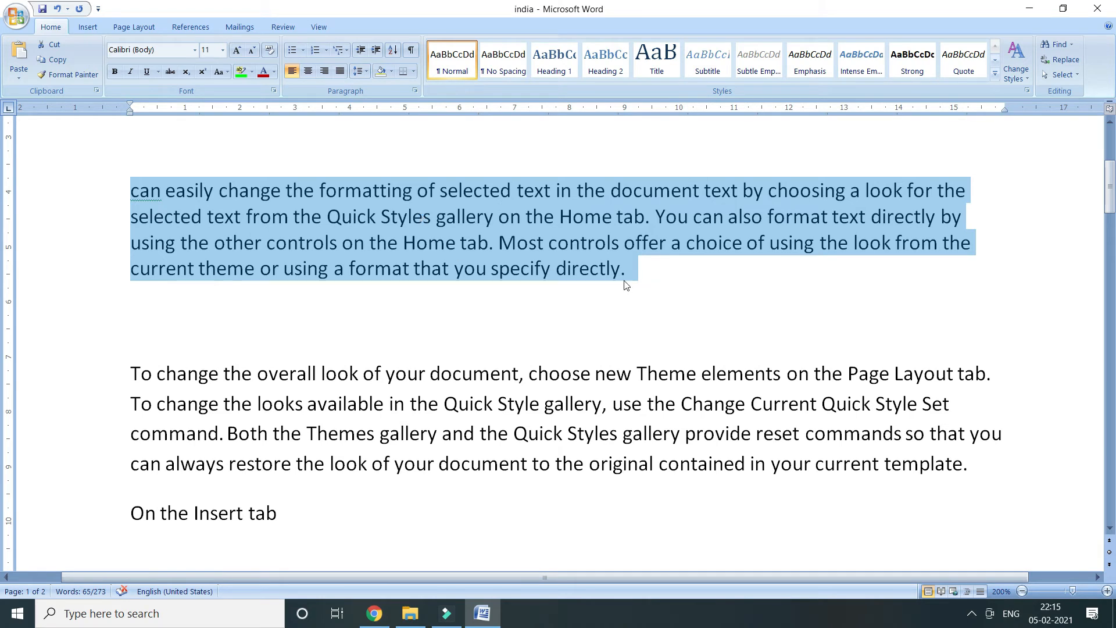
pyautogui.click(668, 301)
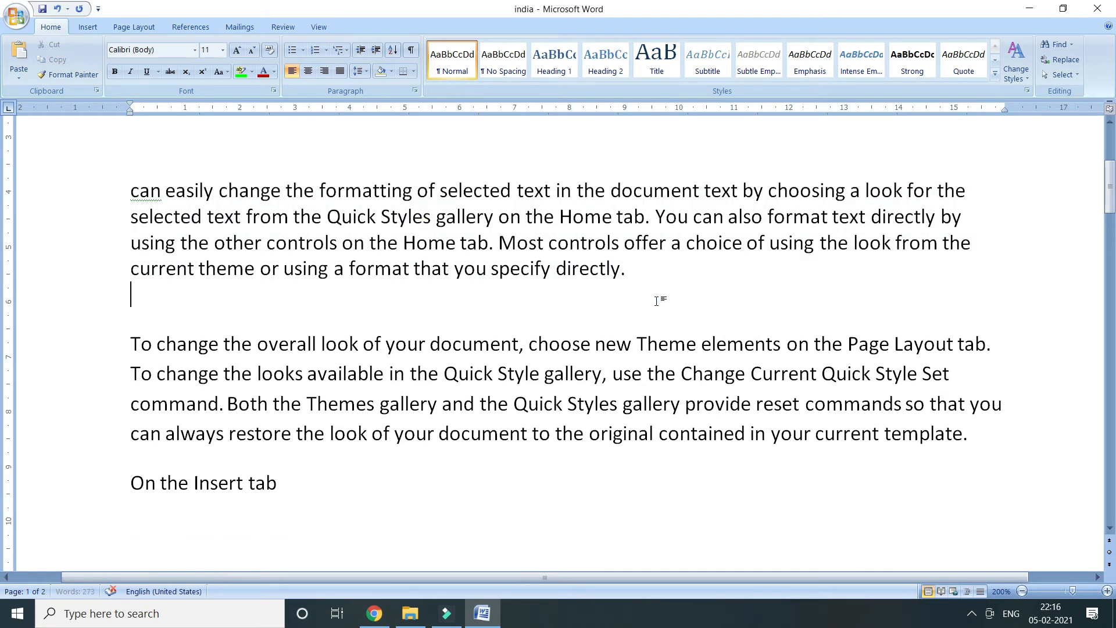
pyautogui.press('Delete')
pyautogui.press('Delete')
pyautogui.press('Delete')
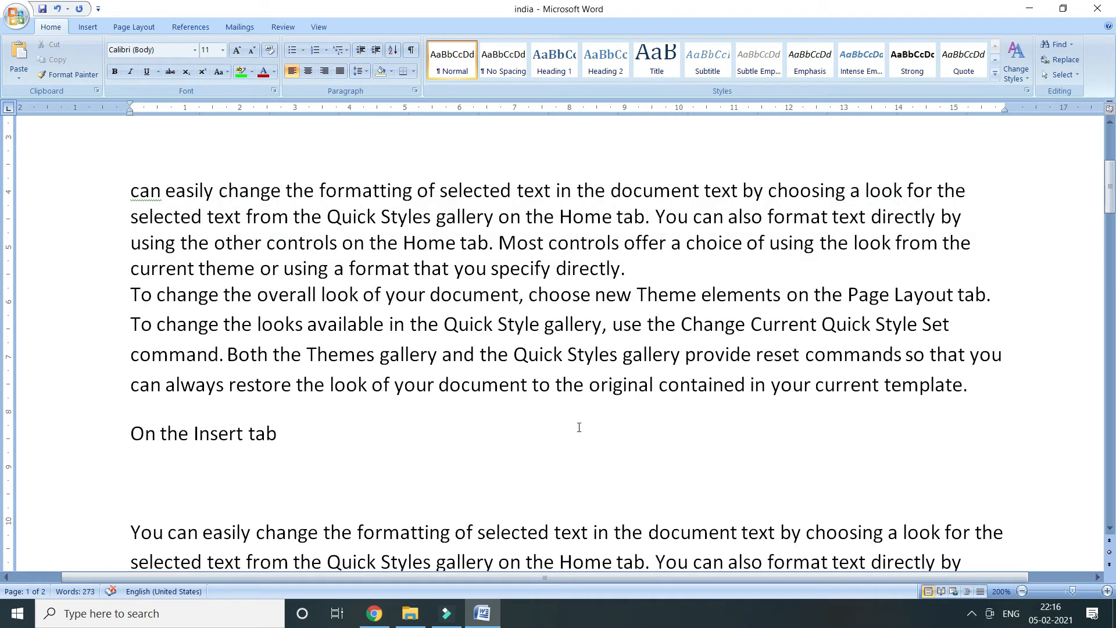
# Step: Add space after the two adjoining paragraphs, from "can easily change" through "your current template"
pyautogui.moveTo(977, 383); pyautogui.dragTo(133, 190)
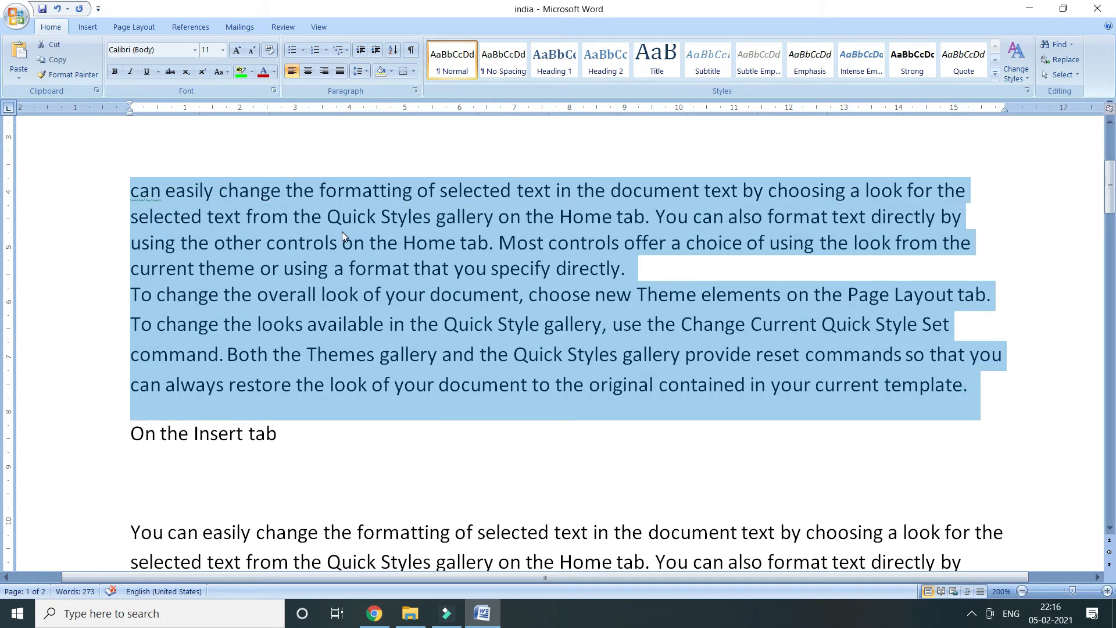
pyautogui.click(362, 71)
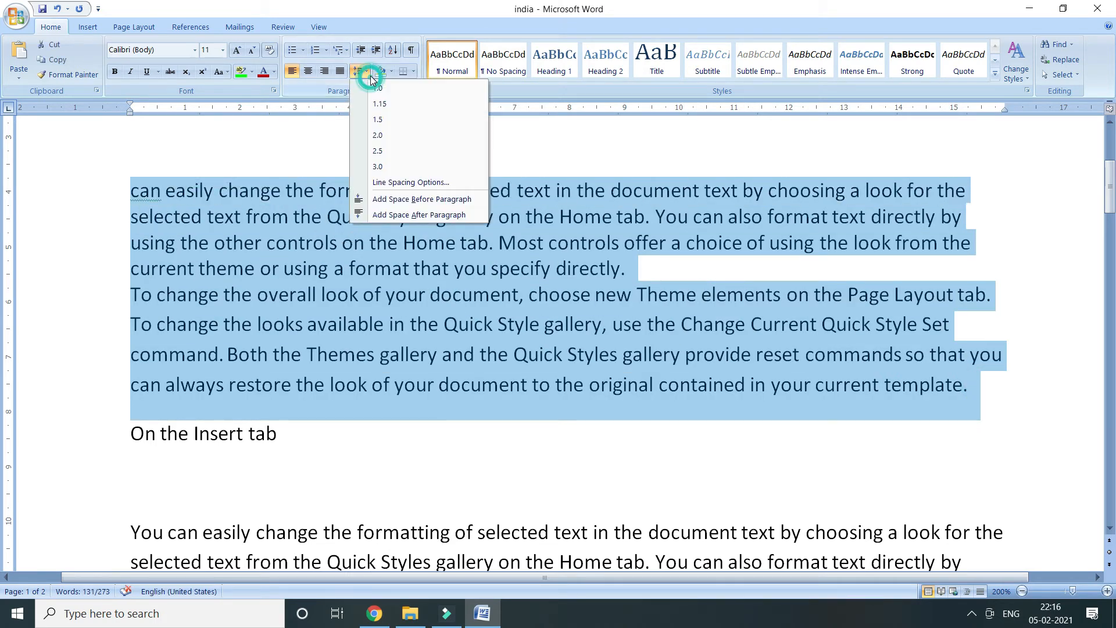
pyautogui.click(400, 215)
pyautogui.click(442, 291)
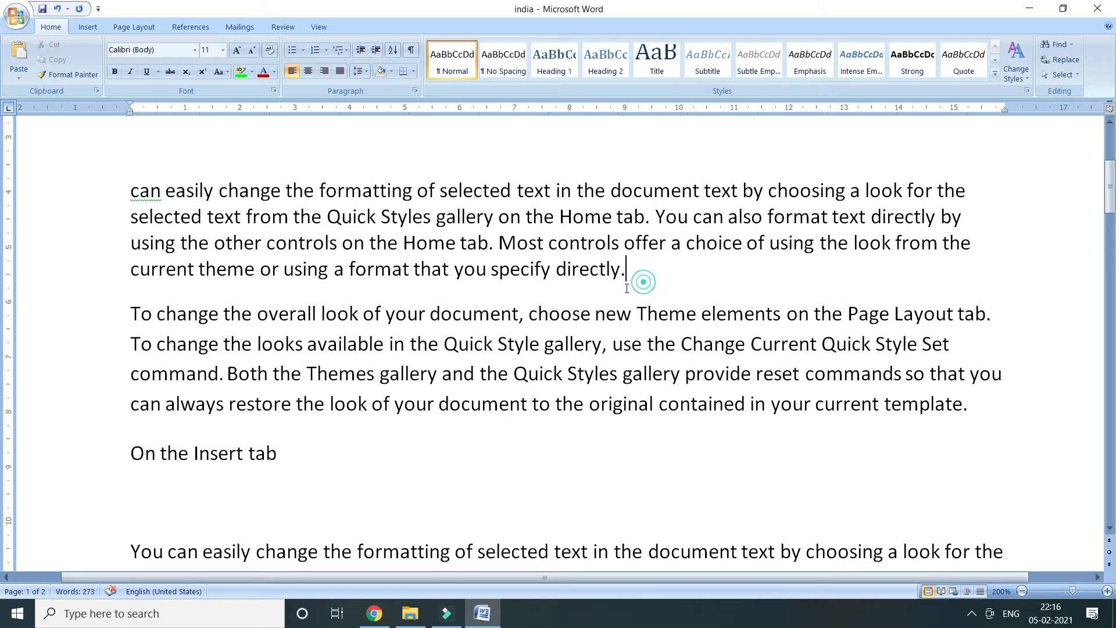
pyautogui.moveTo(643, 293); pyautogui.dragTo(111, 291)
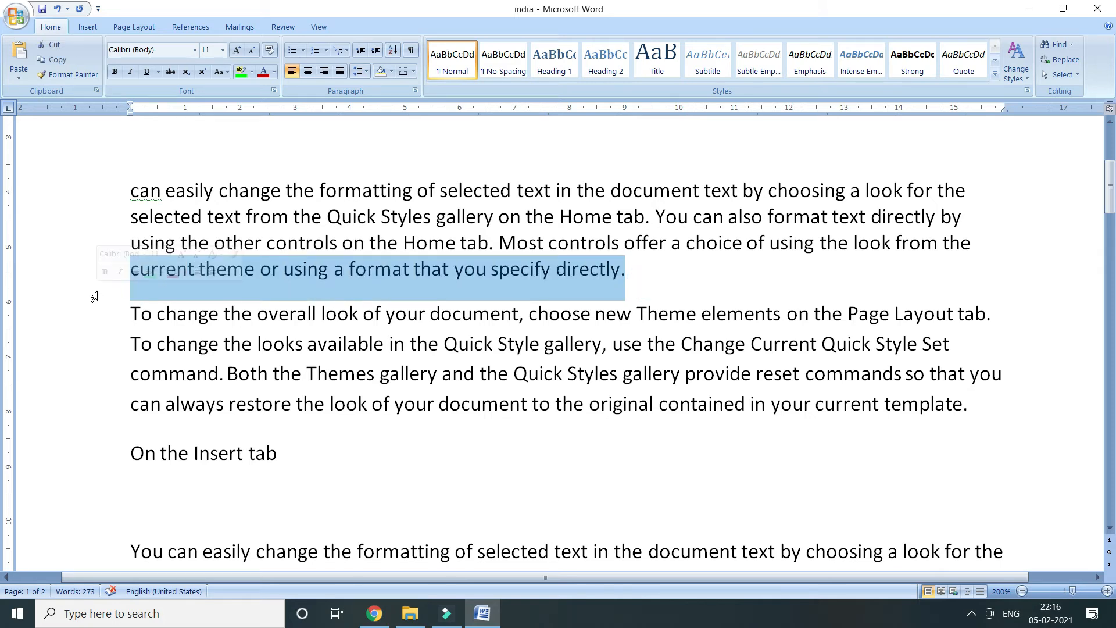
pyautogui.click(514, 431)
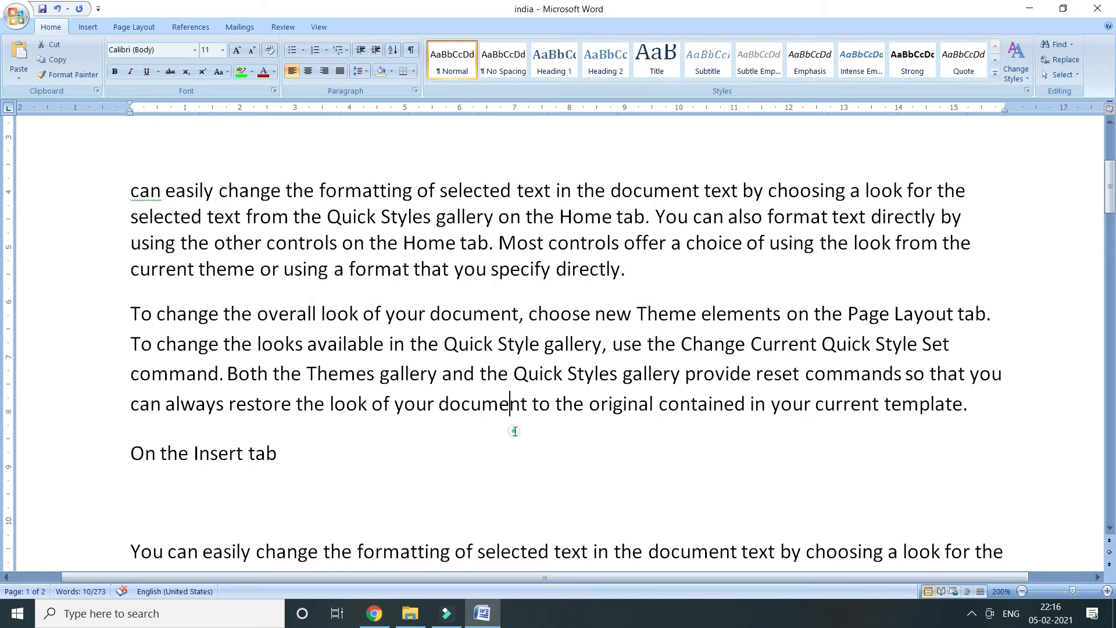
# Step: Insert two more blank lines below the black "On the Insert tab" line
pyautogui.click(351, 462)
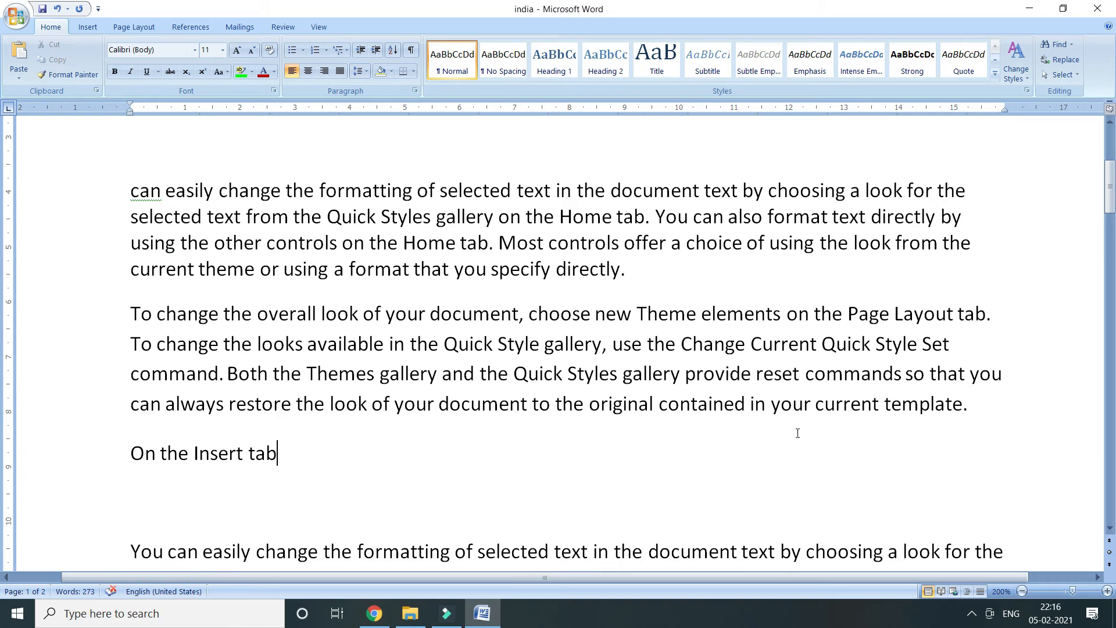
pyautogui.press('Return')
pyautogui.press('Return')
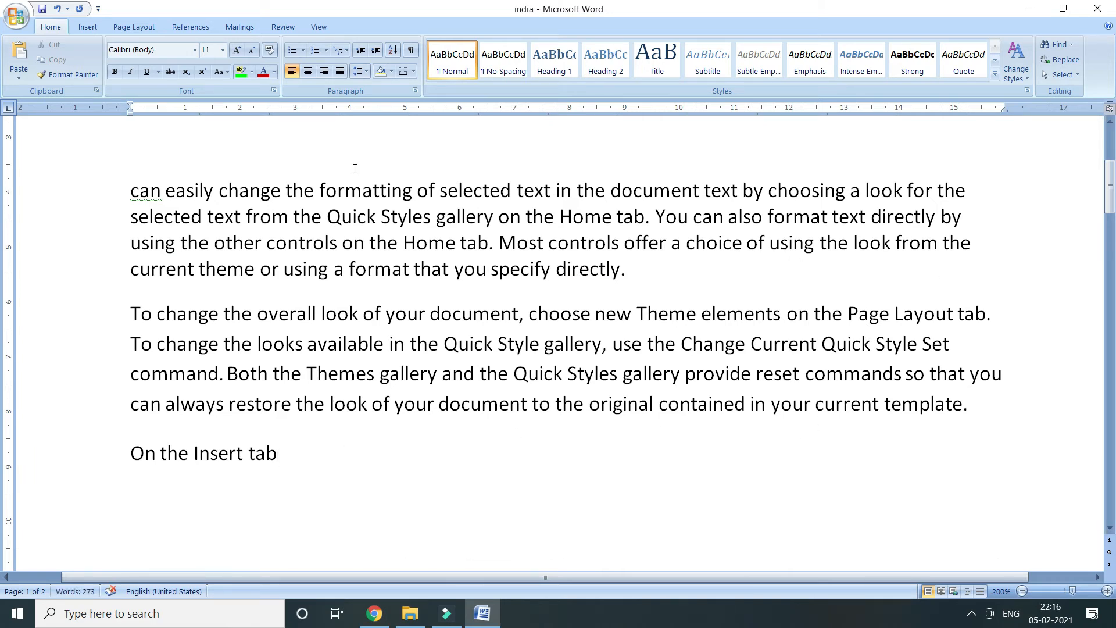
pyautogui.click(361, 72)
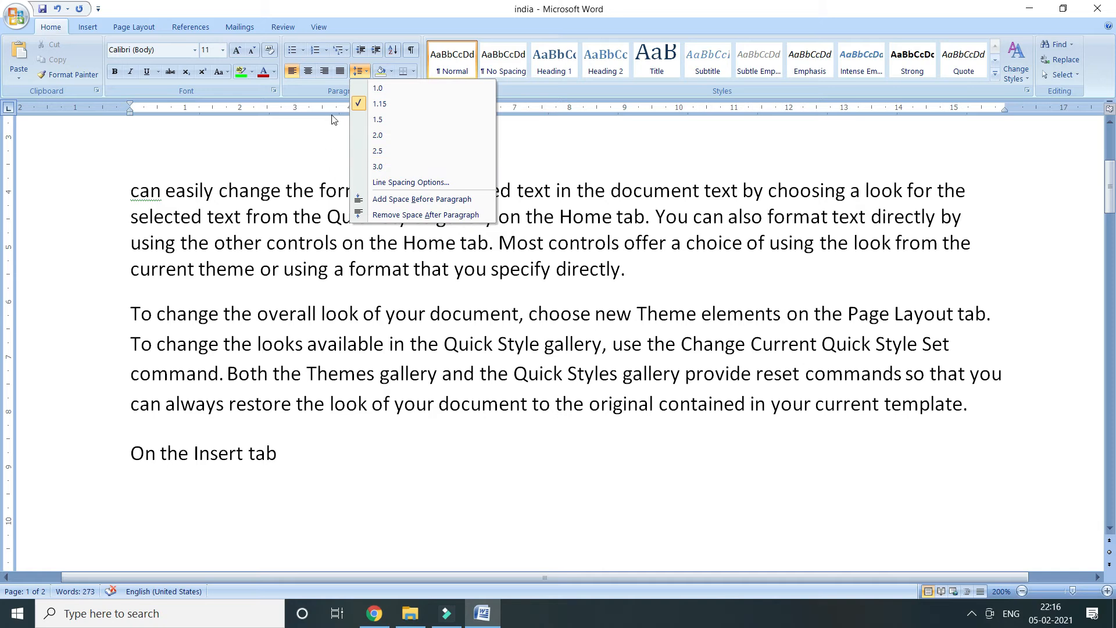
pyautogui.click(290, 134)
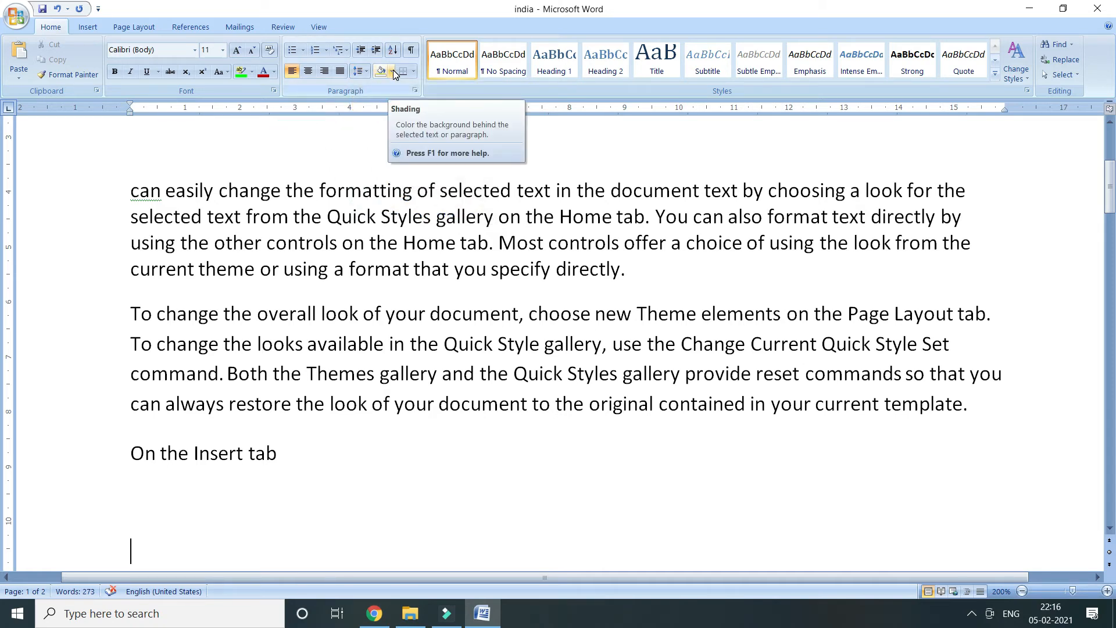
# Step: Apply light tan theme-color shading to the blank line below the black "On the Insert tab" line
pyautogui.click(393, 70)
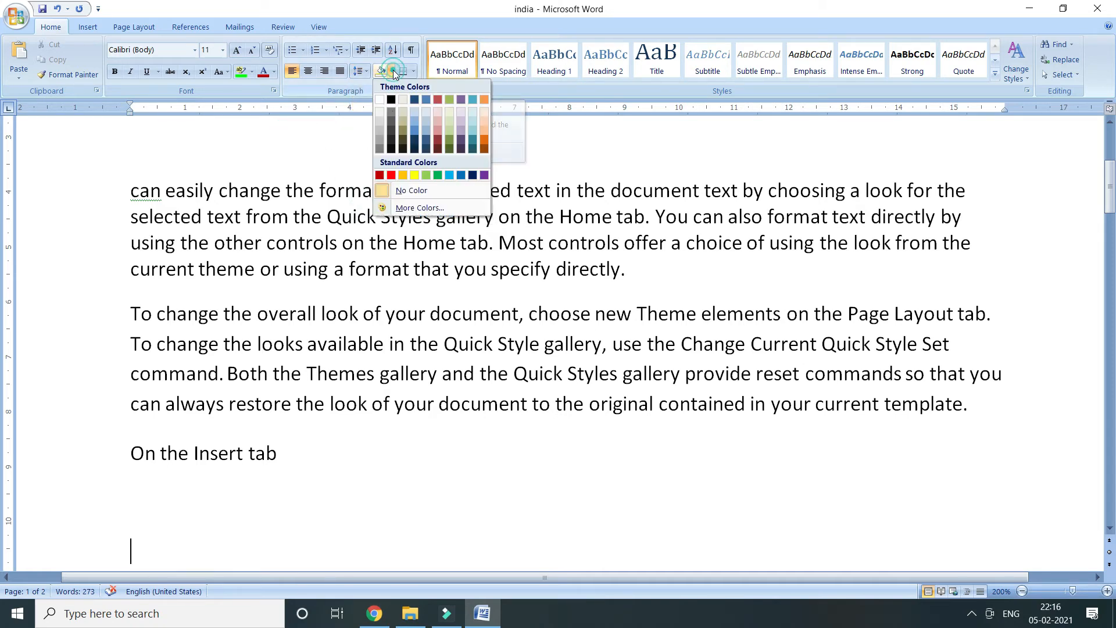
pyautogui.click(404, 102)
pyautogui.scroll(-3, 323, 291)
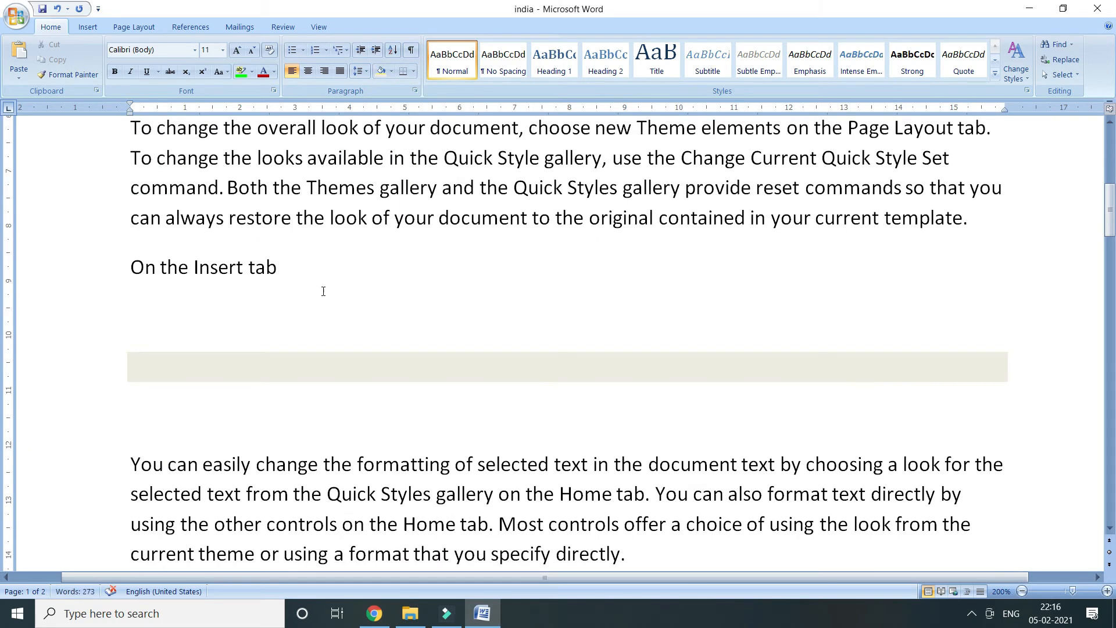
pyautogui.click(292, 260)
# Step: Shade the paragraph beginning "can easily change the formatting" with a light gray theme color
pyautogui.scroll(3, 308, 256)
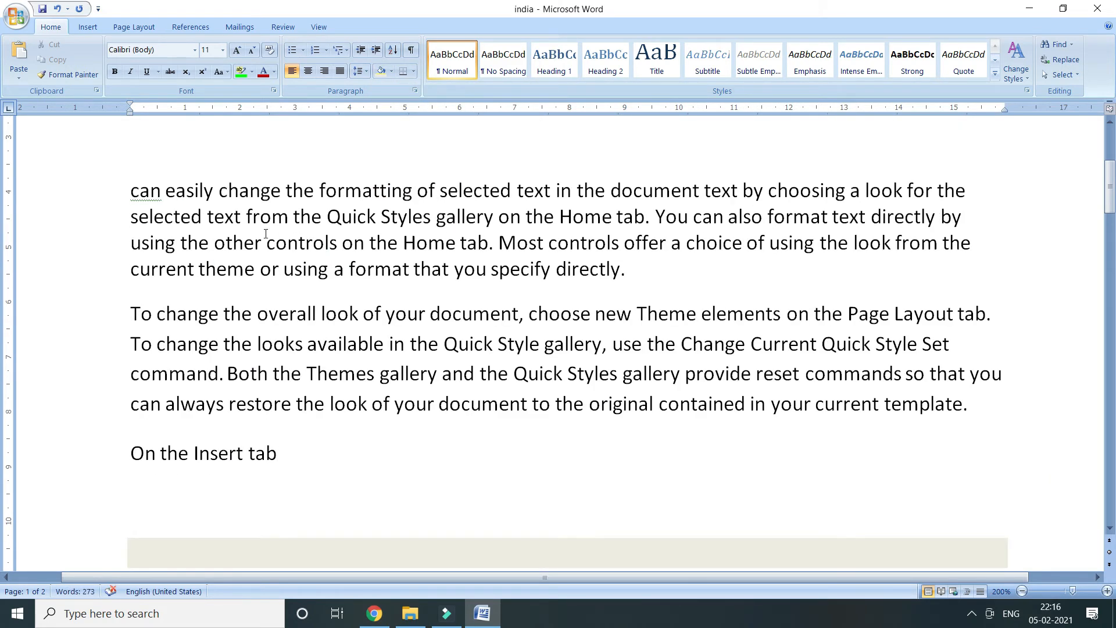
pyautogui.click(129, 181)
pyautogui.click(393, 71)
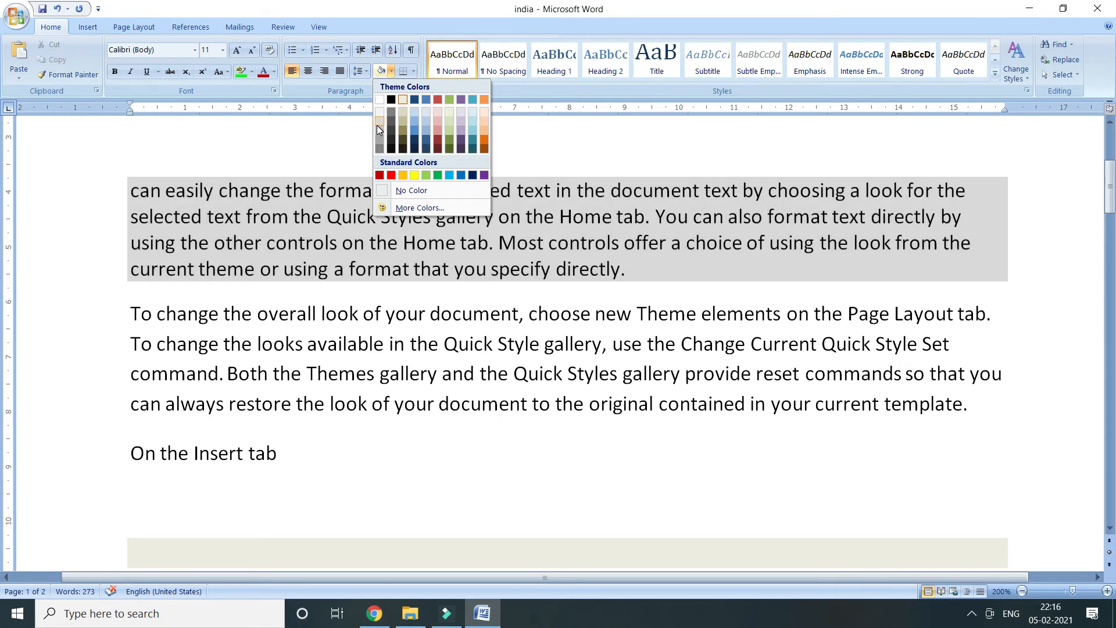
pyautogui.click(377, 125)
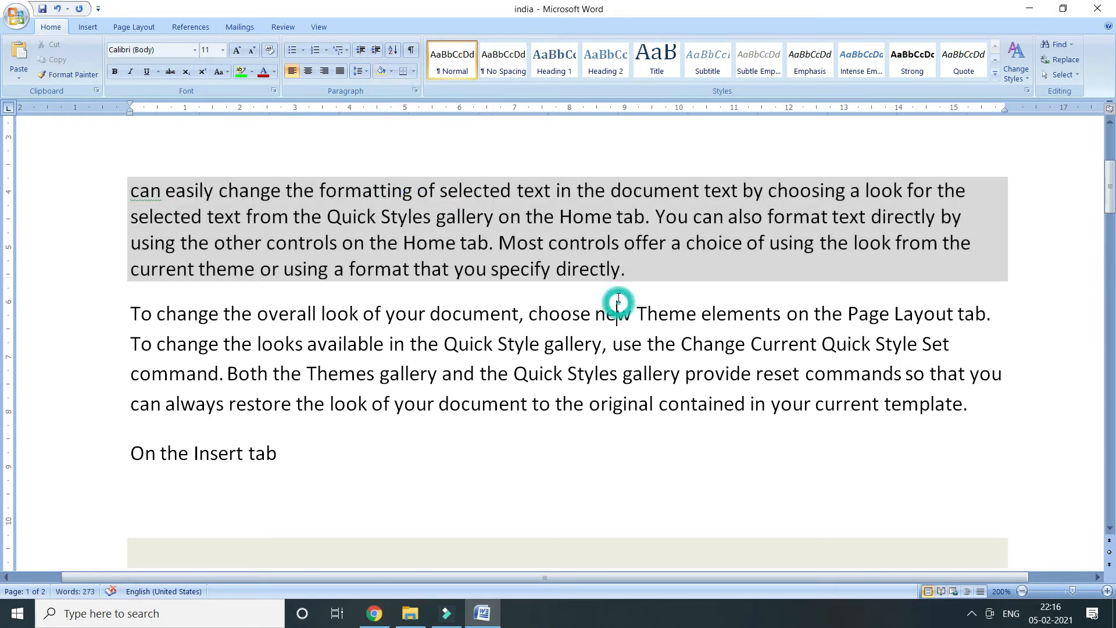
pyautogui.scroll(-2, 617, 287)
pyautogui.scroll(2, 617, 286)
# Step: Add two blank lines at the end of the gray-shaded paragraph, after "specify directly."
pyautogui.click(630, 276)
pyautogui.press('Return')
pyautogui.press('Return')
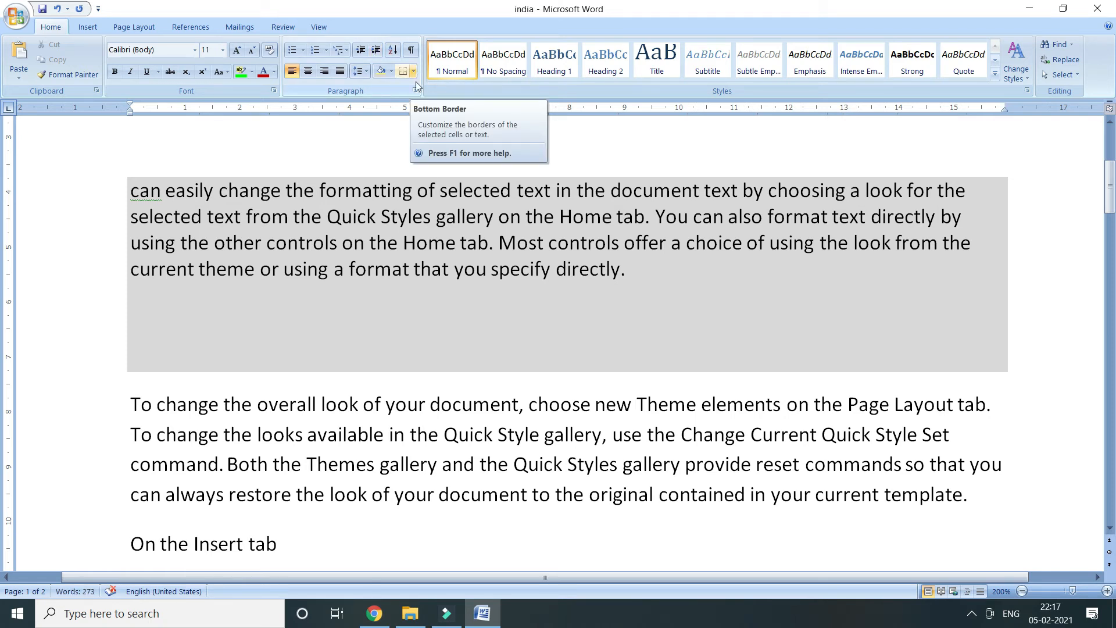
# Step: Apply outside borders to the paragraph beginning "To change the overall look of your document"
pyautogui.scroll(-2, 398, 163)
pyautogui.click(128, 223)
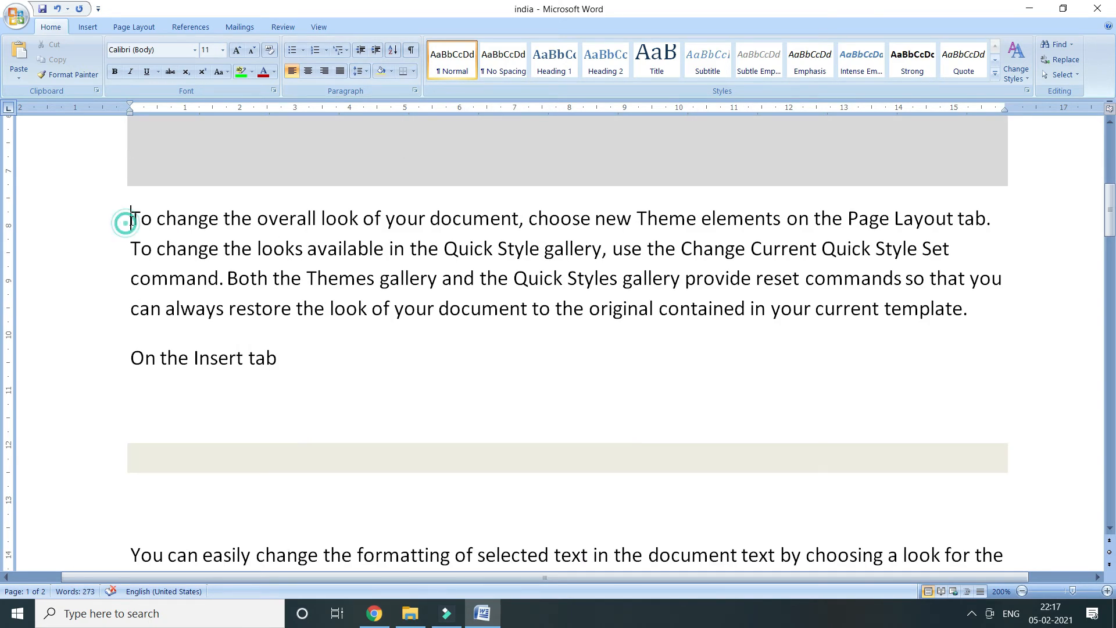
pyautogui.click(412, 71)
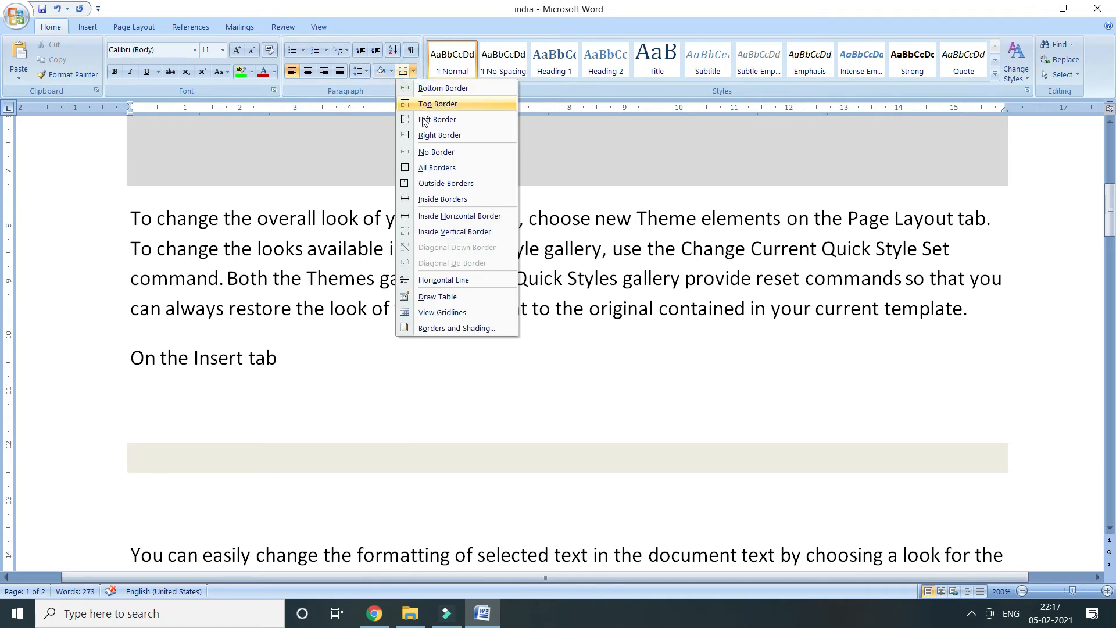
pyautogui.click(424, 180)
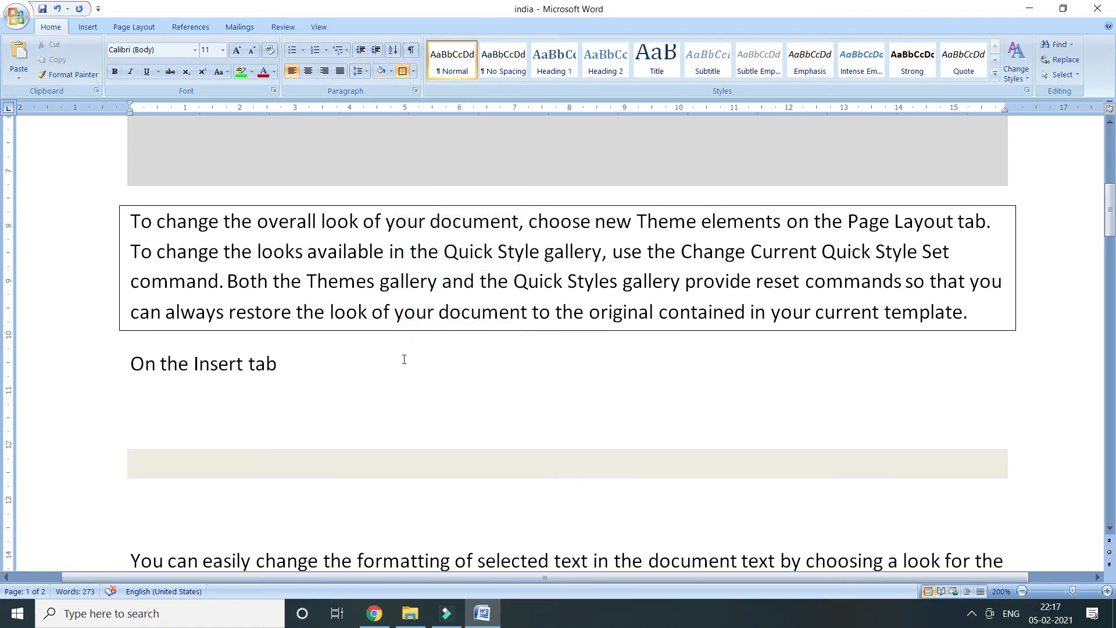
pyautogui.scroll(1, 404, 359)
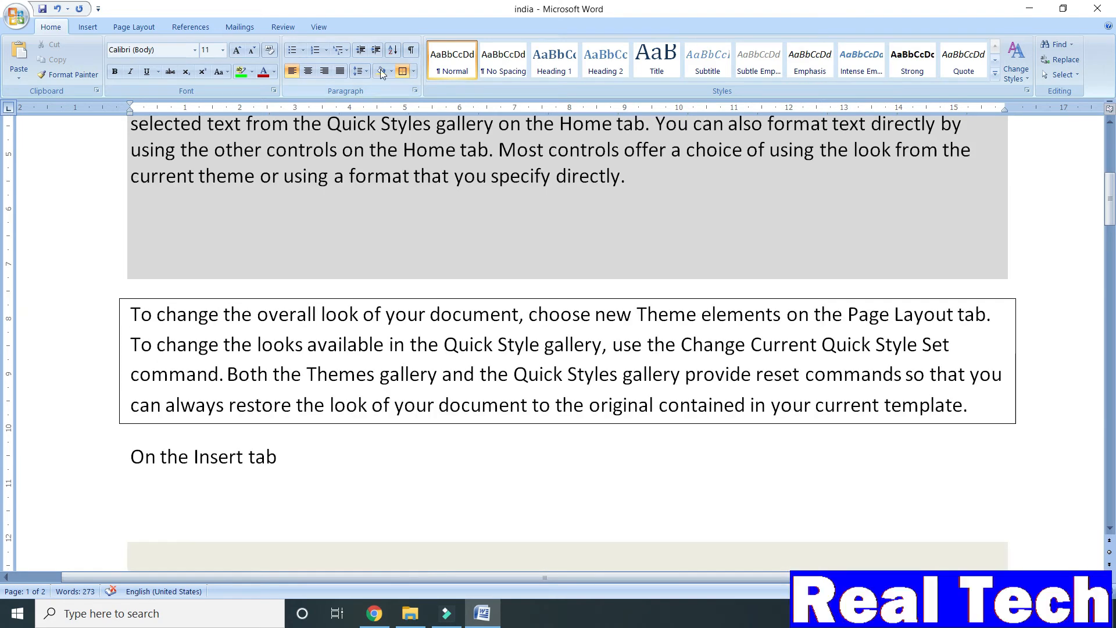
pyautogui.click(415, 72)
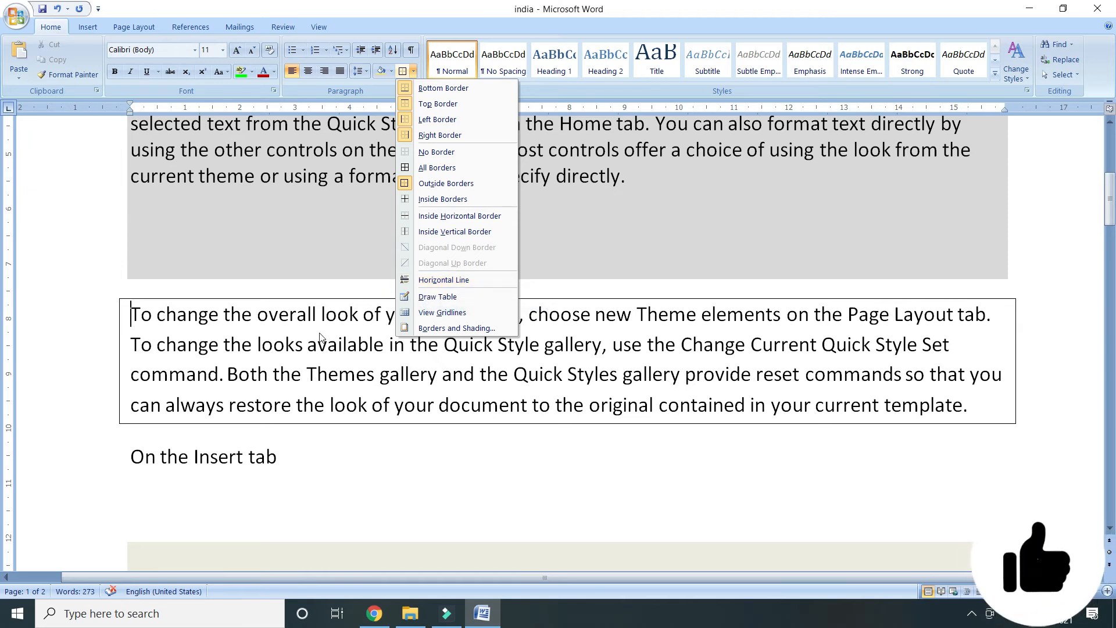
pyautogui.click(319, 337)
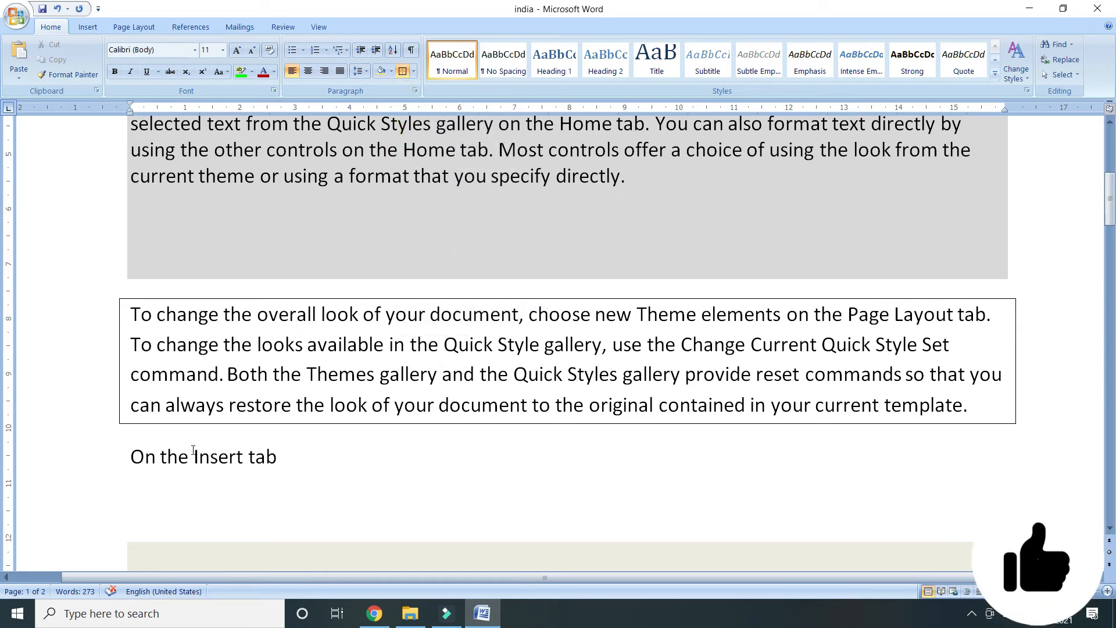
# Step: Insert a blank line between the bordered paragraph and the black "On the Insert tab" line
pyautogui.click(124, 459)
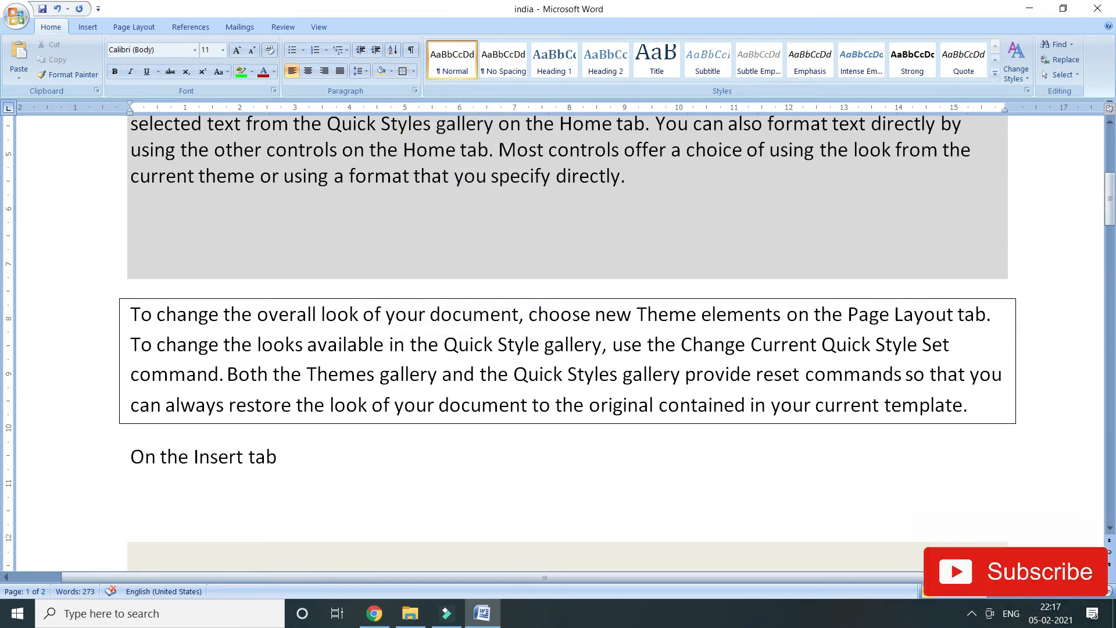
pyautogui.press('Return')
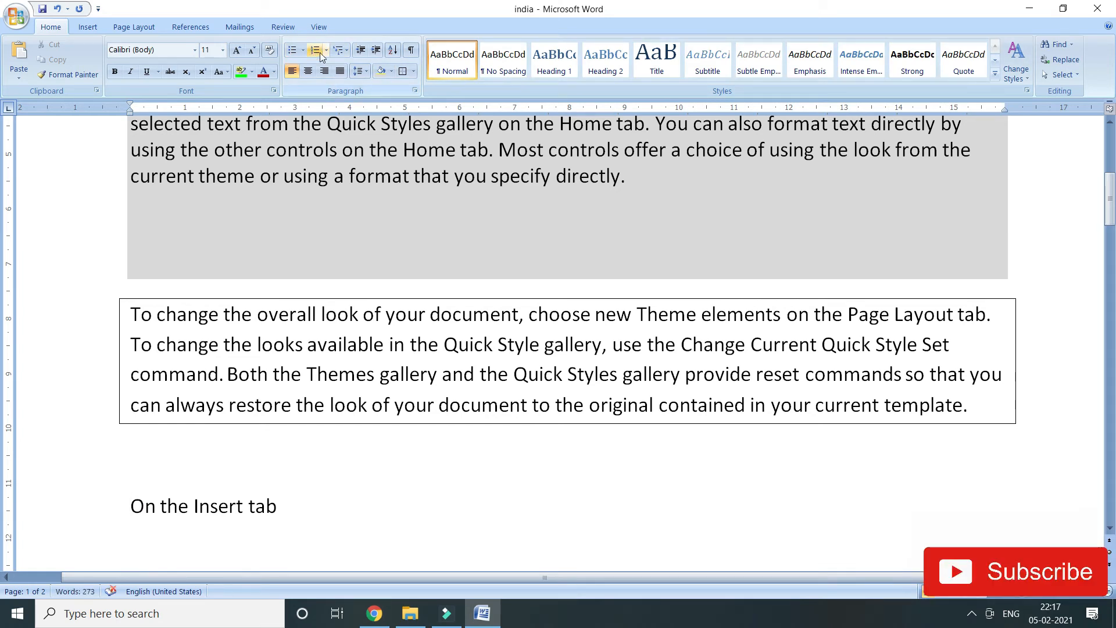
# Step: Delete the red "On the Insert tab" heading at the start of the document
pyautogui.scroll(5, 332, 230)
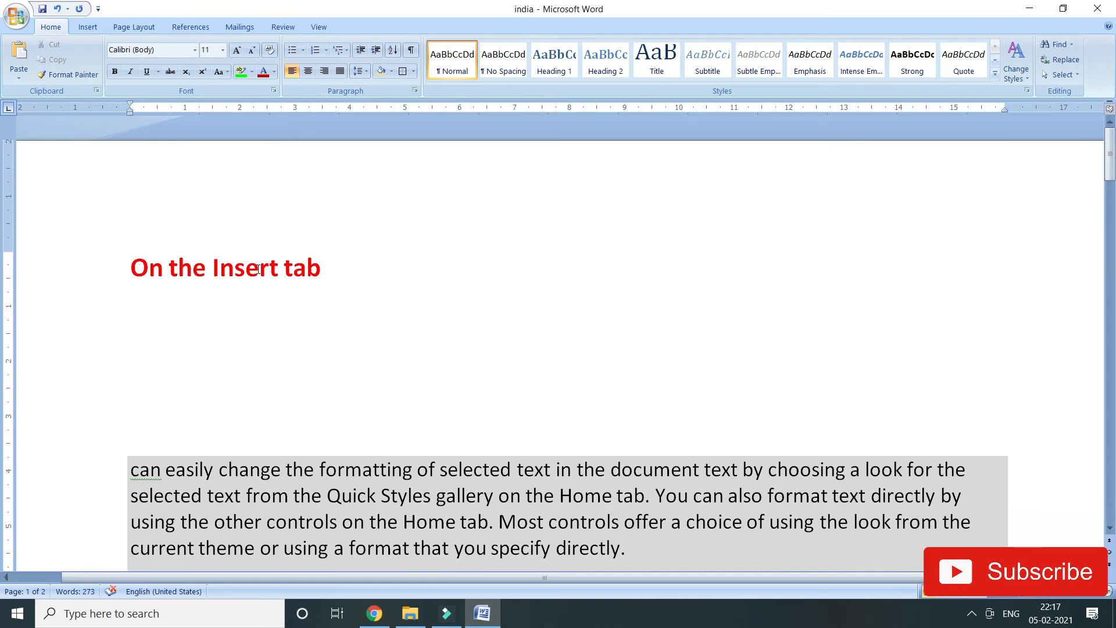
pyautogui.click(213, 293)
pyautogui.moveTo(376, 272); pyautogui.dragTo(83, 285)
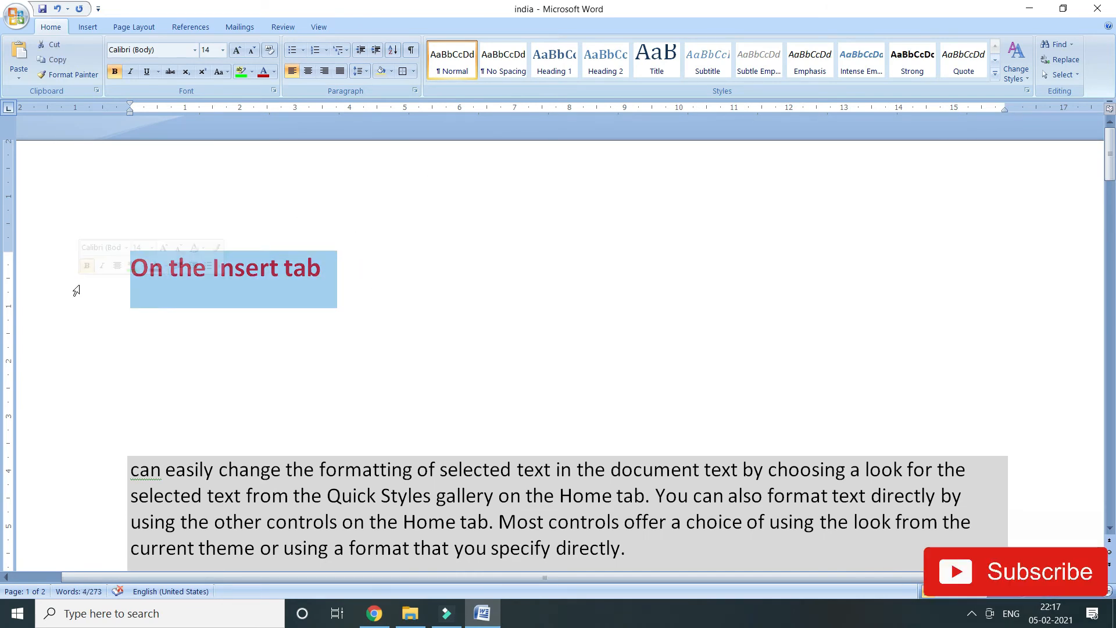
pyautogui.press('Delete')
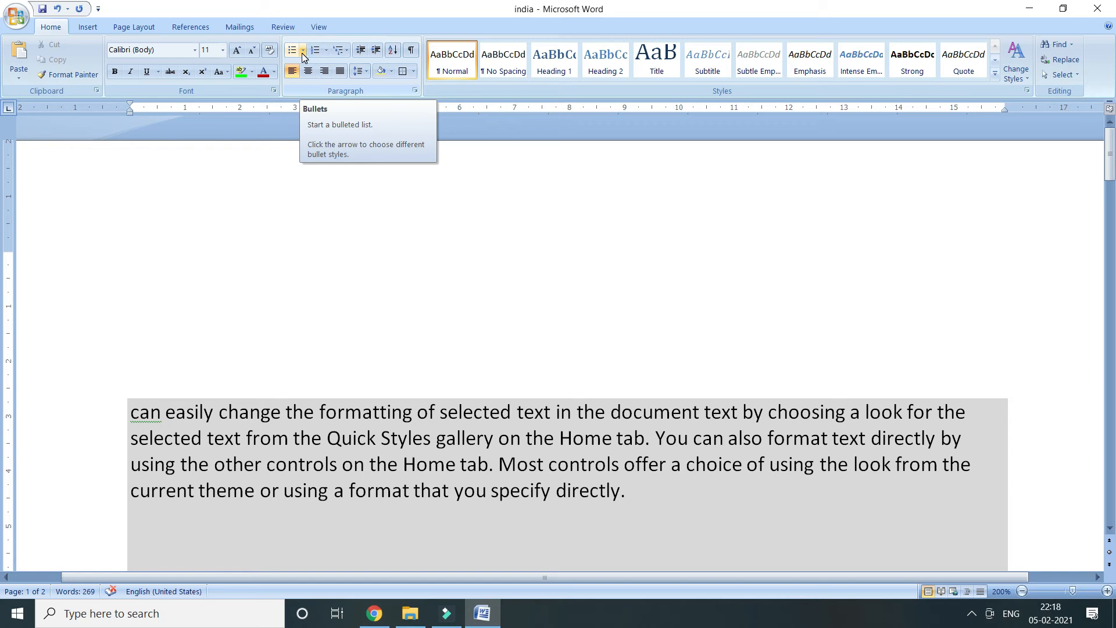
# Step: Enter "2 types", "Ordered list" and "Unordered list" on separate lines at the start of the document
pyautogui.write('2')
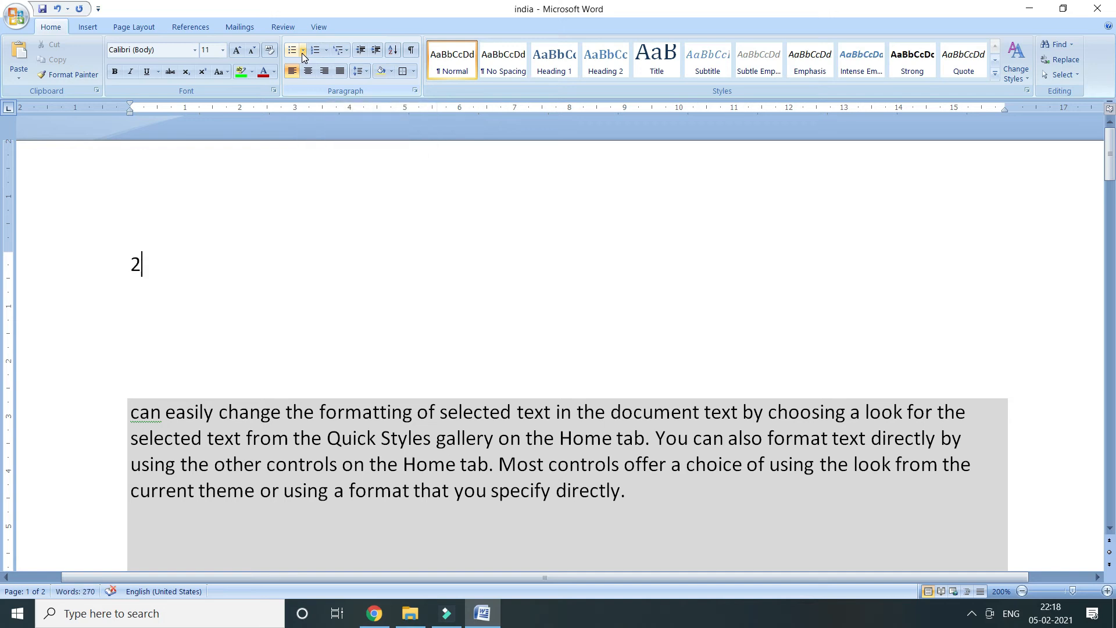
pyautogui.write(' types')
pyautogui.press('Return')
pyautogui.write('or')
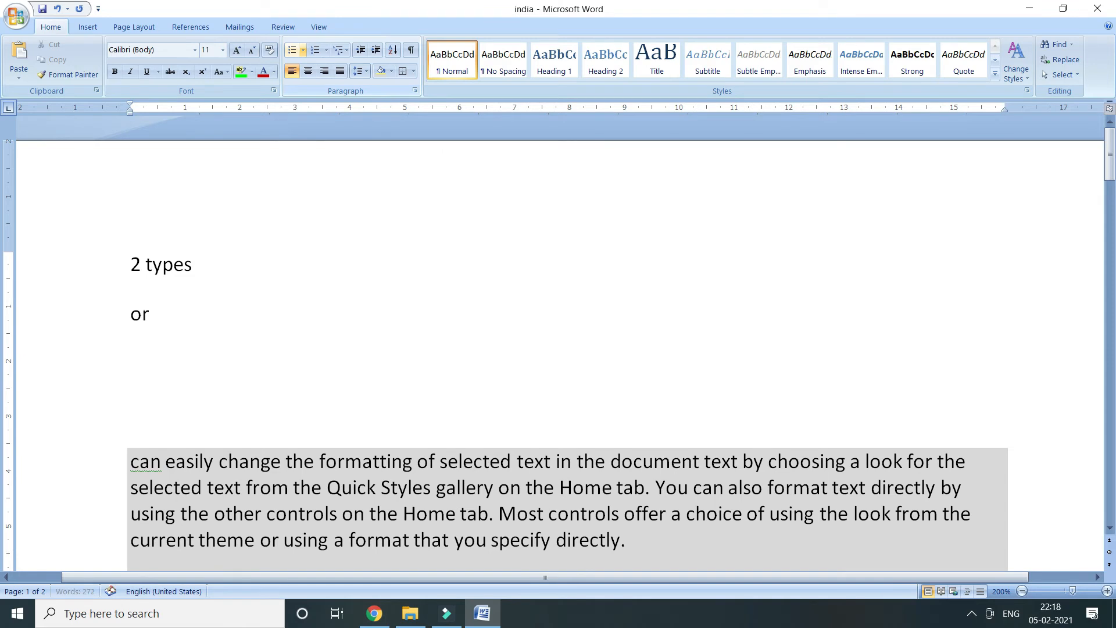
pyautogui.write('dered list')
pyautogui.press('Return')
pyautogui.write('u')
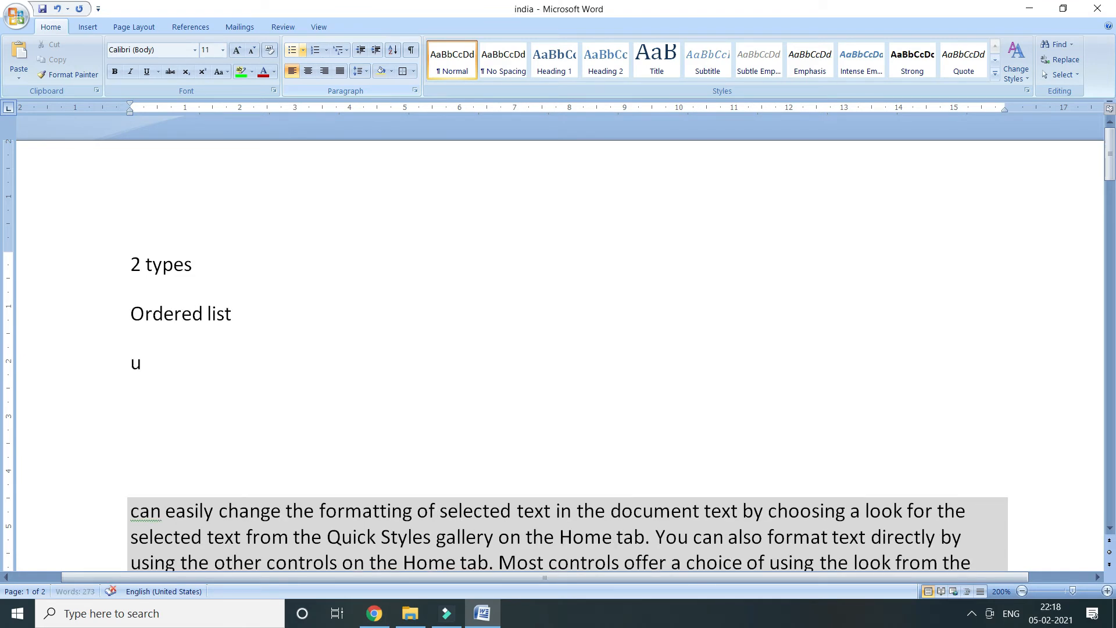
pyautogui.write('nordered il')
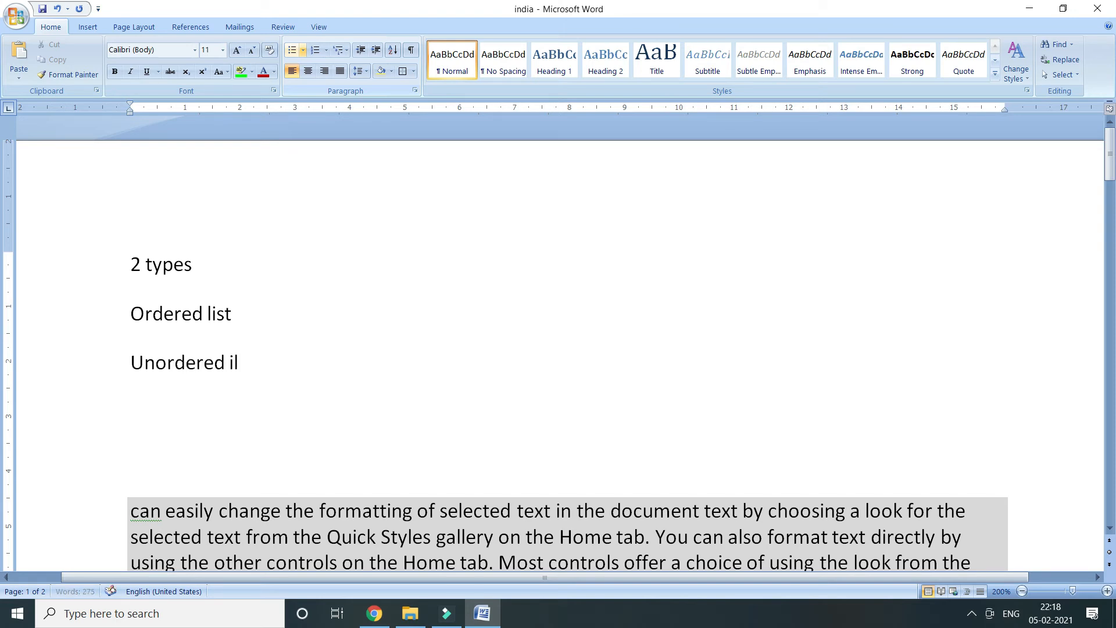
pyautogui.press('BackSpace')
pyautogui.write('ist')
pyautogui.press('Return')
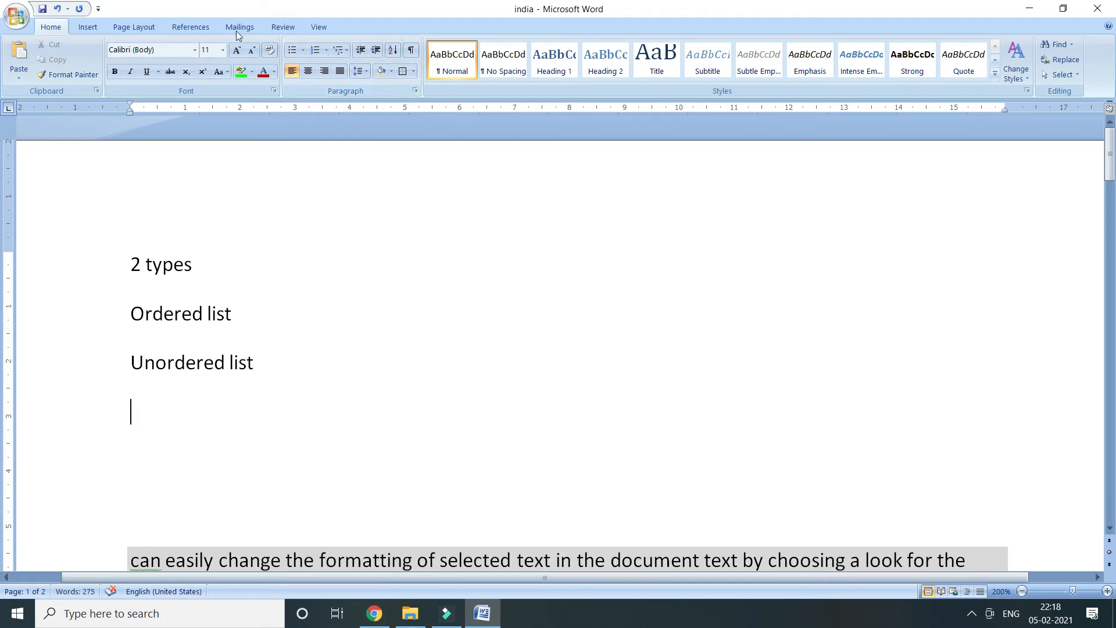
# Step: Start a bulleted list with solid round bullets below "Unordered list", leaving one blank line in between
pyautogui.scroll(-1, 285, 64)
pyautogui.press('Return')
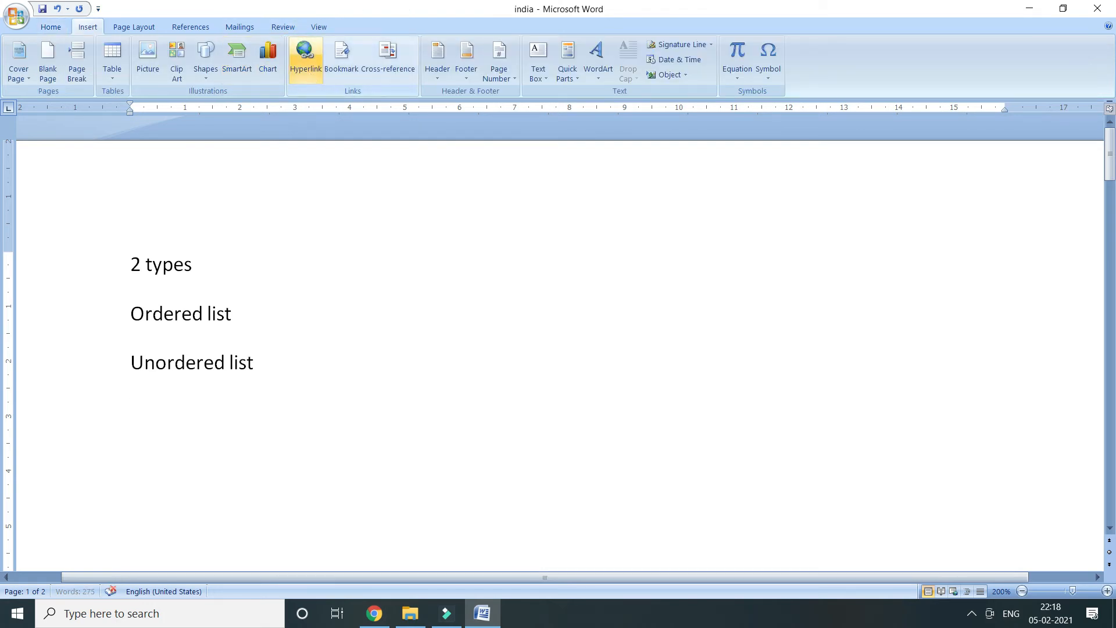
pyautogui.click(50, 26)
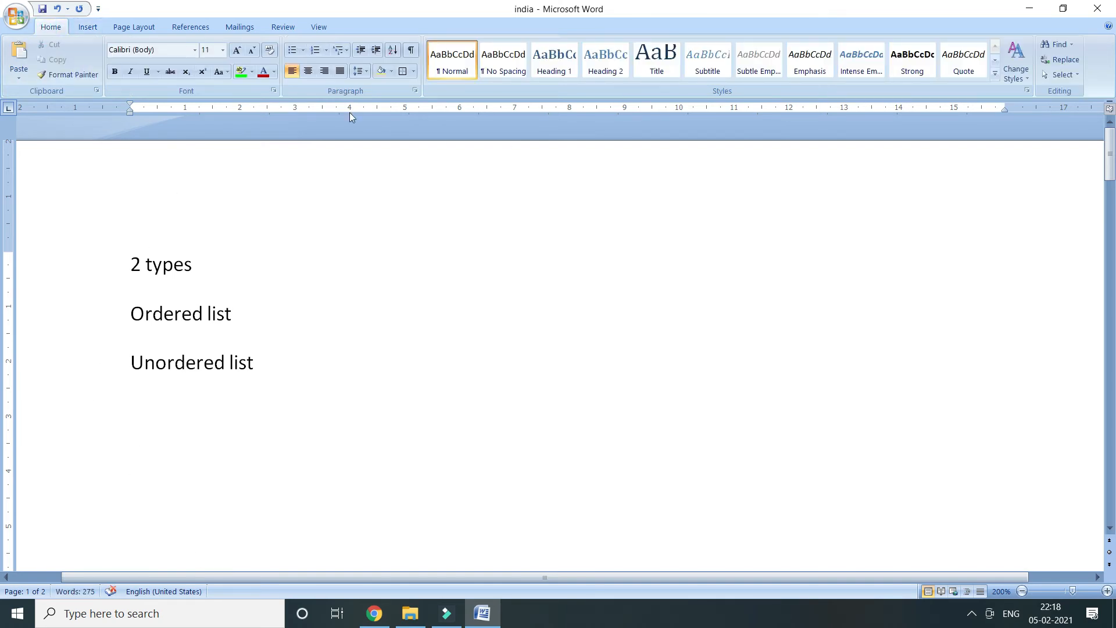
pyautogui.click(302, 50)
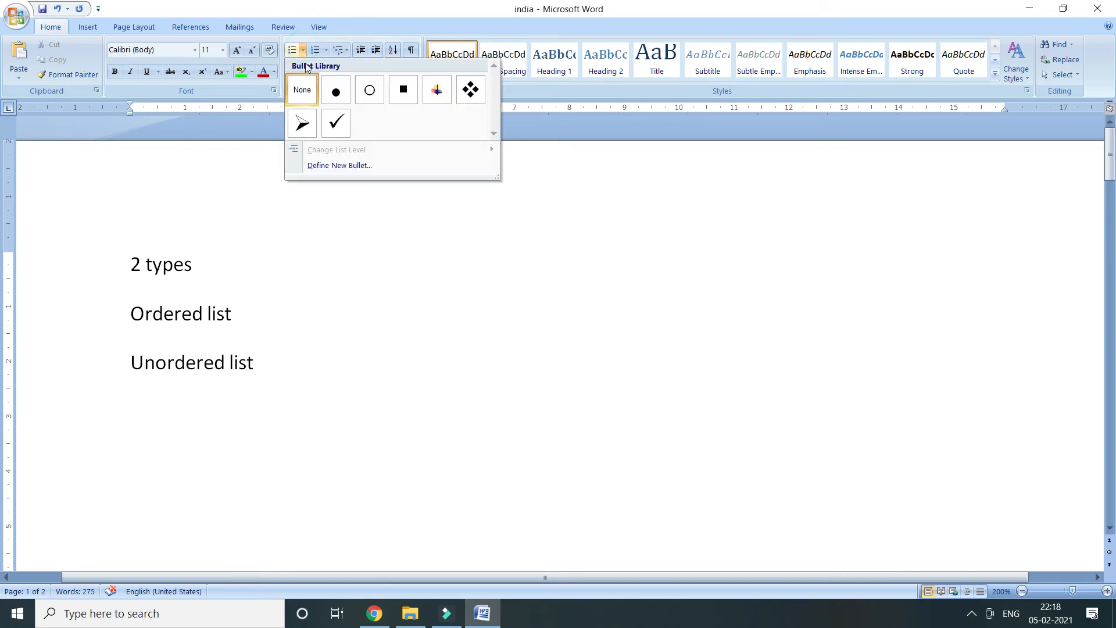
pyautogui.click(337, 93)
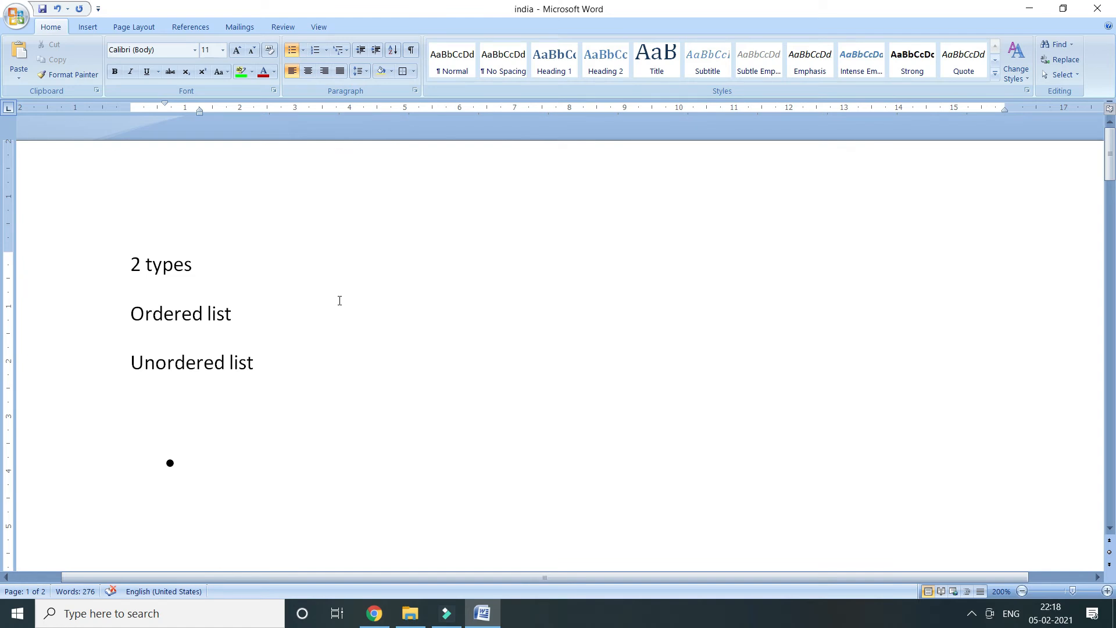
# Step: Fill the bulleted list with Apple, Mango and Banana, and remove the blank line between "Unordered list" and the bullets
pyautogui.write('apple')
pyautogui.press('Return')
pyautogui.write('me')
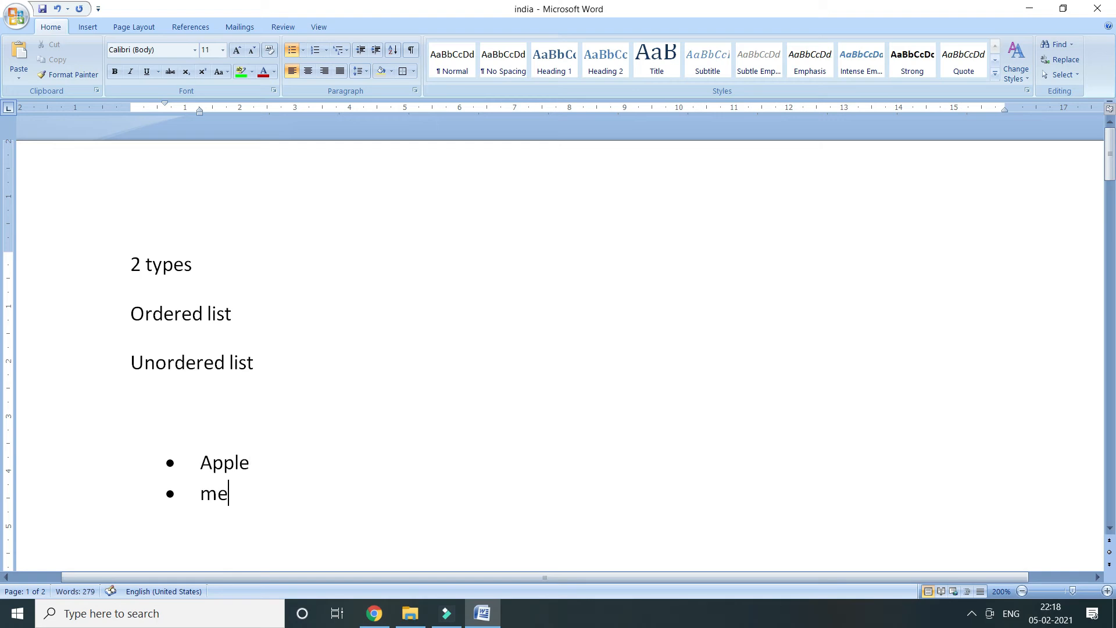
pyautogui.press('BackSpace')
pyautogui.write('ango')
pyautogui.press('Return')
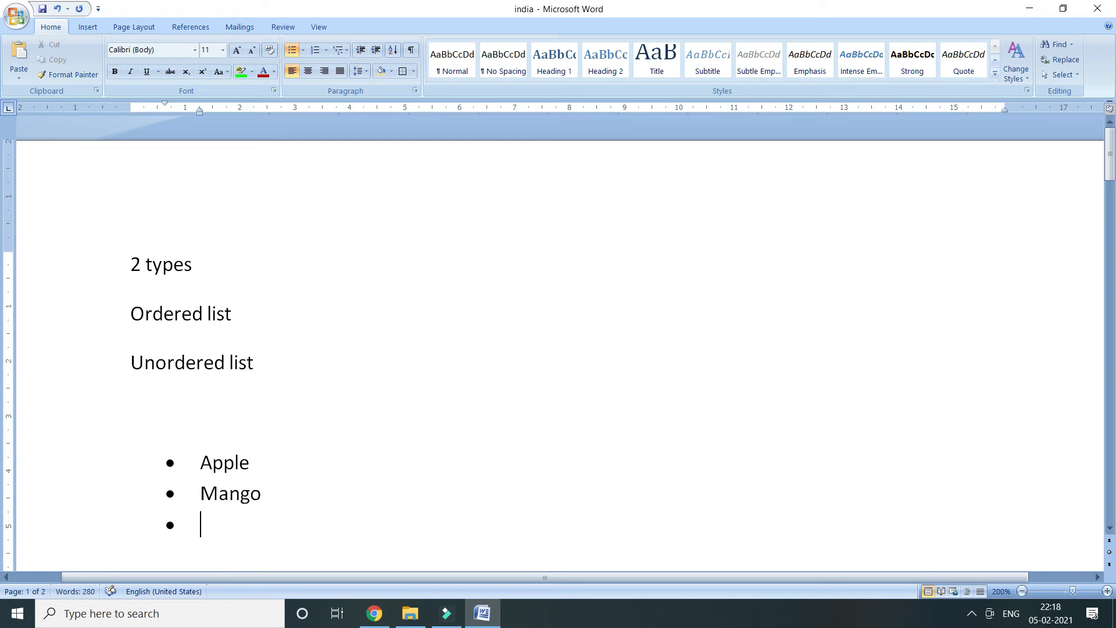
pyautogui.write('banana')
pyautogui.press('Return')
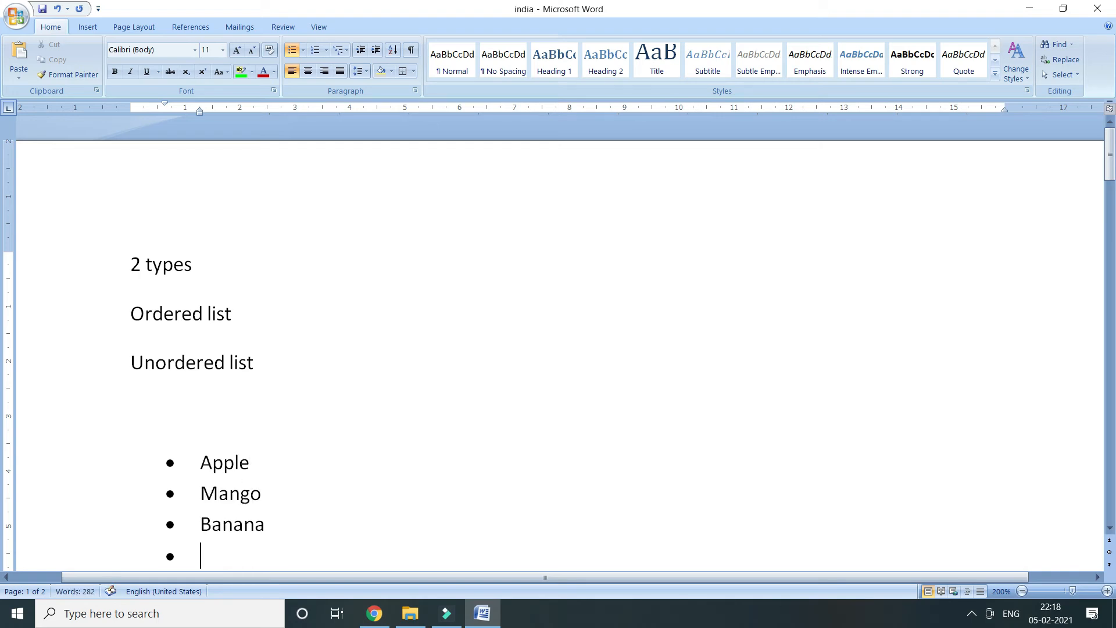
pyautogui.press('BackSpace')
pyautogui.click(189, 404)
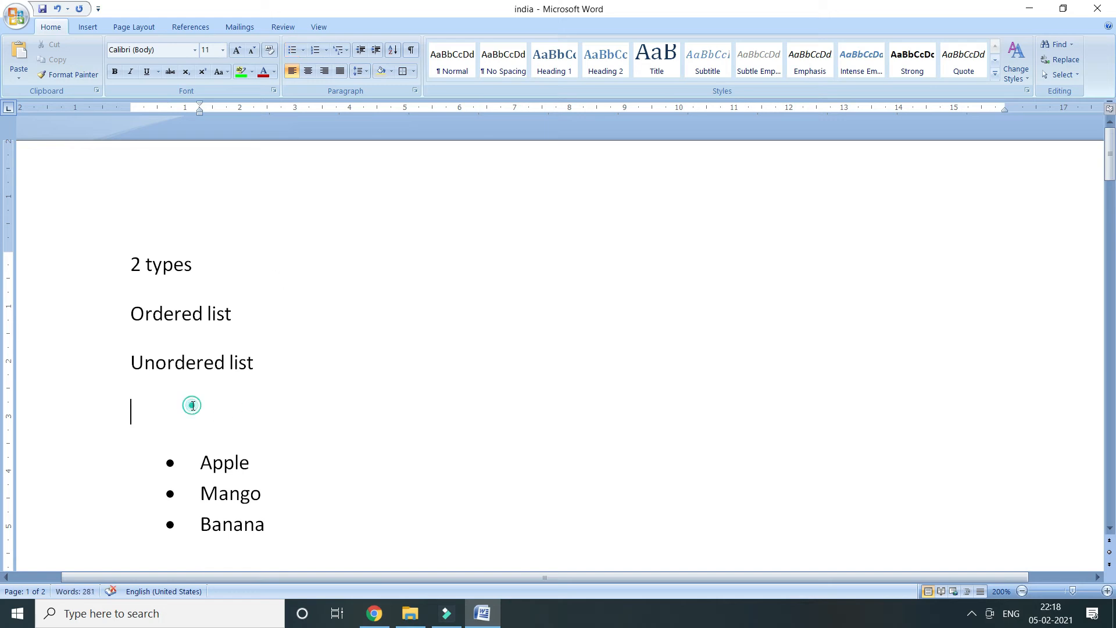
pyautogui.press('Delete')
# Step: Start a numbered list in the 1. 2. 3. format on a new line below "Ordered list"
pyautogui.click(264, 308)
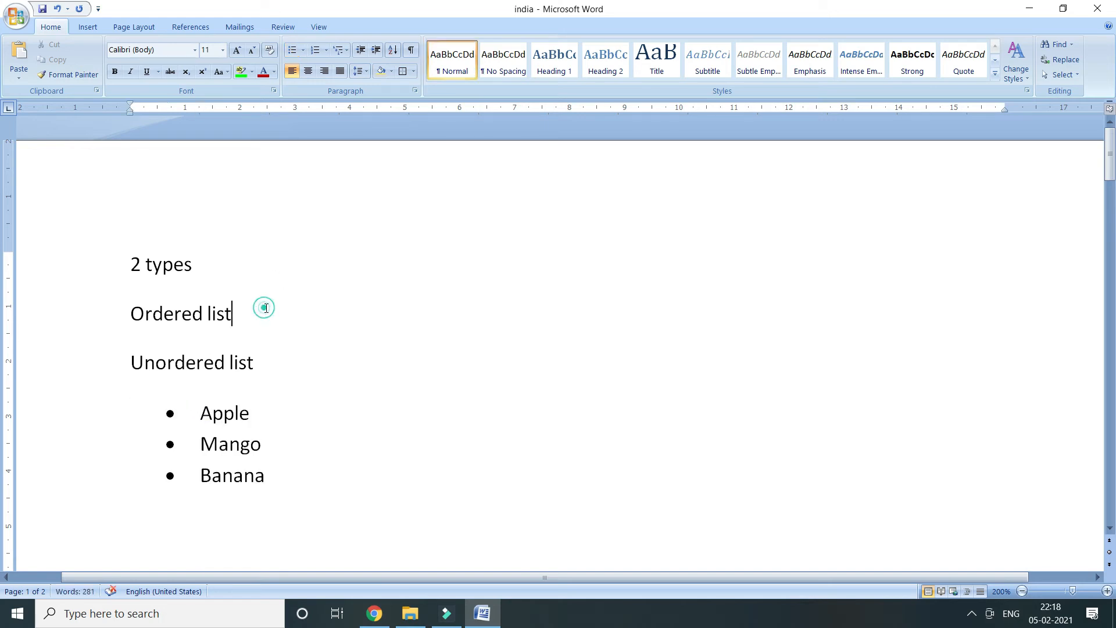
pyautogui.press('Return')
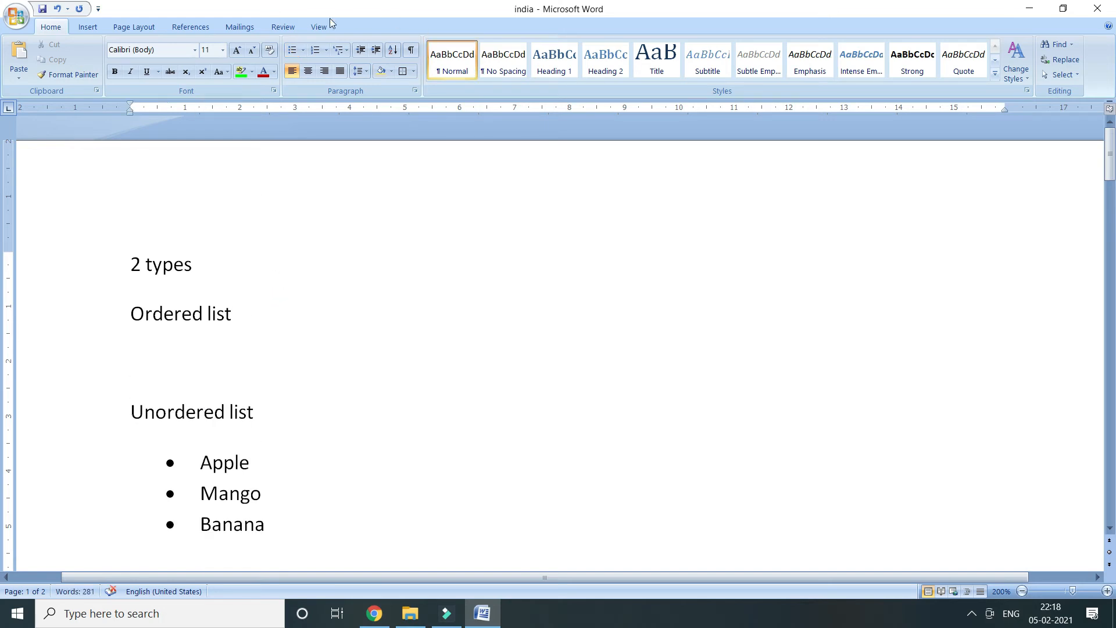
pyautogui.click(327, 52)
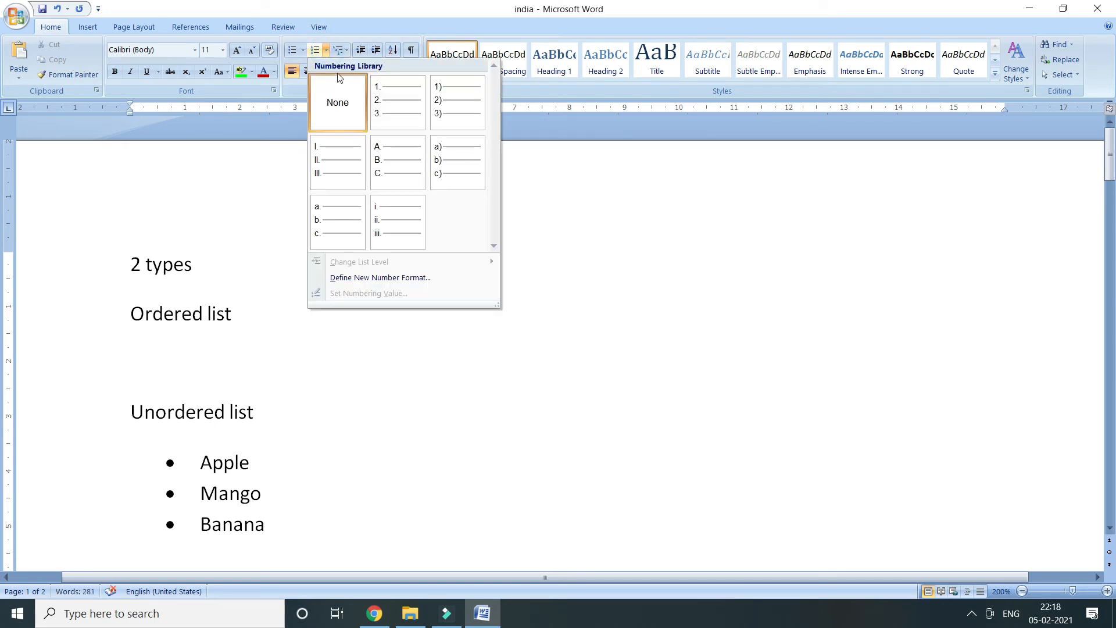
pyautogui.click(397, 116)
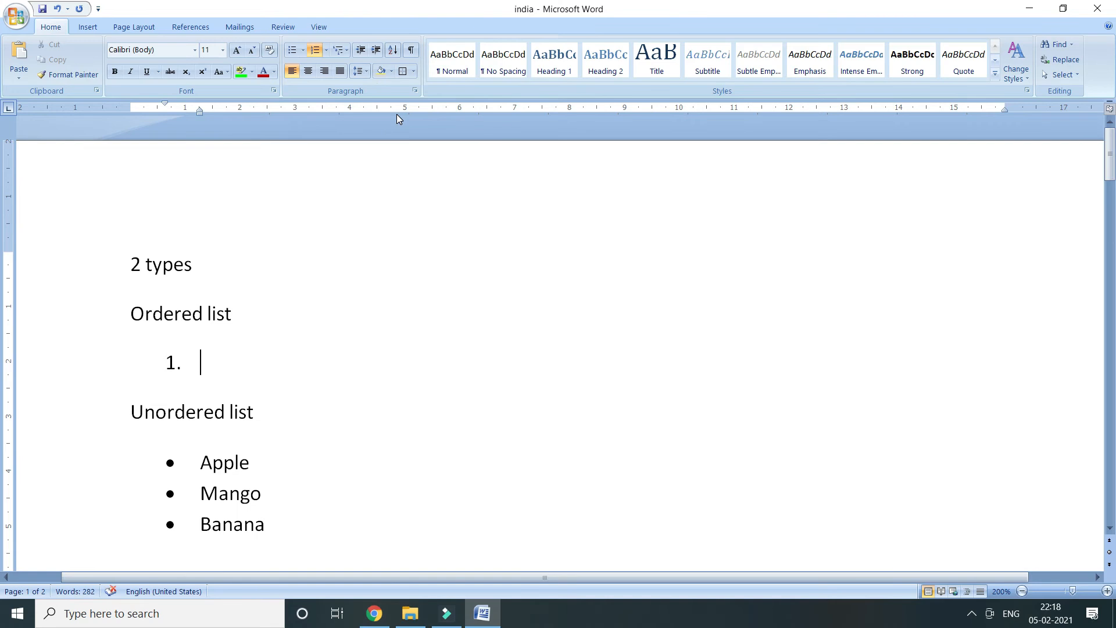
# Step: Enter four sample first names as items of the numbered list and end the numbering after the fourth
pyautogui.write('ram')
pyautogui.press('Return')
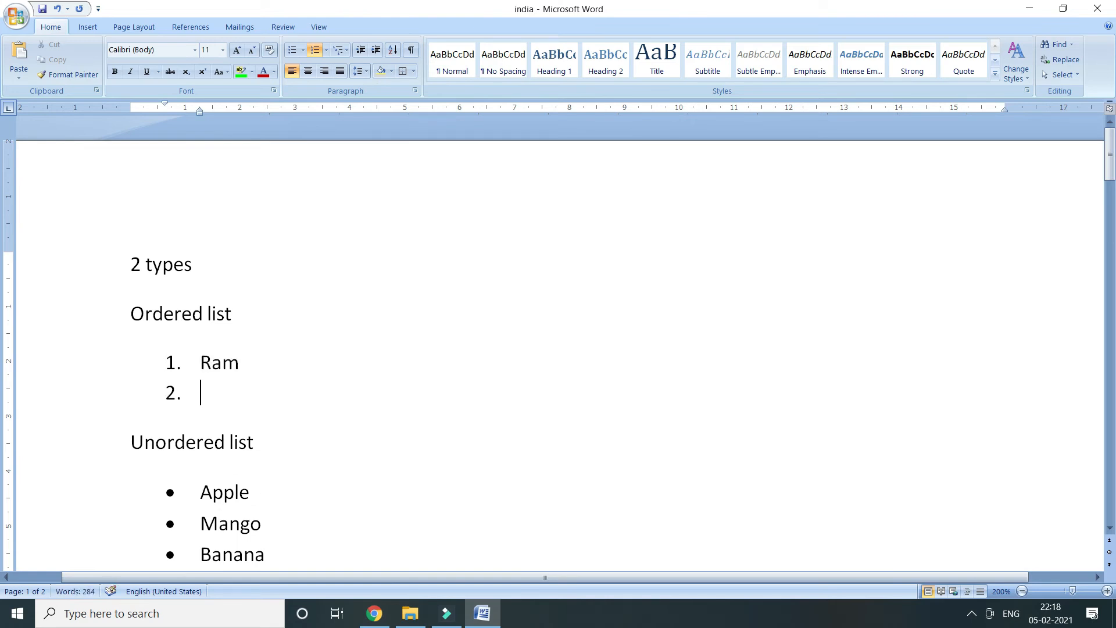
pyautogui.write('shyam')
pyautogui.press('Return')
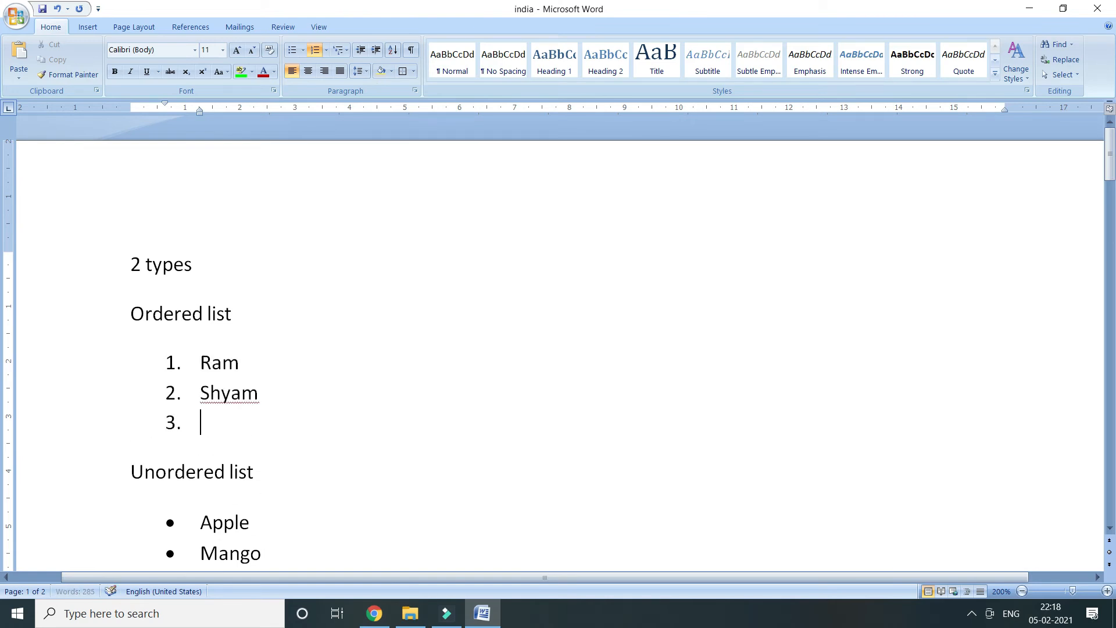
pyautogui.write('geeta')
pyautogui.press('Return')
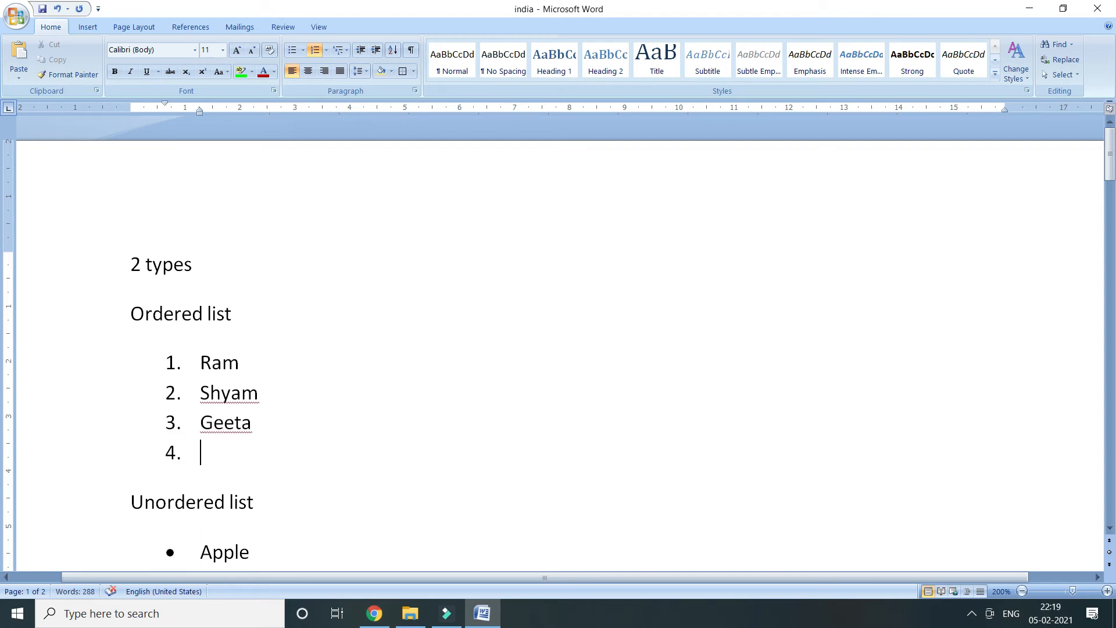
pyautogui.write('suresh')
pyautogui.press('Return')
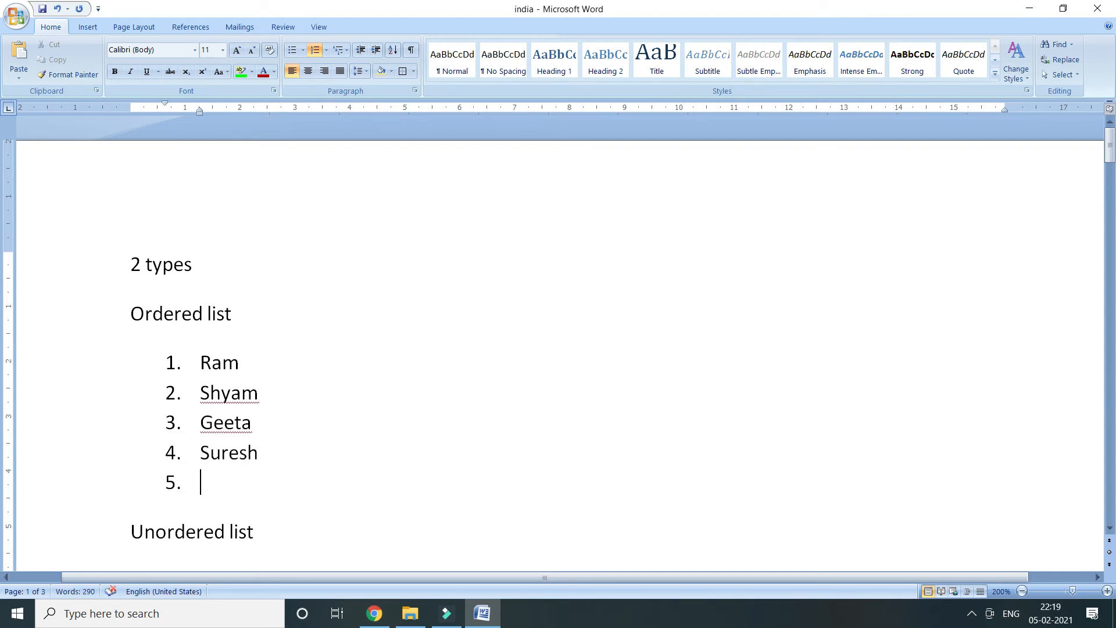
pyautogui.press('BackSpace')
pyautogui.scroll(-4, 365, 192)
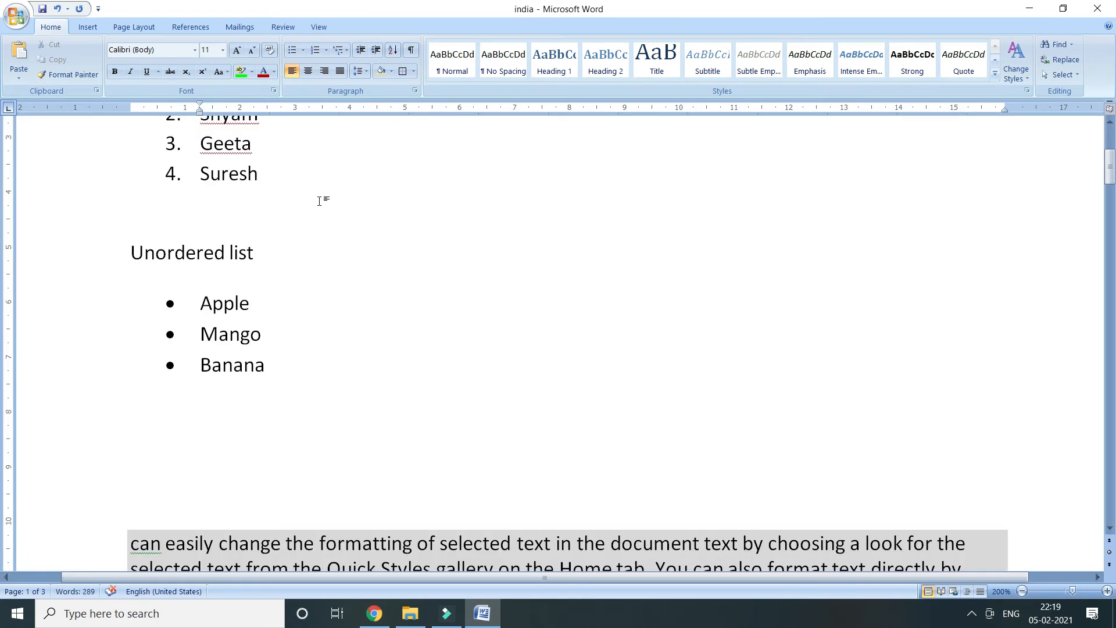
pyautogui.scroll(3, 319, 201)
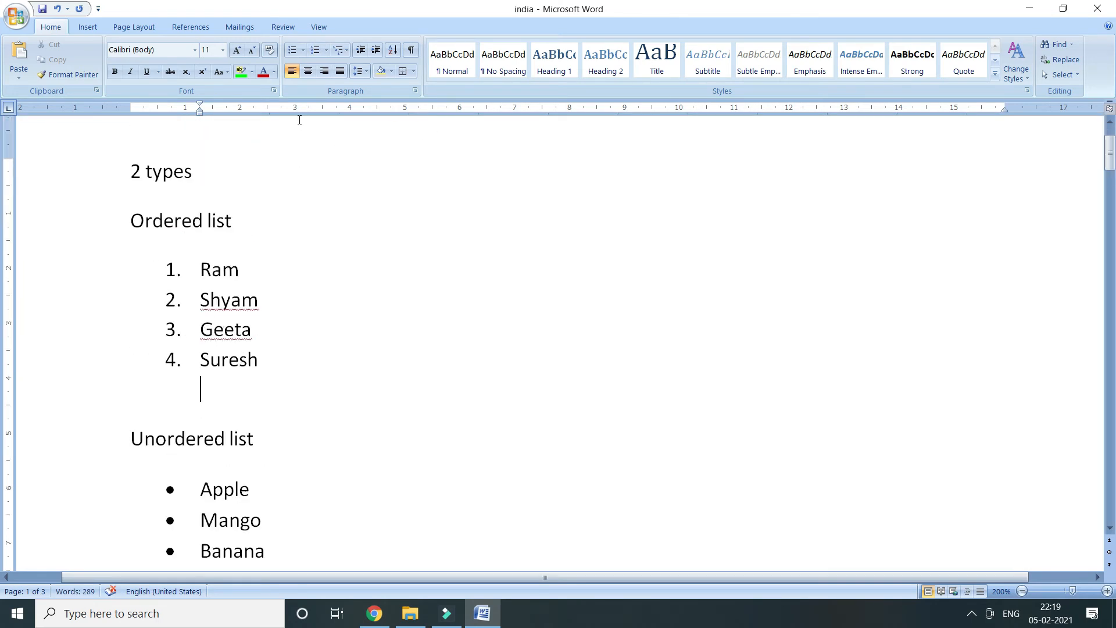
pyautogui.click(328, 50)
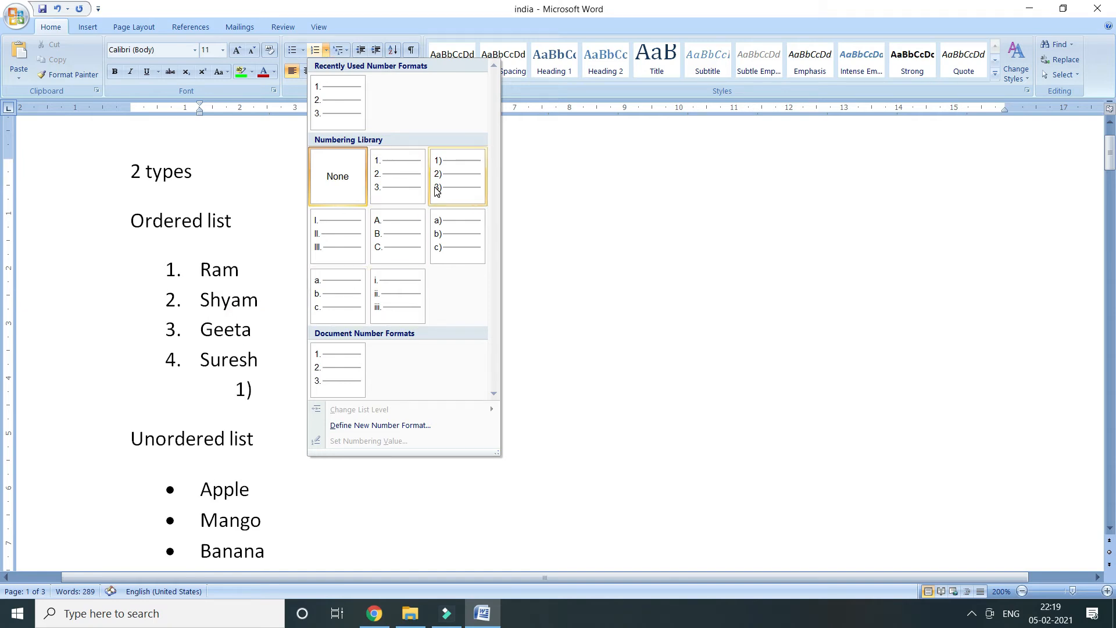
pyautogui.click(391, 14)
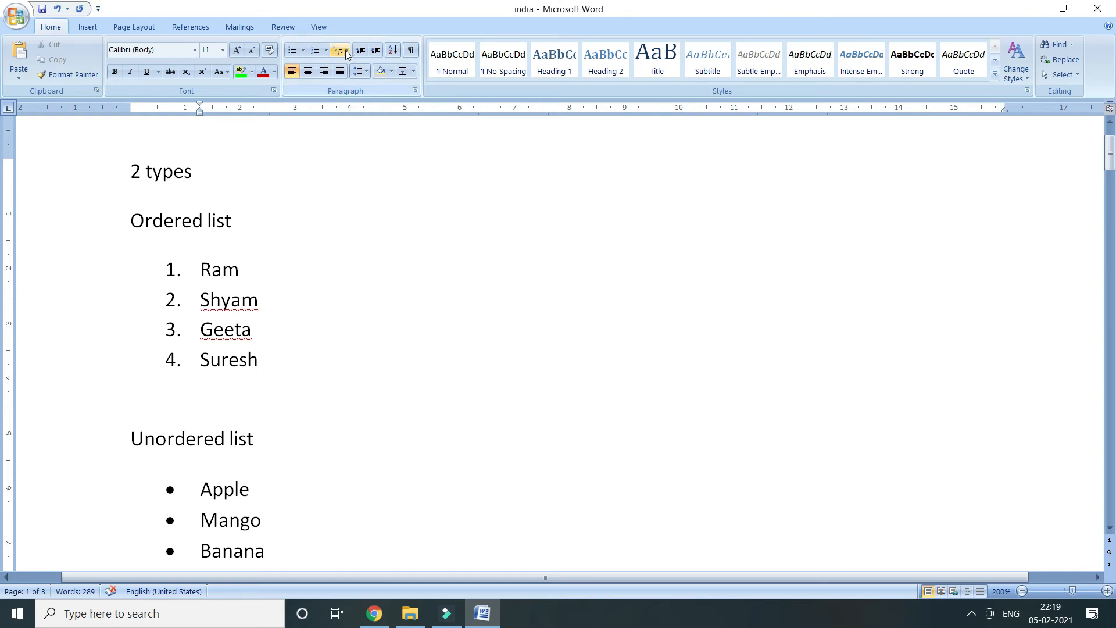
pyautogui.click(347, 54)
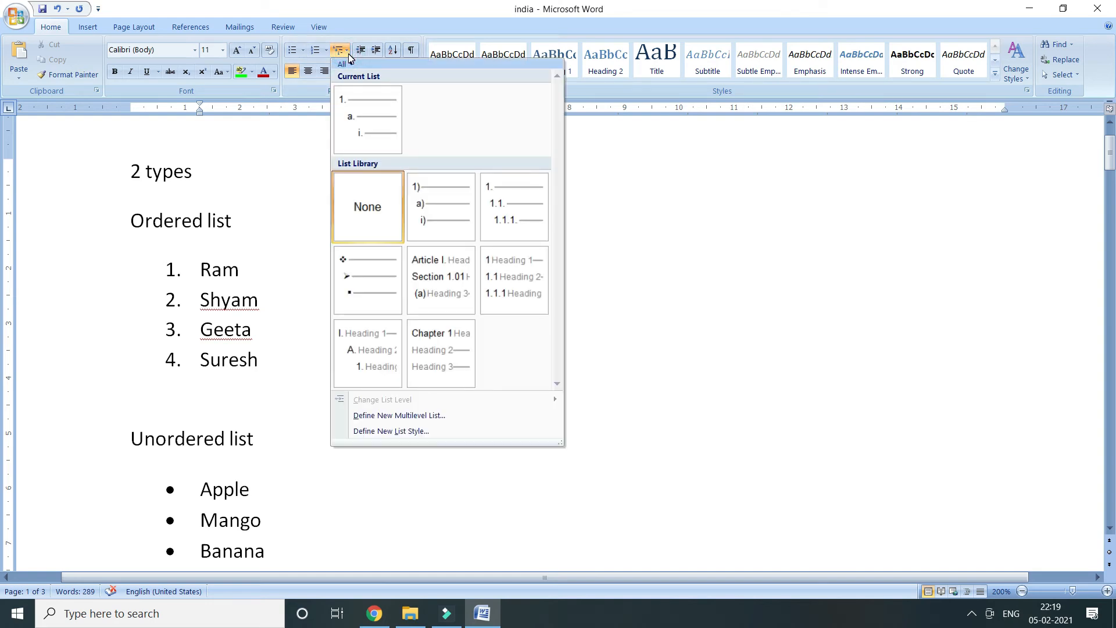
pyautogui.click(834, 373)
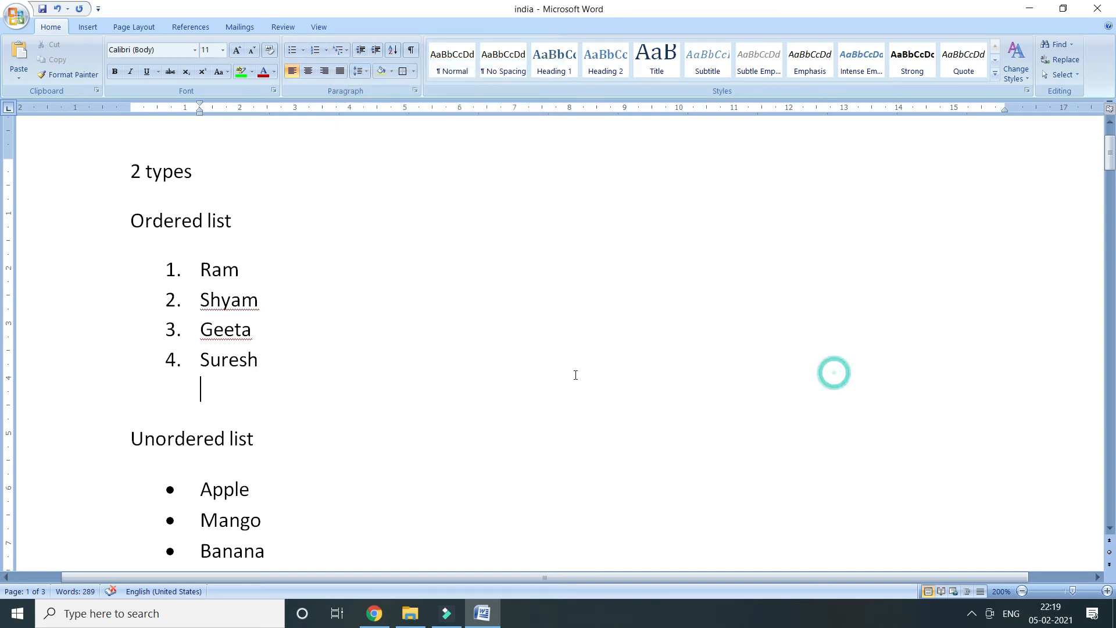
# Step: Insert 14 blank lines above the "2 types" line
pyautogui.click(129, 173)
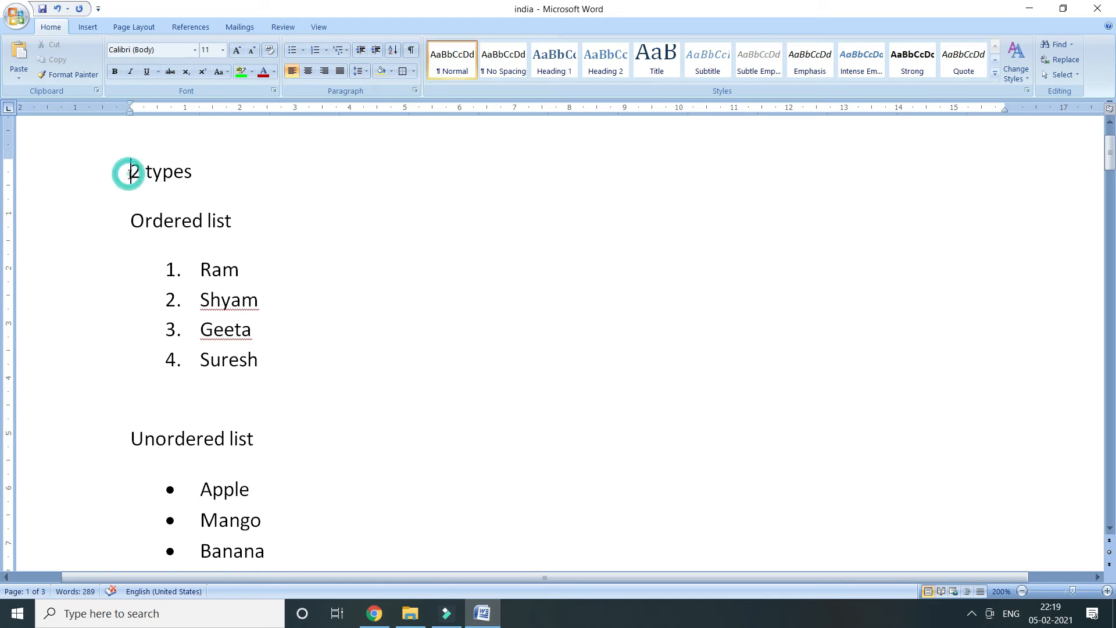
pyautogui.press('Return')
pyautogui.press('Return')
pyautogui.press('Return')
pyautogui.press('Return')
pyautogui.press('Return')
pyautogui.press('Return')
pyautogui.press('Return')
pyautogui.press('Return')
pyautogui.press('Return')
pyautogui.press('Return')
pyautogui.press('Return')
pyautogui.press('Return')
pyautogui.press('Return')
pyautogui.press('Return')
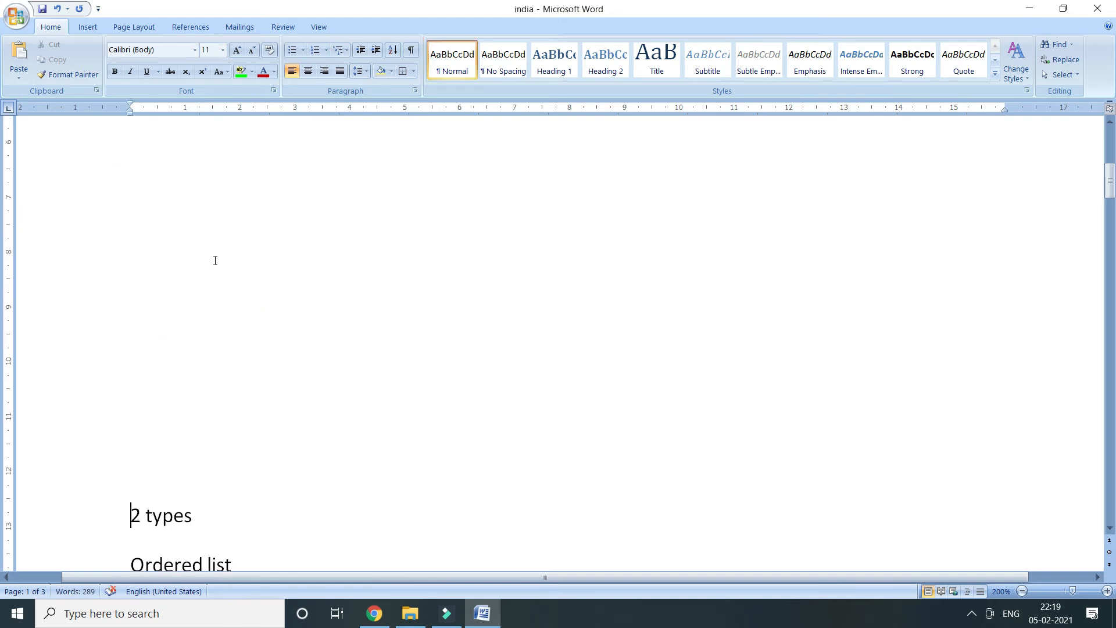
# Step: Start a multilevel list in the 1. a. i. format on the first line of the document
pyautogui.scroll(6, 215, 259)
pyautogui.click(205, 229)
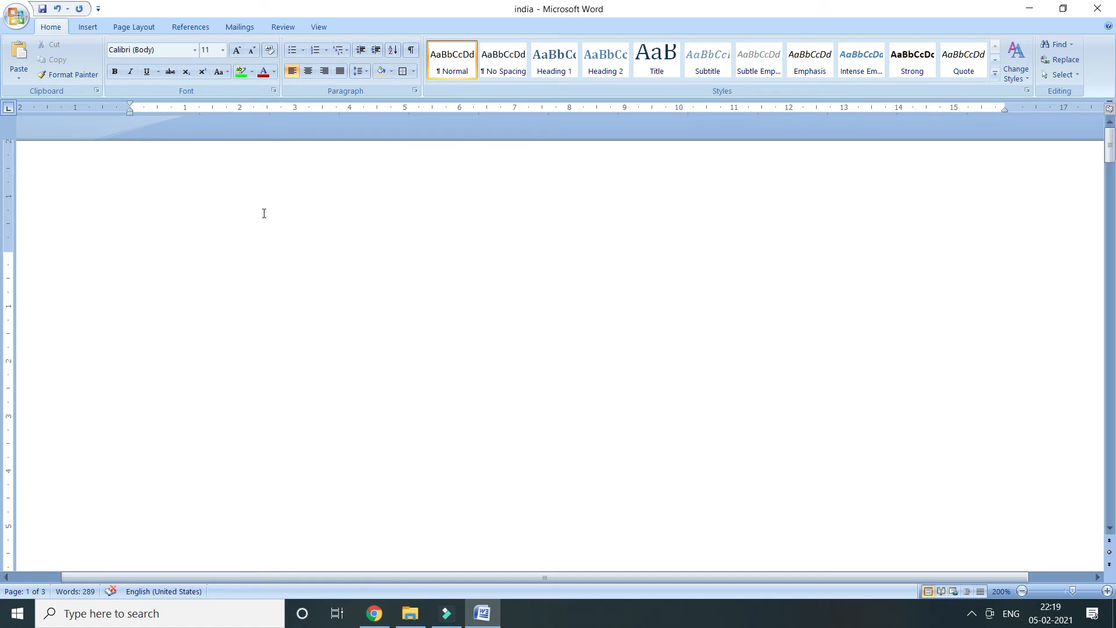
pyautogui.click(347, 51)
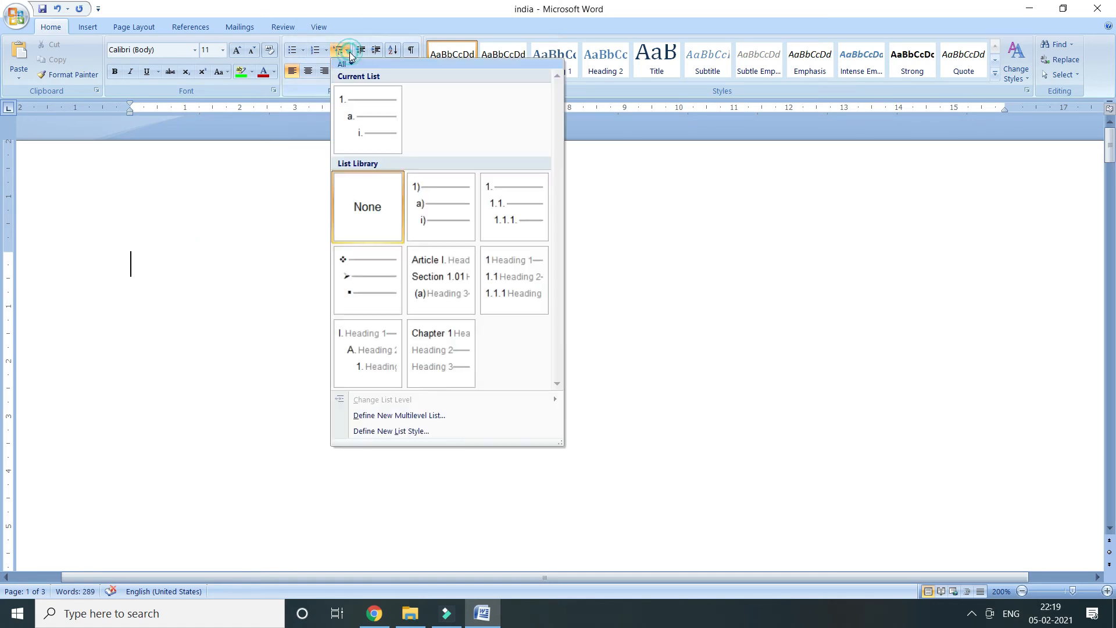
pyautogui.moveTo(386, 138)
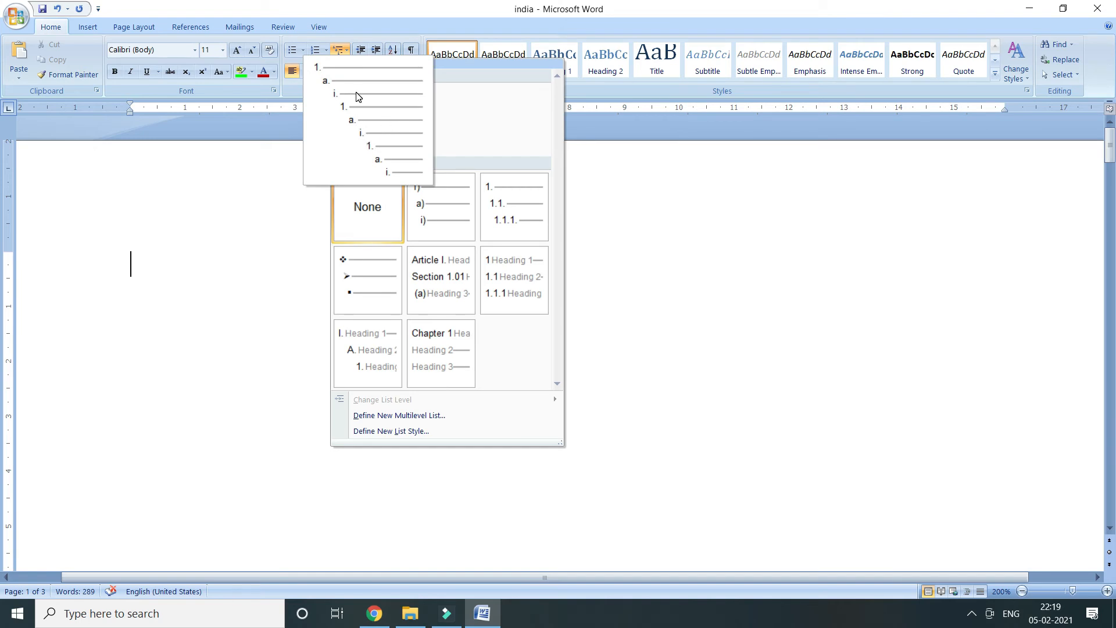
pyautogui.moveTo(362, 122)
pyautogui.click(375, 114)
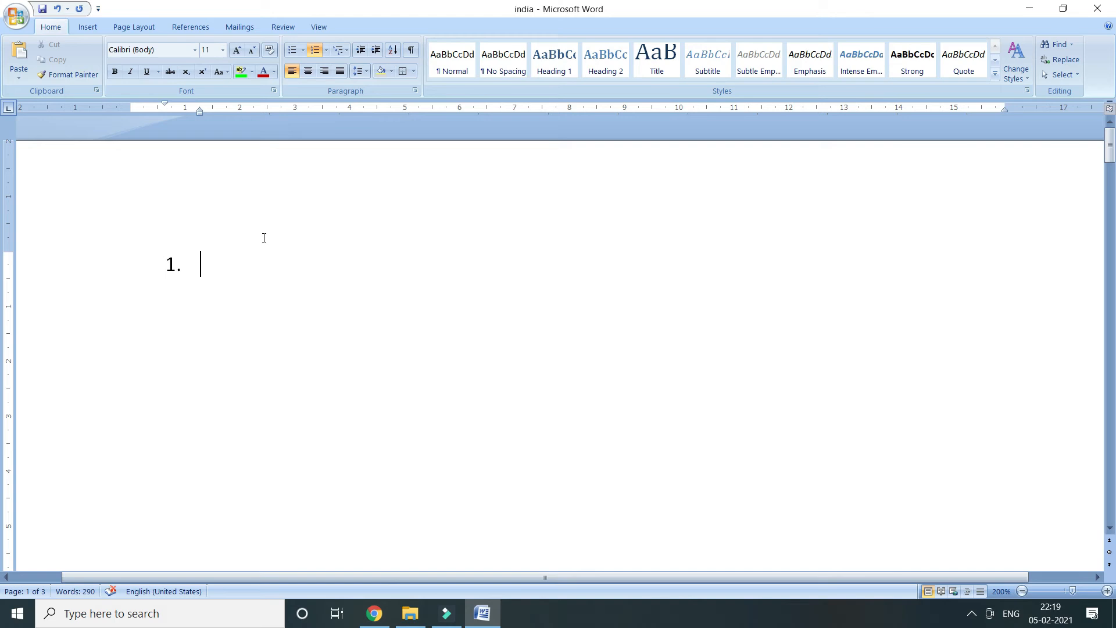
# Step: Enter India, Pakistan, Uk and Australia as top-level items and end the numbering after Australia
pyautogui.write('india')
pyautogui.press('Return')
pyautogui.write('pakist')
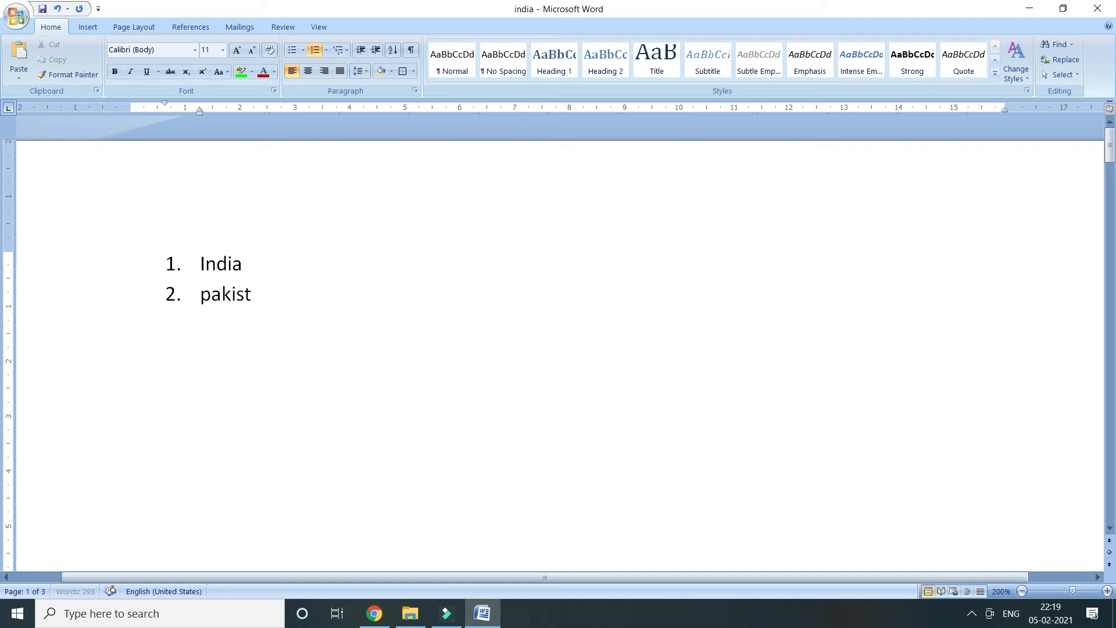
pyautogui.write('an')
pyautogui.press('Return')
pyautogui.write('uk')
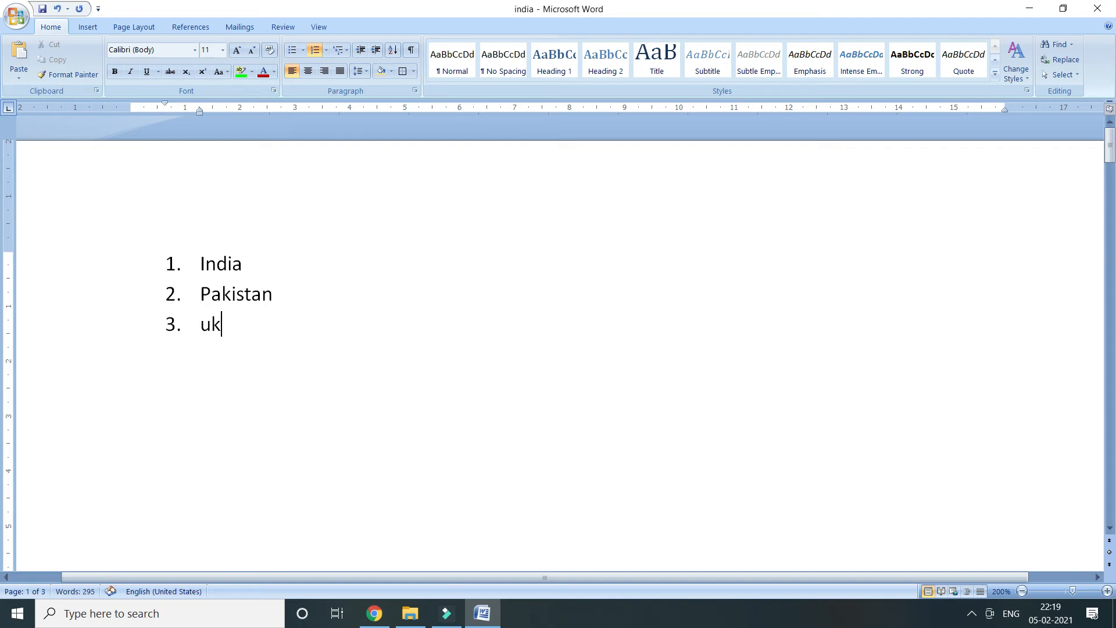
pyautogui.press('Return')
pyautogui.write('australi')
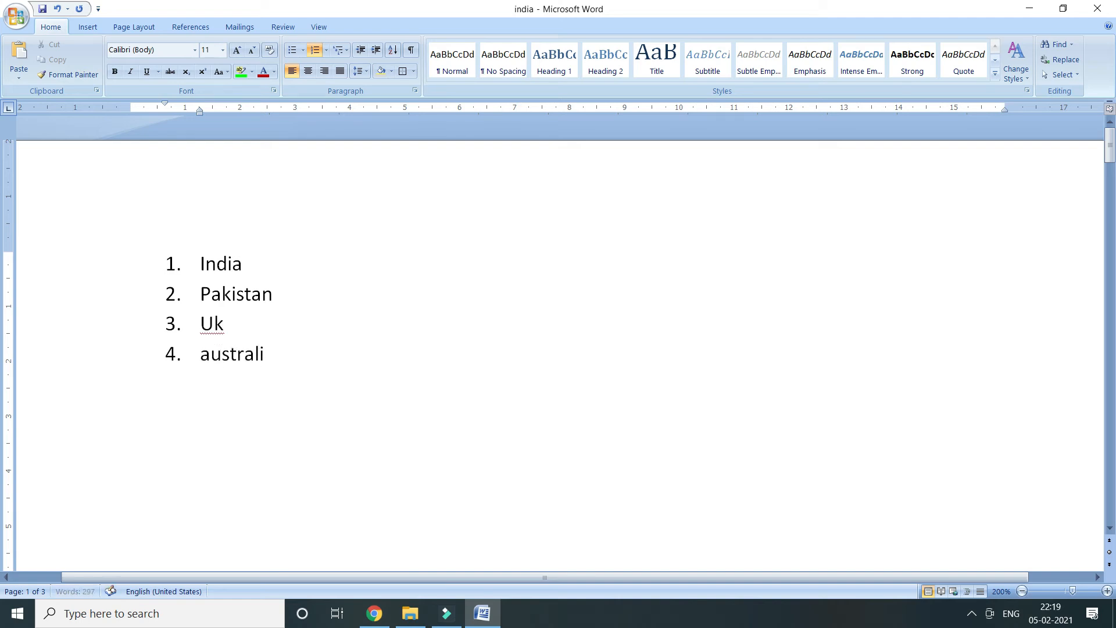
pyautogui.write('a')
pyautogui.press('Return')
pyautogui.press('BackSpace')
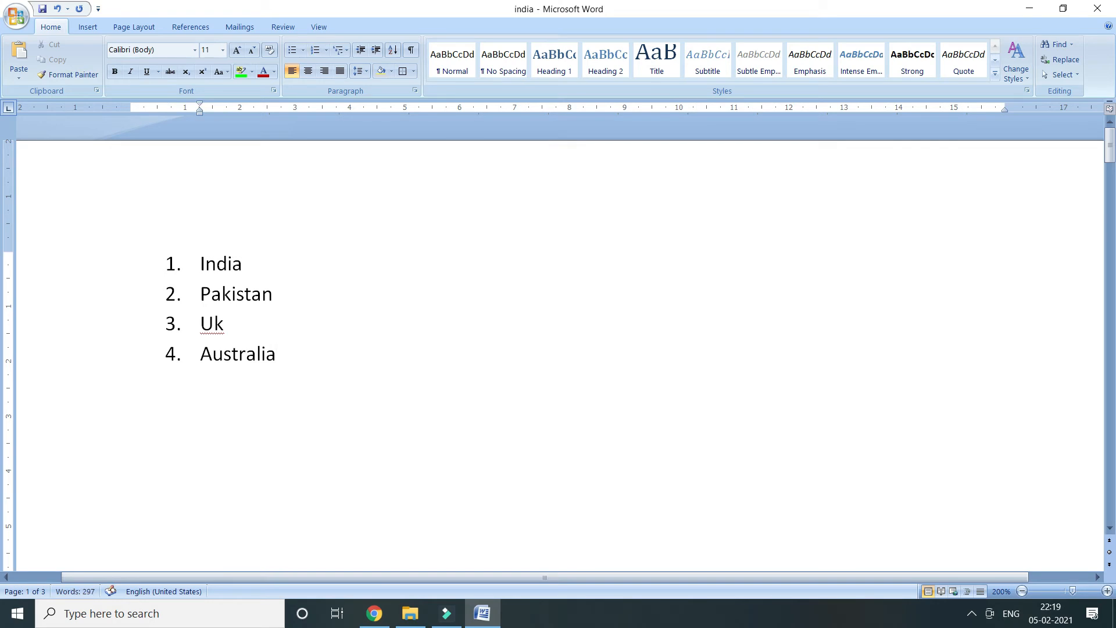
# Step: Add Haryana, Up and punjab as second-level items a. to c. under India
pyautogui.press('Up')
pyautogui.press('Up')
pyautogui.press('Up')
pyautogui.press('Up')
pyautogui.press('Right')
pyautogui.press('Right')
pyautogui.press('Right')
pyautogui.press('Right')
pyautogui.press('Right')
pyautogui.press('Return')
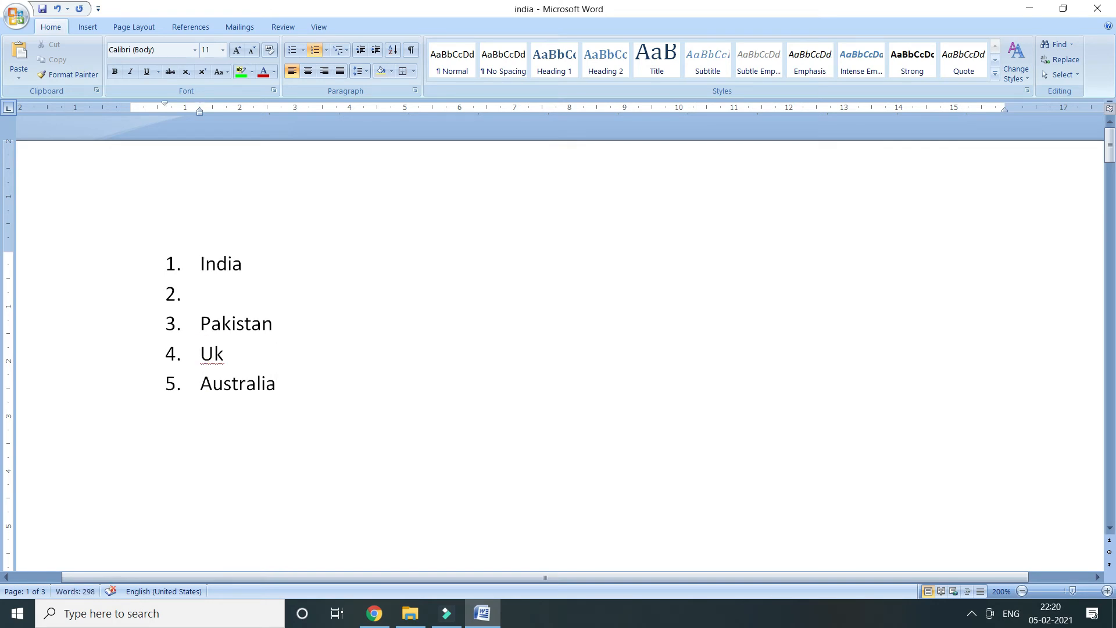
pyautogui.press('Tab')
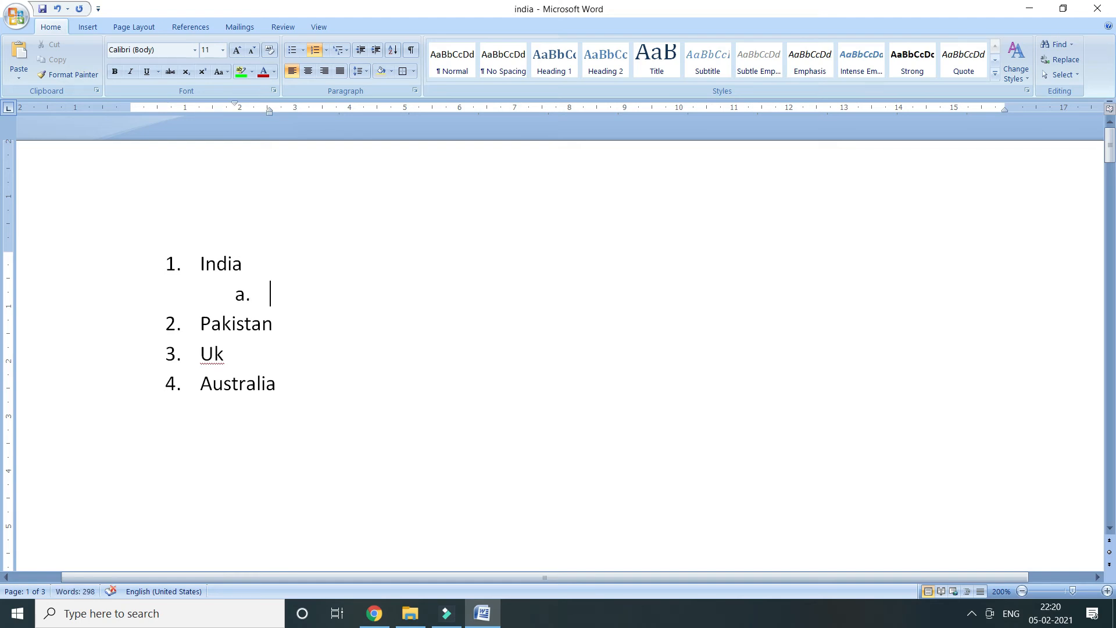
pyautogui.write('haryana')
pyautogui.press('Return')
pyautogui.write('up')
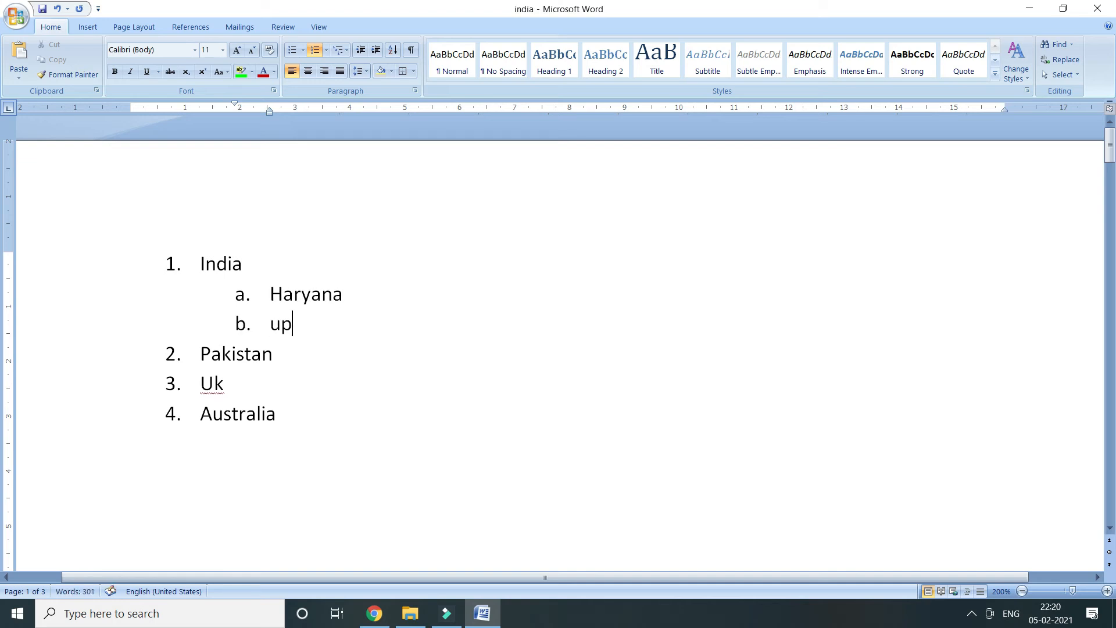
pyautogui.press('Return')
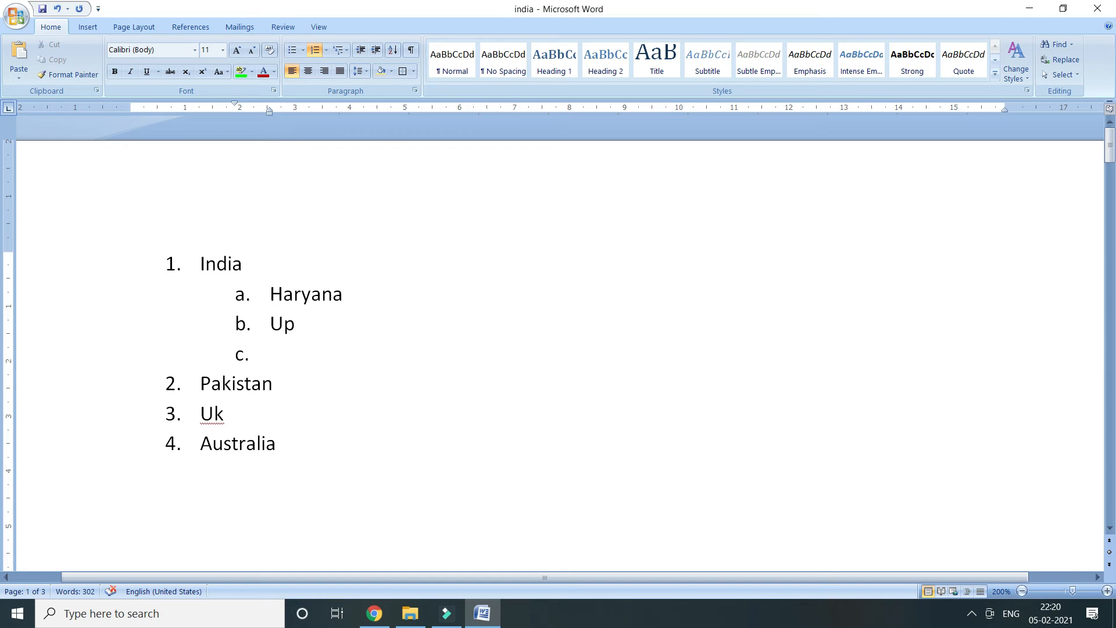
pyautogui.write('punjab')
# Step: Add Jhajjar, Rohtak, Faridabad and panipat as third-level items i. to iv. under Haryana
pyautogui.press('Up')
pyautogui.press('Up')
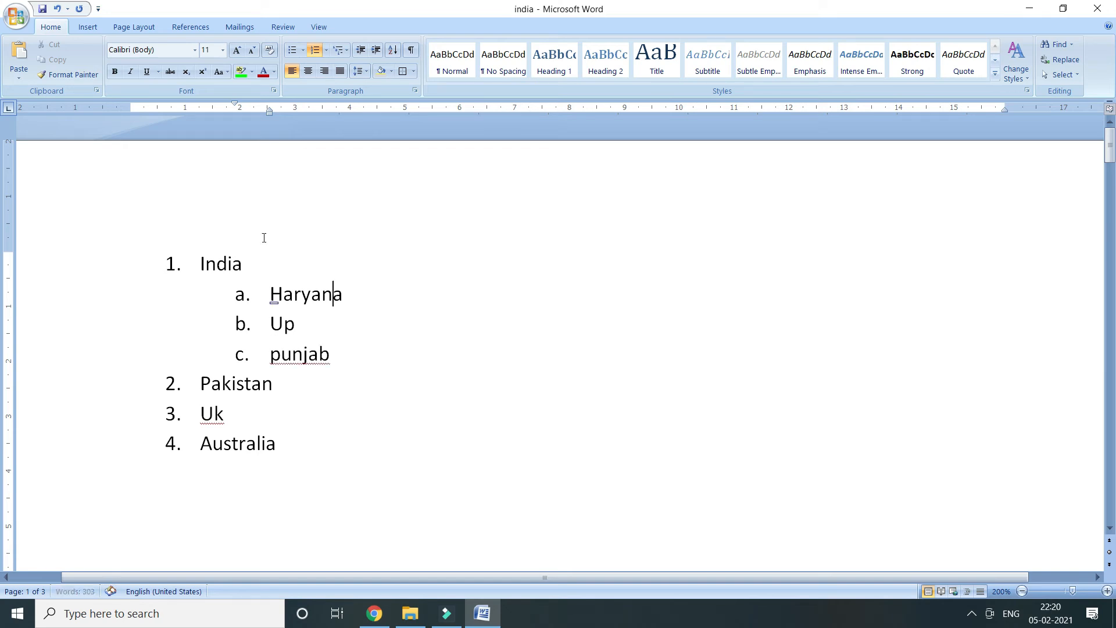
pyautogui.press('Return')
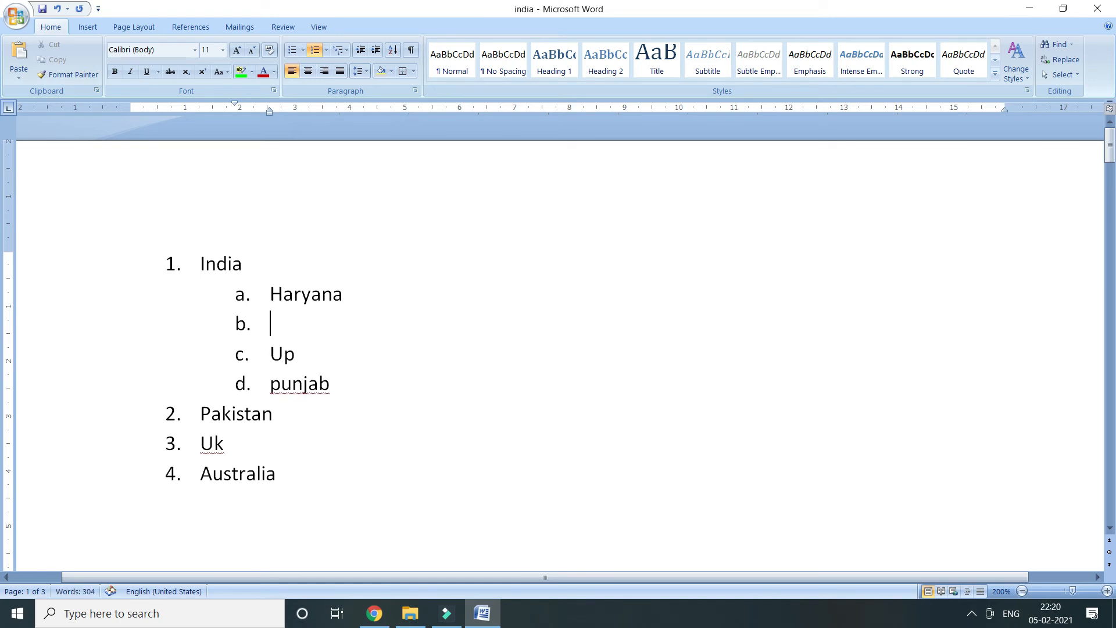
pyautogui.press('Tab')
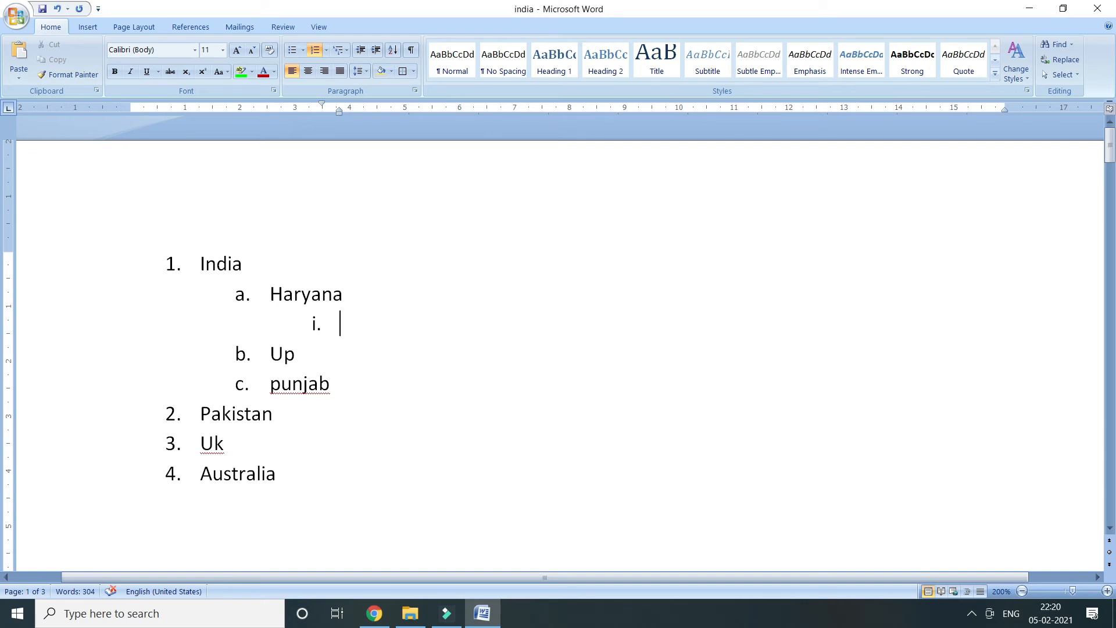
pyautogui.write('jhajjar')
pyautogui.press('Return')
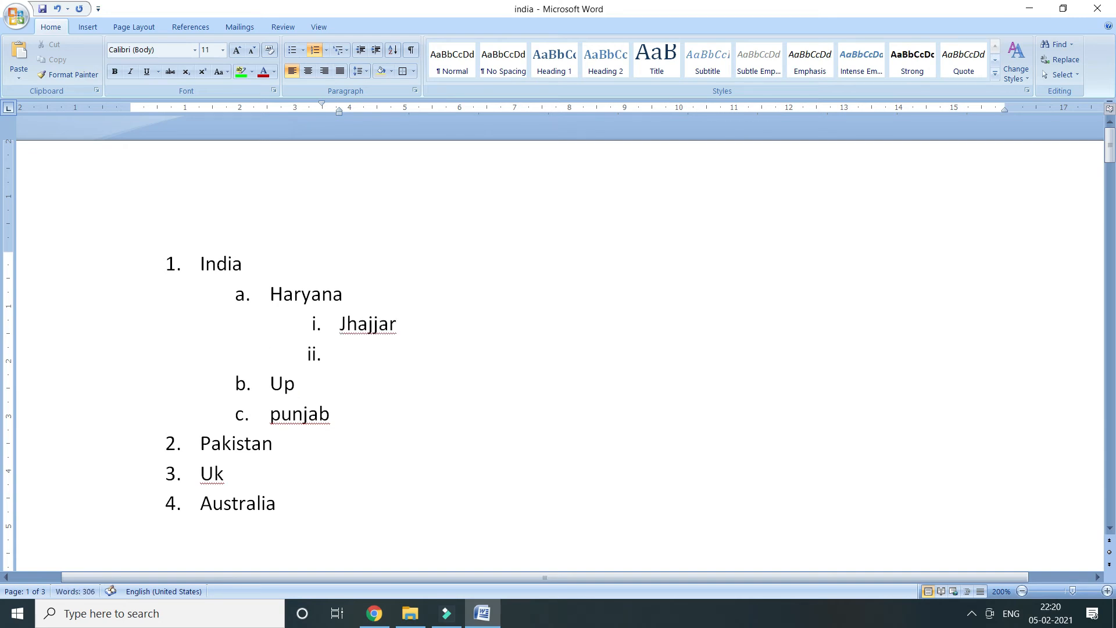
pyautogui.write('rohtak')
pyautogui.press('Return')
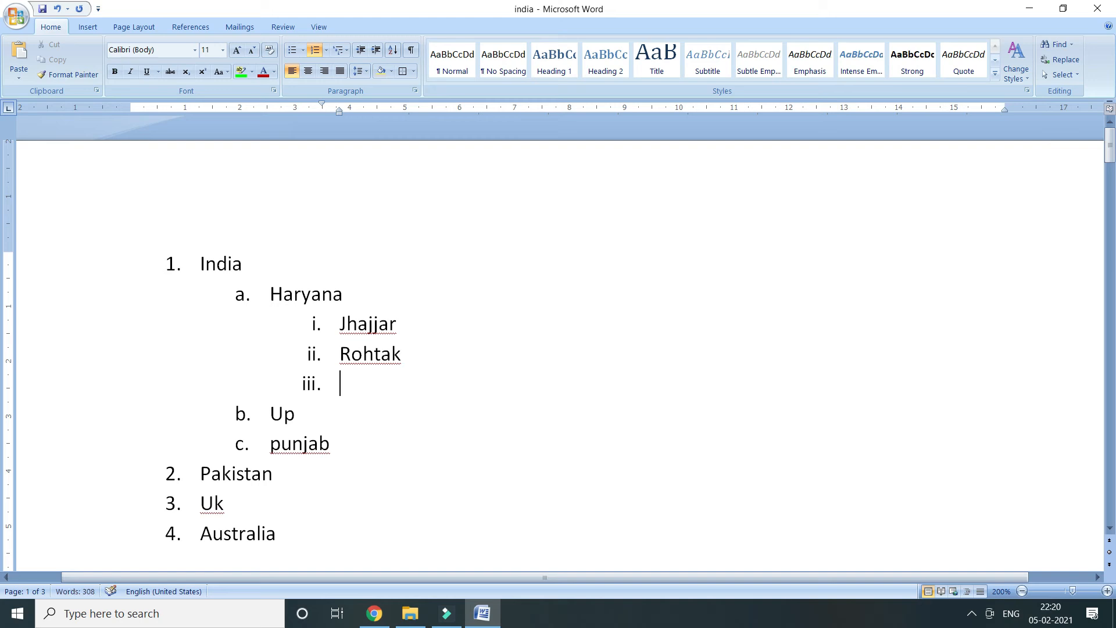
pyautogui.write('faridabad')
pyautogui.press('Return')
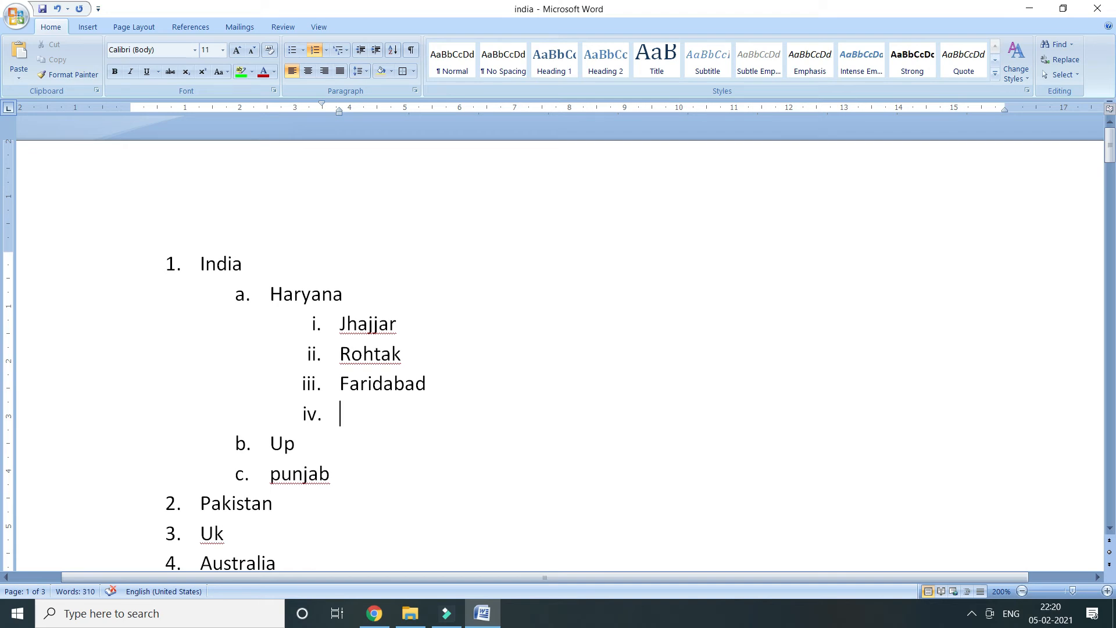
pyautogui.write('panipat')
pyautogui.scroll(-2, 211, 251)
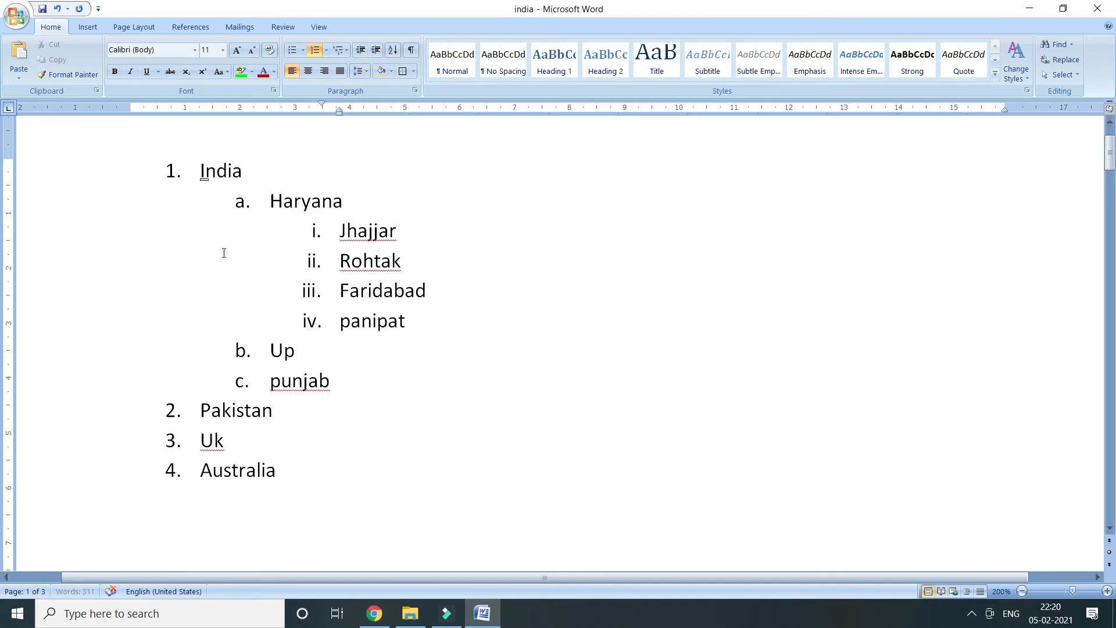
pyautogui.click(215, 171)
pyautogui.click(241, 411)
pyautogui.click(295, 203)
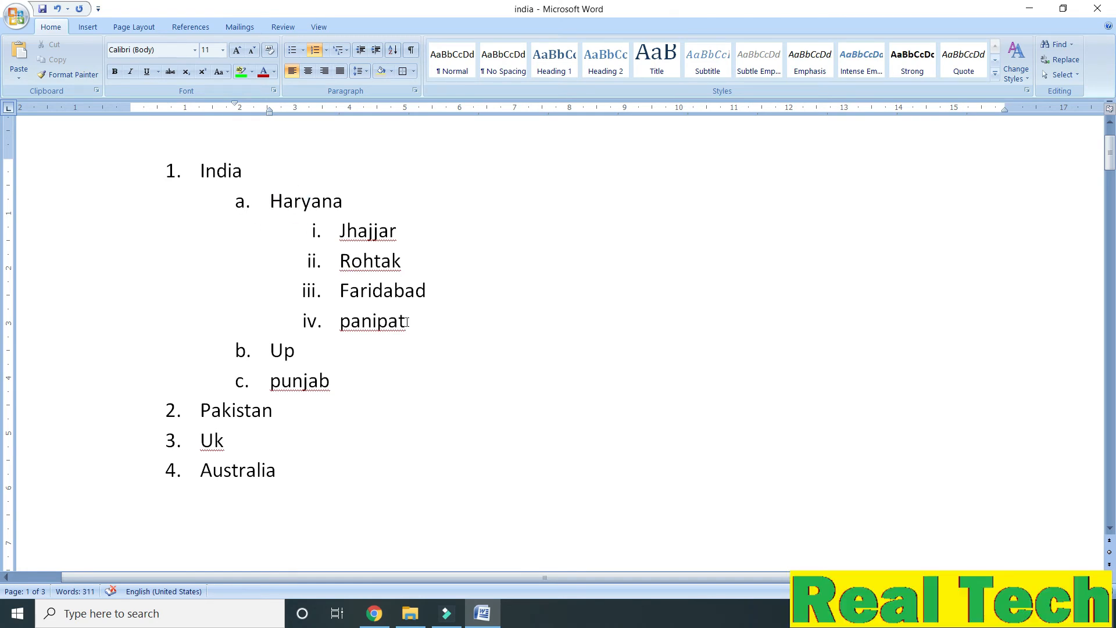
pyautogui.click(467, 275)
pyautogui.click(406, 229)
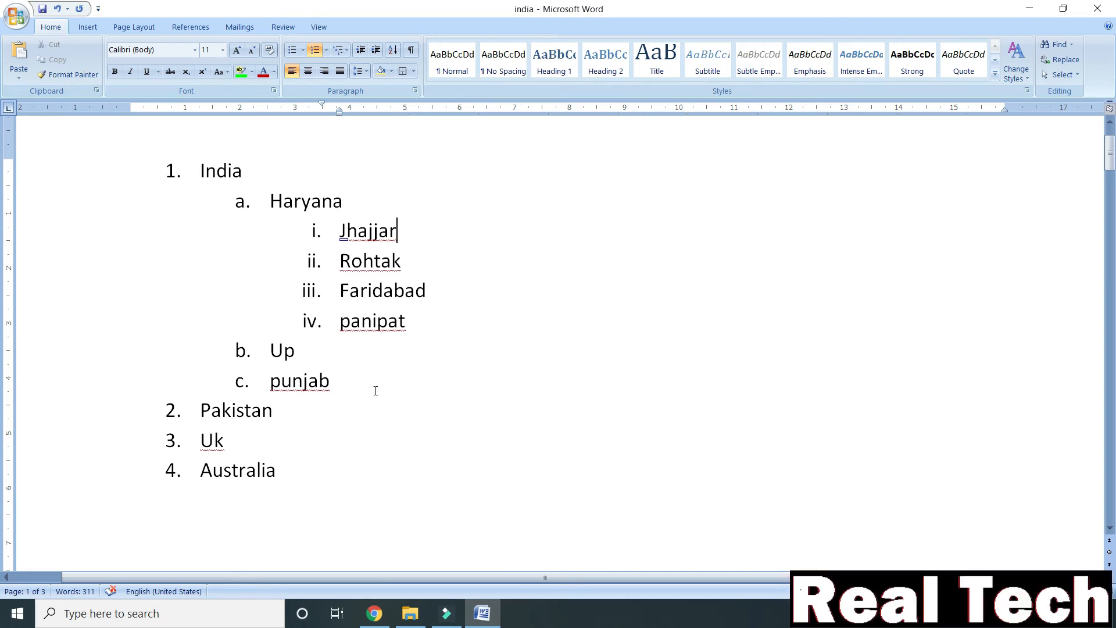
pyautogui.click(281, 417)
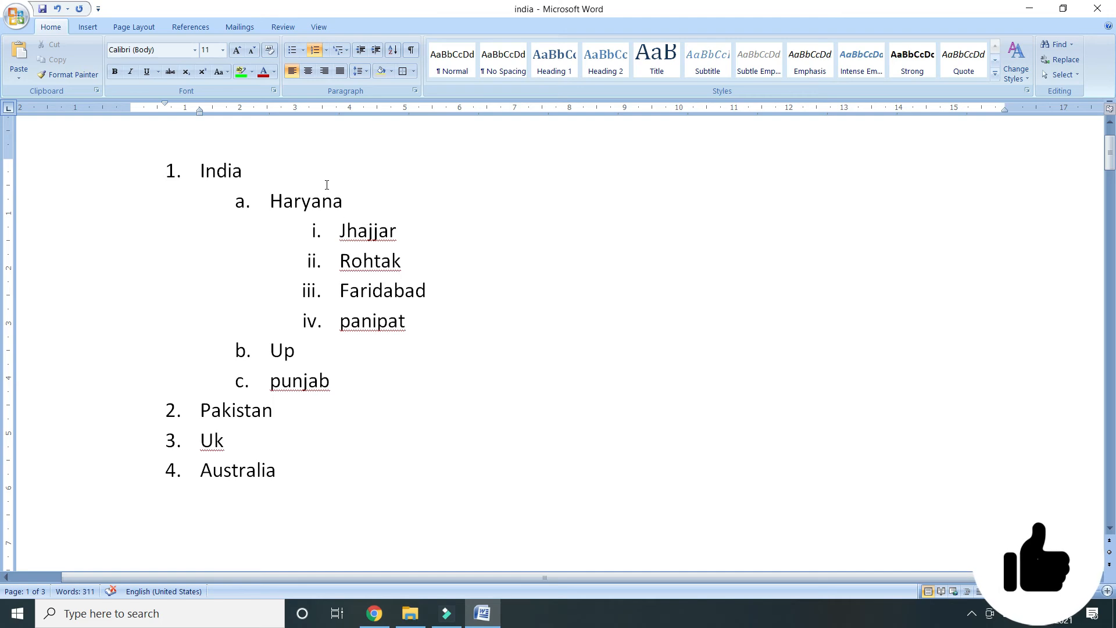
# Step: Insert an unnumbered line, aligned with the item text, directly below India in the multilevel list
pyautogui.click(277, 169)
pyautogui.press('Return')
pyautogui.press('BackSpace')
pyautogui.write('ffdfsd')
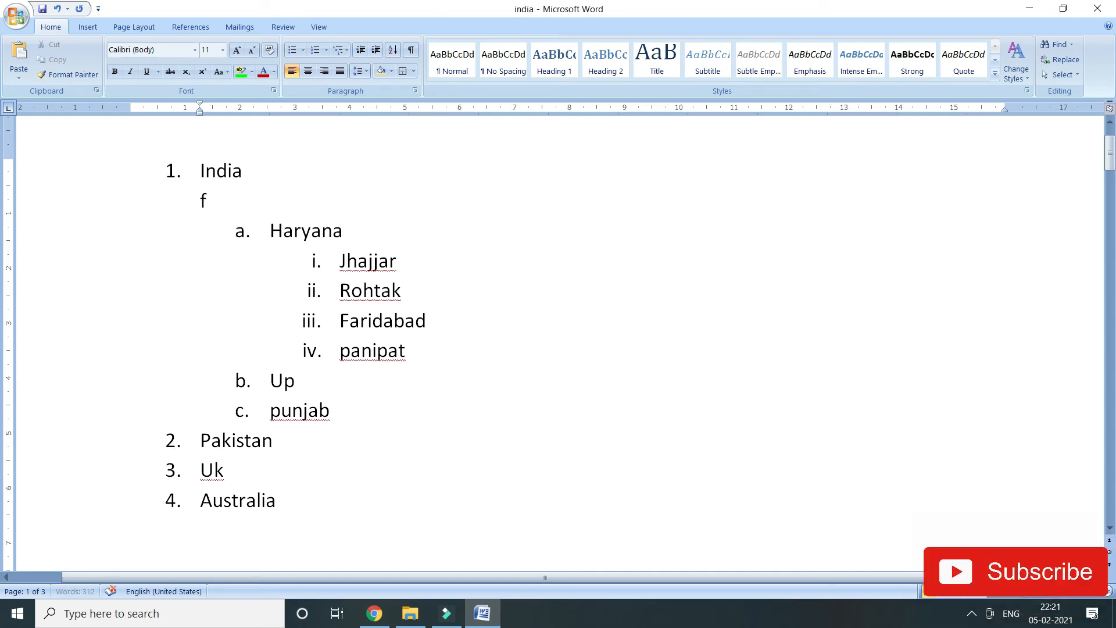
pyautogui.press('Return')
pyautogui.write('fsdf')
pyautogui.press('Return')
pyautogui.write('fd')
pyautogui.press('Return')
pyautogui.write('d')
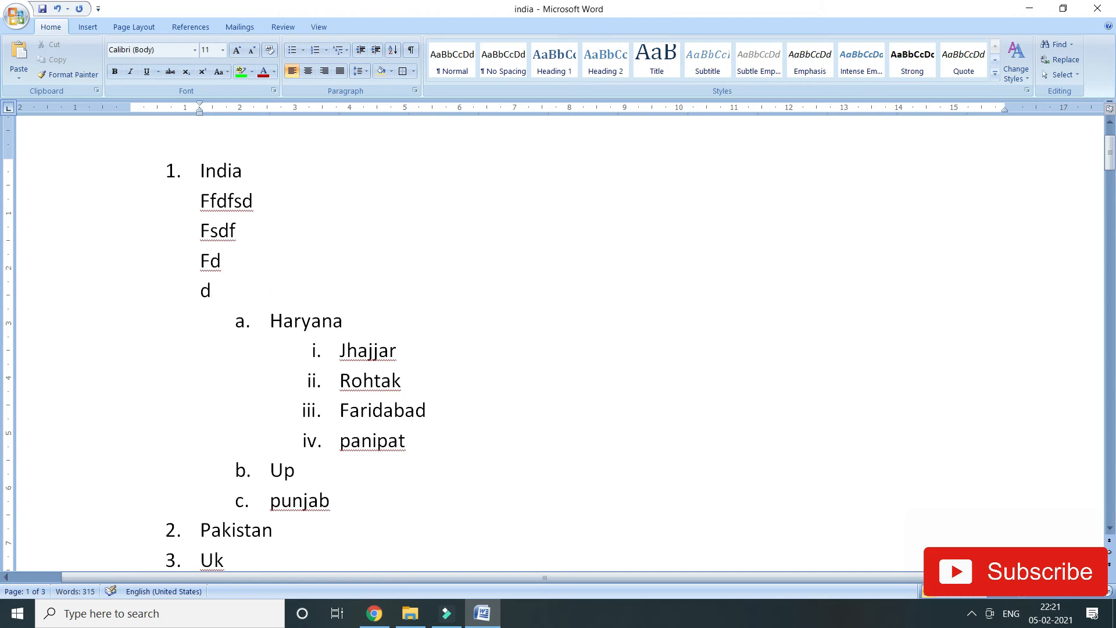
pyautogui.press('BackSpace')
pyautogui.press('BackSpace')
pyautogui.press('BackSpace')
pyautogui.press('BackSpace')
pyautogui.press('BackSpace')
pyautogui.press('BackSpace')
pyautogui.press('BackSpace')
pyautogui.press('BackSpace')
pyautogui.press('BackSpace')
pyautogui.press('BackSpace')
pyautogui.press('BackSpace')
pyautogui.press('BackSpace')
pyautogui.press('BackSpace')
pyautogui.press('BackSpace')
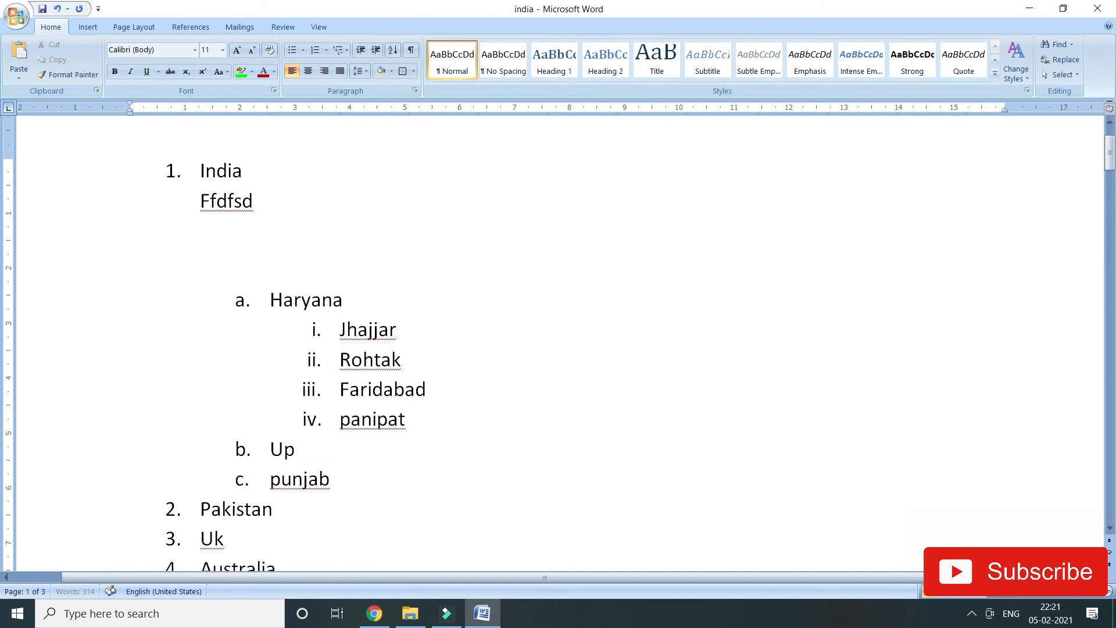
pyautogui.press('BackSpace')
pyautogui.press('BackSpace')
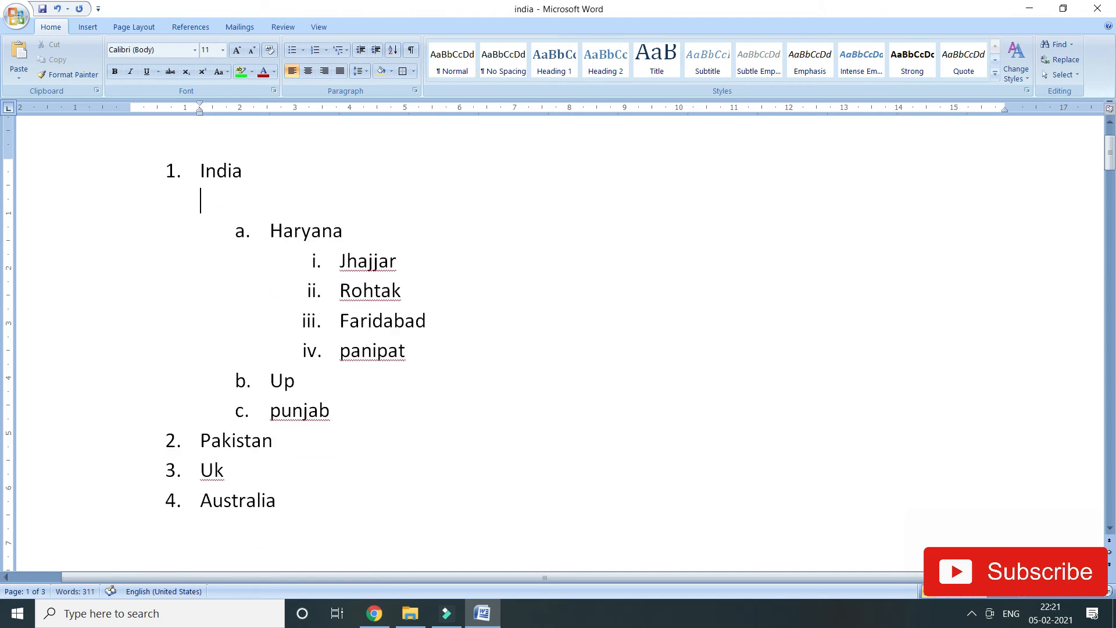
# Step: Generate sample paragraphs with =rand() on the unnumbered line below India and remove the blank line above Haryana
pyautogui.write('=rand()')
pyautogui.press('Return')
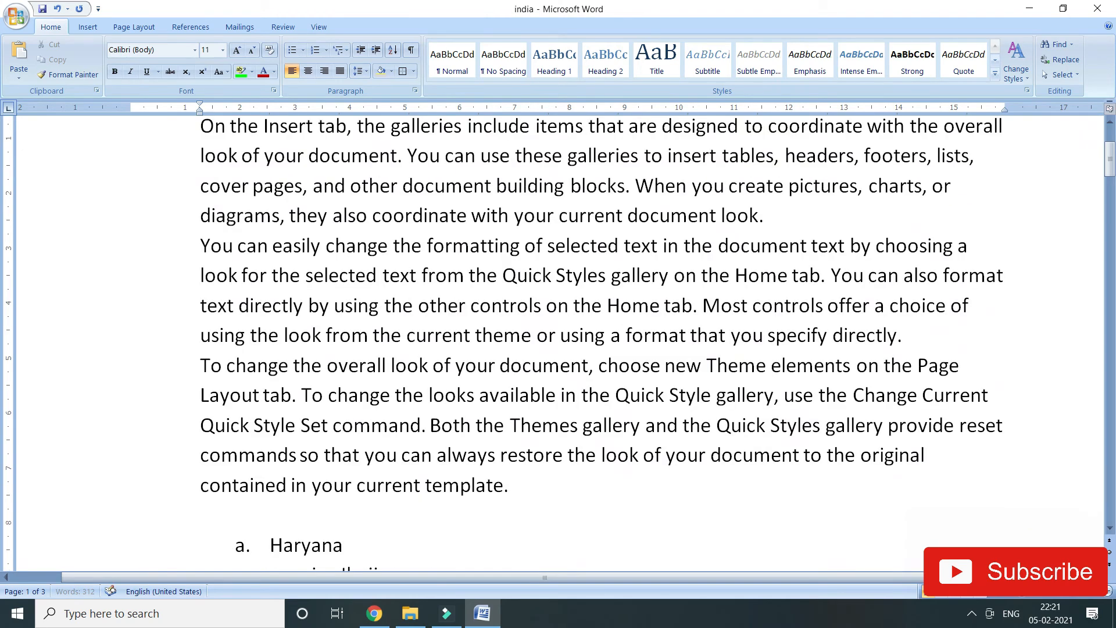
pyautogui.scroll(-3, 222, 209)
pyautogui.scroll(5, 288, 274)
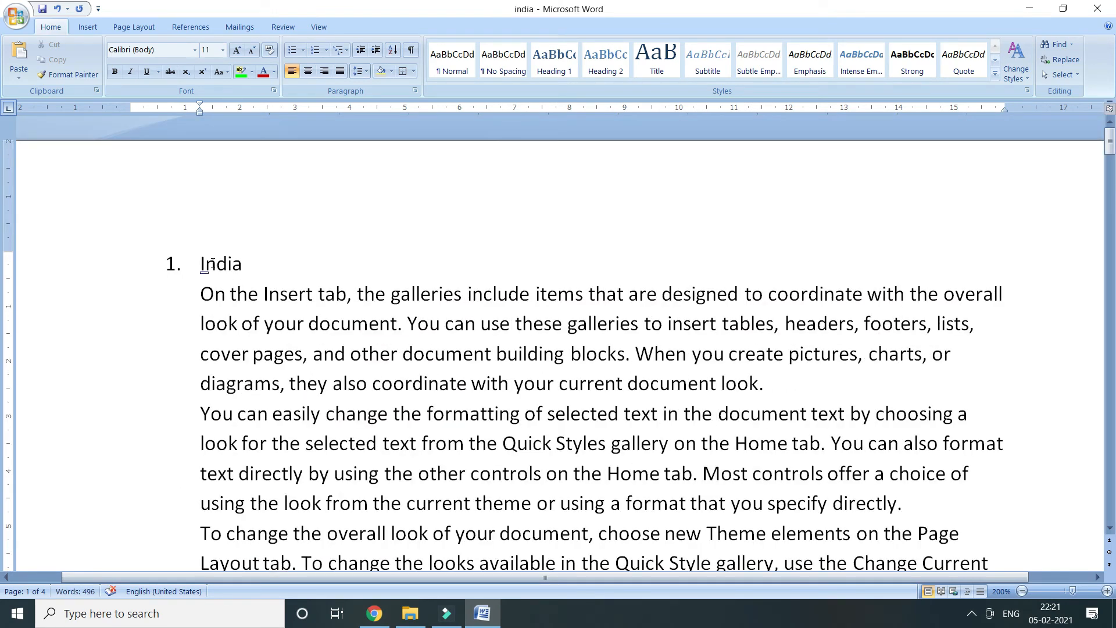
pyautogui.scroll(-5, 211, 263)
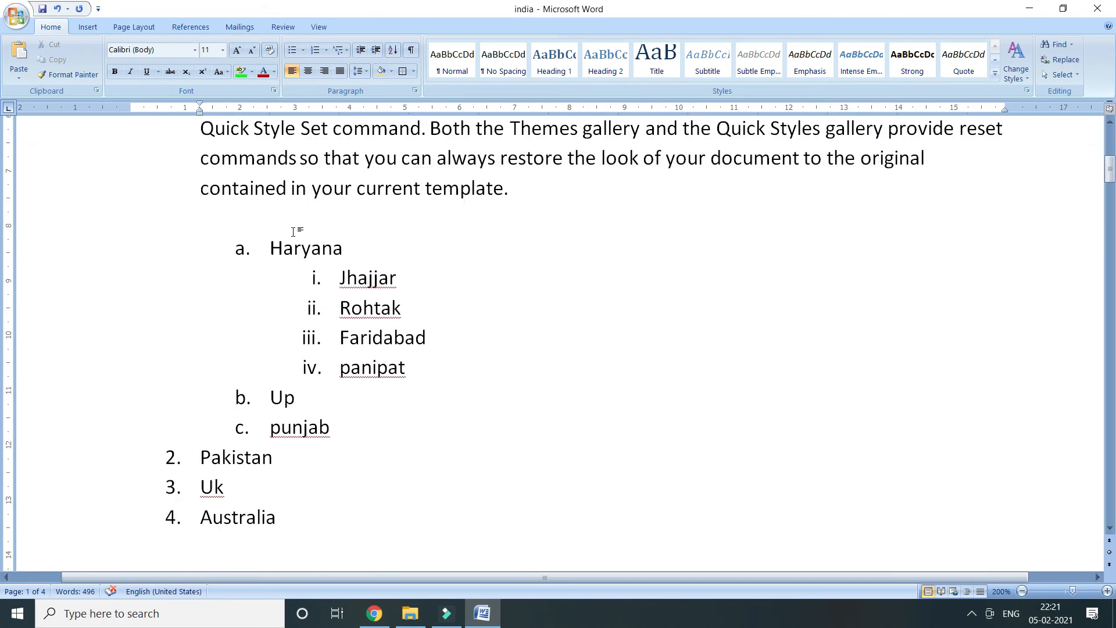
pyautogui.click(293, 231)
pyautogui.press('Delete')
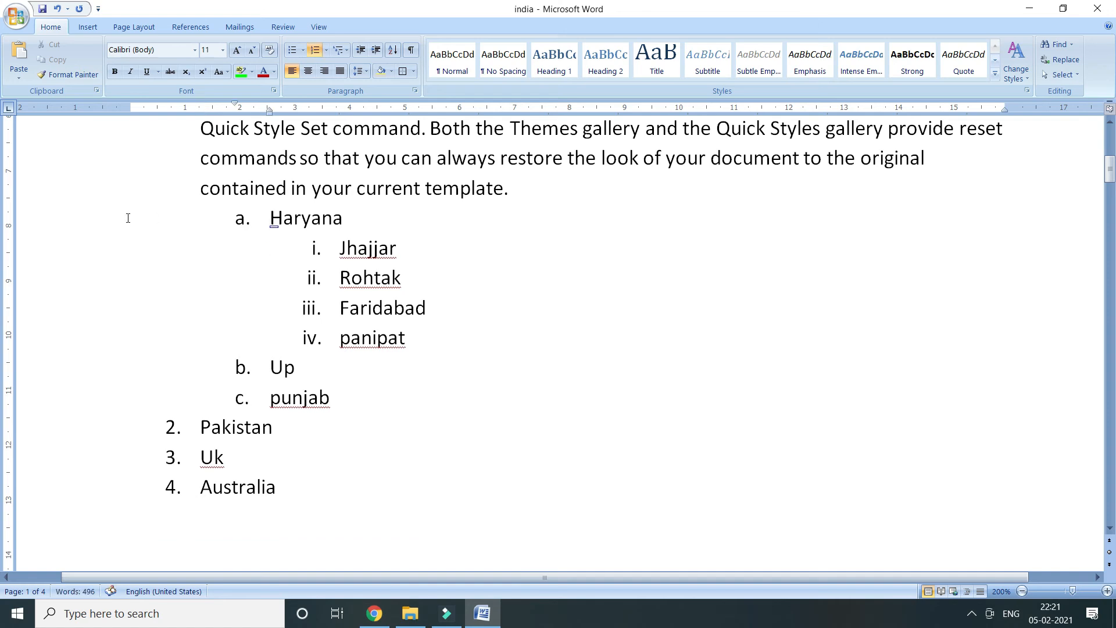
pyautogui.click(367, 217)
pyautogui.press('Return')
pyautogui.press('Tab')
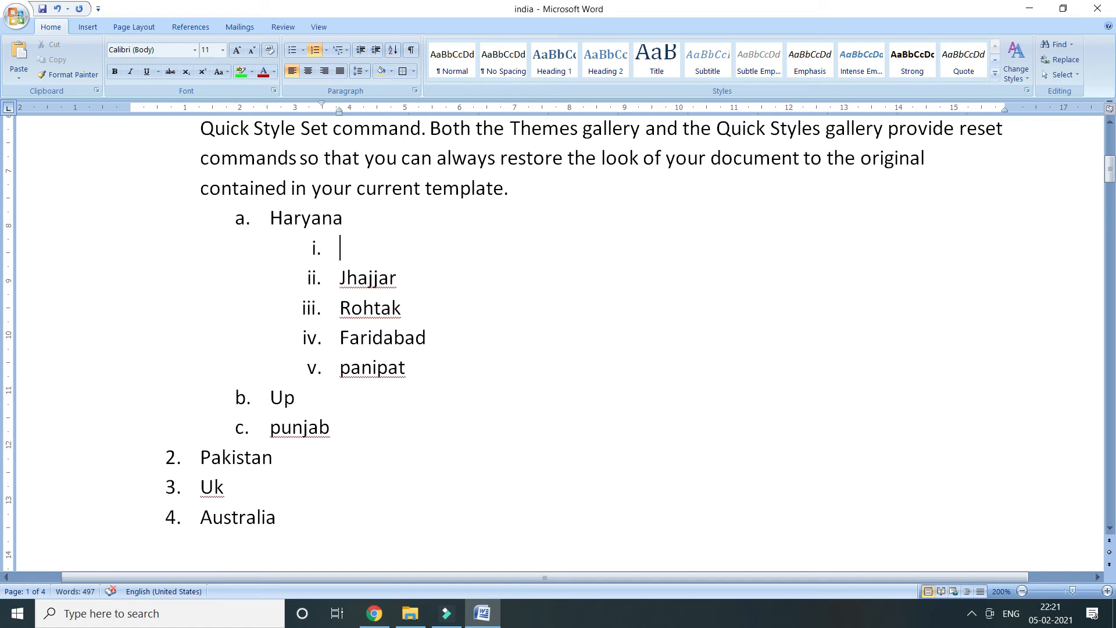
pyautogui.hotkey('shift', 'Tab')
pyautogui.hotkey('shift', 'Tab')
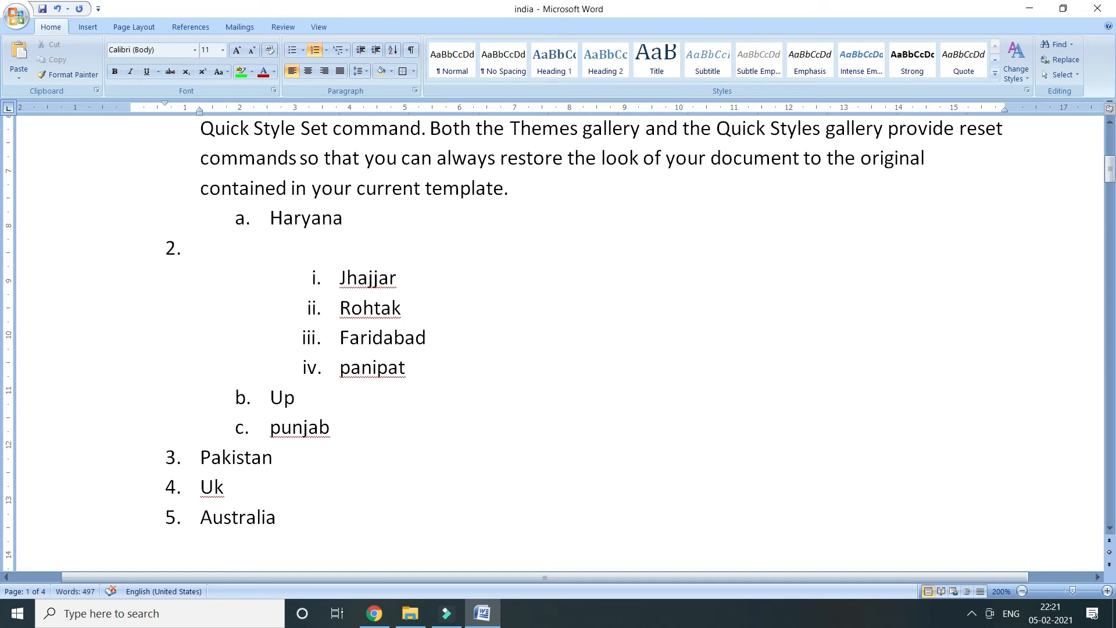
pyautogui.press('Return')
pyautogui.press('Tab')
pyautogui.press('BackSpace')
pyautogui.press('BackSpace')
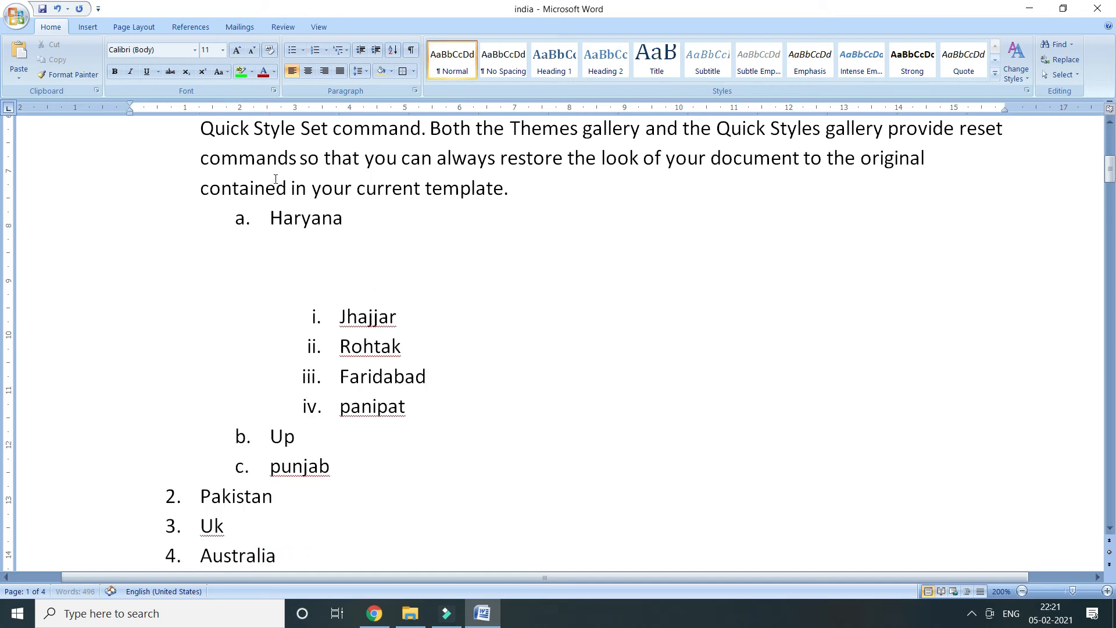
pyautogui.press('Delete')
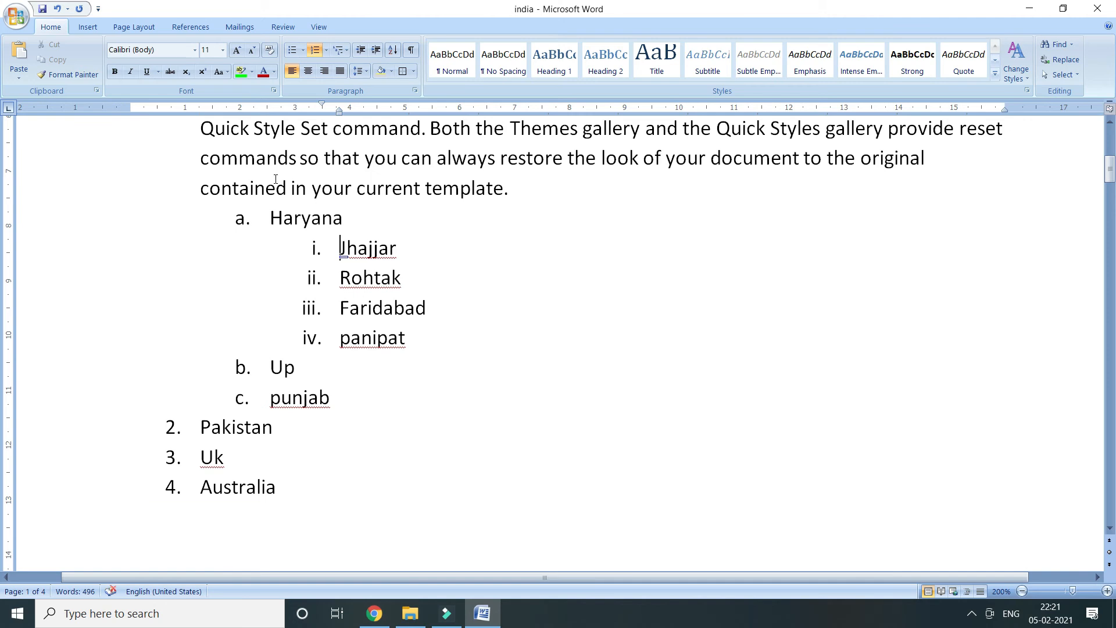
# Step: Insert an unnumbered line, aligned with the item text, directly below Haryana in the multilevel list
pyautogui.press('Left')
pyautogui.press('Return')
pyautogui.press('BackSpace')
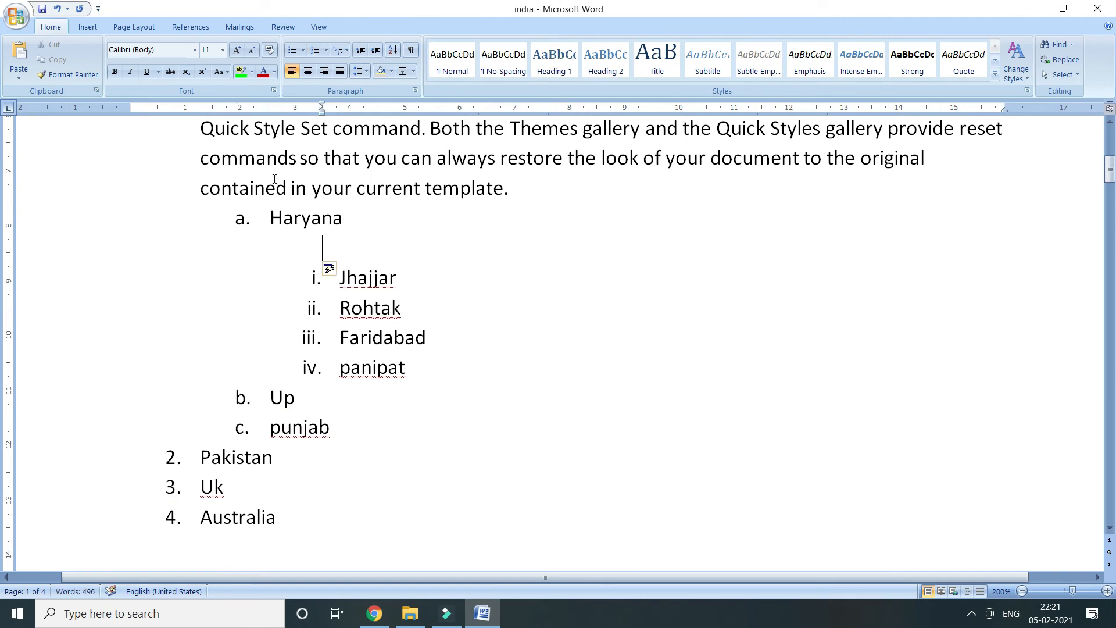
pyautogui.press('BackSpace')
# Step: Generate sample paragraphs with =rand() on the unnumbered line below Haryana and remove the blank line above Jhajjar
pyautogui.write('=r')
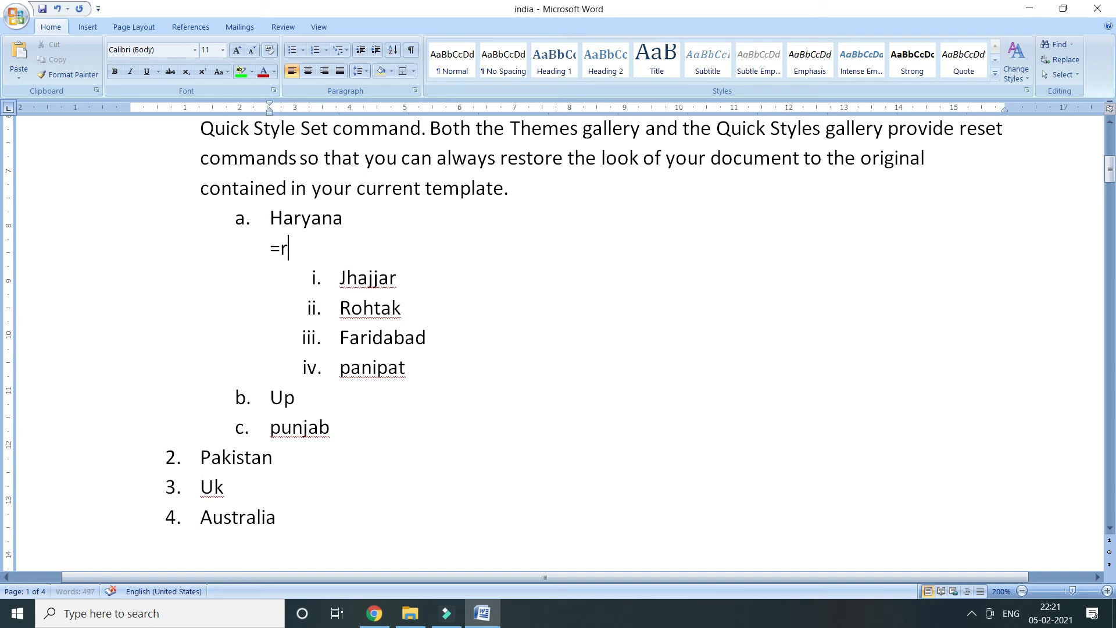
pyautogui.write('and()')
pyautogui.press('Return')
pyautogui.press('Delete')
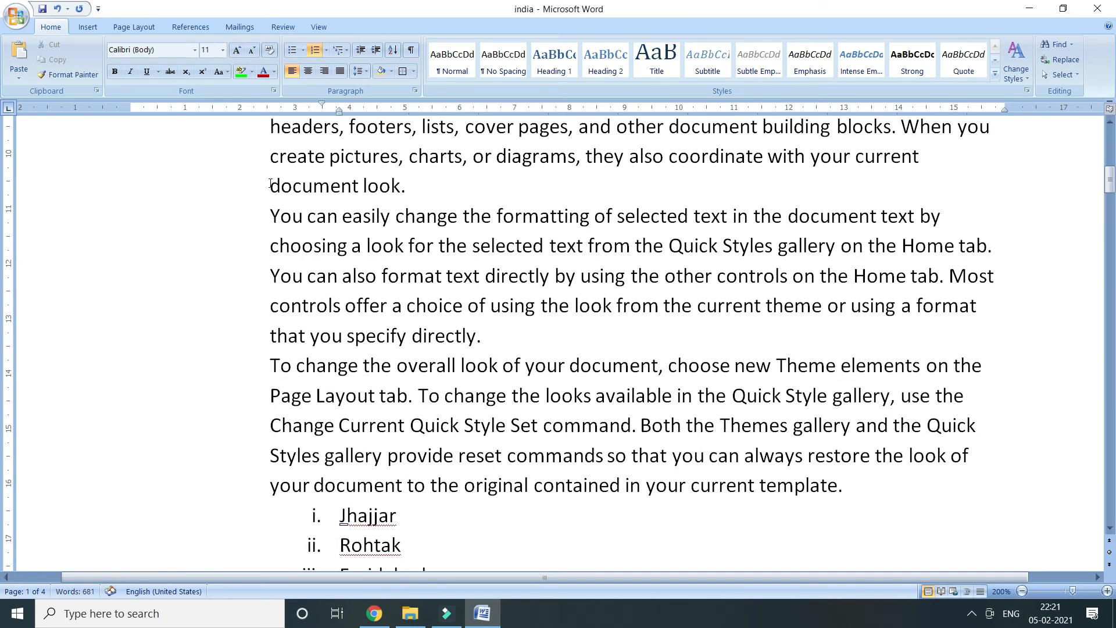
pyautogui.scroll(8, 208, 179)
pyautogui.scroll(-8, 211, 175)
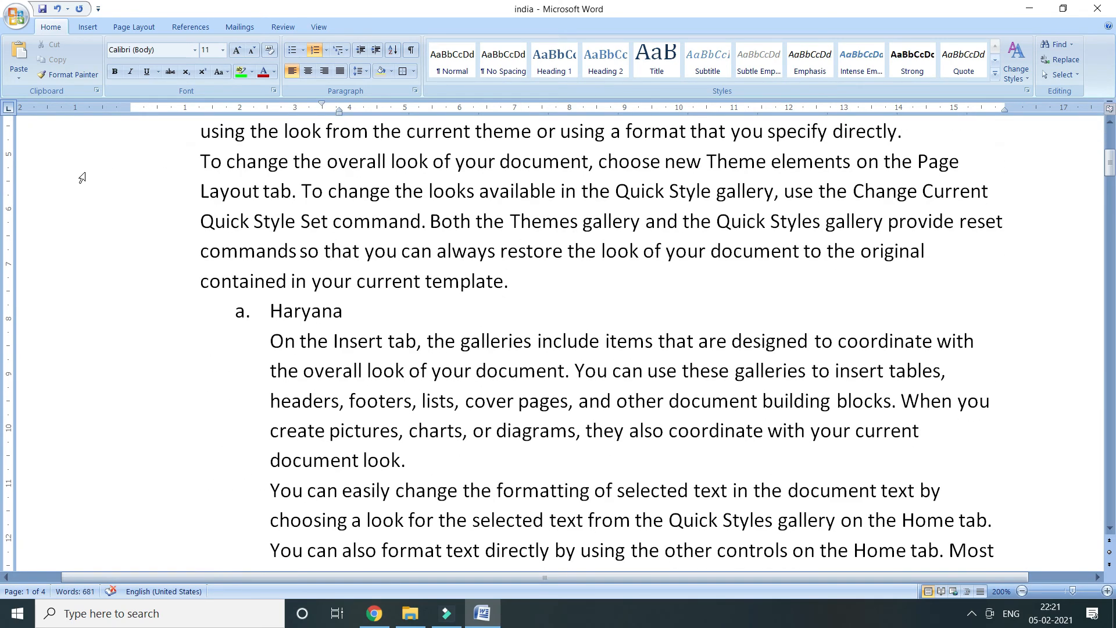
# Step: Add an empty third-level item v. after Panipat in the multilevel list
pyautogui.scroll(-2, 249, 229)
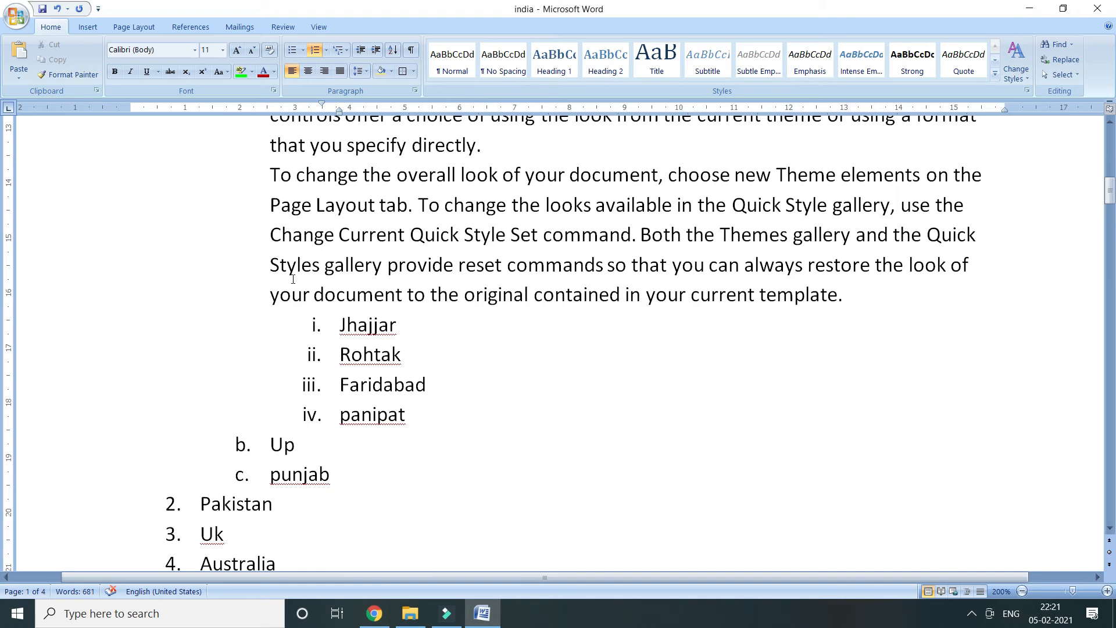
pyautogui.click(489, 422)
pyautogui.press('Return')
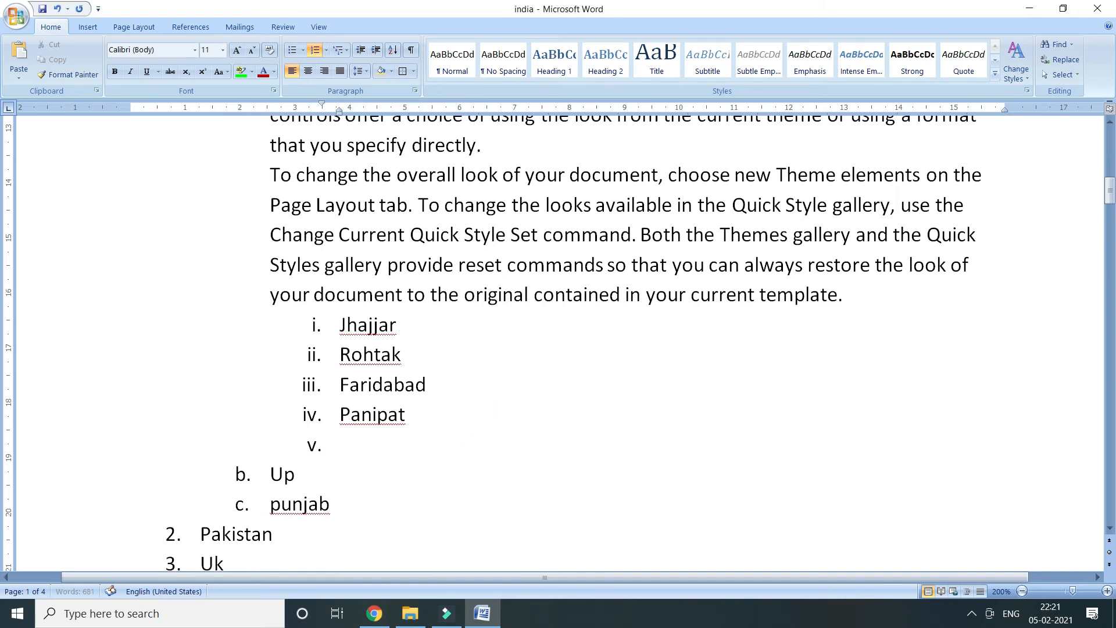
pyautogui.scroll(-3, 401, 167)
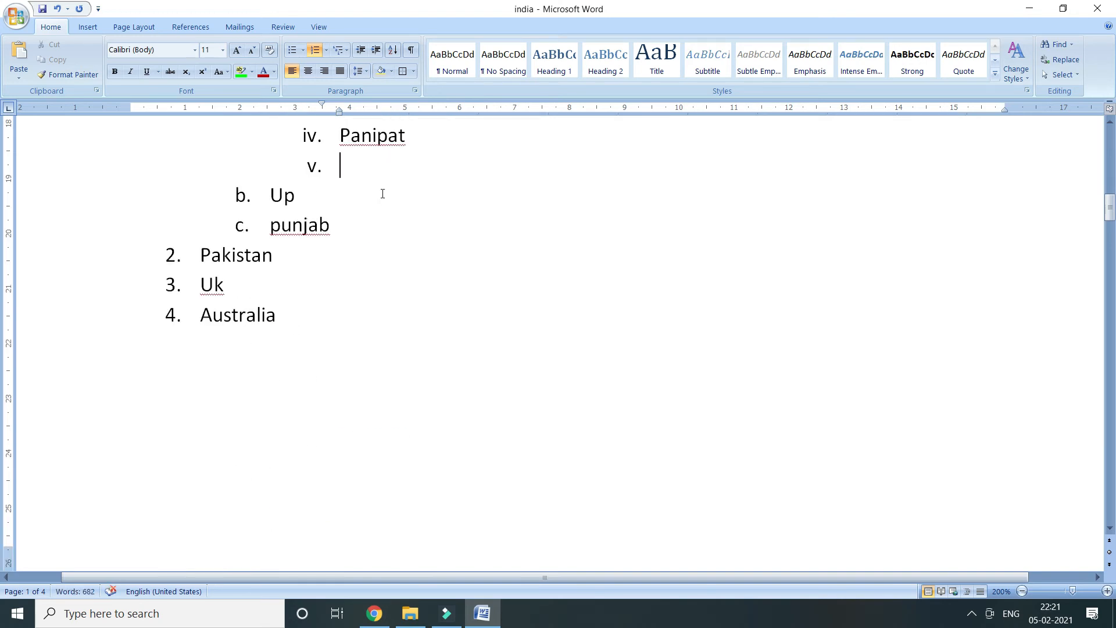
pyautogui.scroll(12, 381, 192)
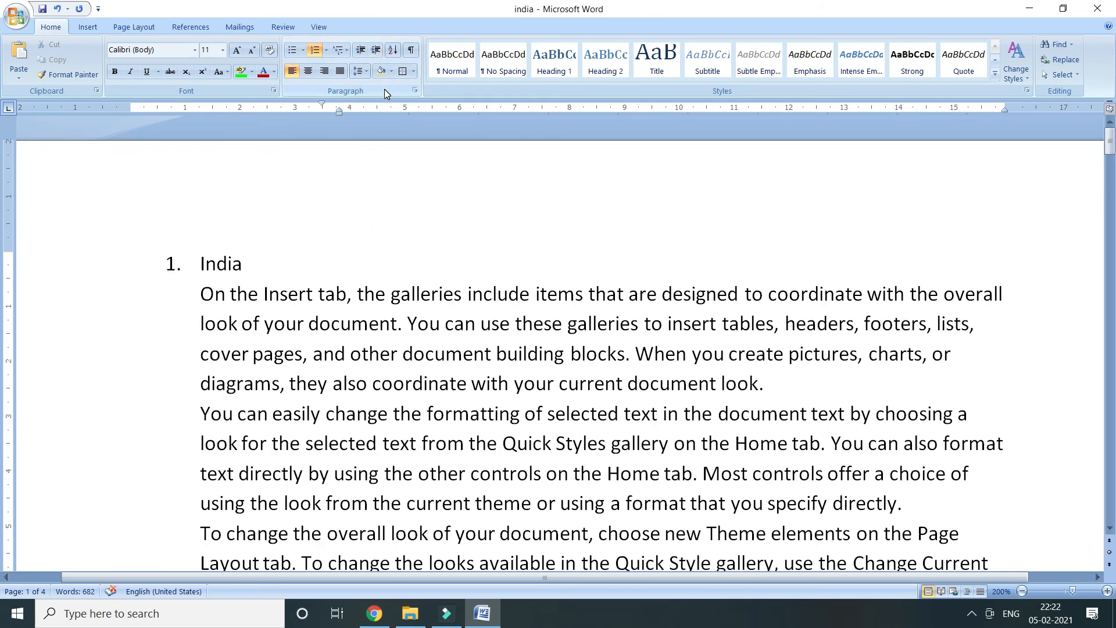
pyautogui.scroll(-12, 288, 238)
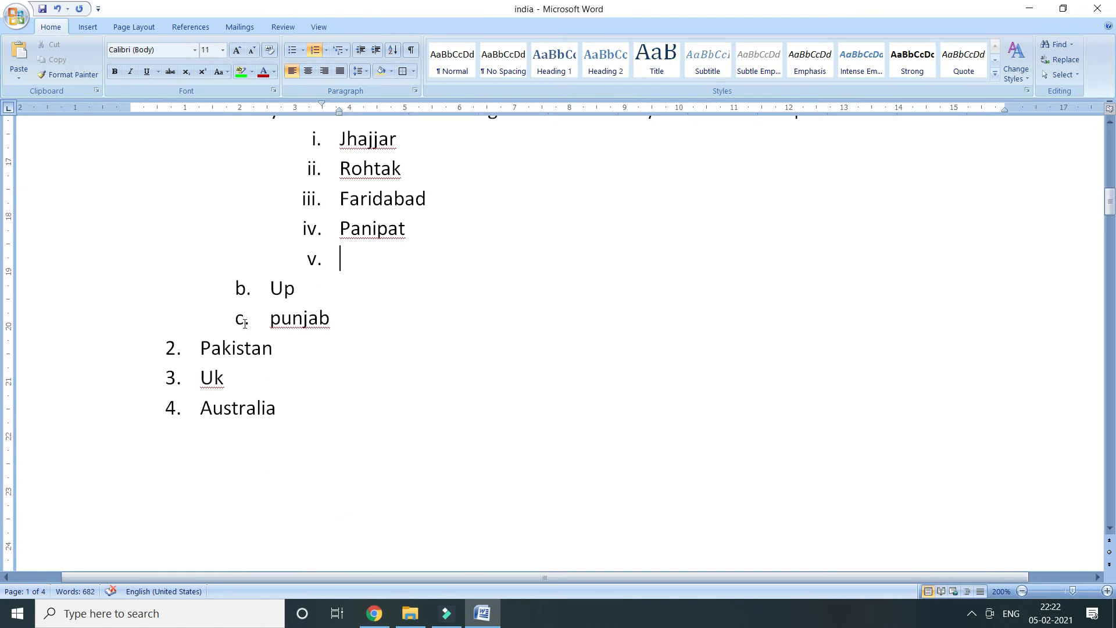
# Step: Promote the Up item to the first list level and demote it back to the second level, two times over
pyautogui.click(332, 286)
pyautogui.click(360, 50)
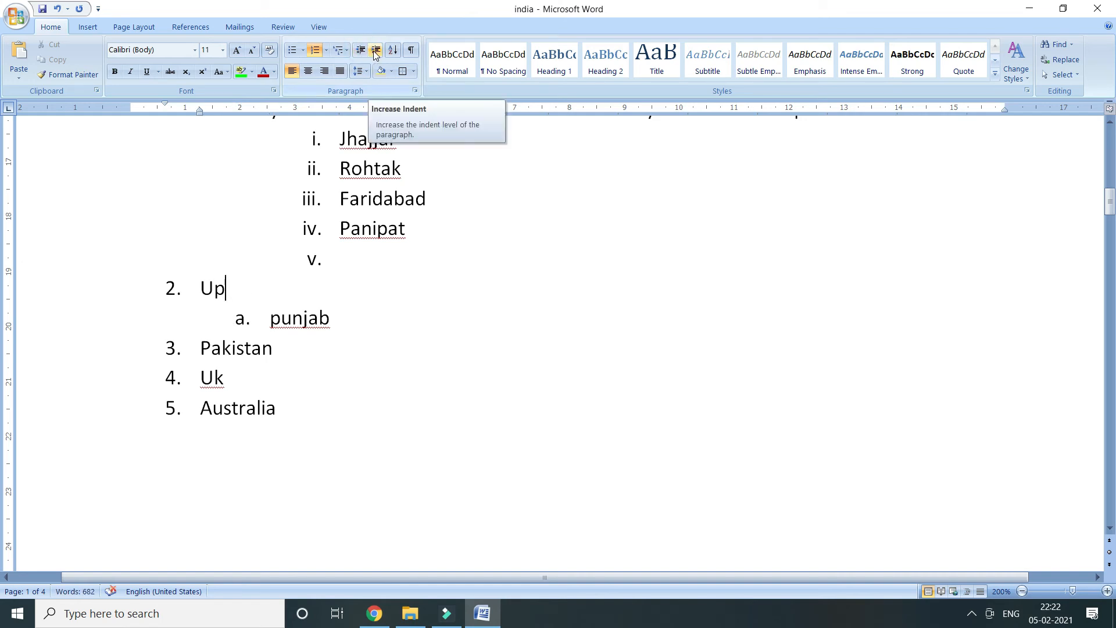
pyautogui.click(375, 52)
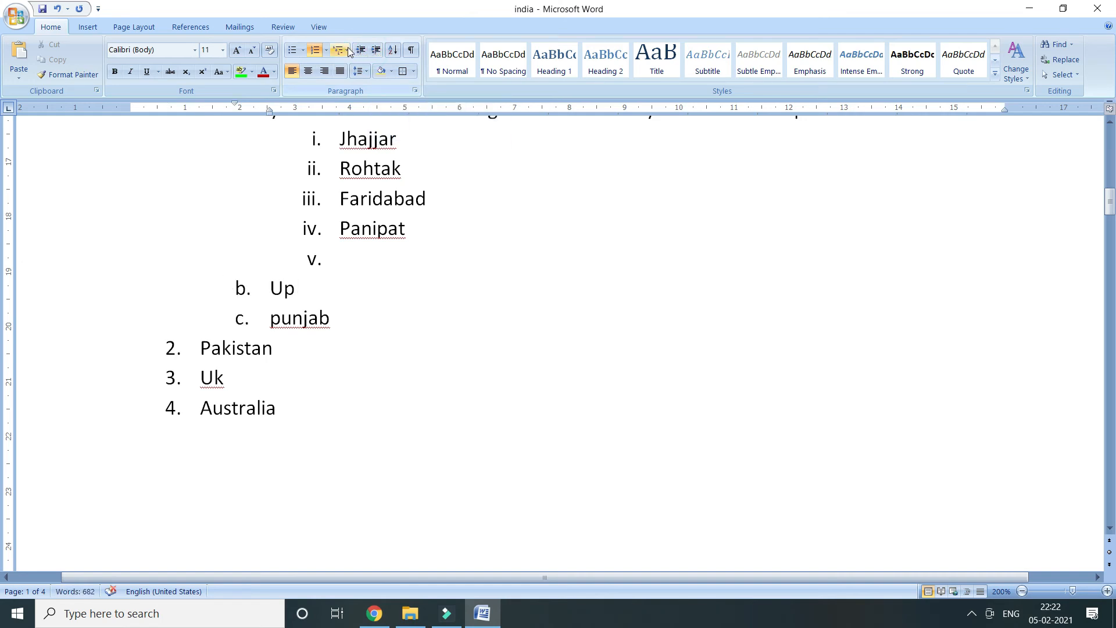
pyautogui.click(360, 51)
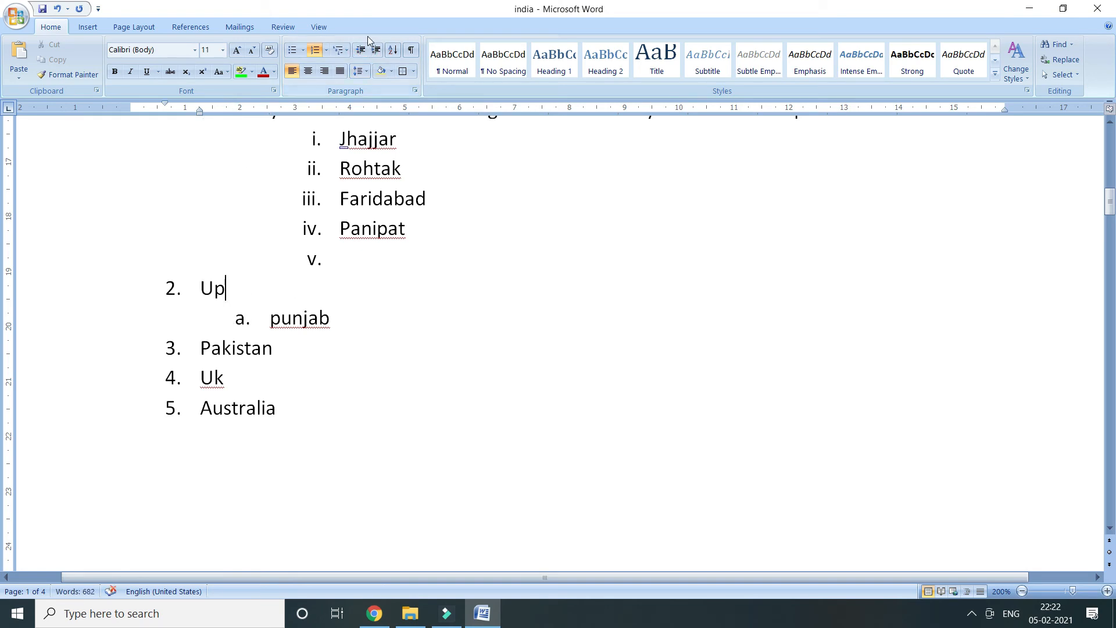
pyautogui.click(380, 55)
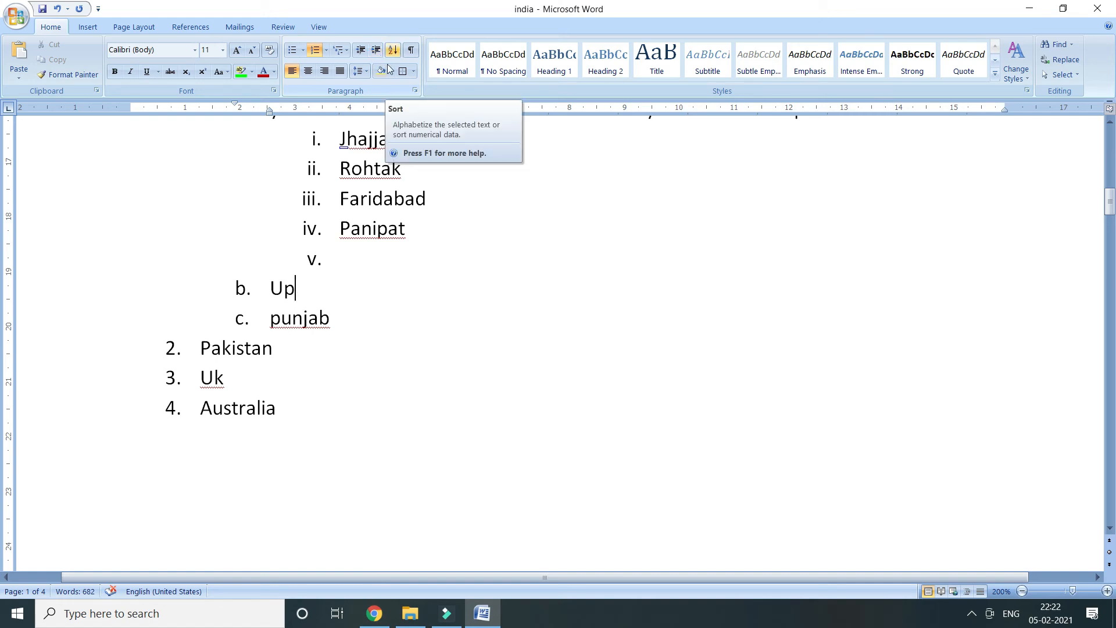
# Step: Add an unnumbered line, aligned with the item text, below Australia at the end of the list
pyautogui.click(292, 407)
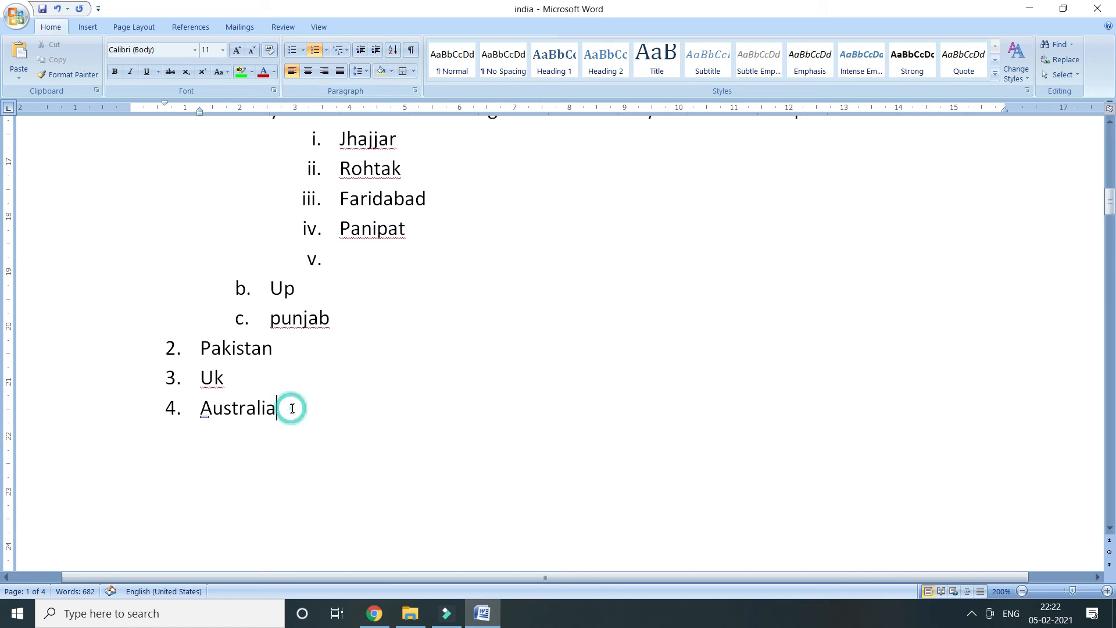
pyautogui.press('Return')
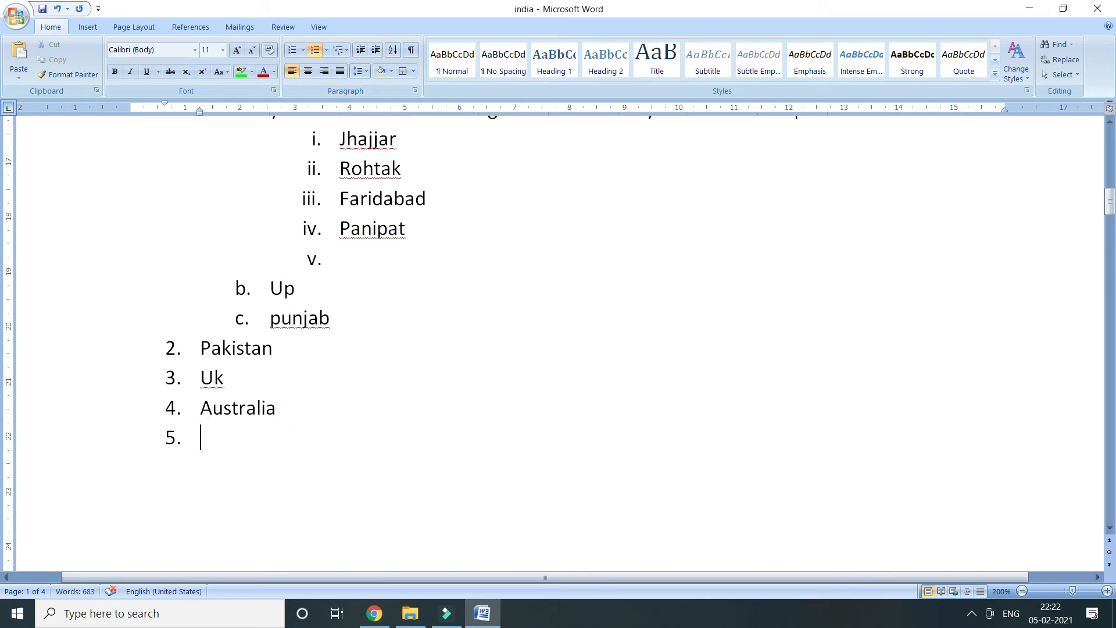
pyautogui.press('BackSpace')
# Step: Sort the entire document's text by paragraphs, with type Number in ascending order, and deselect the text
pyautogui.scroll(-15, 358, 402)
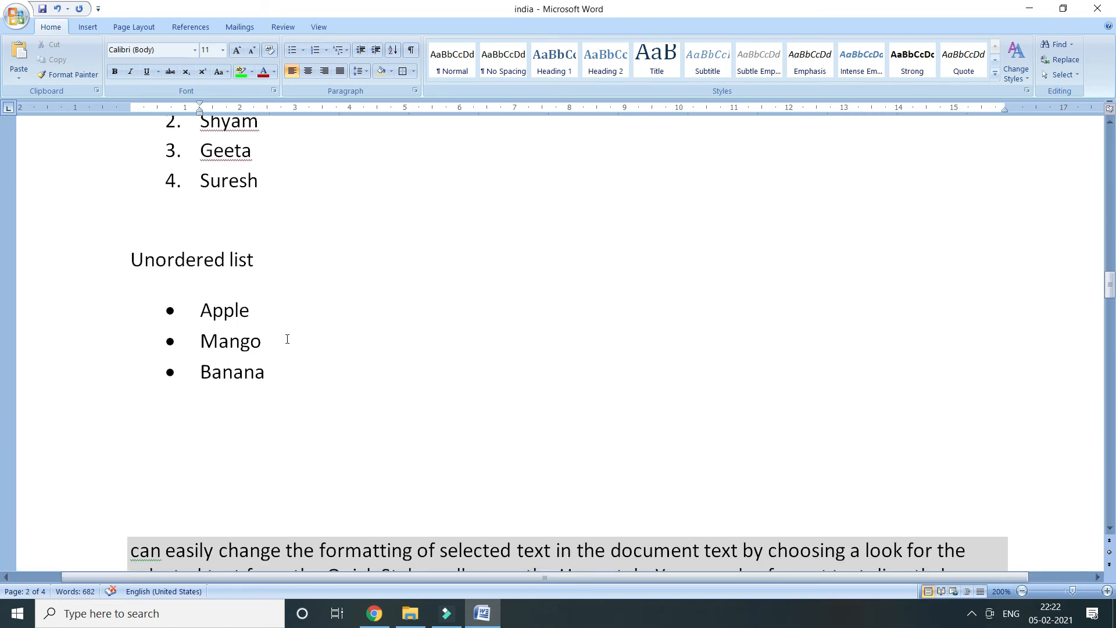
pyautogui.scroll(1, 287, 339)
pyautogui.scroll(-10, 287, 312)
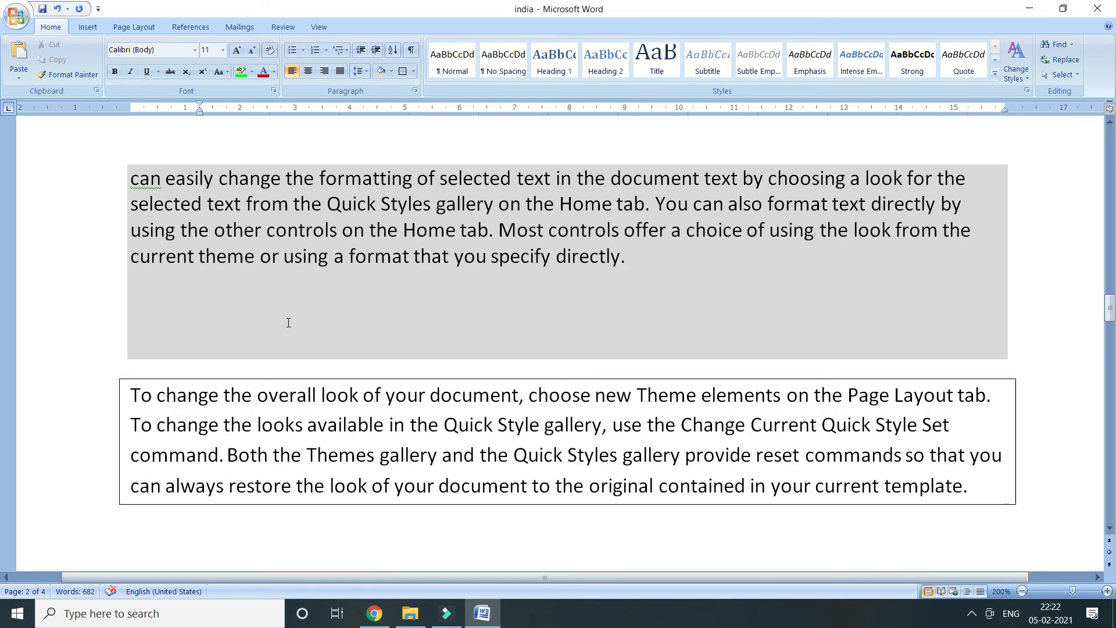
pyautogui.scroll(-5, 288, 323)
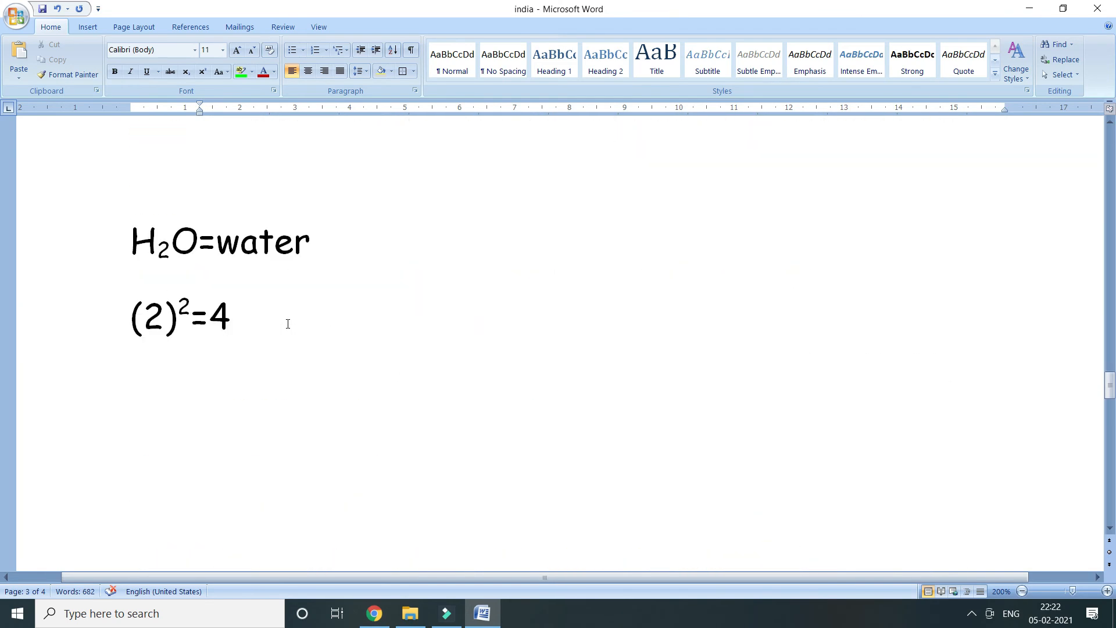
pyautogui.scroll(5, 301, 263)
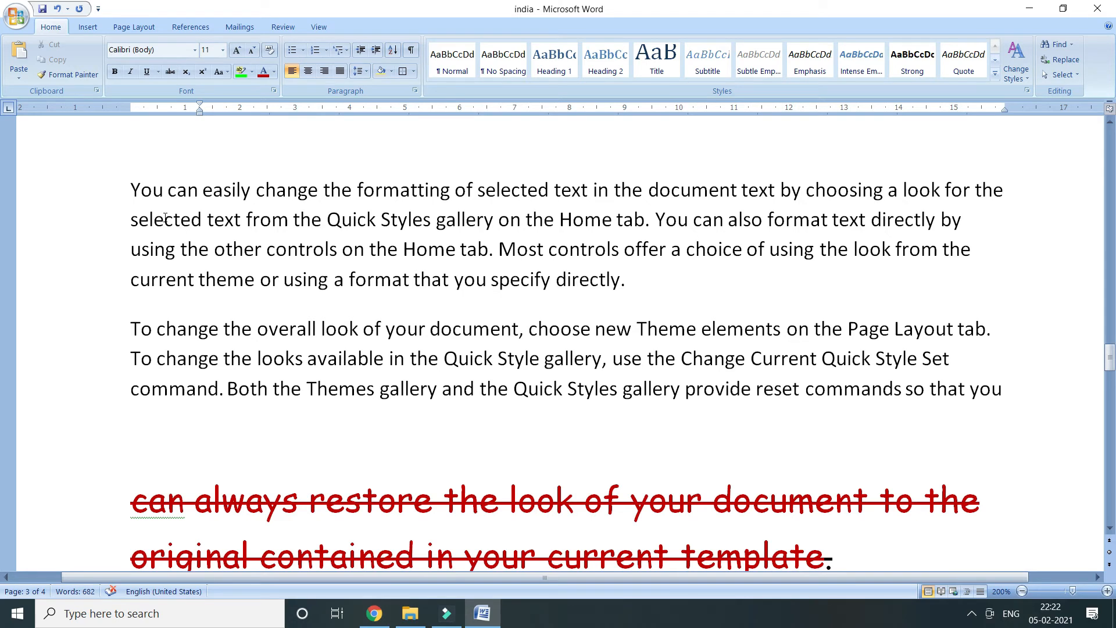
pyautogui.click(138, 189)
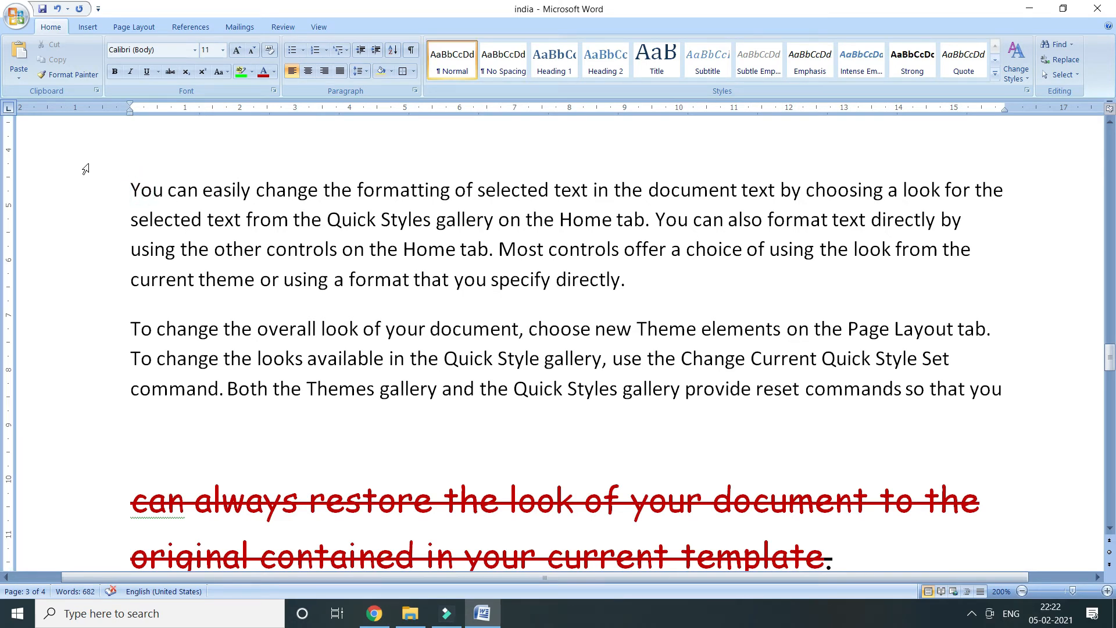
pyautogui.hotkey('ctrl', 'a')
pyautogui.click(393, 49)
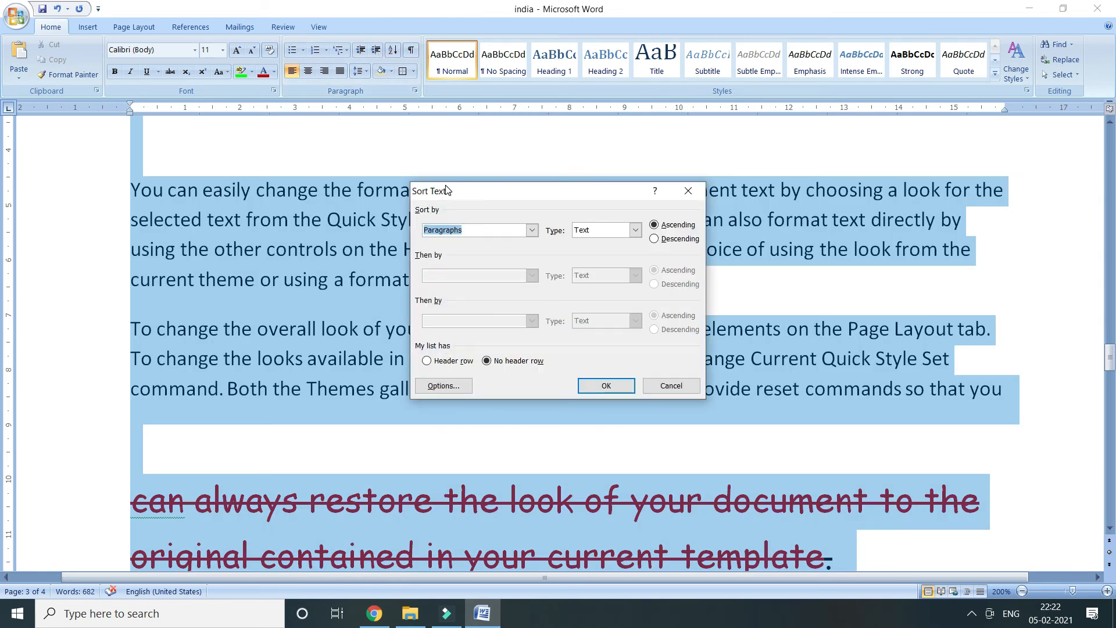
pyautogui.click(531, 231)
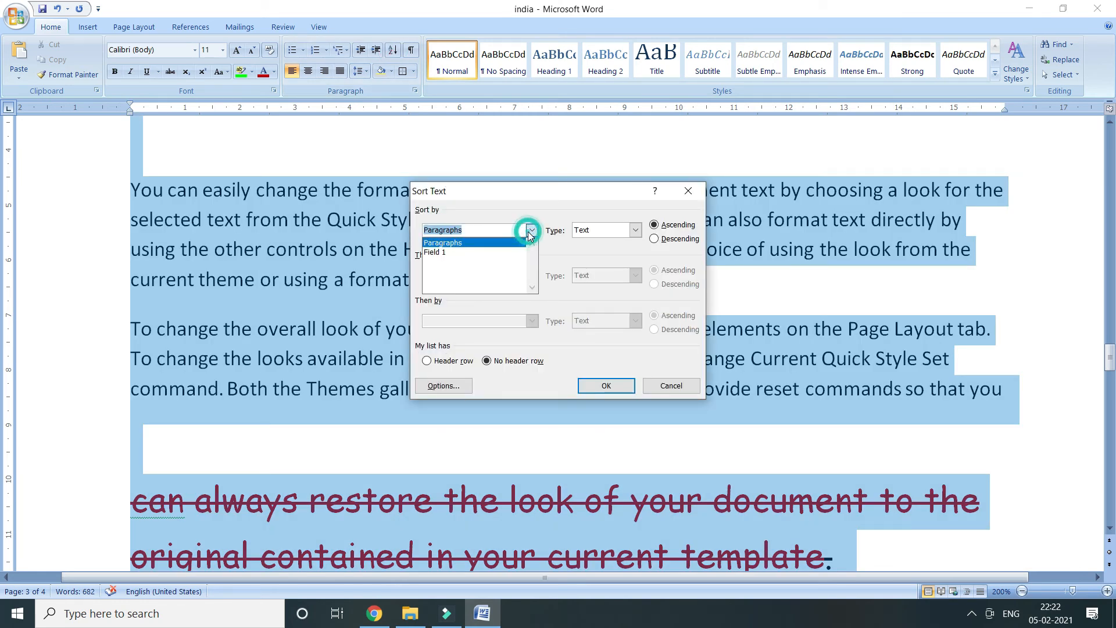
pyautogui.click(605, 232)
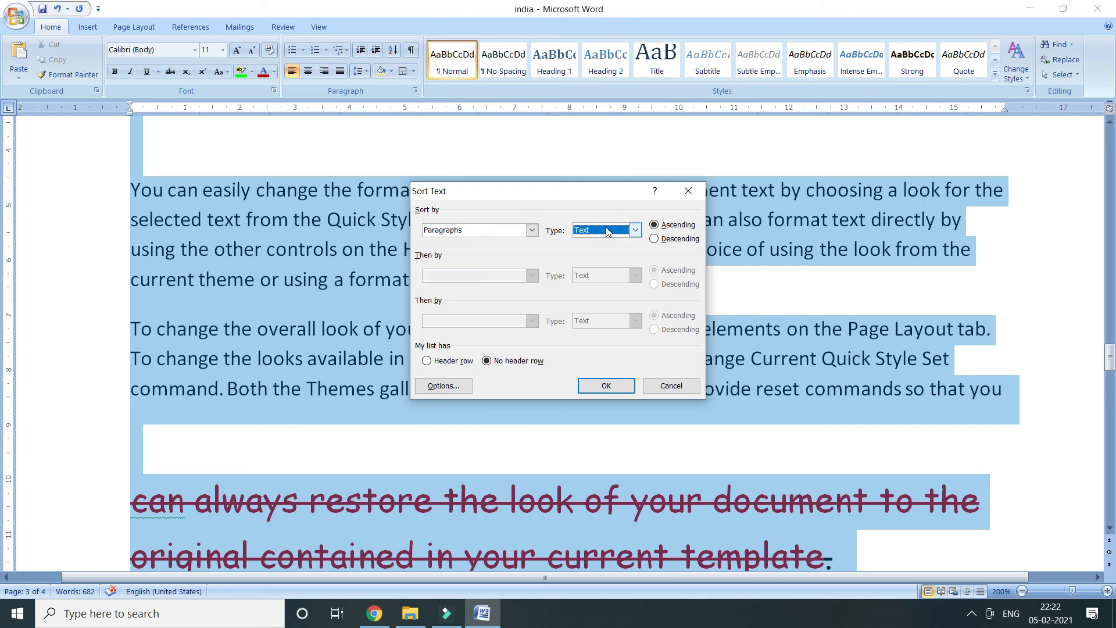
pyautogui.click(637, 231)
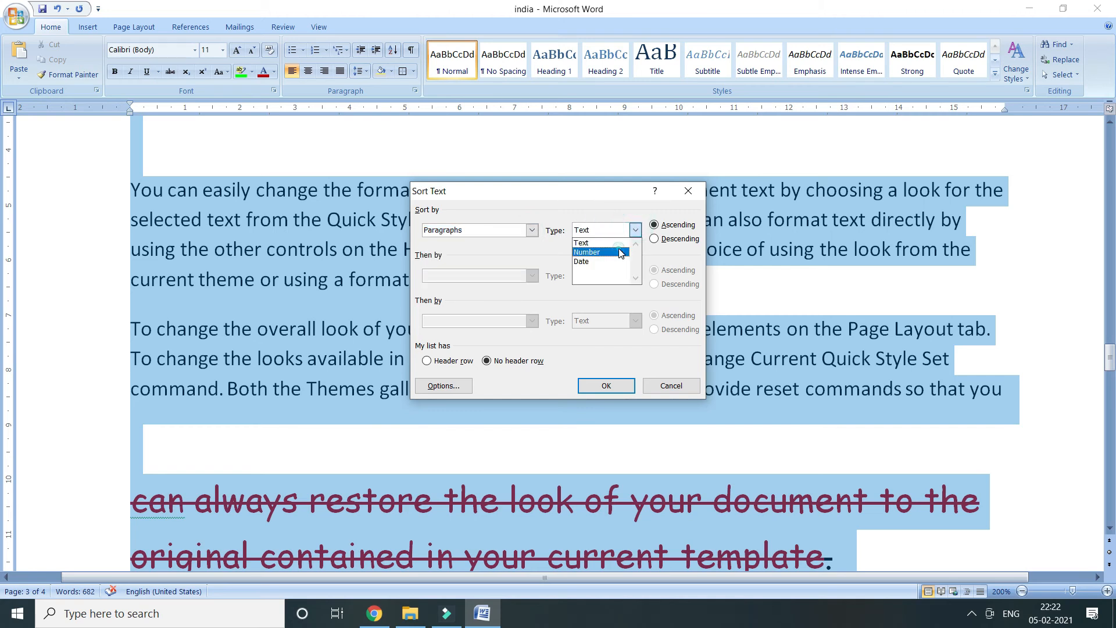
pyautogui.click(621, 253)
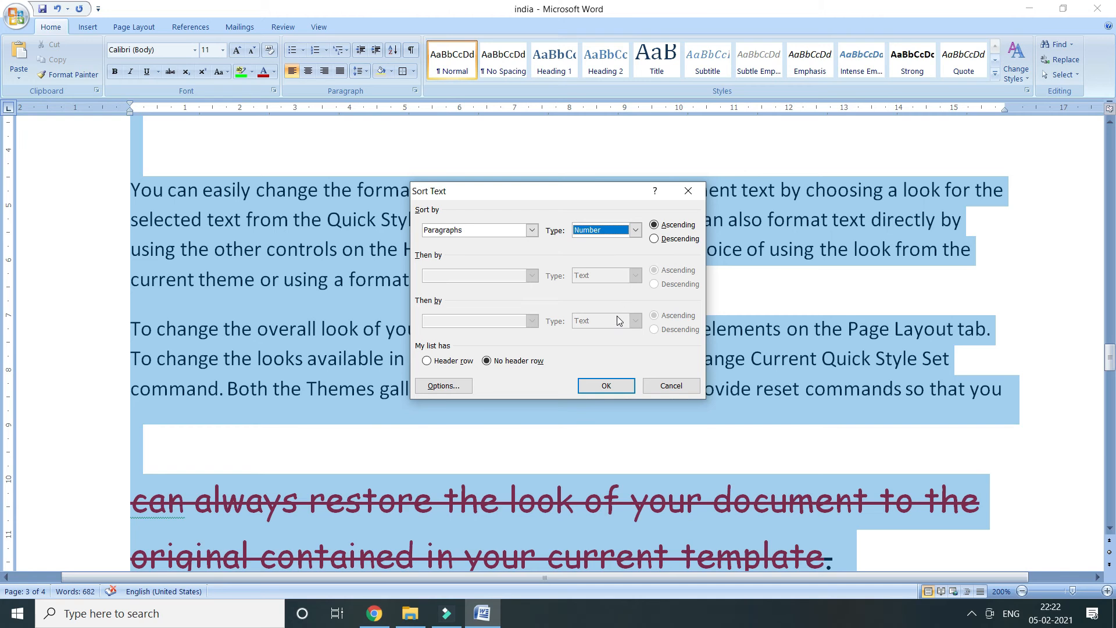
pyautogui.click(592, 387)
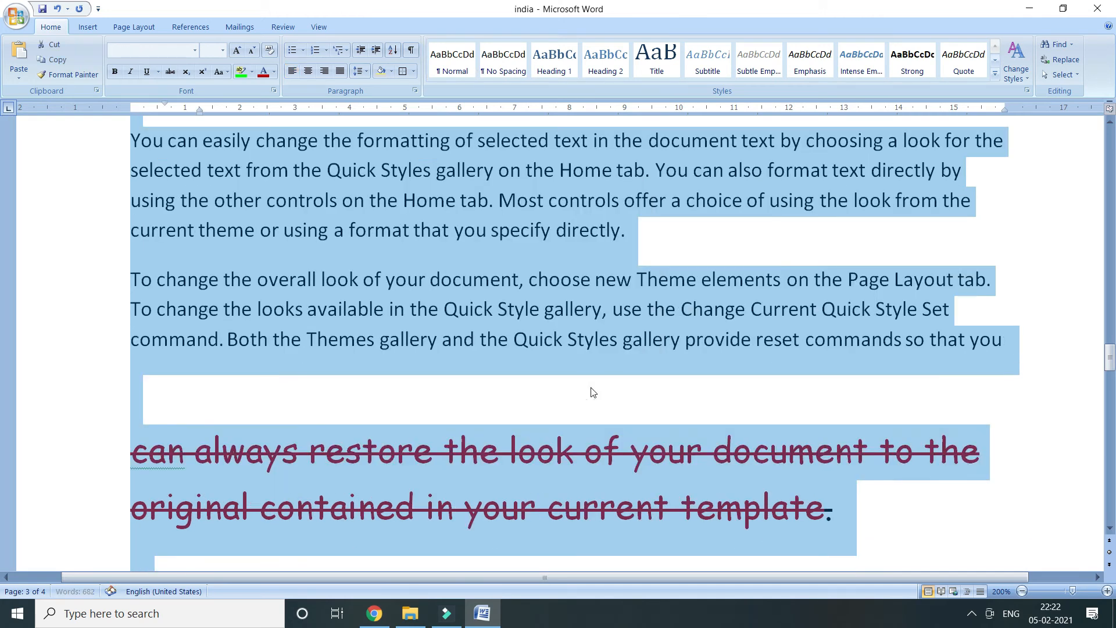
pyautogui.scroll(15, 468, 418)
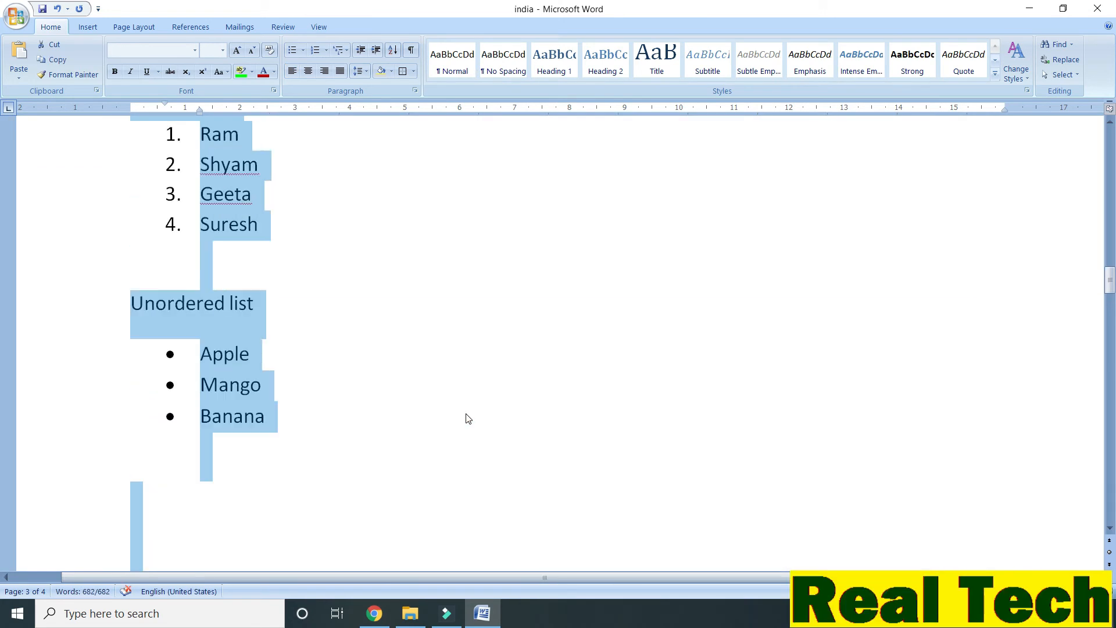
pyautogui.scroll(15, 467, 417)
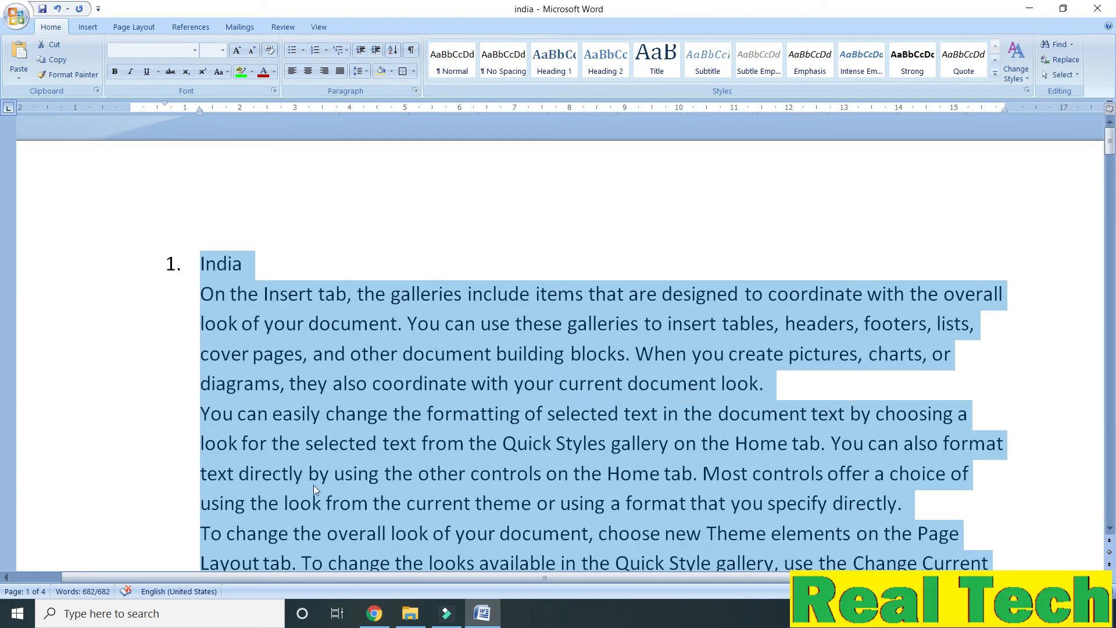
pyautogui.click(246, 265)
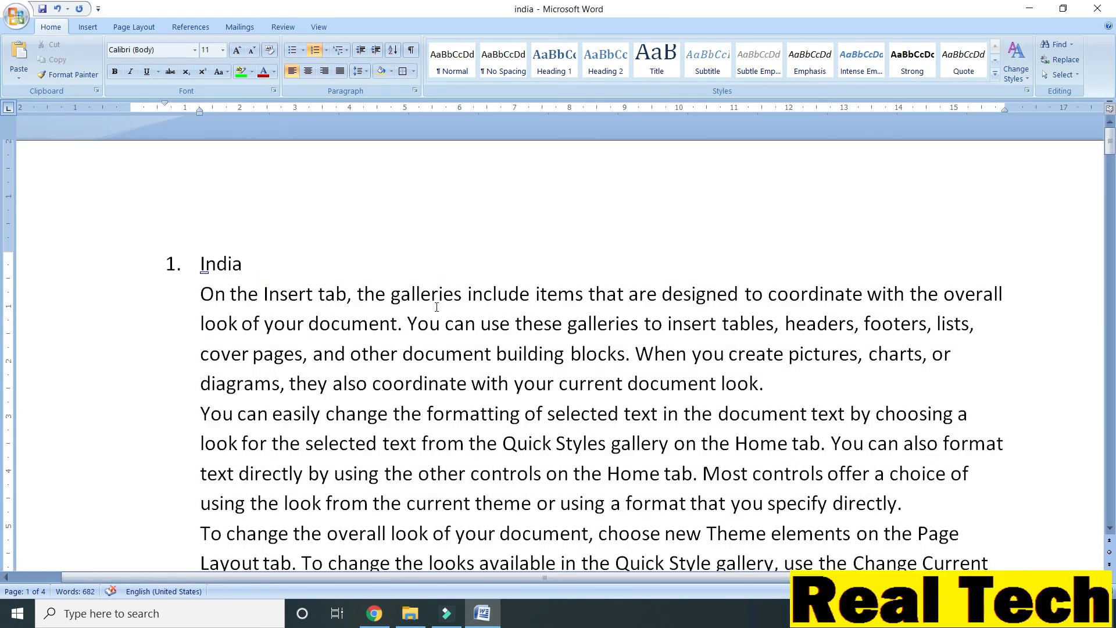
# Step: Show the paragraph marks and other hidden formatting symbols, review them in the multilevel list, and hide them again
pyautogui.scroll(-15, 437, 307)
pyautogui.click(176, 271)
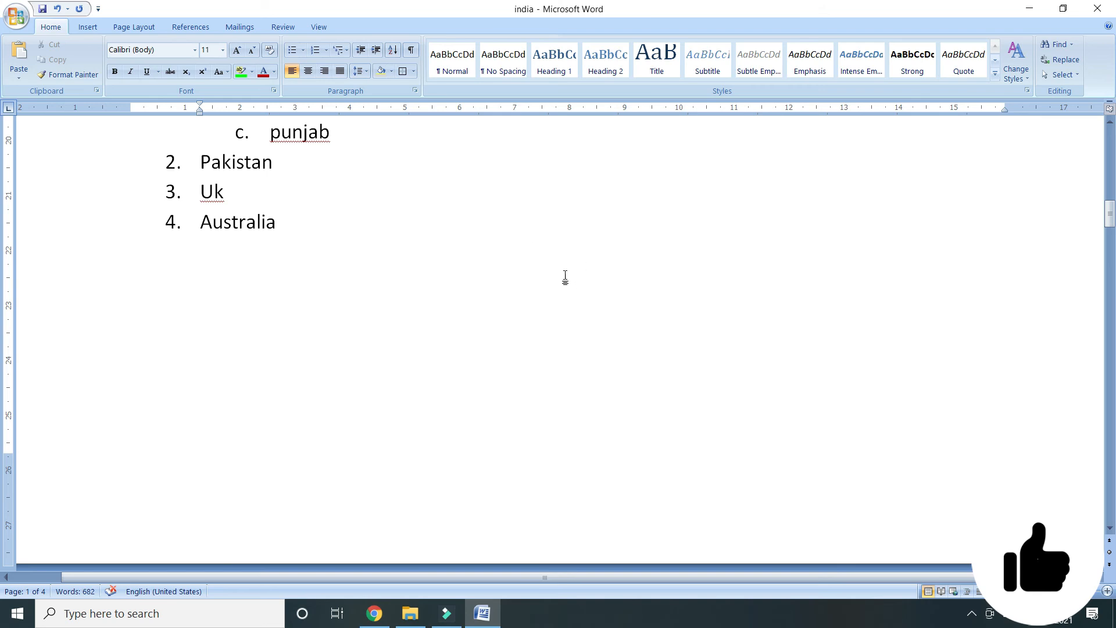
pyautogui.scroll(10, 374, 138)
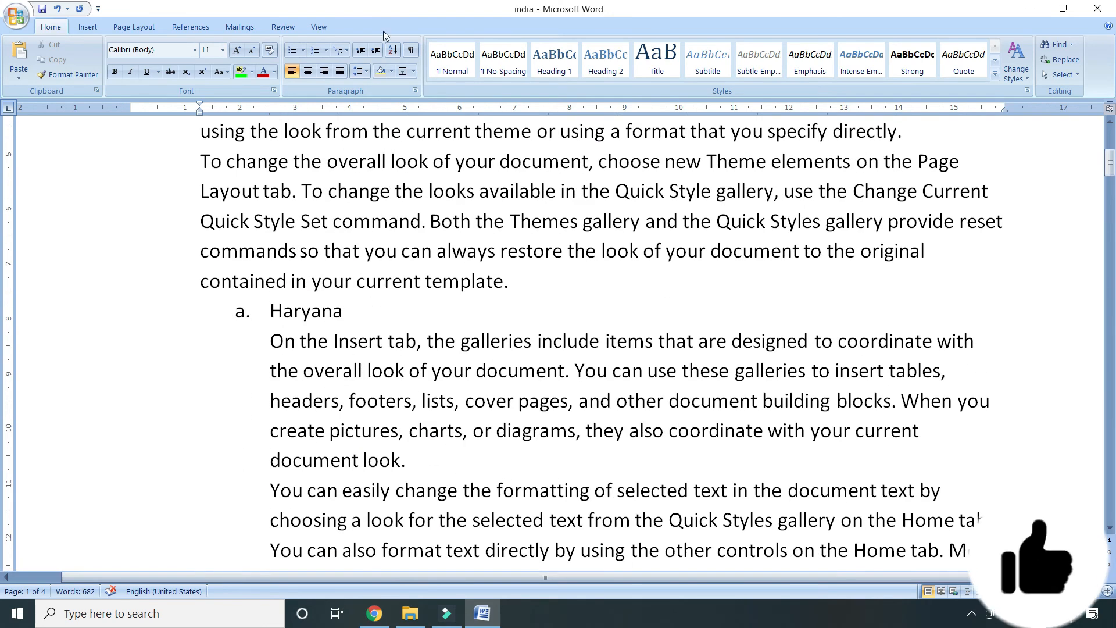
pyautogui.click(410, 50)
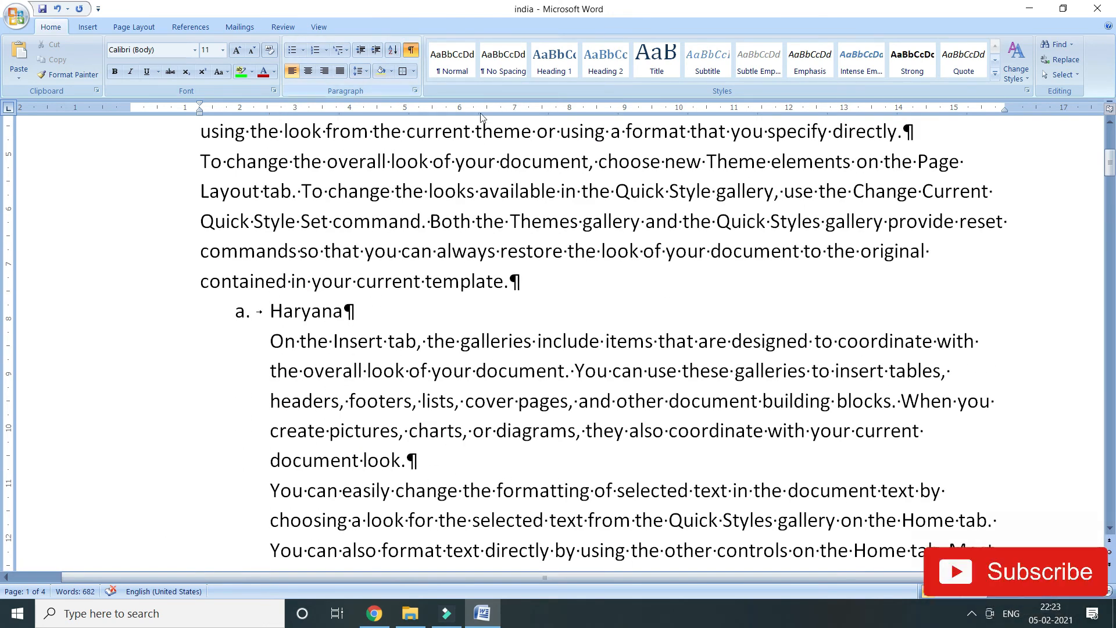
pyautogui.scroll(-2, 667, 297)
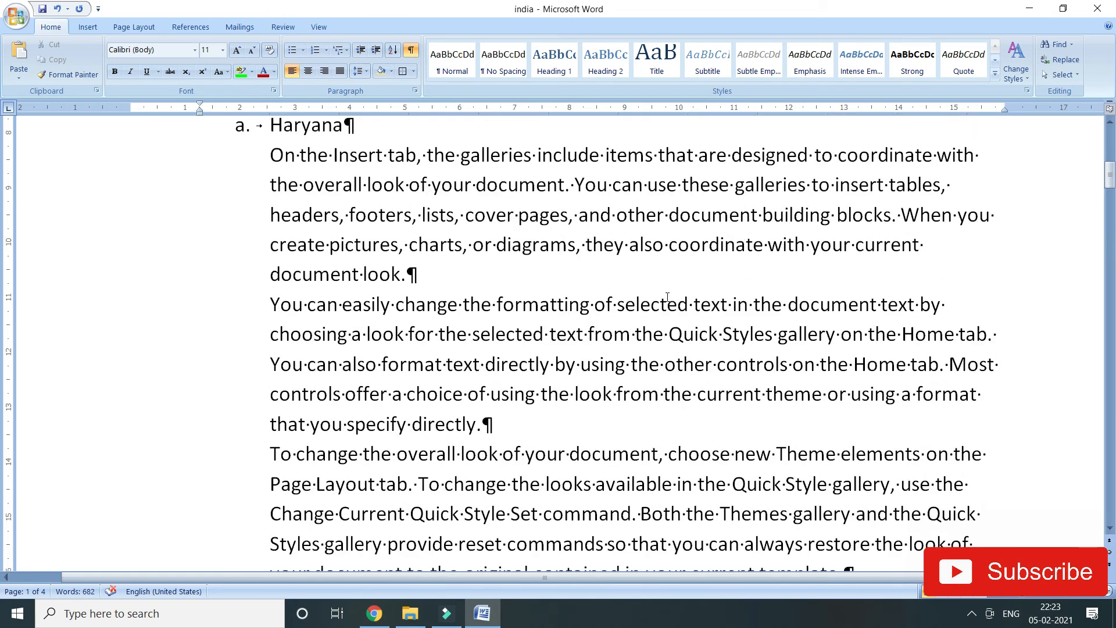
pyautogui.scroll(5, 667, 297)
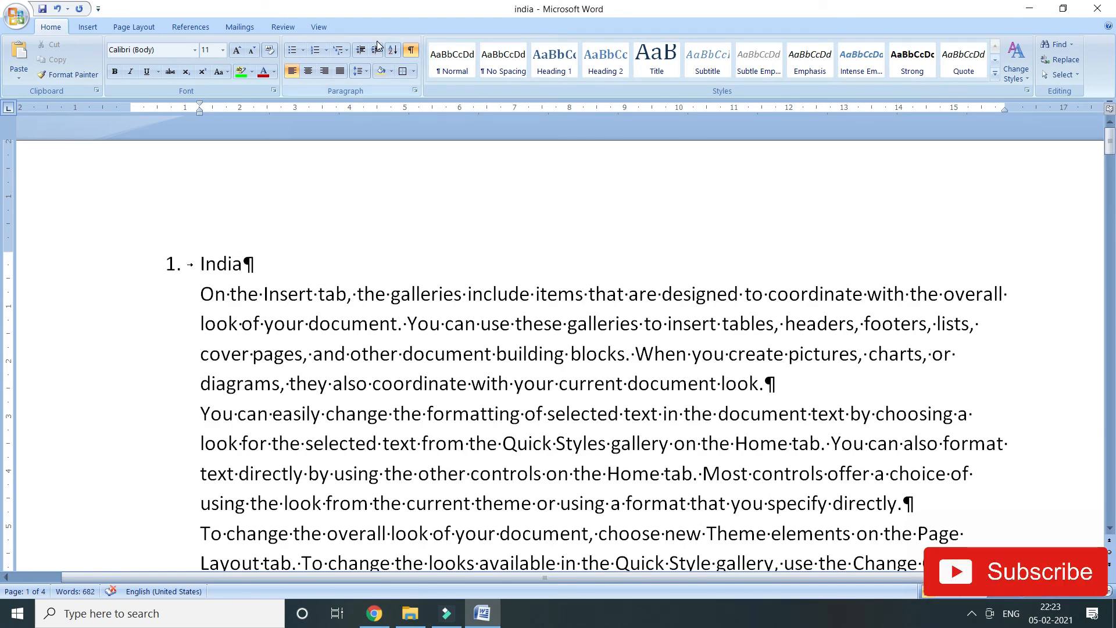
pyautogui.click(413, 53)
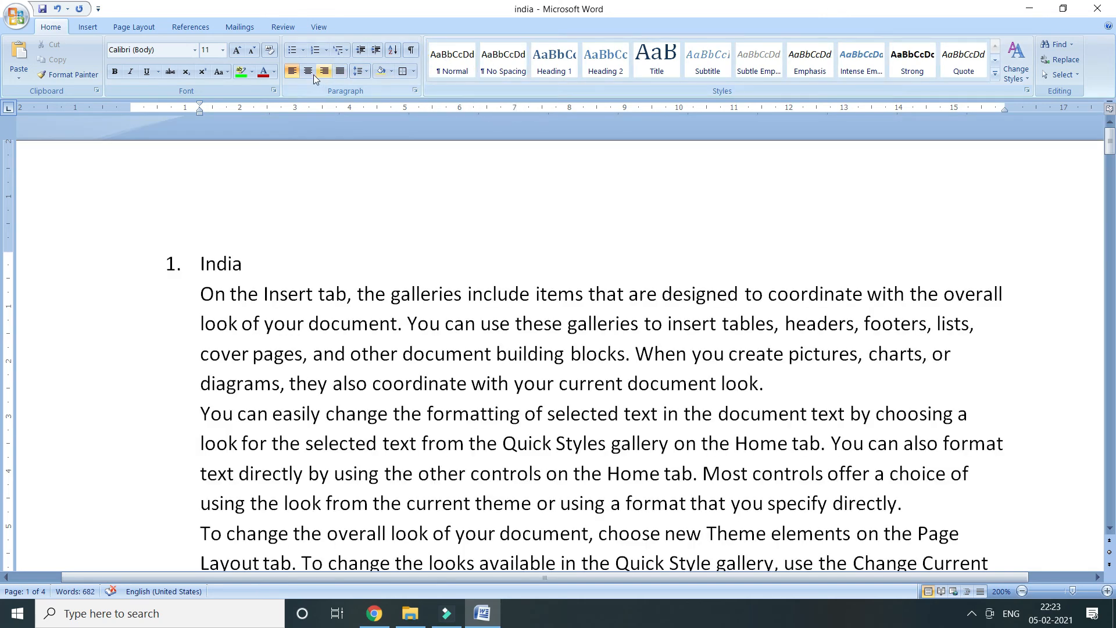
# Step: Start defining a new multilevel list and review the number format and number style options of levels 1, 2 and 3
pyautogui.click(347, 51)
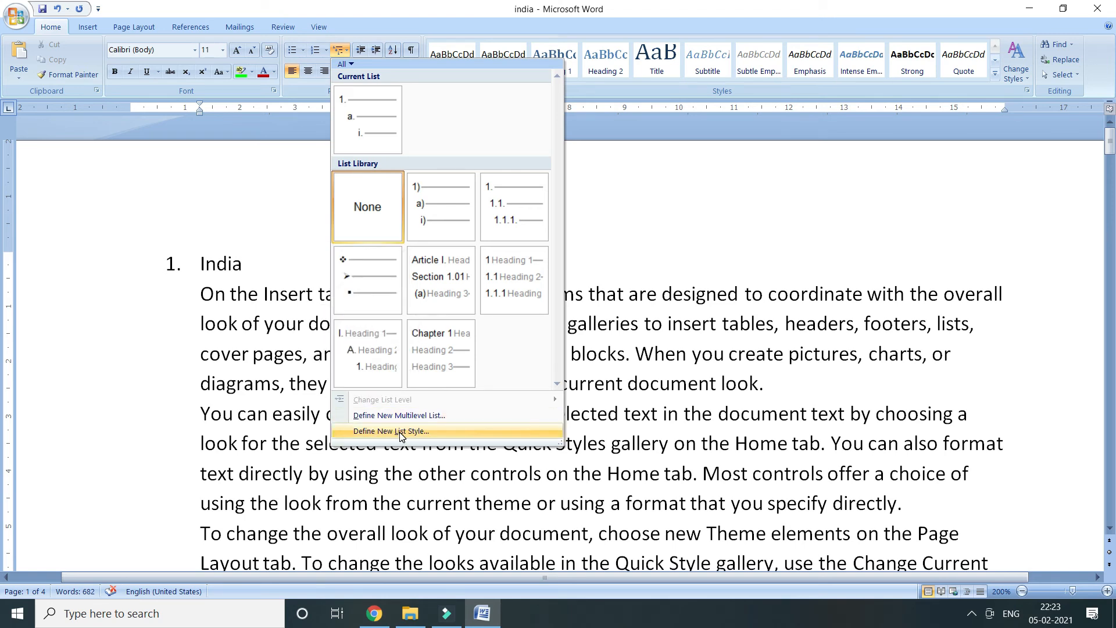
pyautogui.click(440, 420)
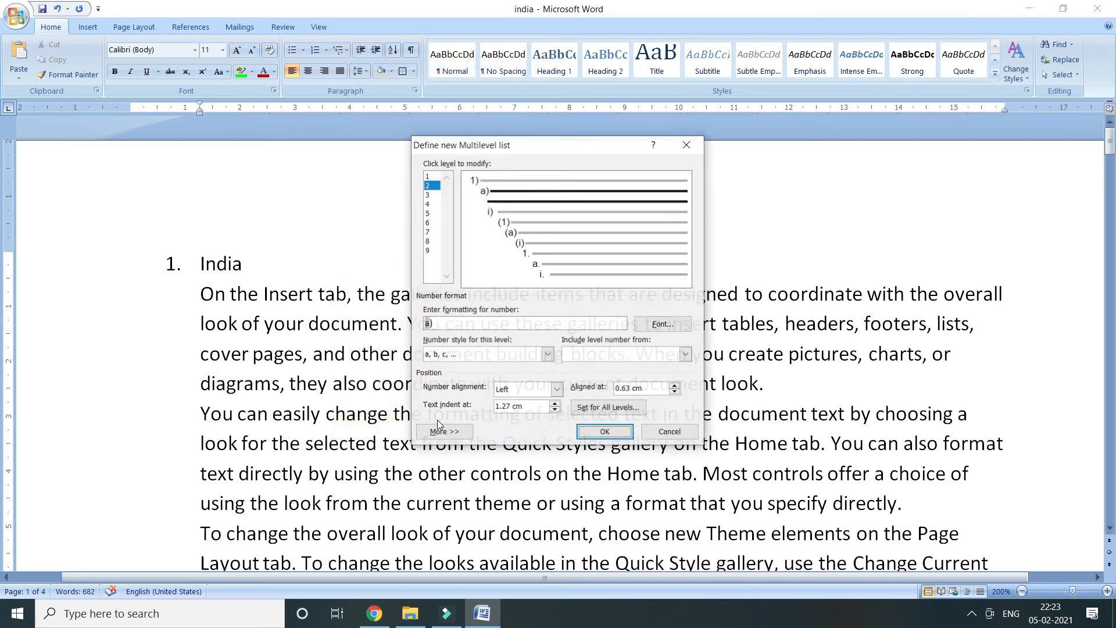
pyautogui.click(429, 176)
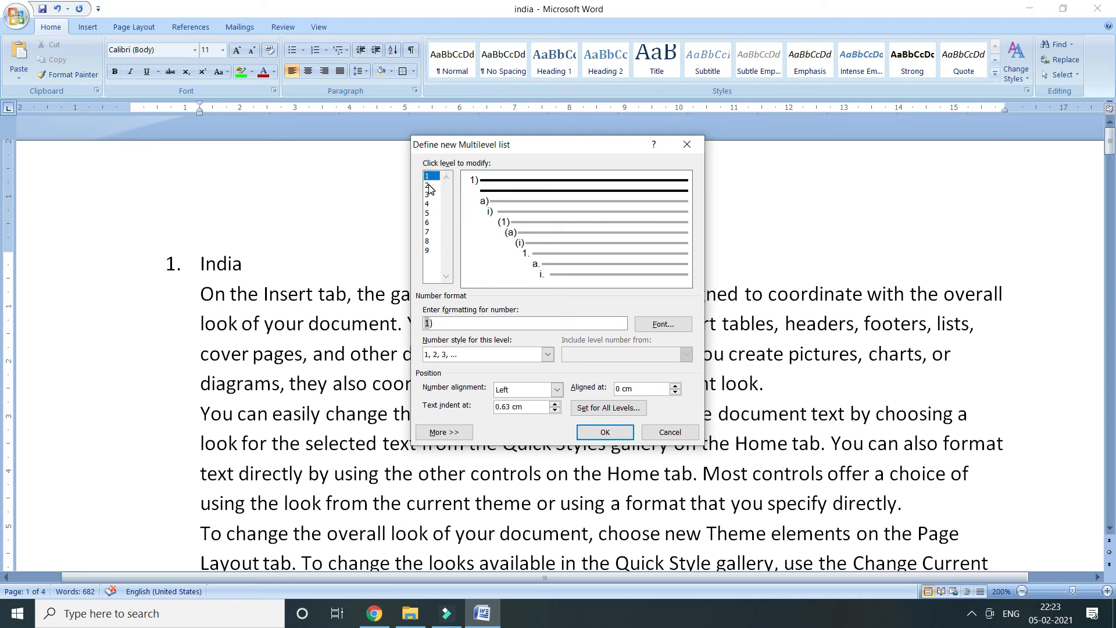
pyautogui.click(429, 186)
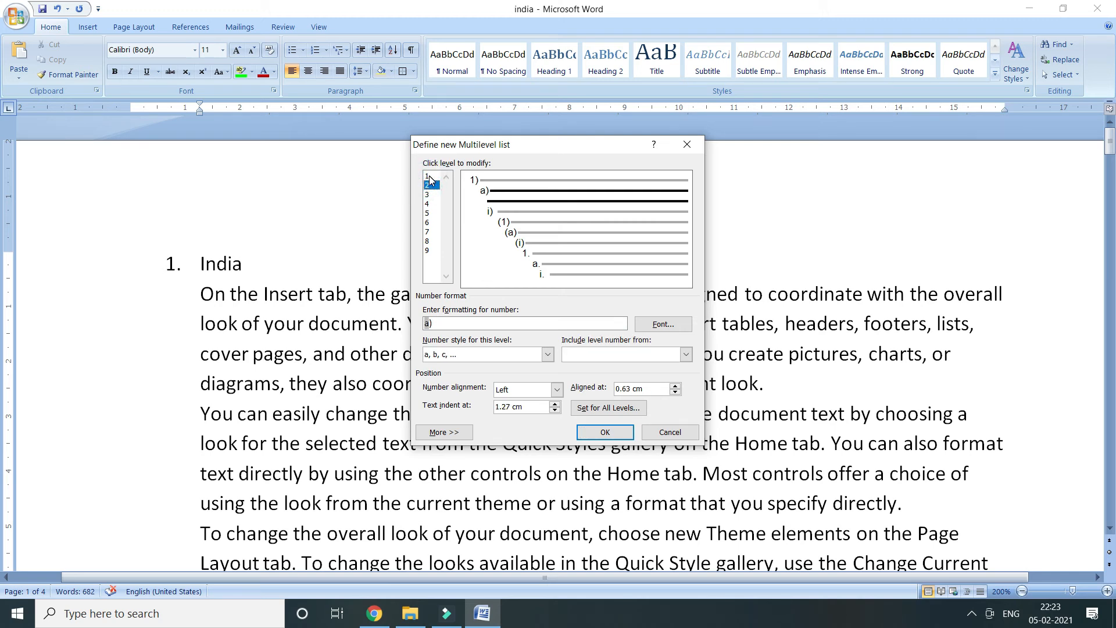
pyautogui.click(429, 176)
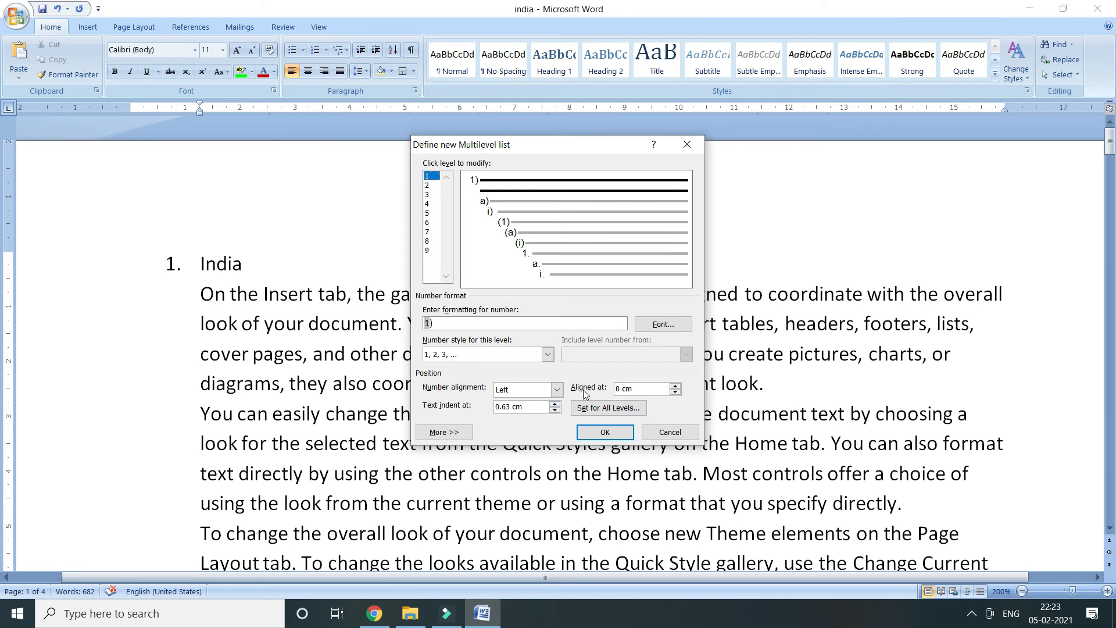
pyautogui.click(430, 185)
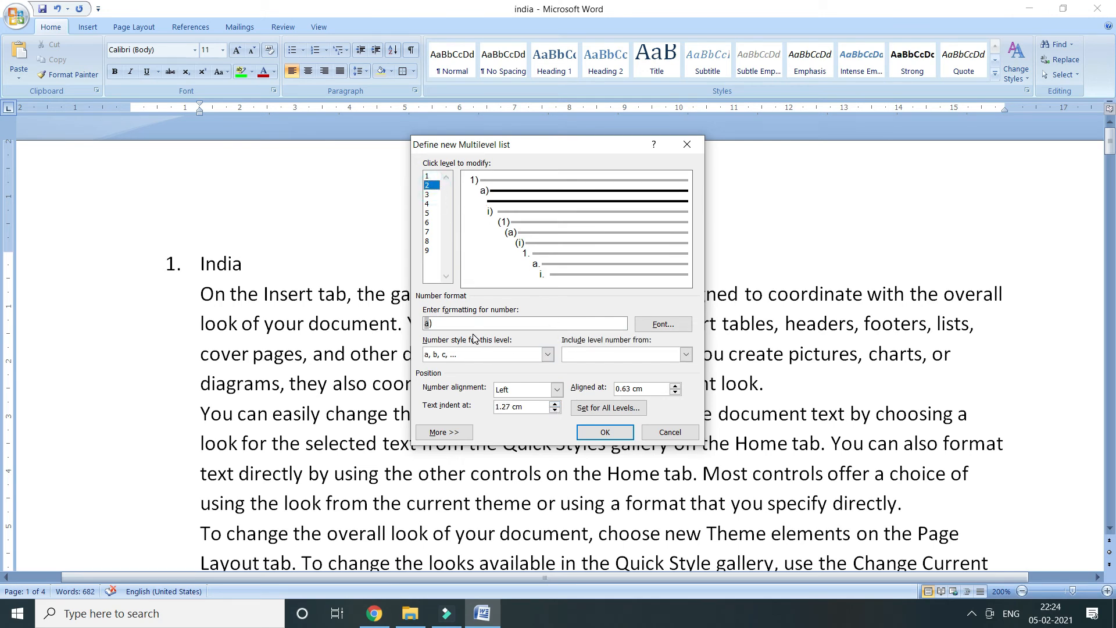
pyautogui.click(547, 354)
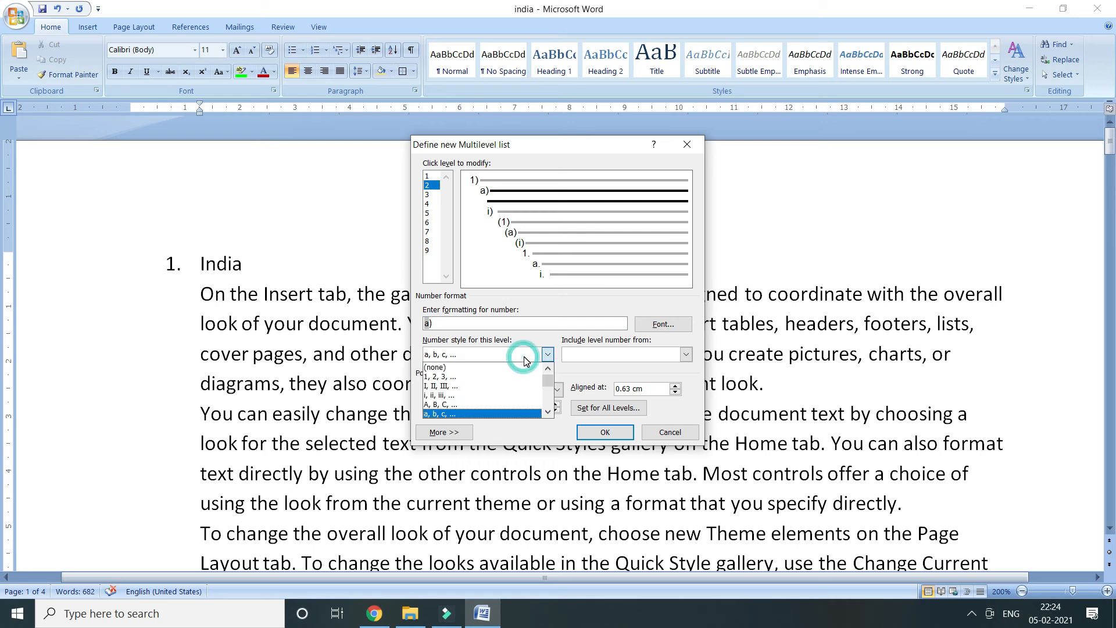
pyautogui.click(585, 372)
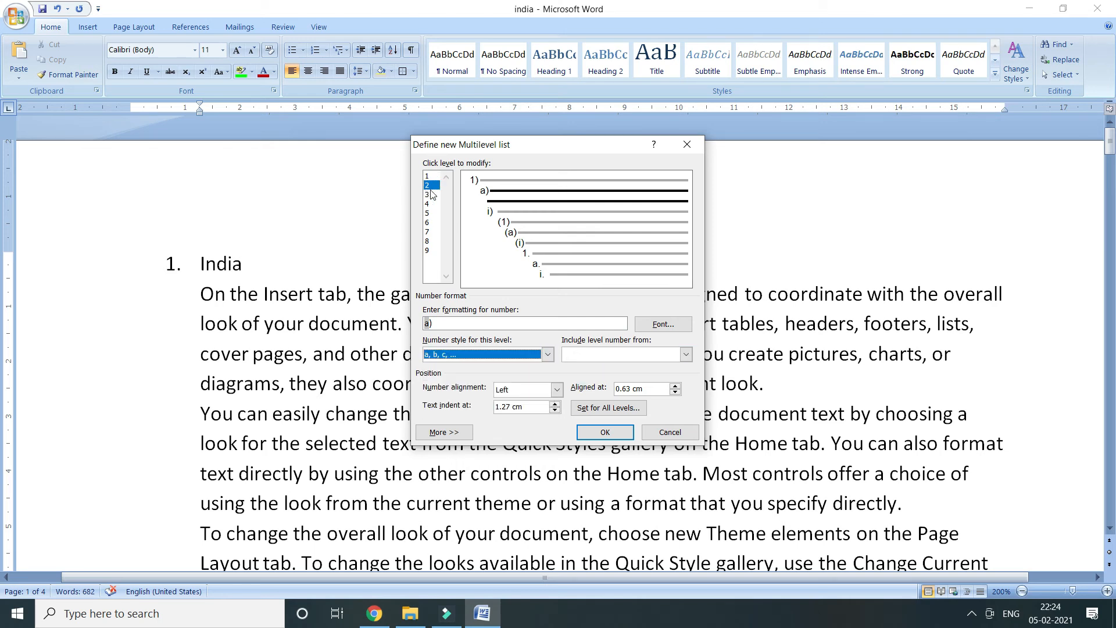
pyautogui.click(431, 194)
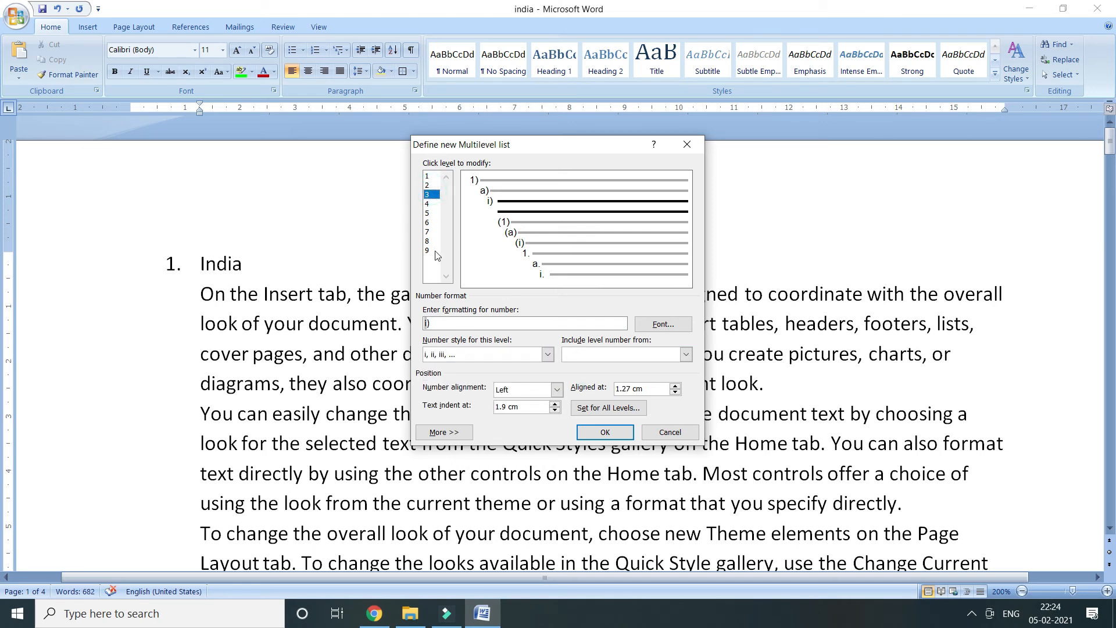
# Step: Set the number style of level 4 to the round bullet and confirm the new multilevel list
pyautogui.click(428, 205)
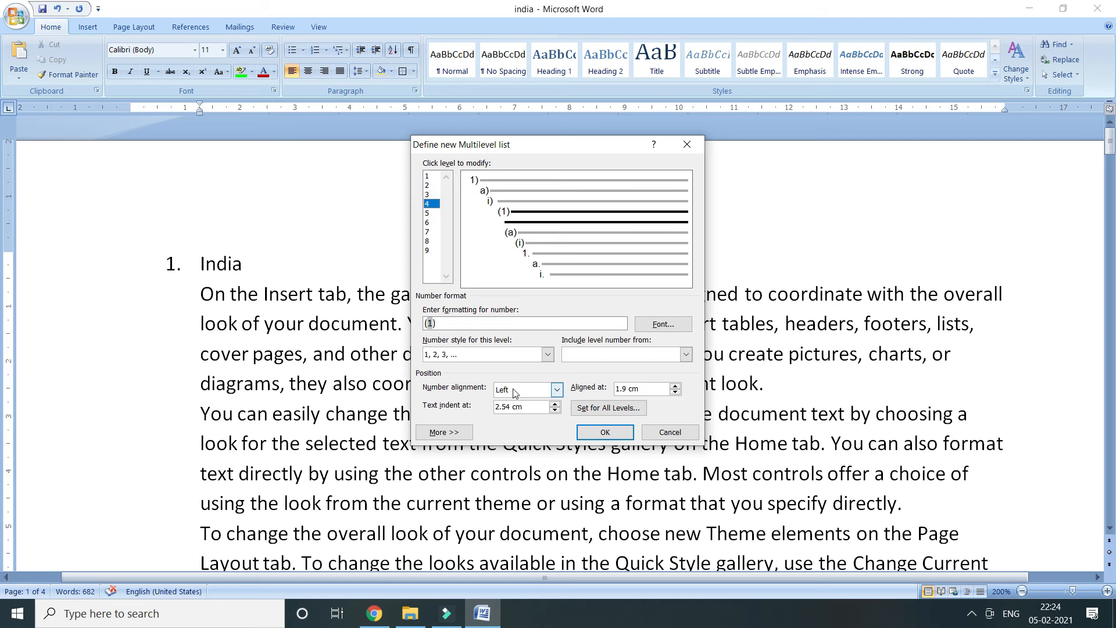
pyautogui.click(545, 353)
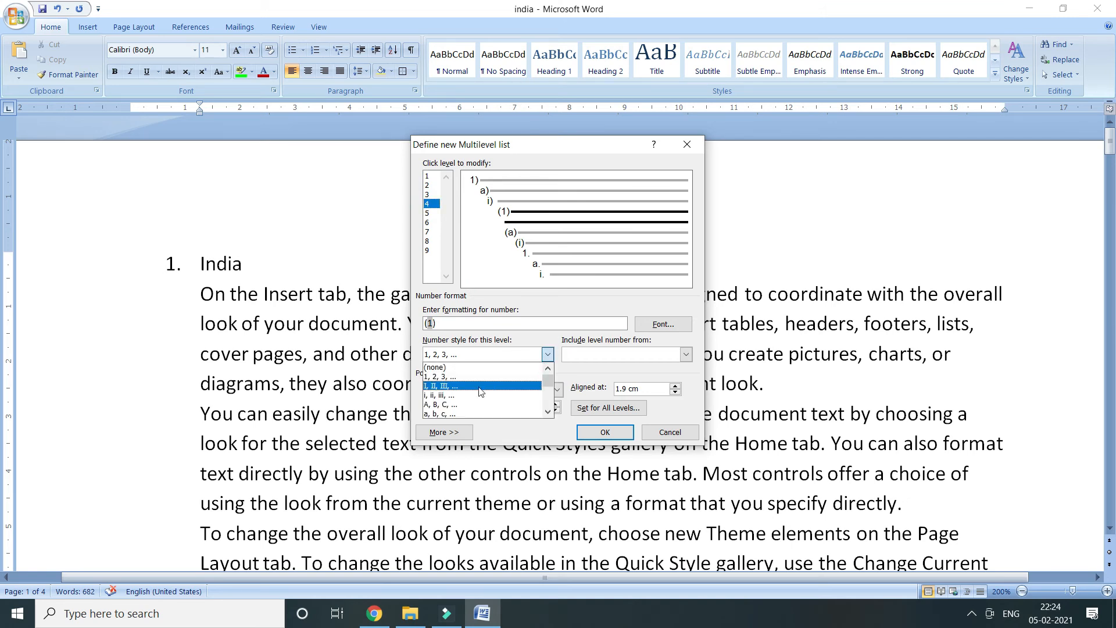
pyautogui.scroll(-1, 459, 397)
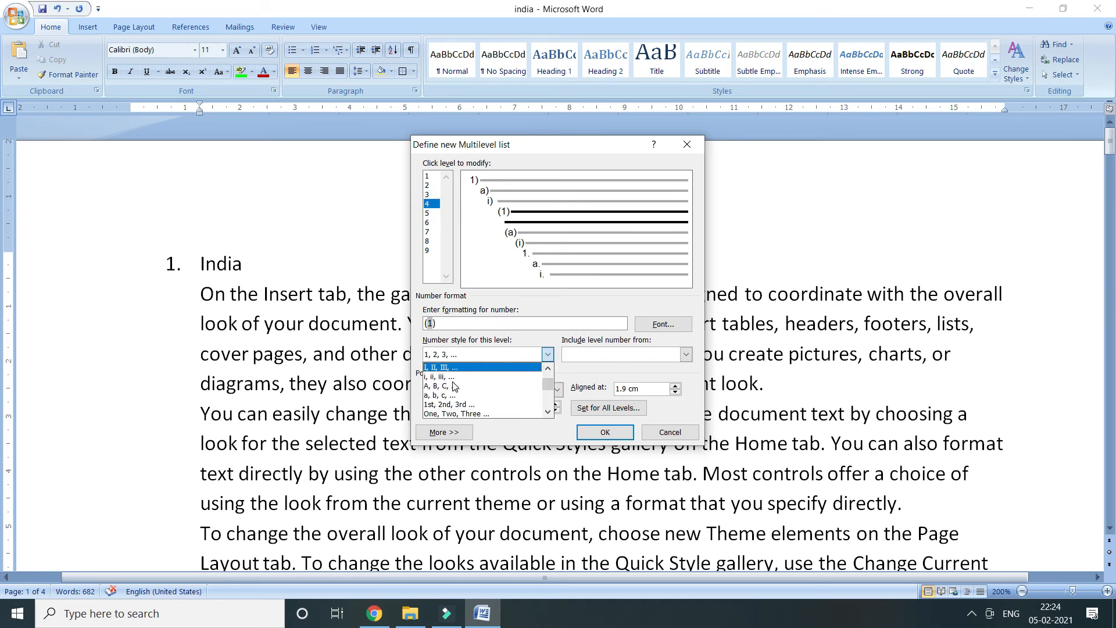
pyautogui.scroll(-3, 455, 395)
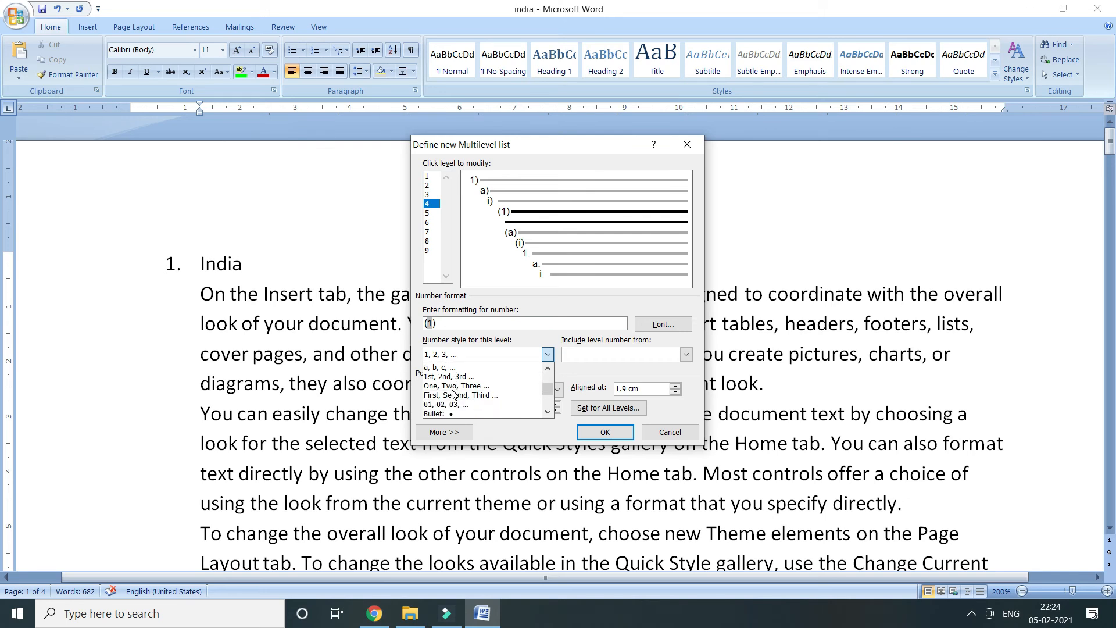
pyautogui.click(442, 413)
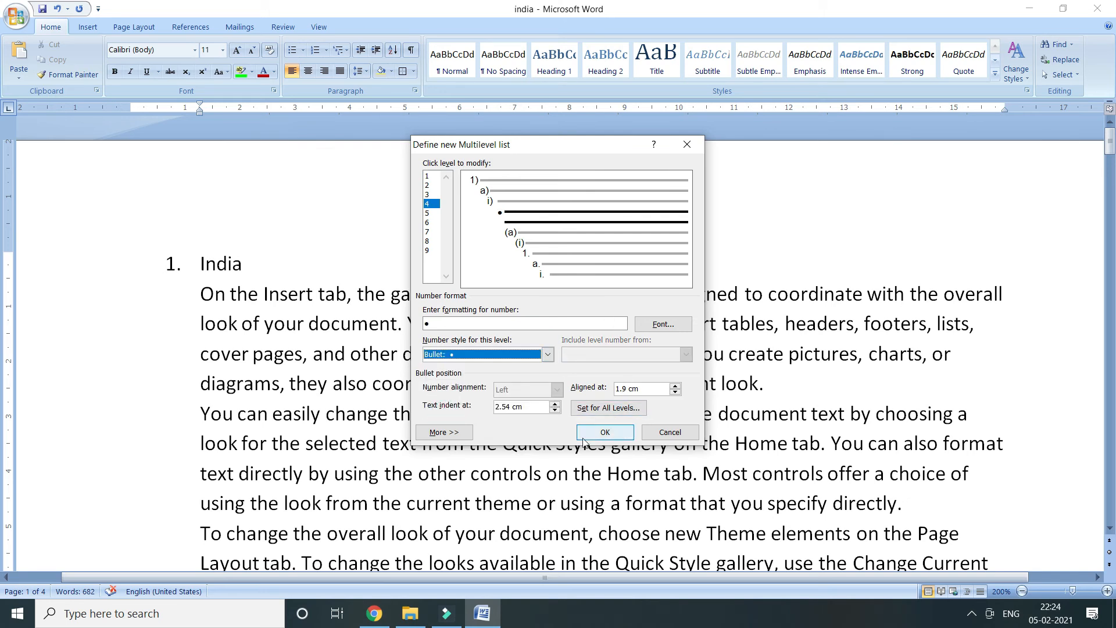
pyautogui.click(616, 440)
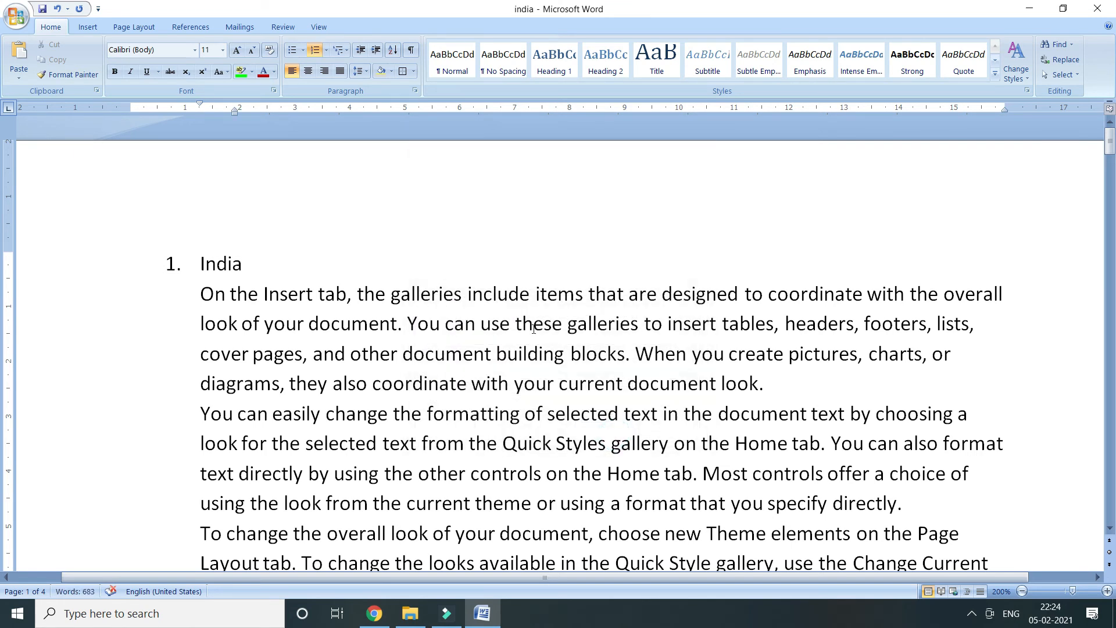
# Step: Try the Normal, No Spacing and Heading 1 styles in turn on the India line
pyautogui.click(209, 186)
pyautogui.press('Left')
pyautogui.press('Left')
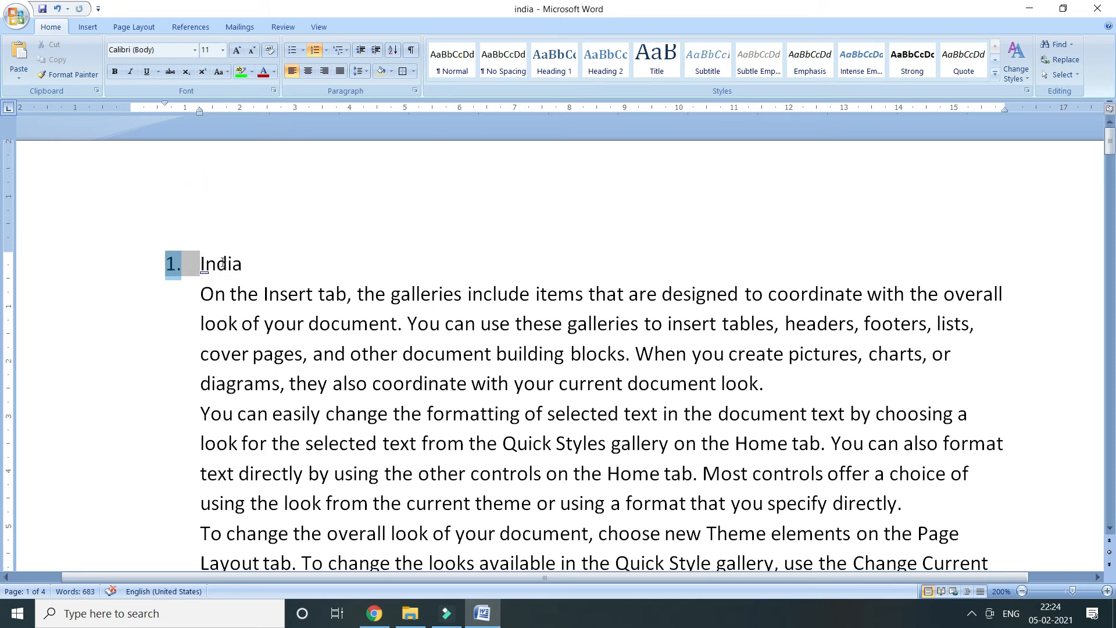
pyautogui.click(267, 278)
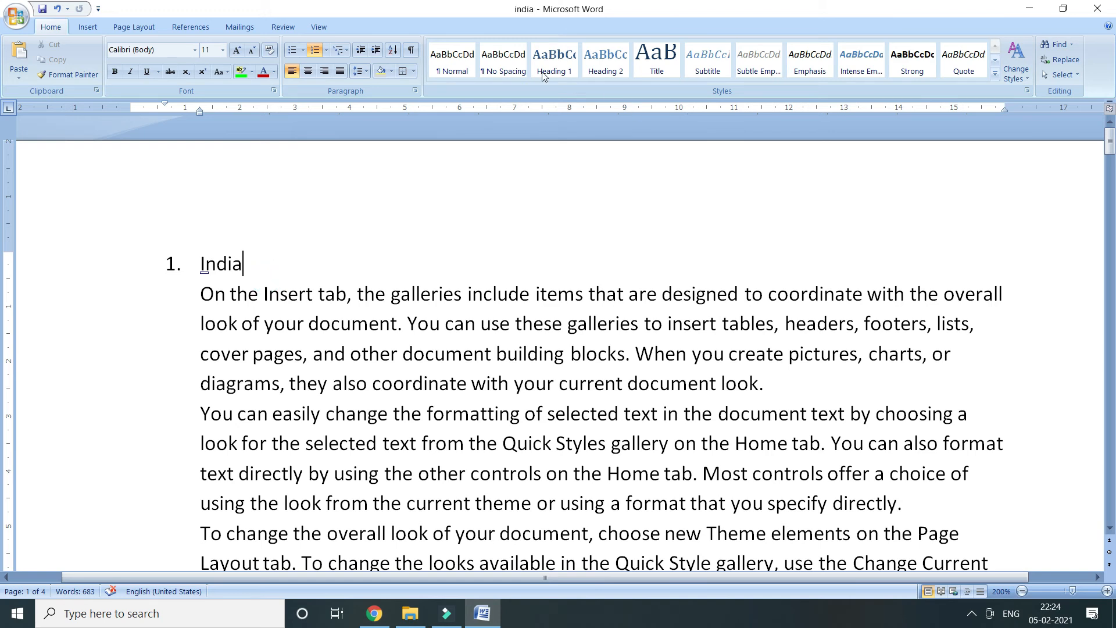
pyautogui.click(452, 58)
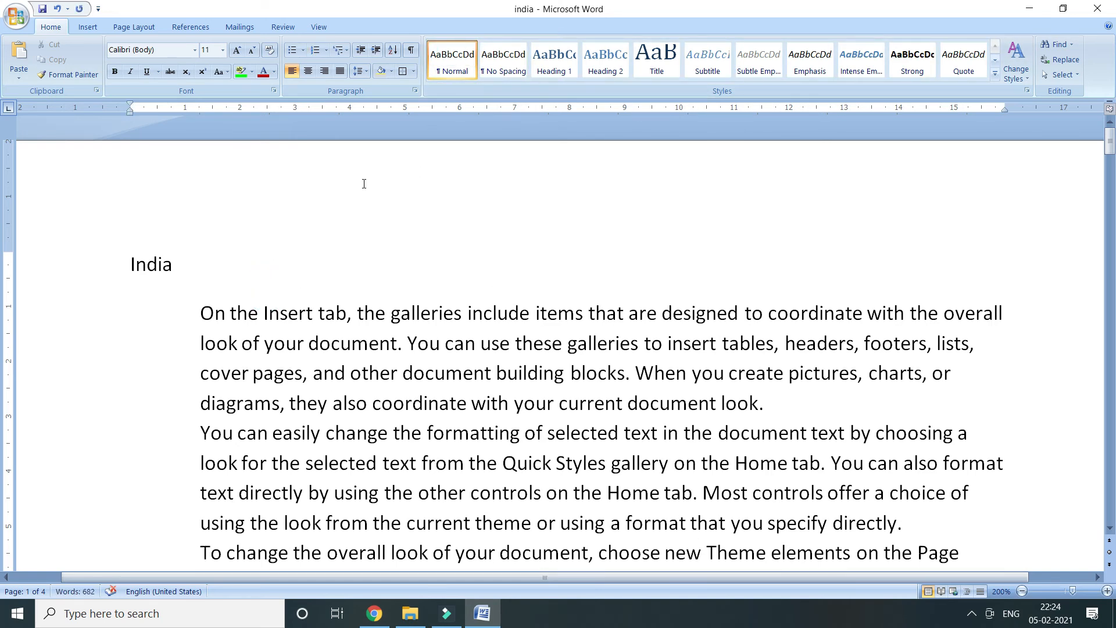
pyautogui.click(503, 58)
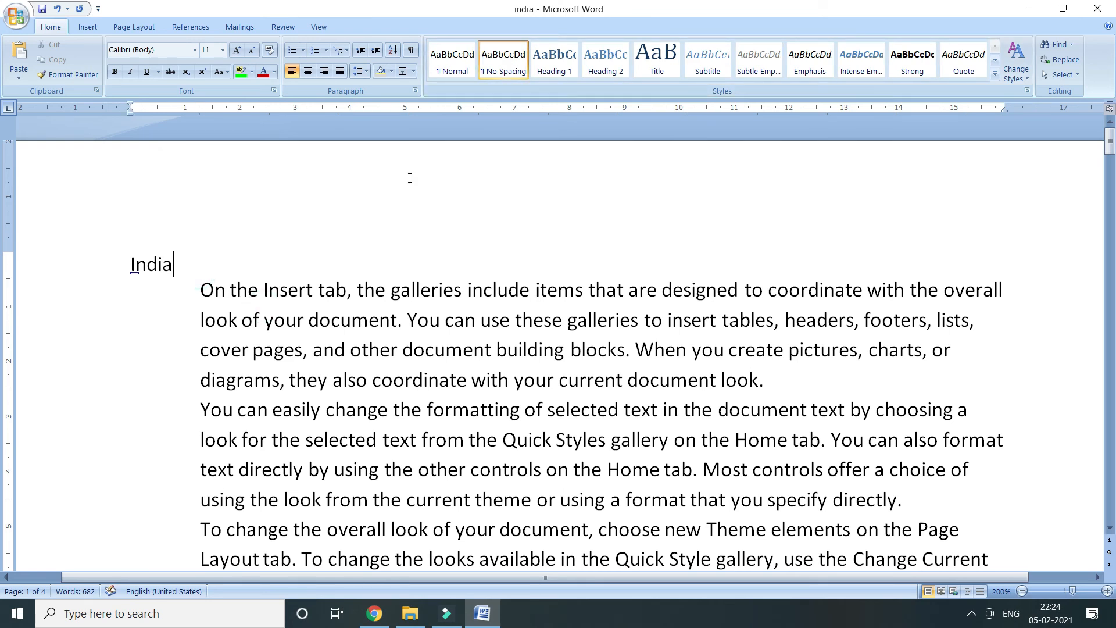
pyautogui.click(557, 60)
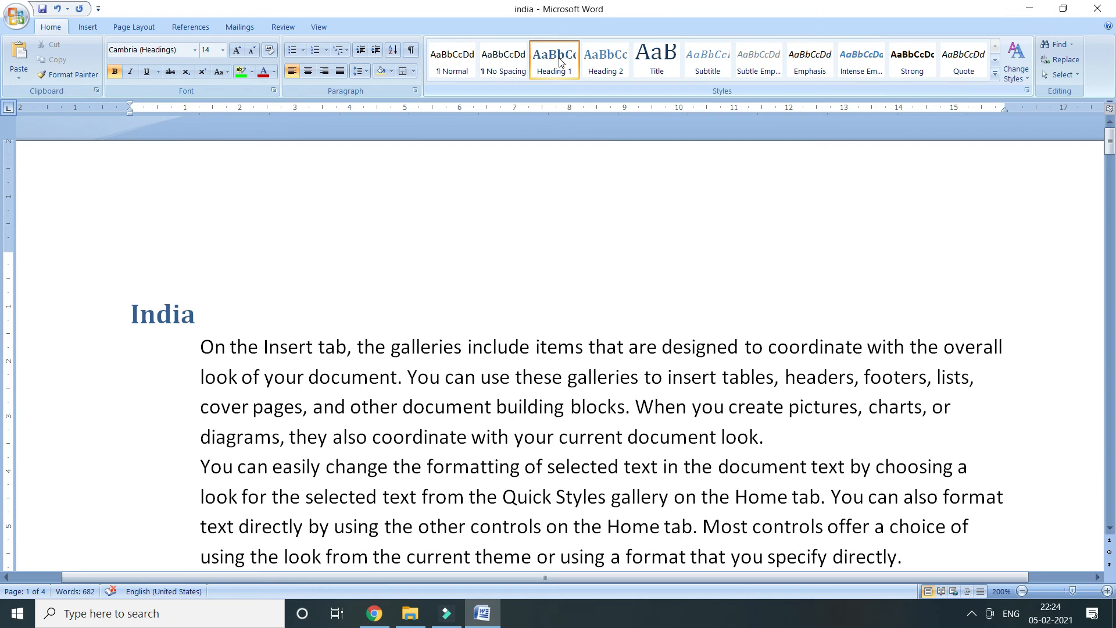
# Step: Select the whole document and apply the Heading 1 style, the Quote style and finally the Normal style
pyautogui.hotkey('ctrl', 'a')
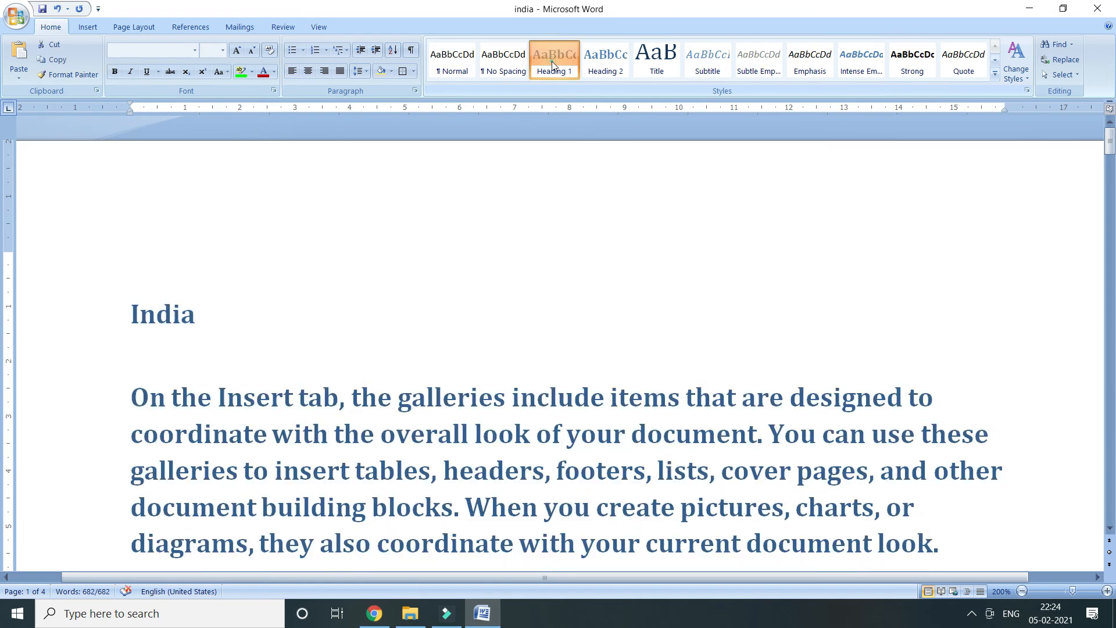
pyautogui.click(557, 62)
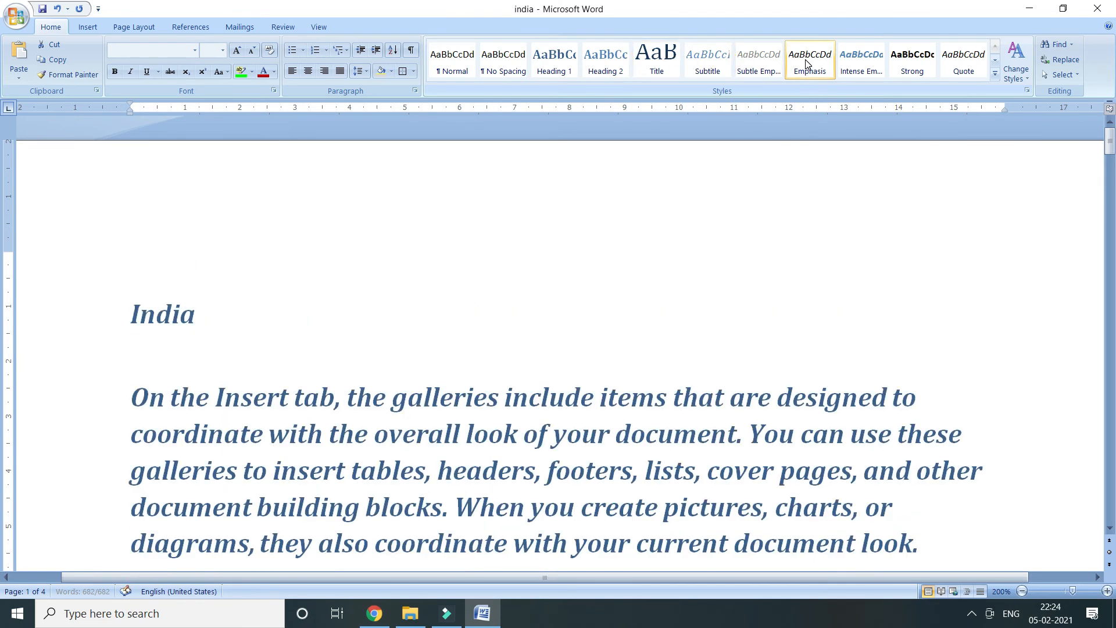
pyautogui.click(963, 70)
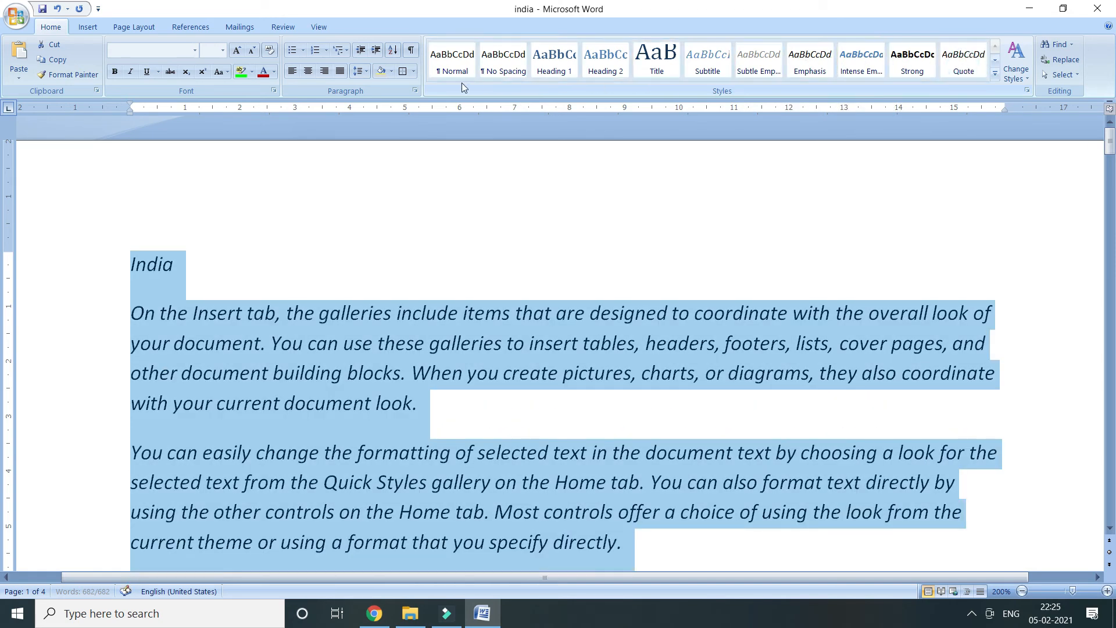
pyautogui.click(453, 61)
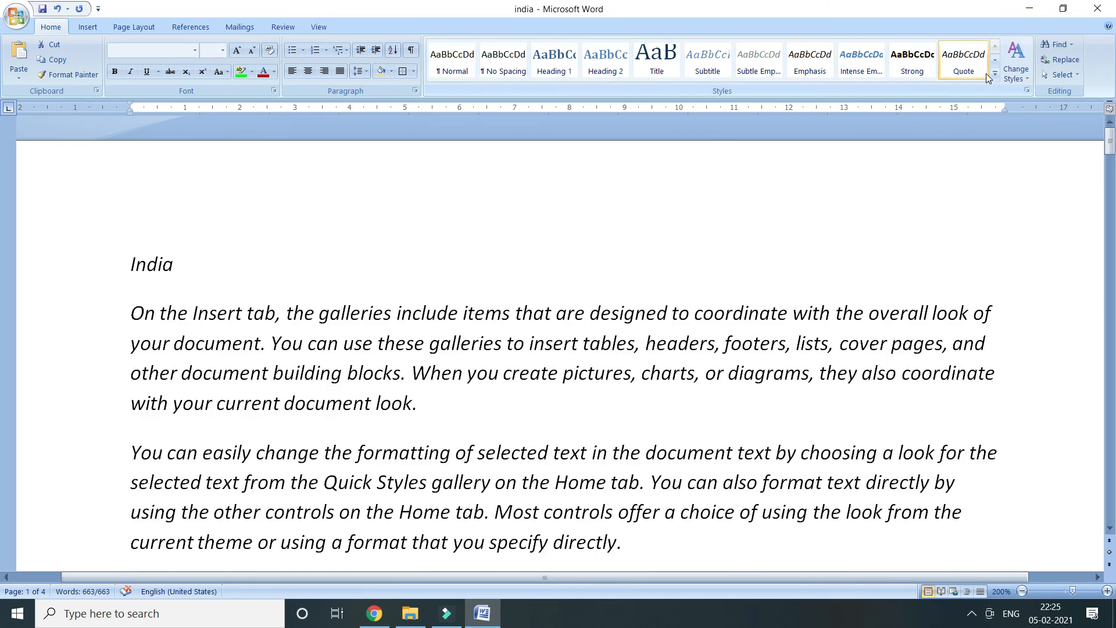
# Step: Look through the full set of quick styles, view and dismiss the Apply Styles options, and deselect the text
pyautogui.click(996, 74)
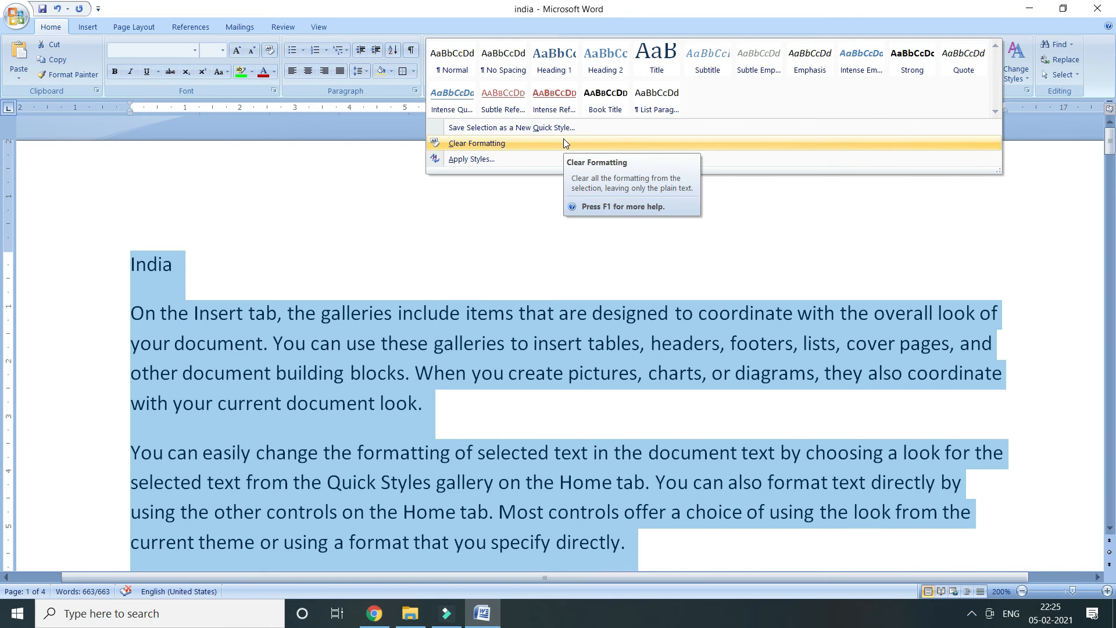
pyautogui.click(502, 159)
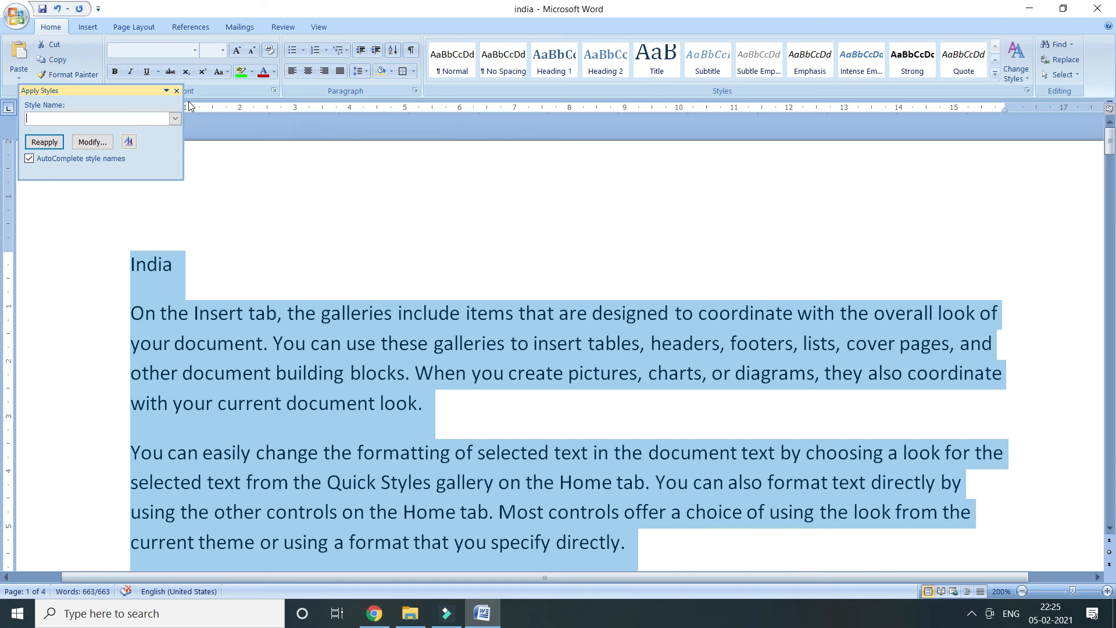
pyautogui.click(177, 91)
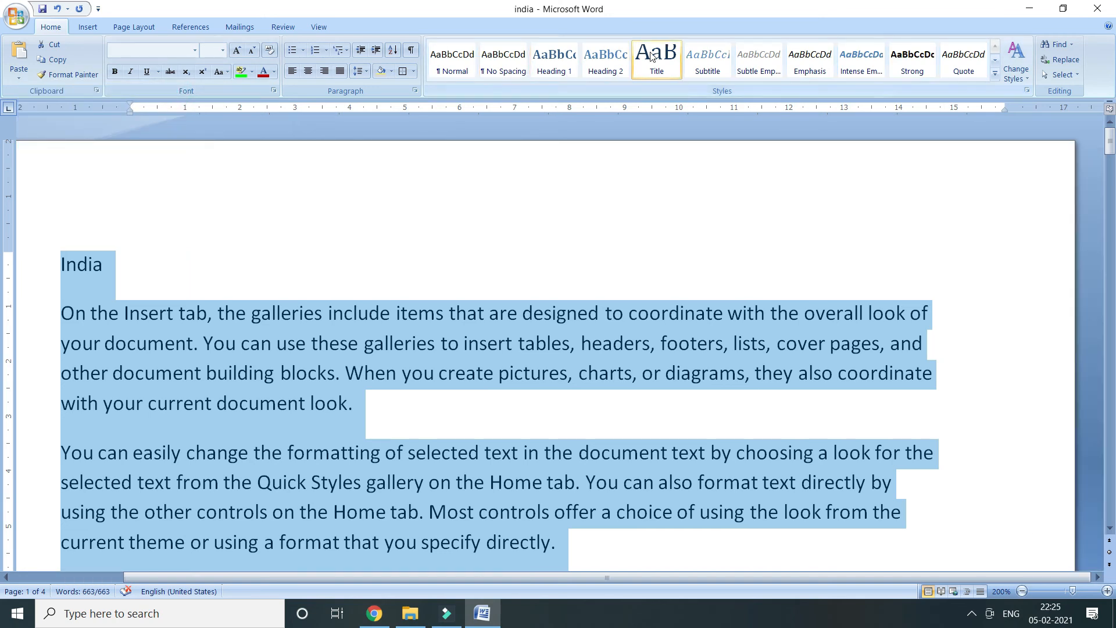
pyautogui.click(995, 74)
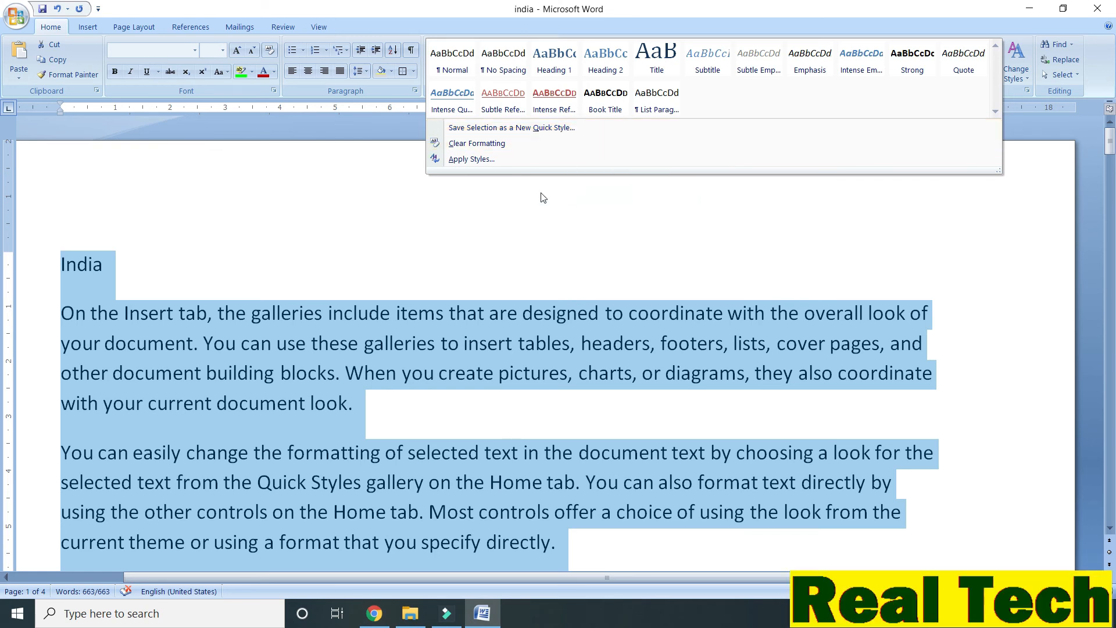
pyautogui.click(476, 248)
pyautogui.click(273, 344)
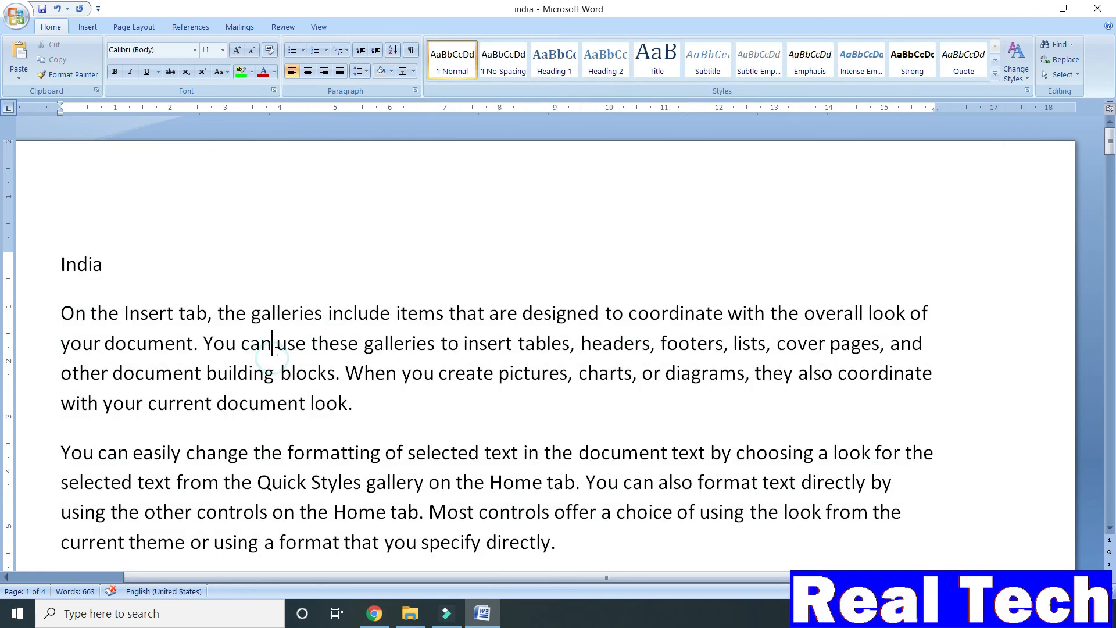
pyautogui.scroll(-1, 279, 347)
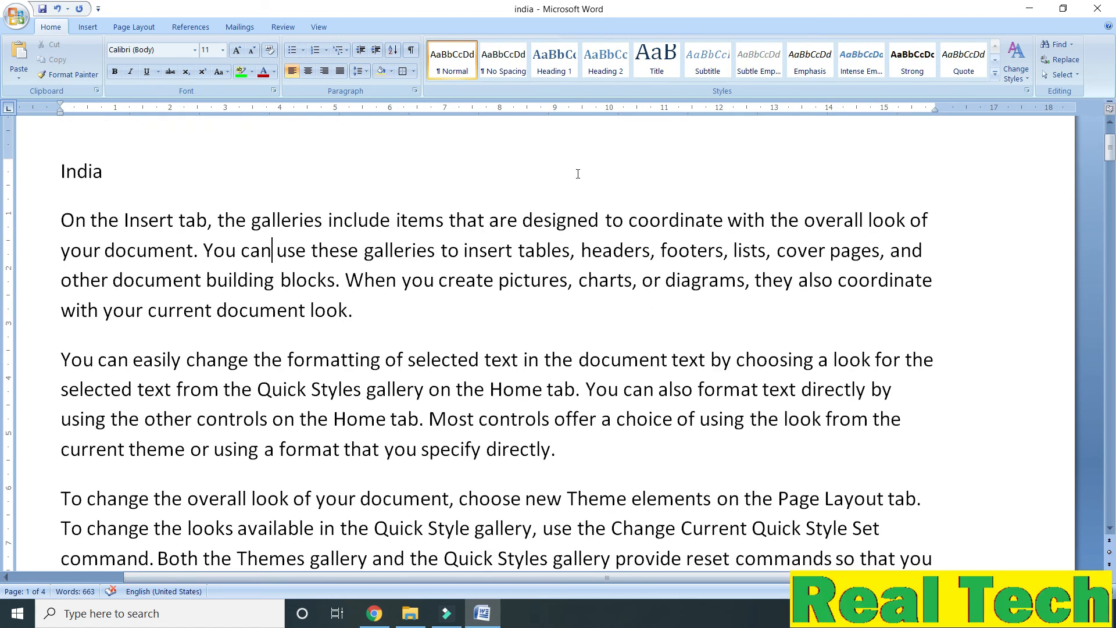
# Step: Save the current paragraph's formatting as a new quick style named 11 and view it among the quick styles
pyautogui.click(996, 75)
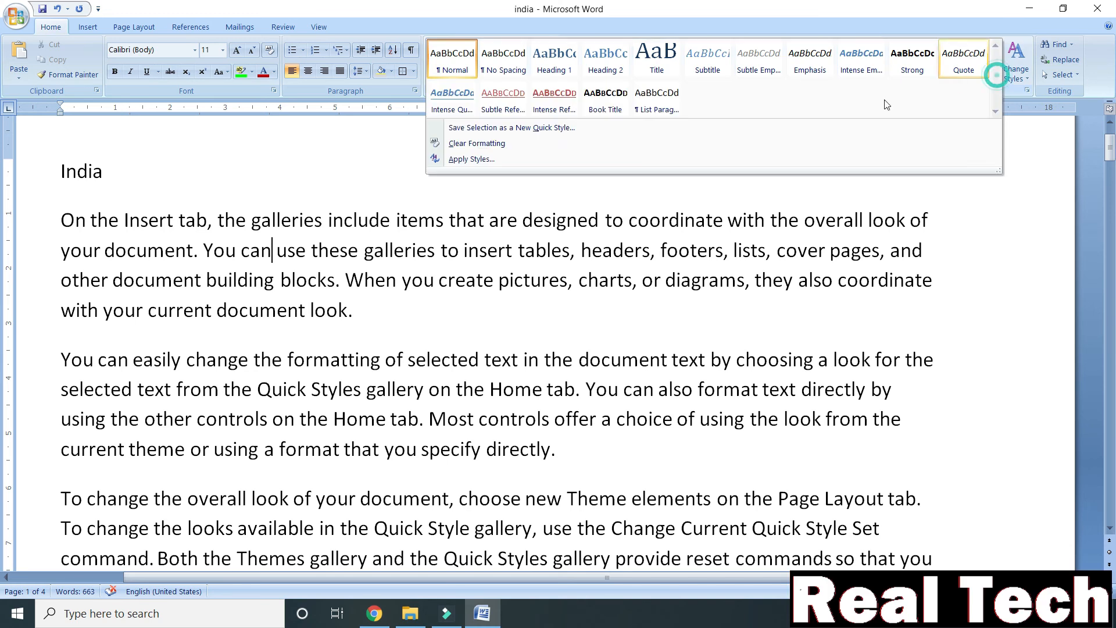
pyautogui.click(582, 128)
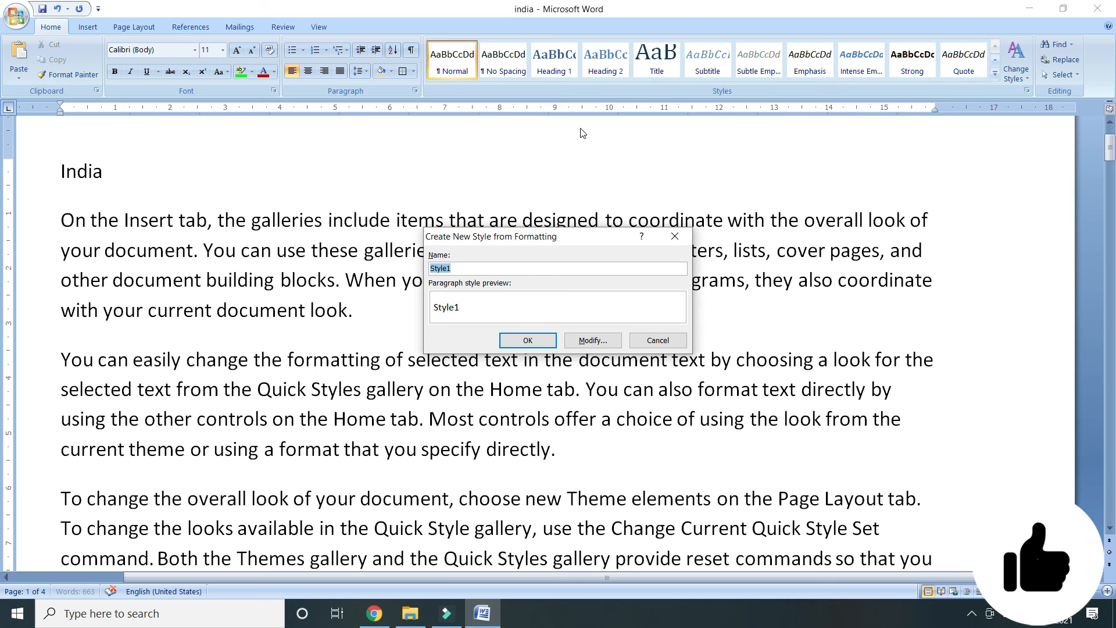
pyautogui.write('11')
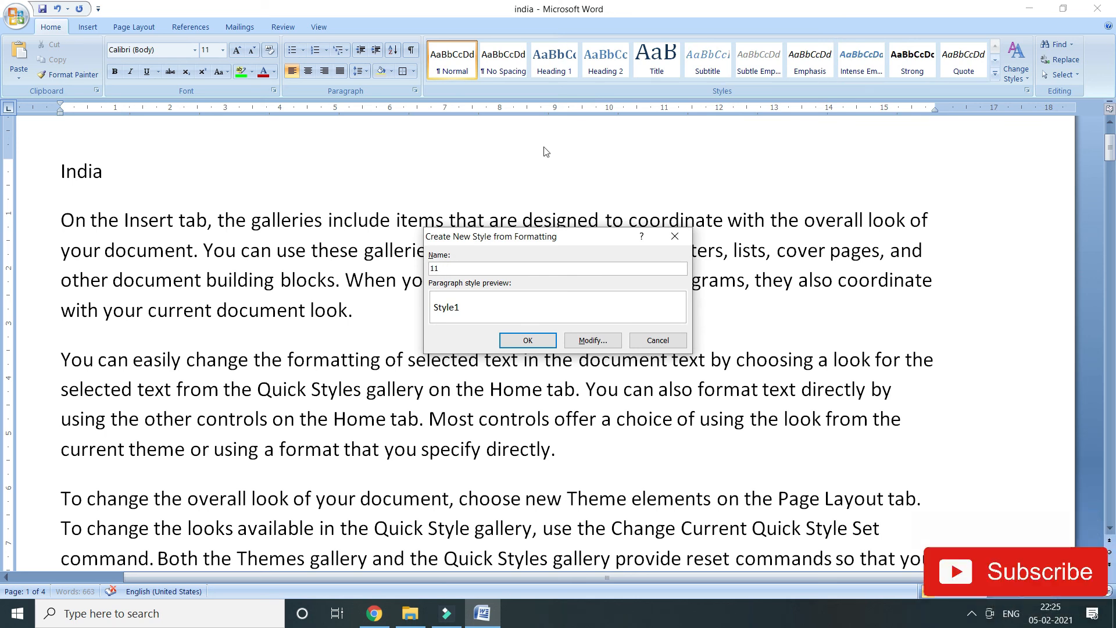
pyautogui.click(518, 338)
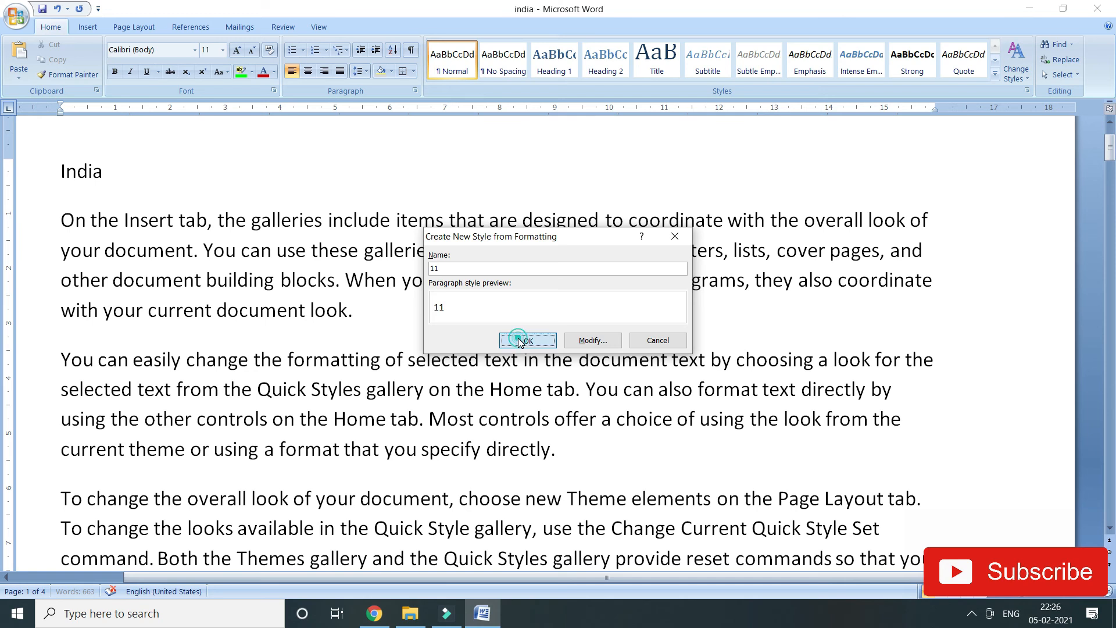
pyautogui.click(997, 77)
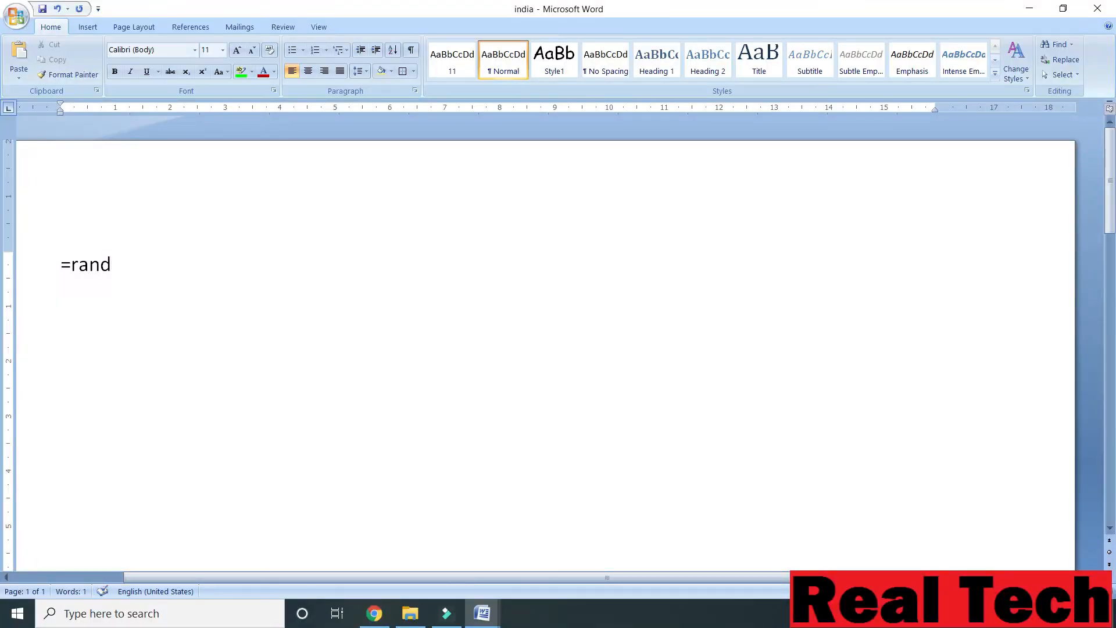
# Step: Generate sample paragraphs with the =rand() function and place the cursor in the first paragraph
pyautogui.write('()')
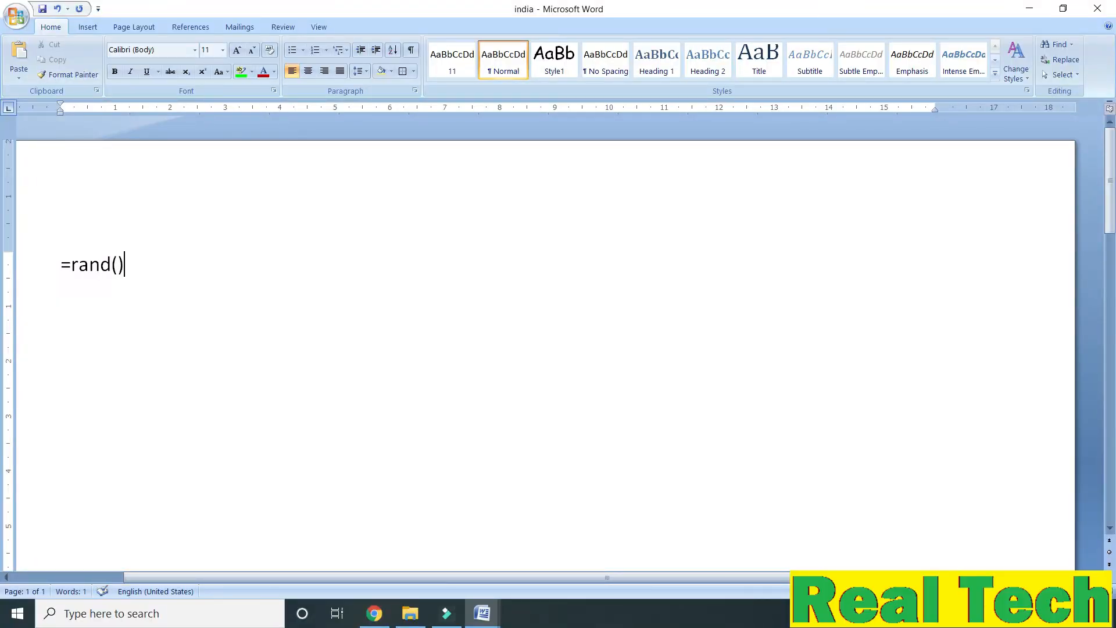
pyautogui.press('Return')
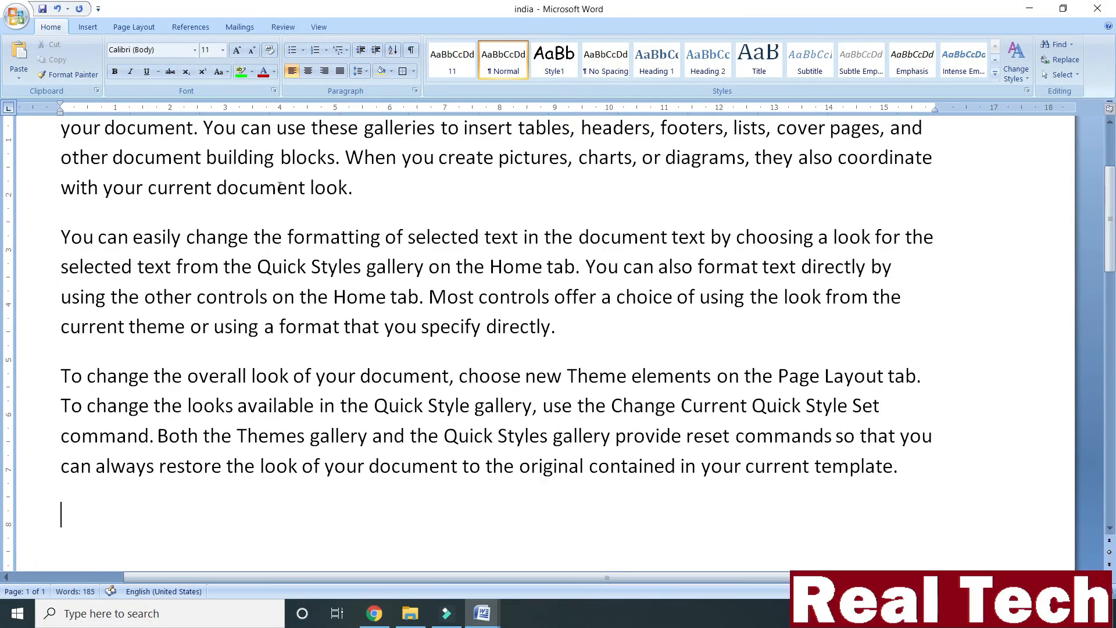
pyautogui.scroll(2, 450, 272)
pyautogui.moveTo(180, 248); pyautogui.dragTo(185, 250)
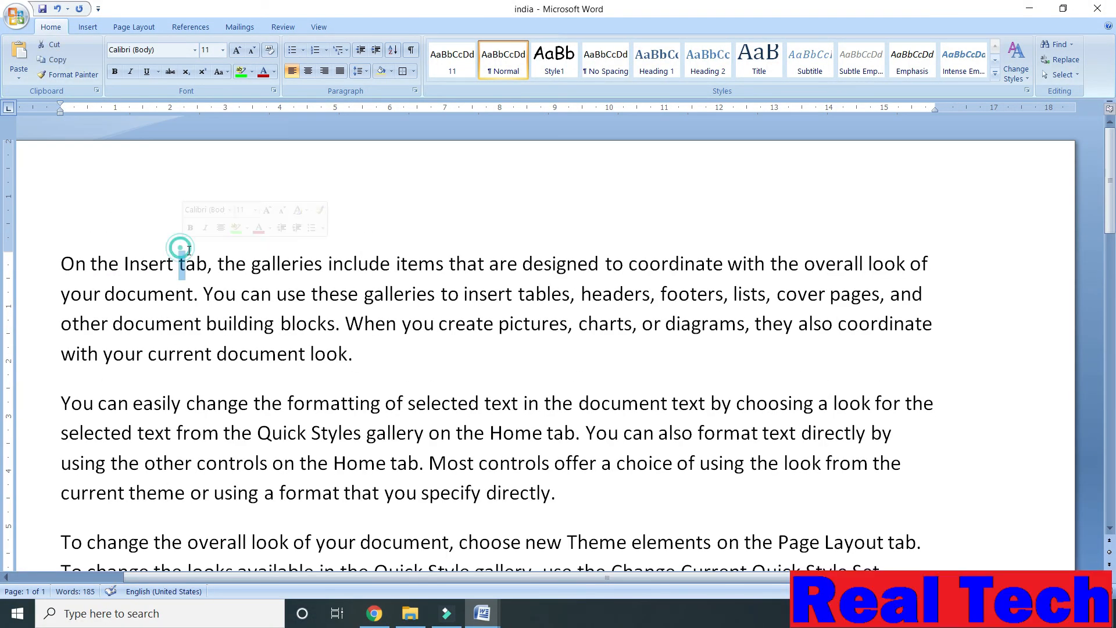
pyautogui.click(479, 189)
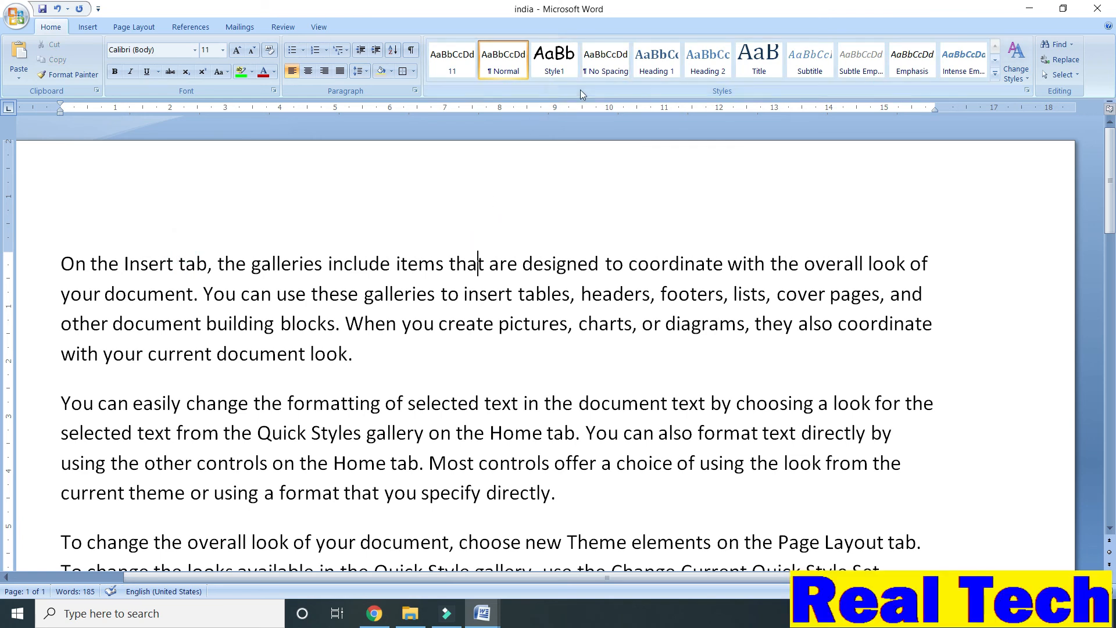
# Step: Apply Style1 to the first paragraph, extend it to the whole document, and deselect the text
pyautogui.click(567, 47)
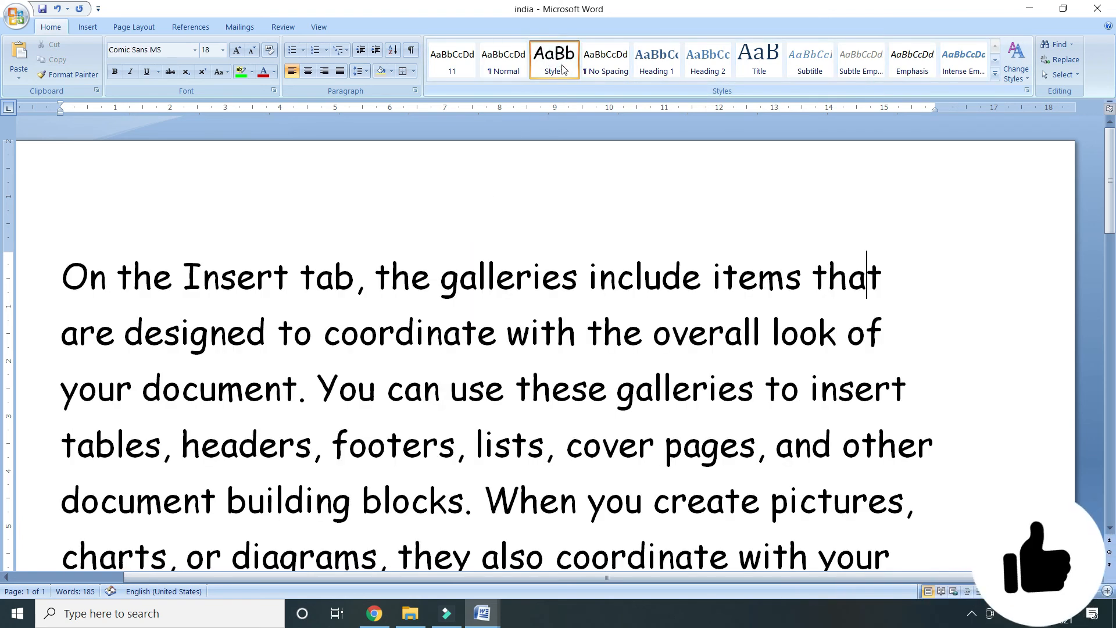
pyautogui.hotkey('ctrl', 'a')
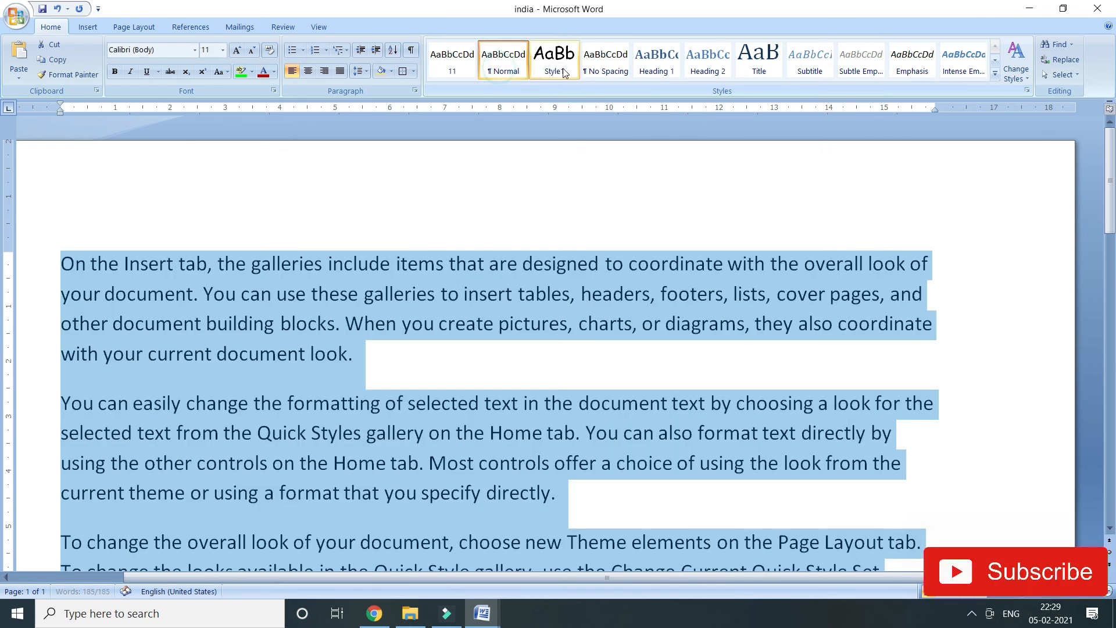
pyautogui.scroll(-8, 455, 303)
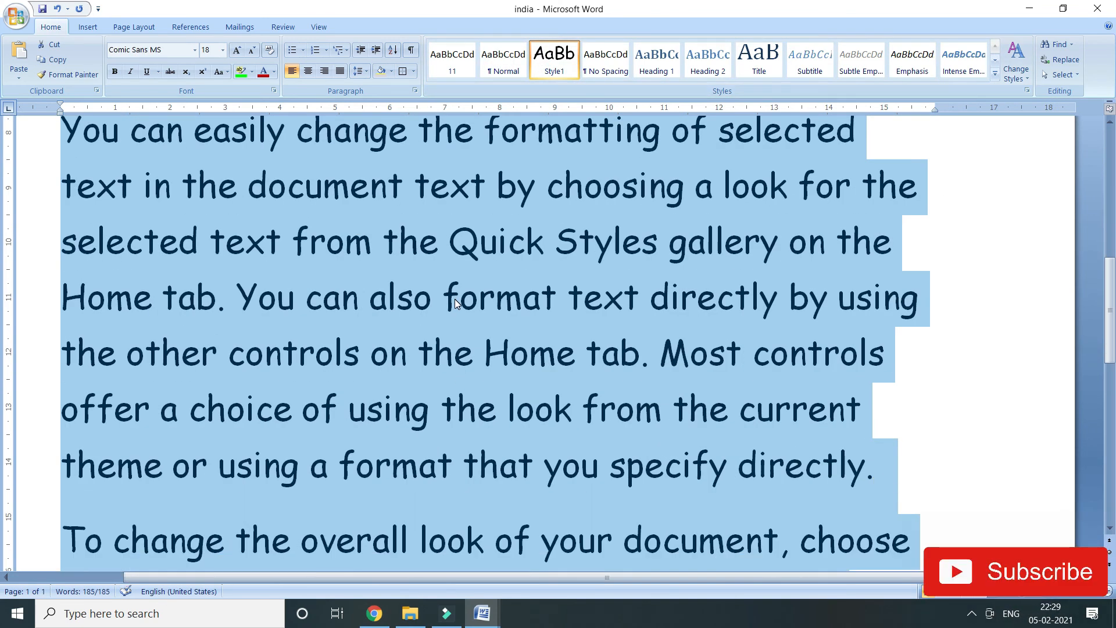
pyautogui.keyDown('ctrl'); pyautogui.scroll(-2, 455, 299); pyautogui.keyUp('ctrl')
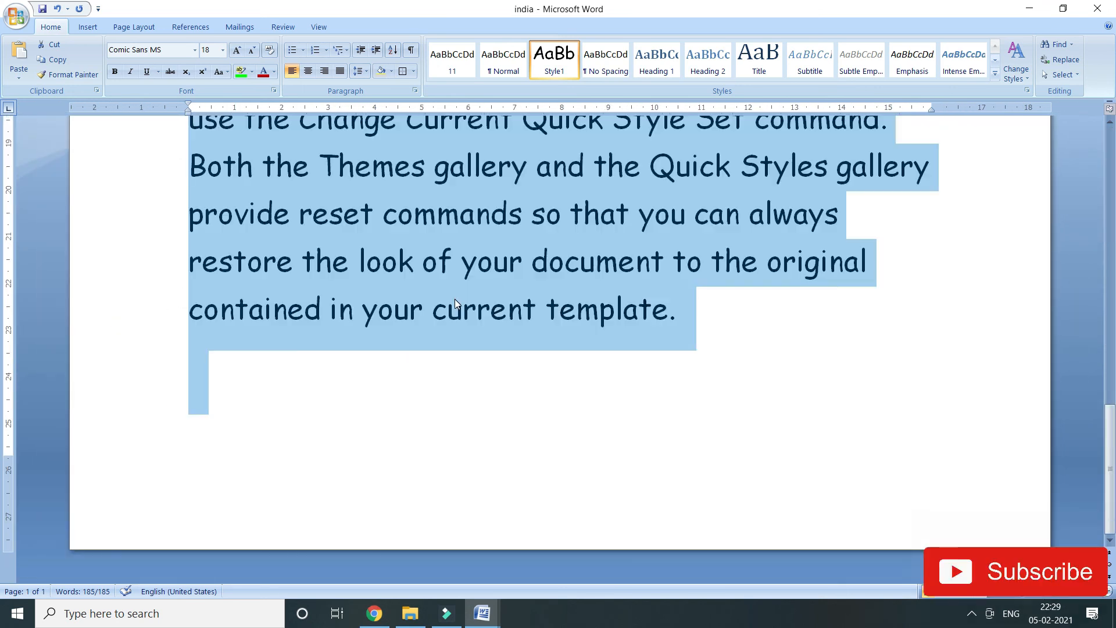
pyautogui.scroll(3, 448, 299)
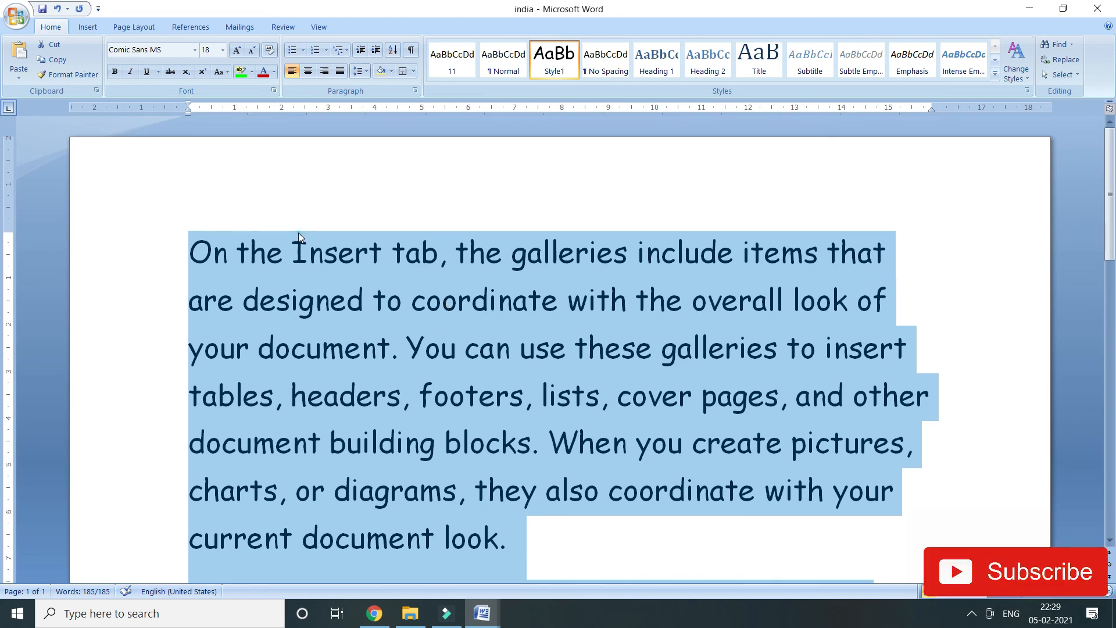
pyautogui.click(299, 233)
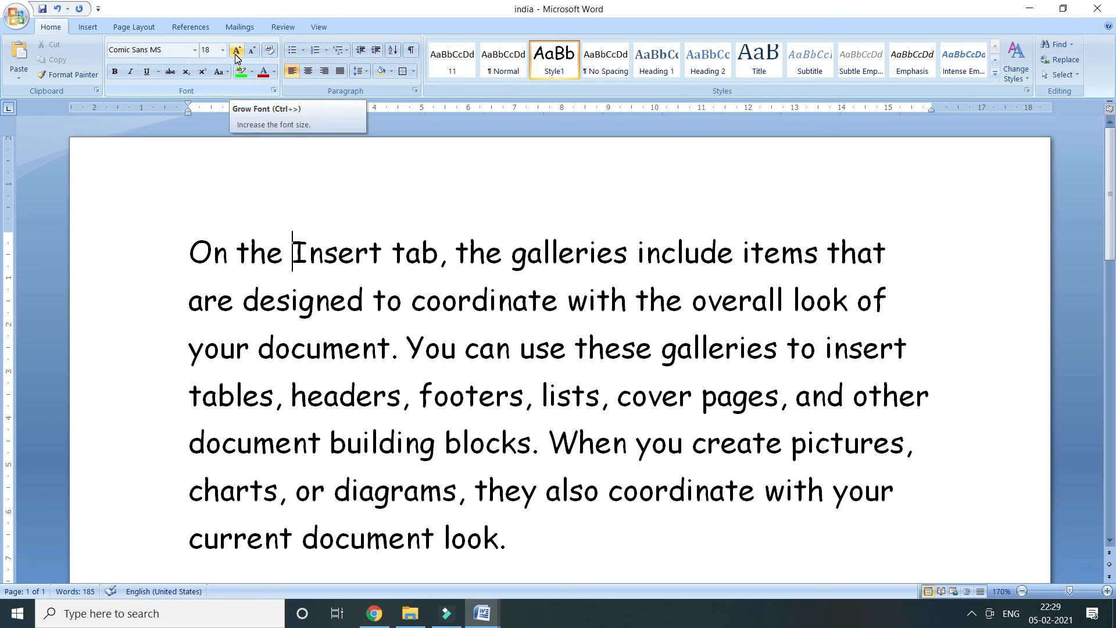
# Step: Try the 11 style on the first paragraph, return it to Style1, and view the available theme fonts and colors
pyautogui.click(456, 72)
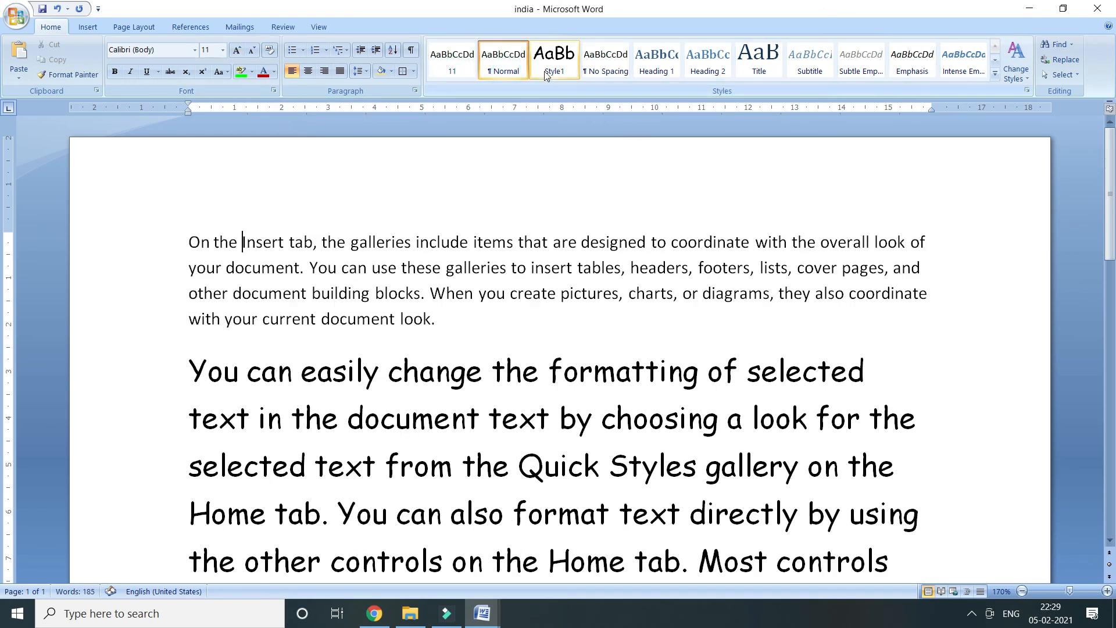
pyautogui.click(567, 77)
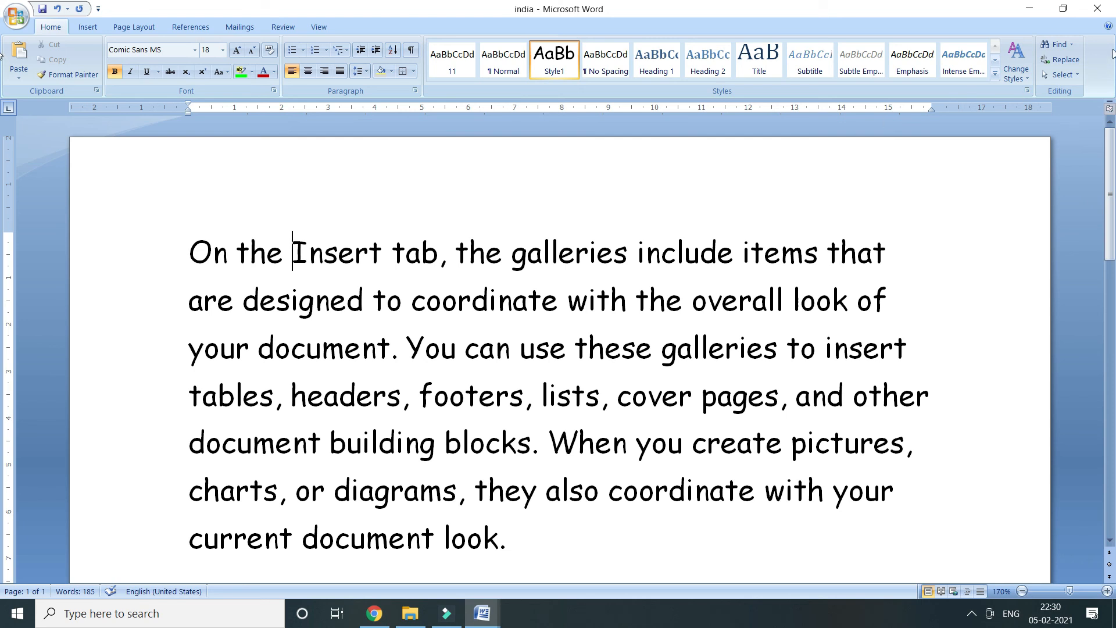
pyautogui.click(1022, 75)
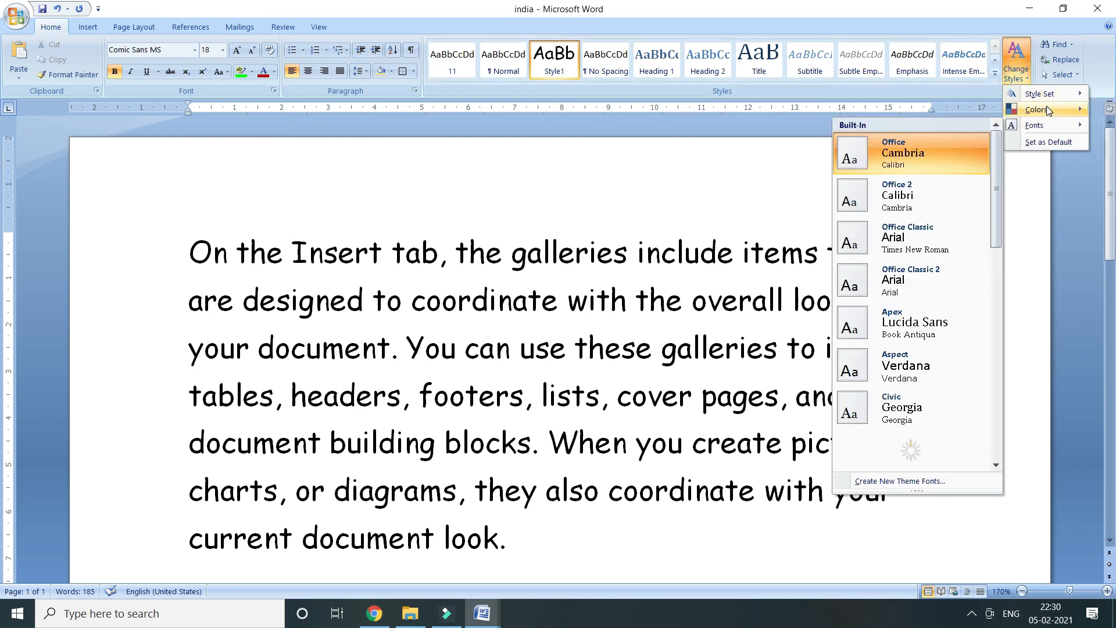
pyautogui.moveTo(1034, 111)
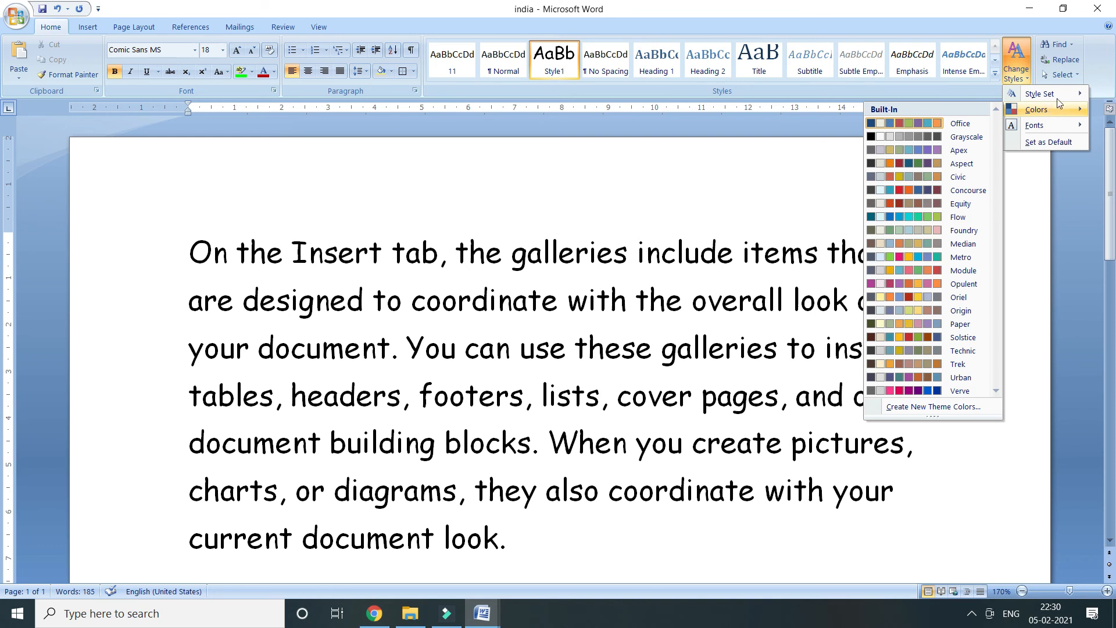
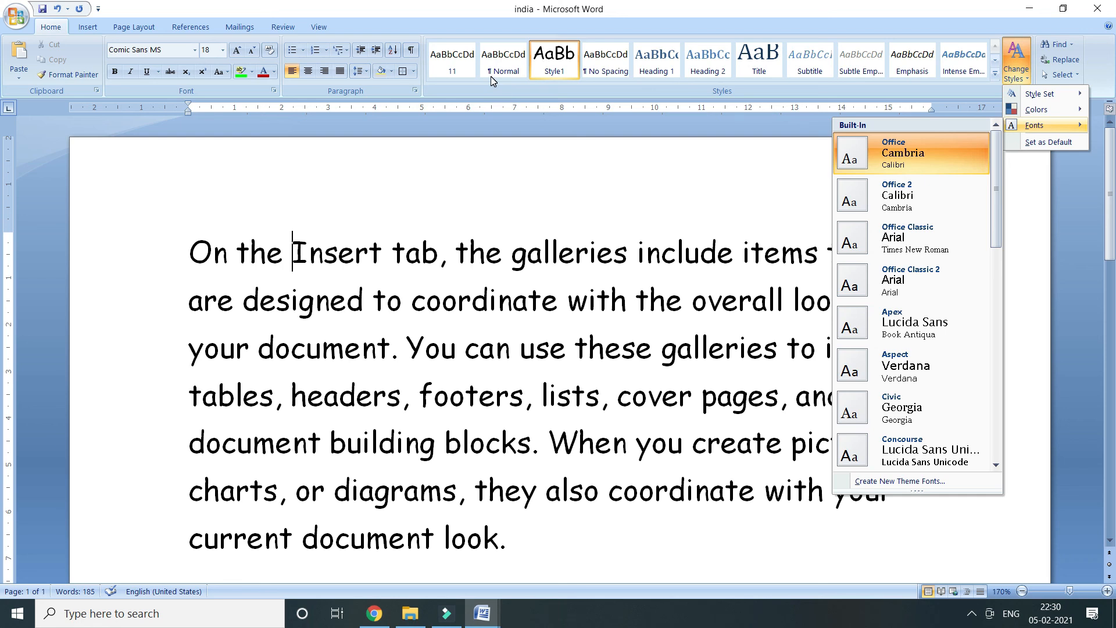
# Step: Apply the 11 style to the first paragraph, view the new theme colors options without saving, and reapply Style1
pyautogui.click(454, 61)
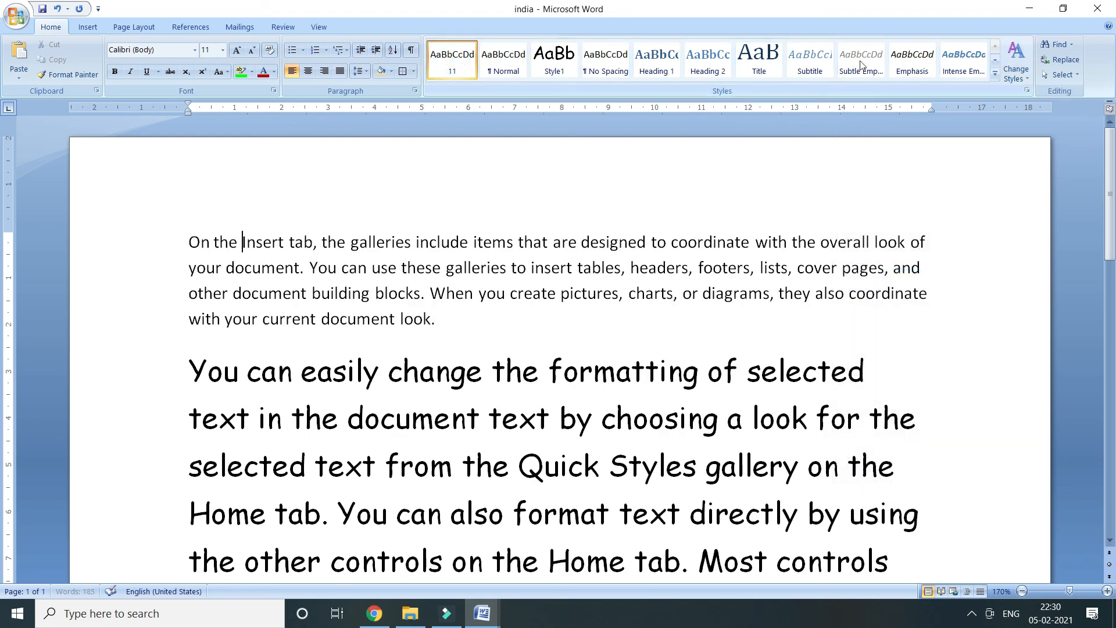
pyautogui.click(1016, 59)
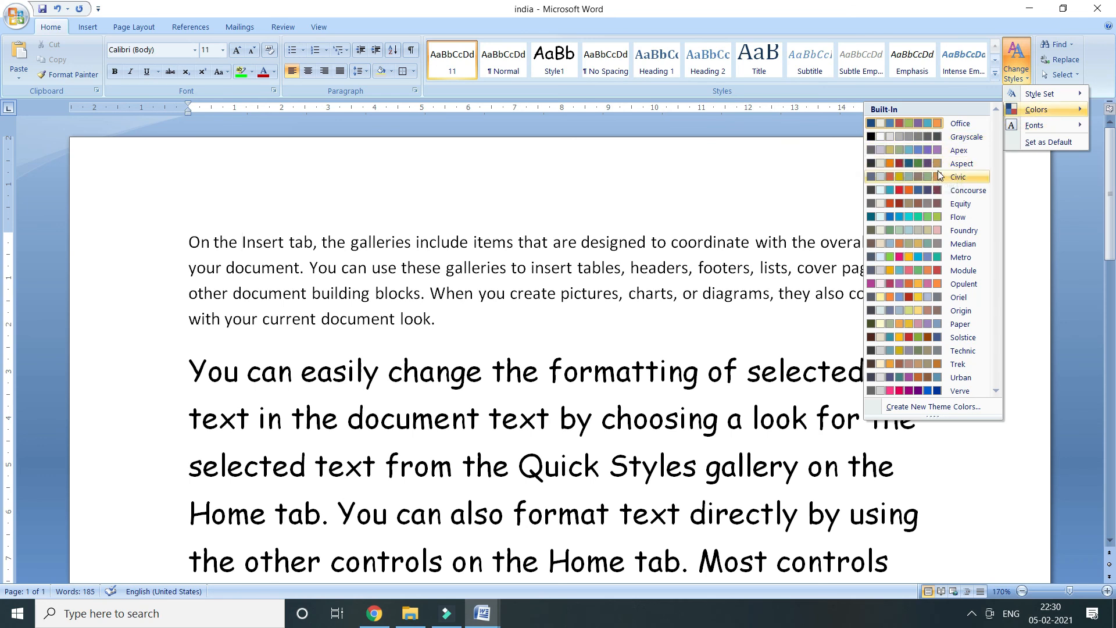
pyautogui.click(954, 407)
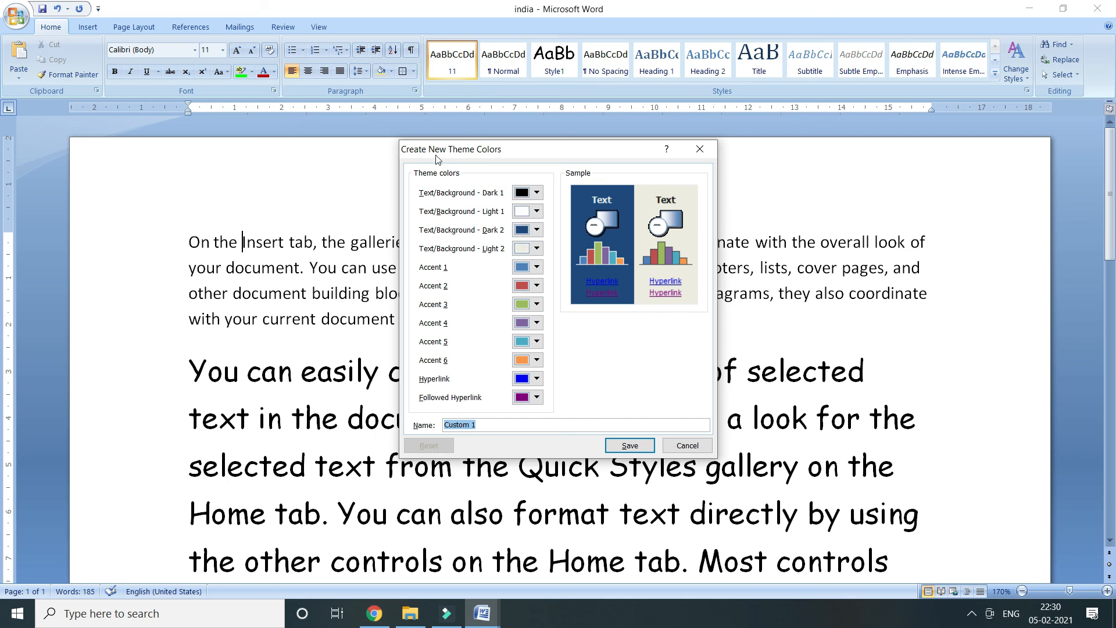
pyautogui.click(680, 446)
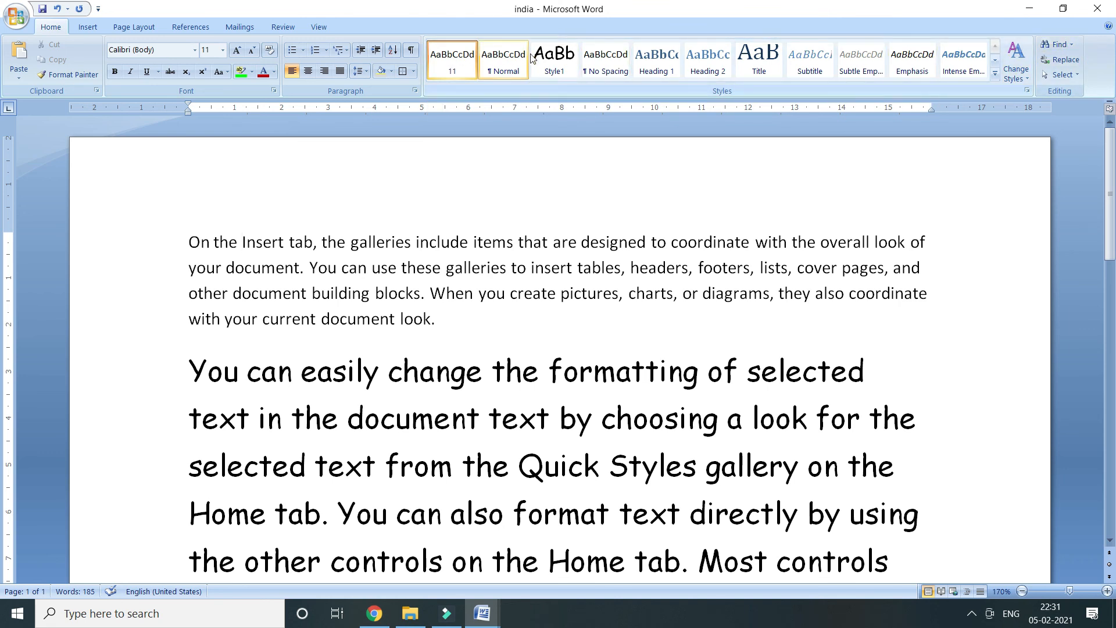
pyautogui.click(553, 56)
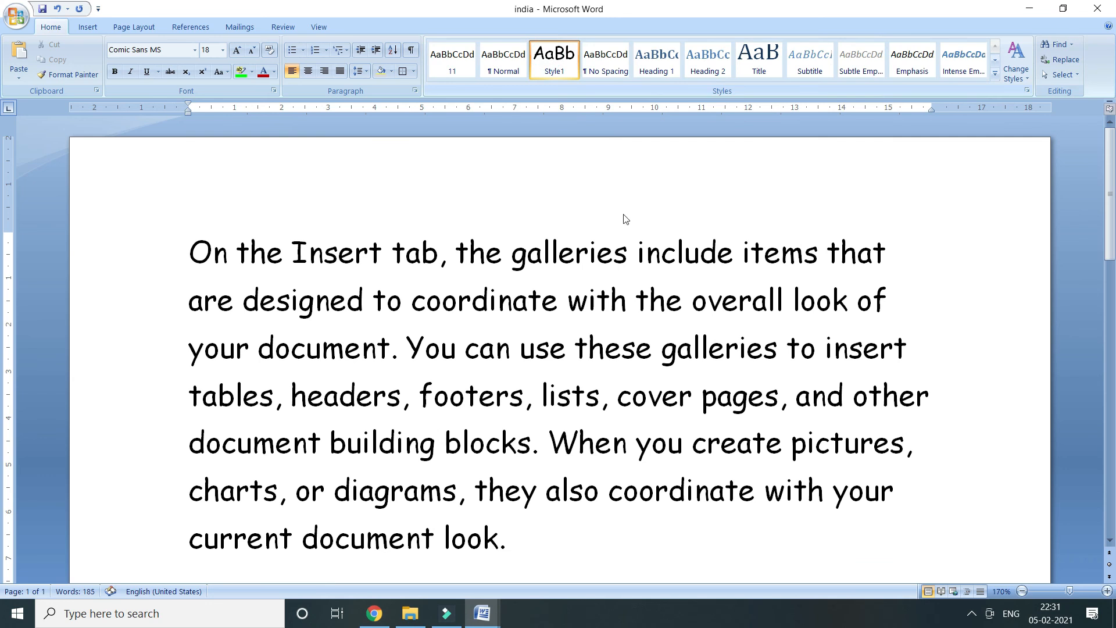
# Step: Search the document for the word "look" and step through its occurrences, starting over from the first one
pyautogui.click(1056, 45)
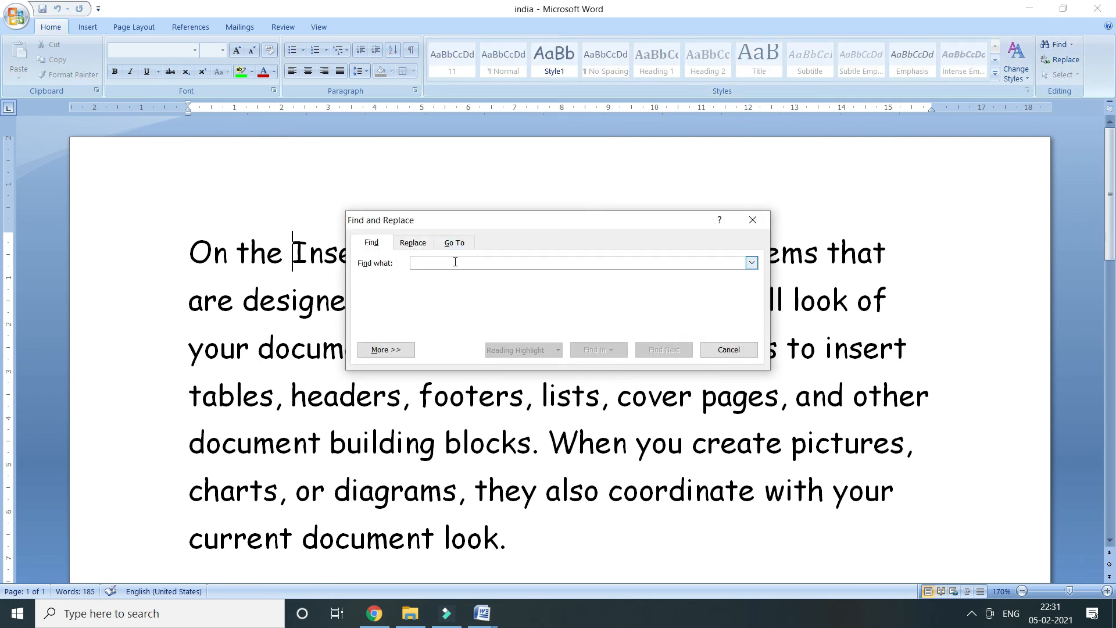
pyautogui.click(454, 263)
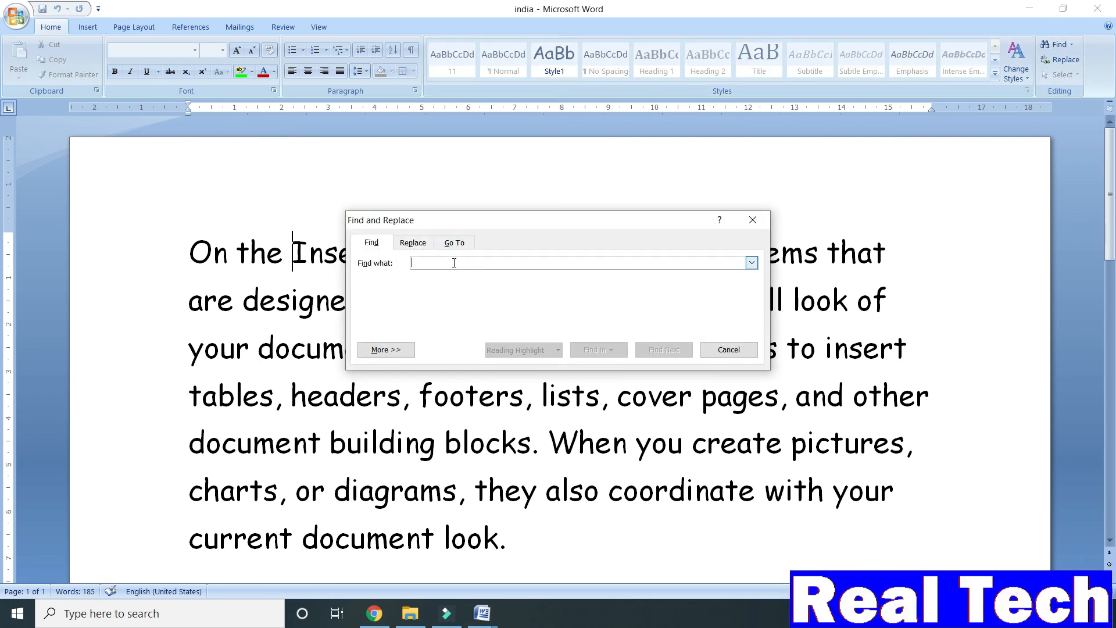
pyautogui.write('look')
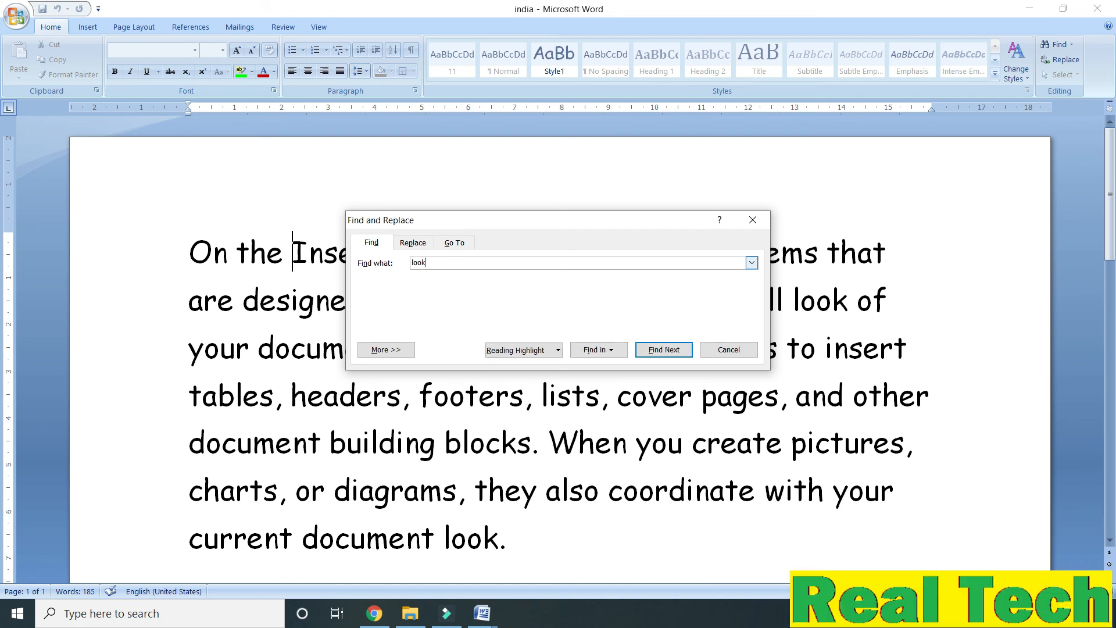
pyautogui.press('Return')
pyautogui.press('Return')
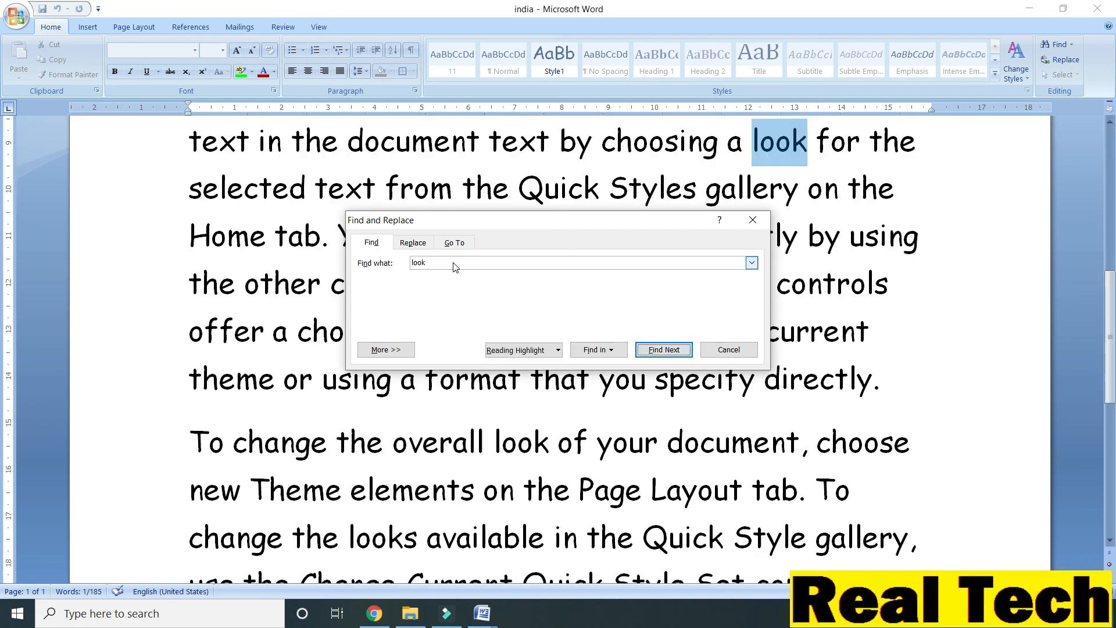
pyautogui.press('Return')
pyautogui.press('Return')
pyautogui.press('Return')
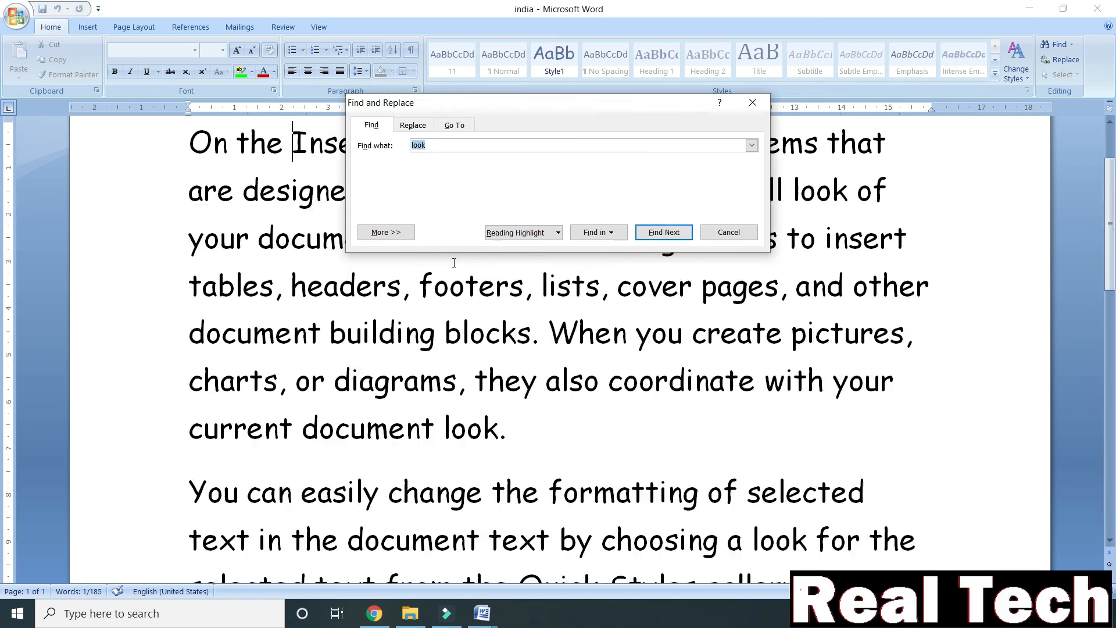
pyautogui.press('Return')
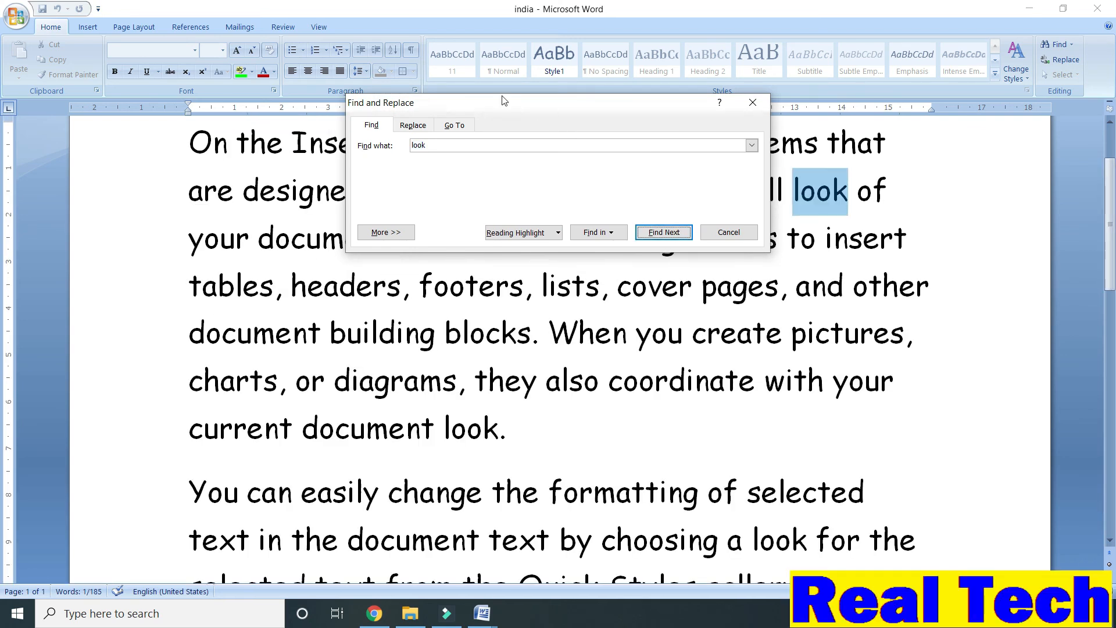
# Step: Replace every occurrence of "look" in the document with "hook" and view the changed text
pyautogui.click(413, 125)
pyautogui.click(455, 186)
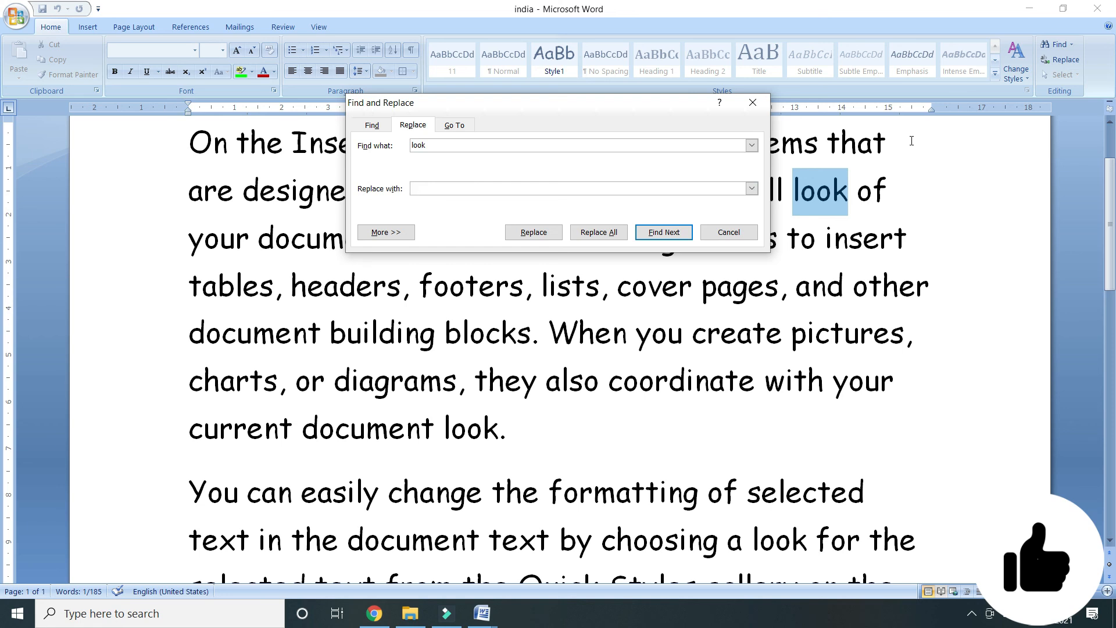
pyautogui.write('hook')
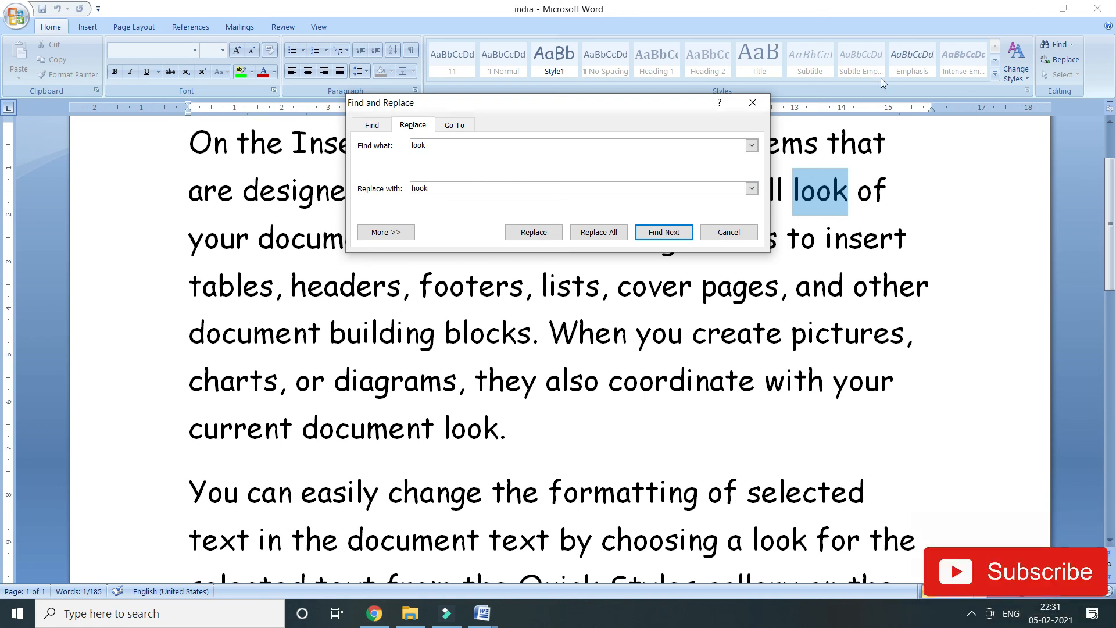
pyautogui.click(616, 235)
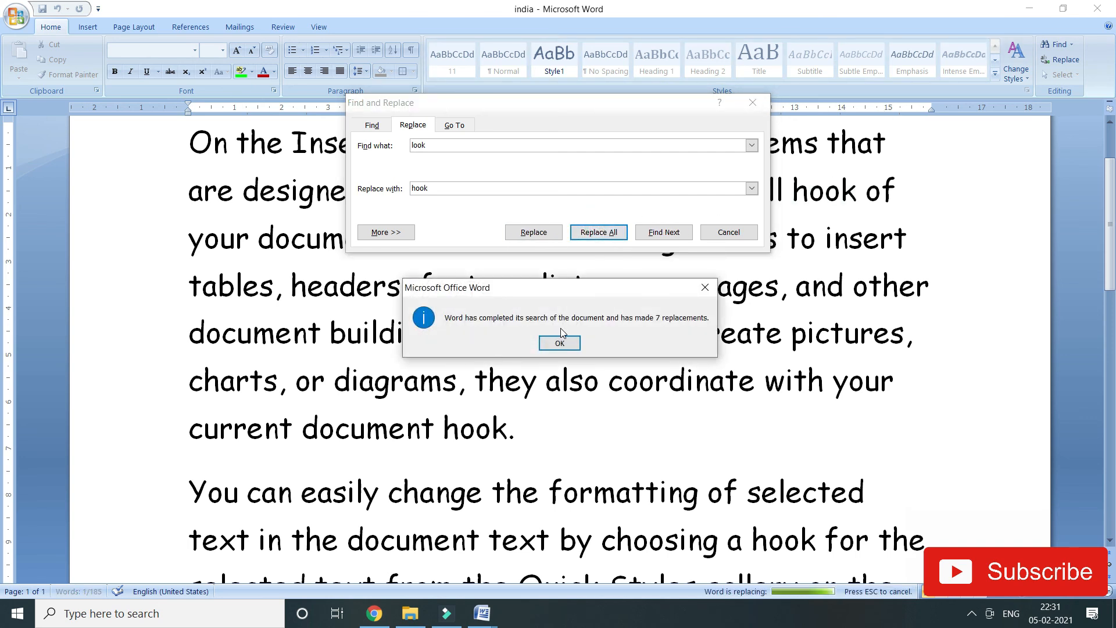
pyautogui.click(561, 343)
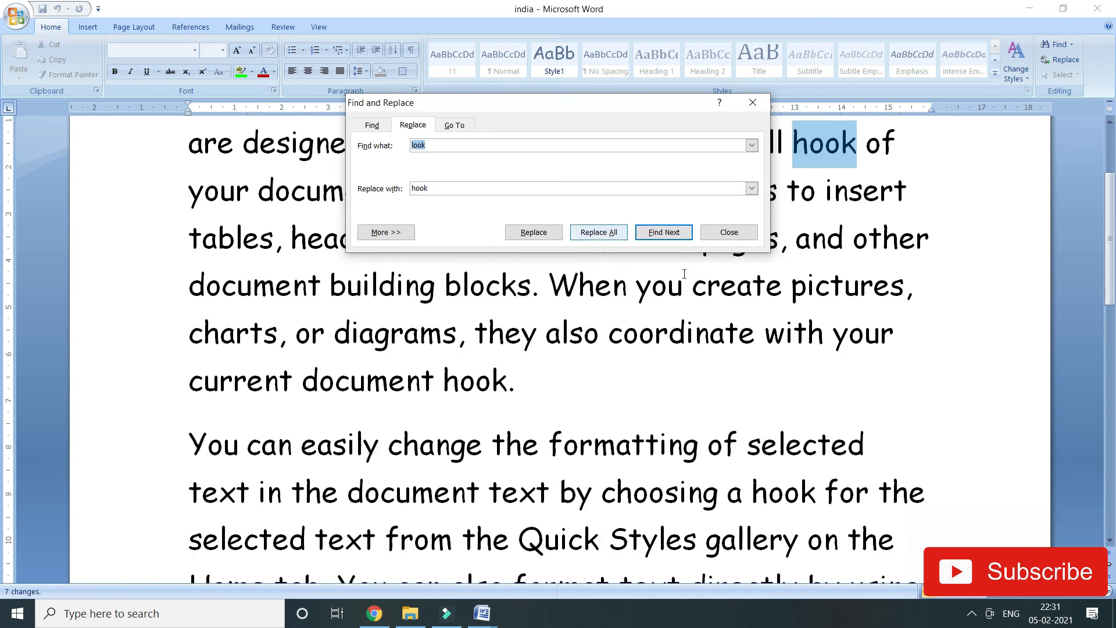
pyautogui.scroll(2, 817, 302)
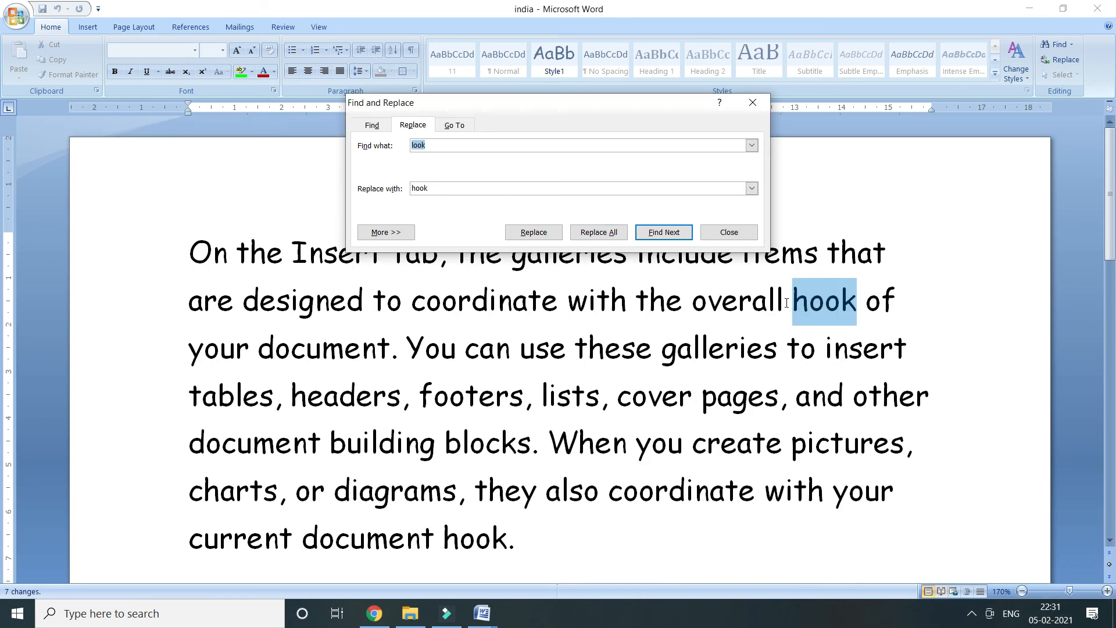
# Step: Look through the Go To target types, select Line, and close Find and Replace without jumping anywhere
pyautogui.click(459, 126)
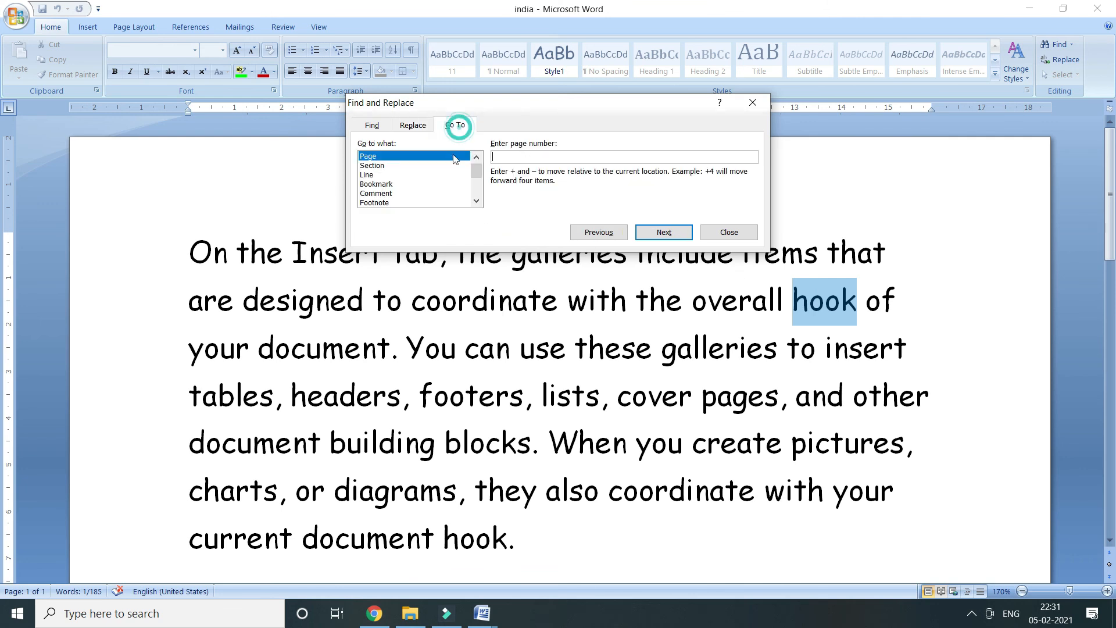
pyautogui.click(379, 175)
pyautogui.scroll(-3, 417, 189)
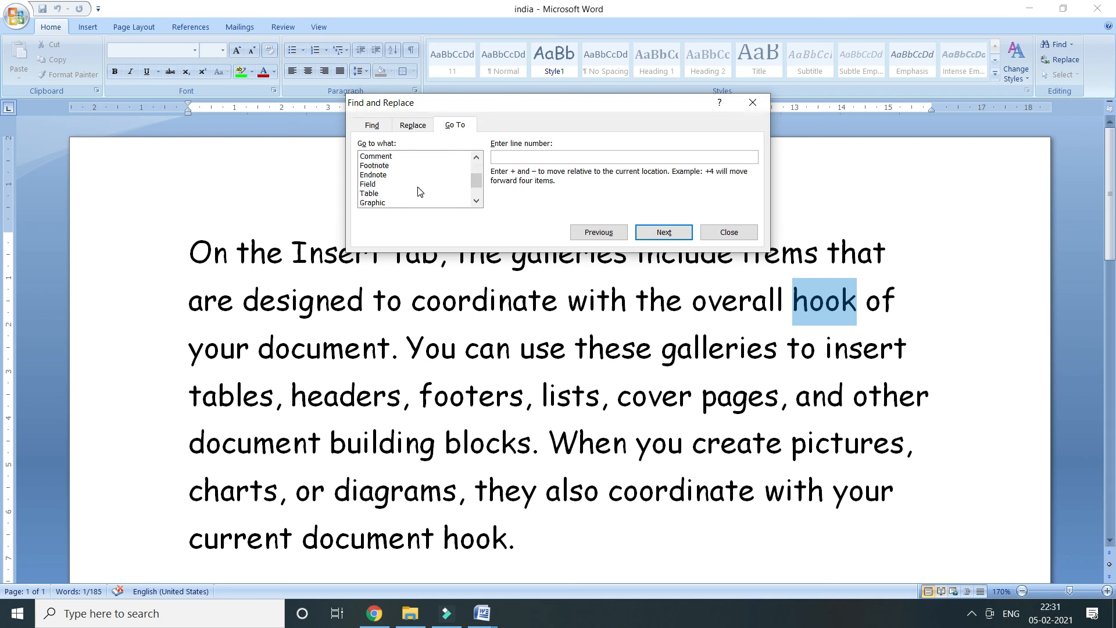
pyautogui.scroll(3, 417, 189)
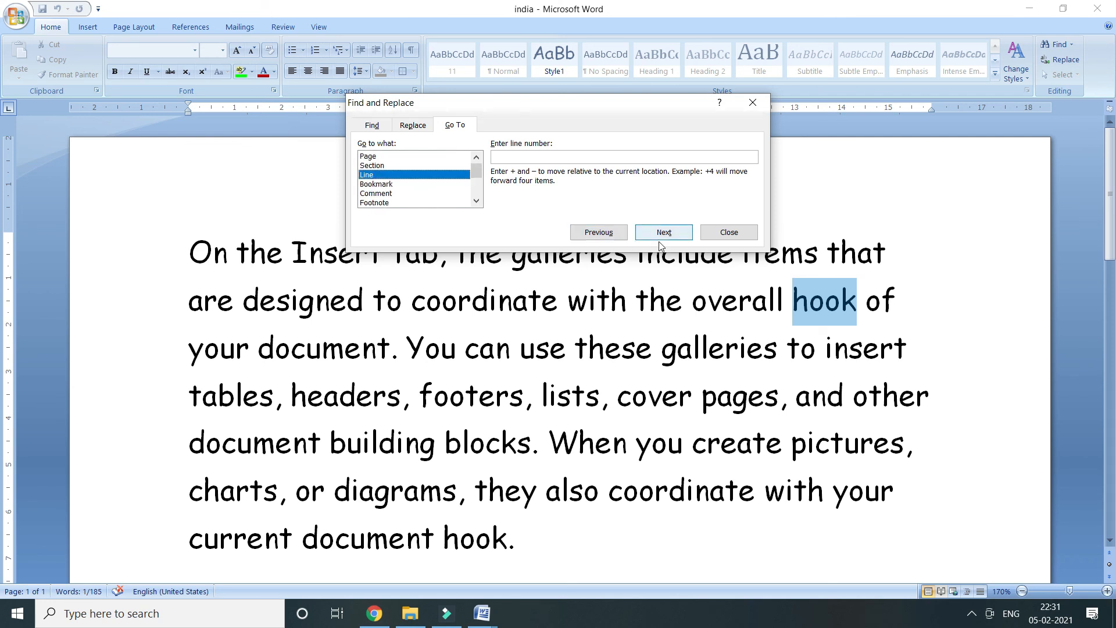
pyautogui.click(733, 231)
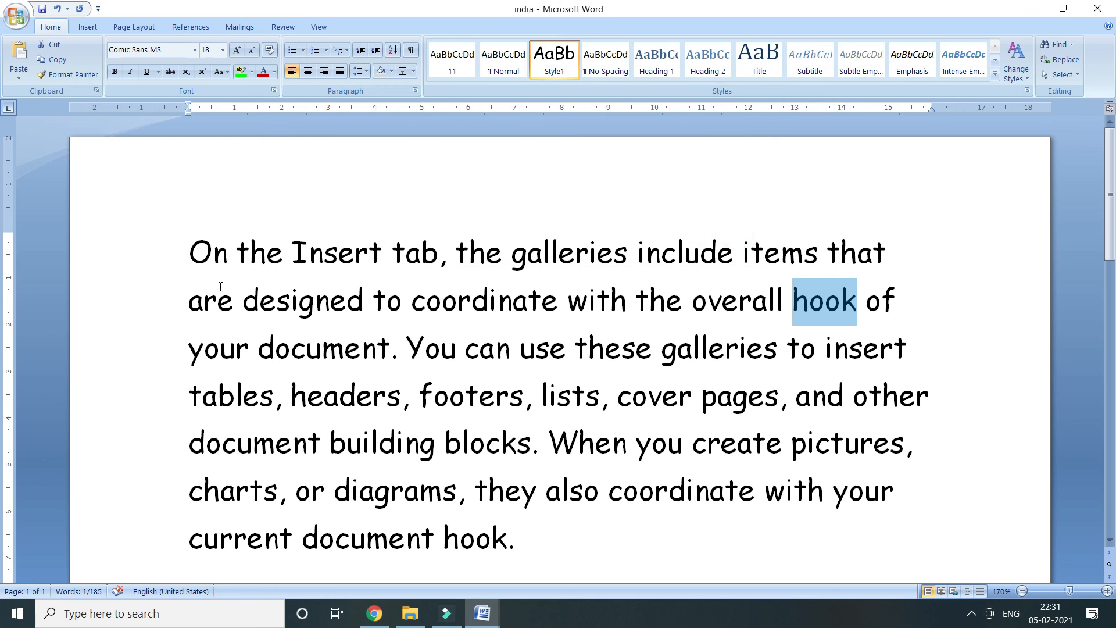
# Step: View the text selection options for the document and leave them without selecting anything
pyautogui.click(185, 253)
pyautogui.click(186, 299)
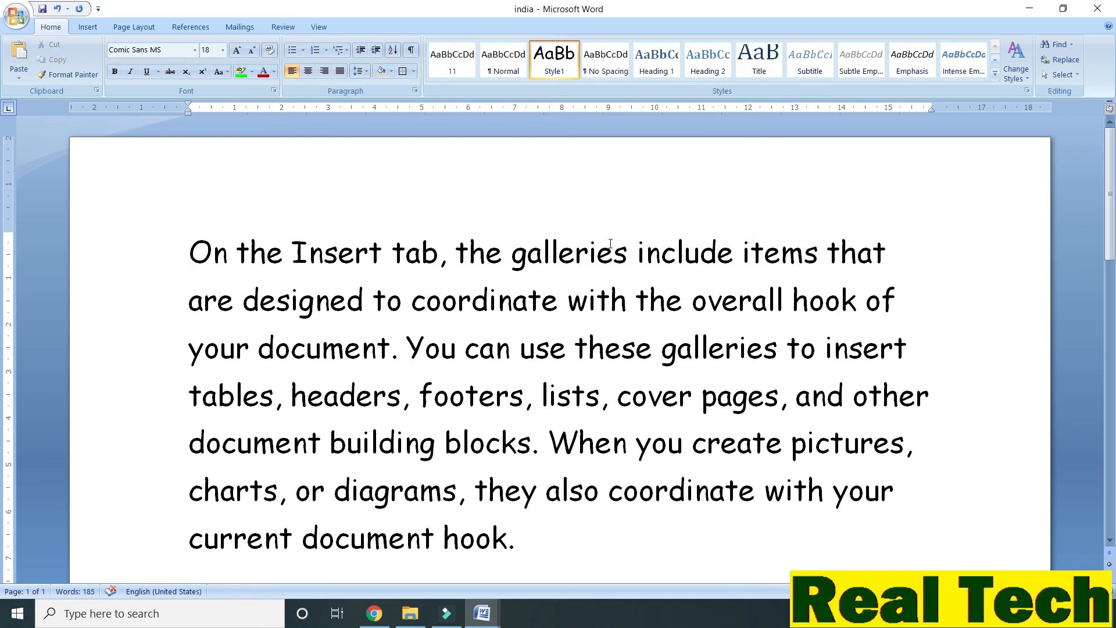
pyautogui.click(1072, 77)
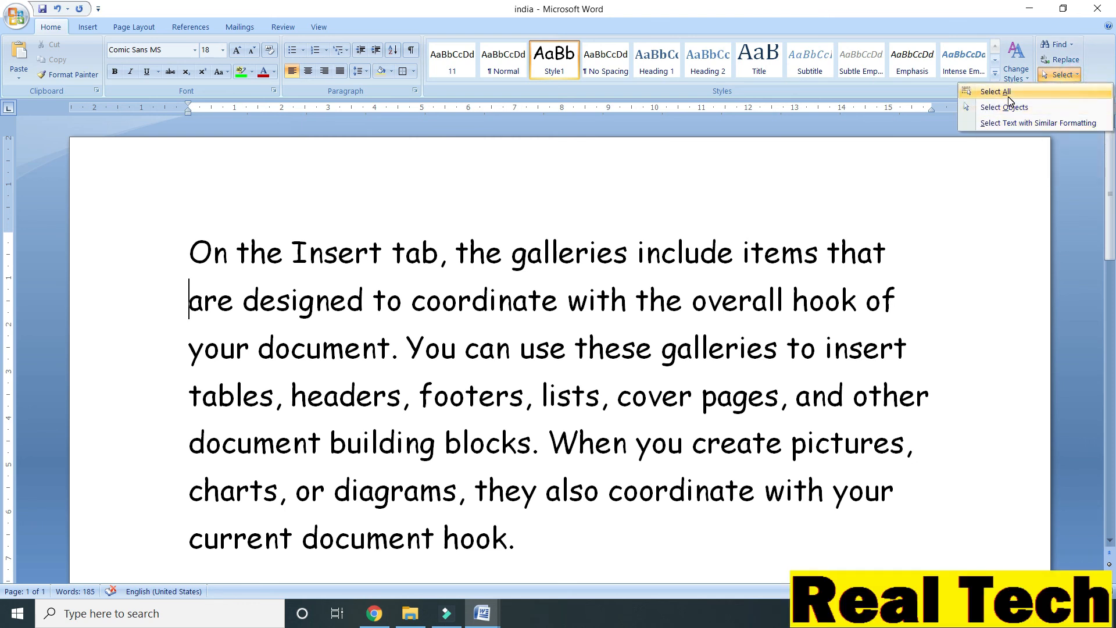
pyautogui.click(927, 240)
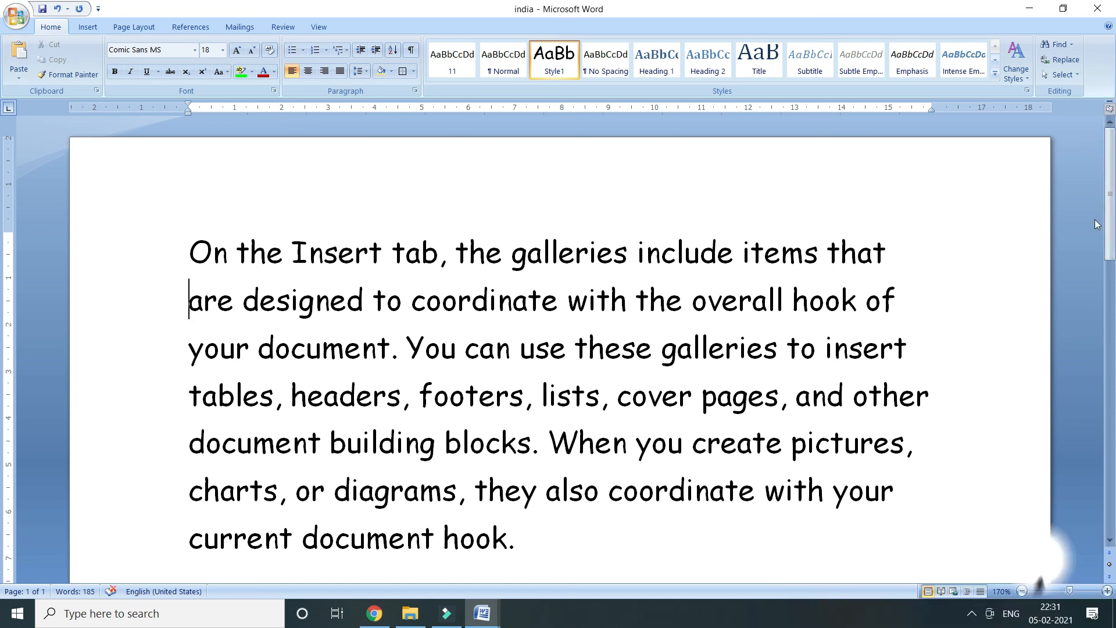
# Step: Look further down the document and back, and set its zoom level to 150%
pyautogui.moveTo(1111, 186); pyautogui.dragTo(1079, 383)
pyautogui.scroll(2, 1001, 337)
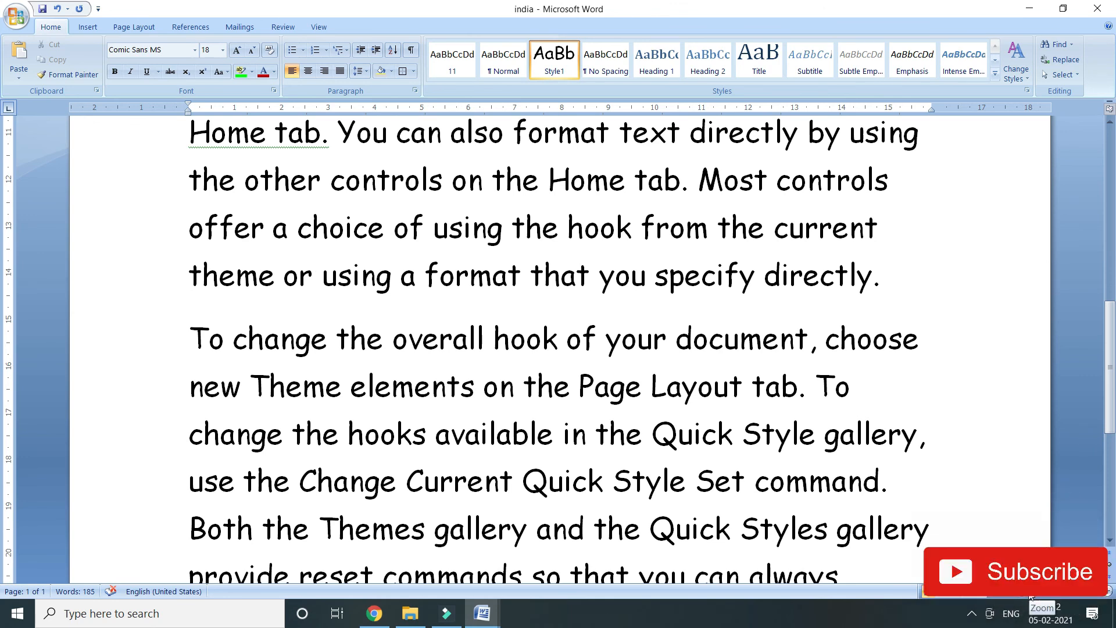
pyautogui.click(1026, 598)
pyautogui.click(1026, 598)
pyautogui.click(1026, 598)
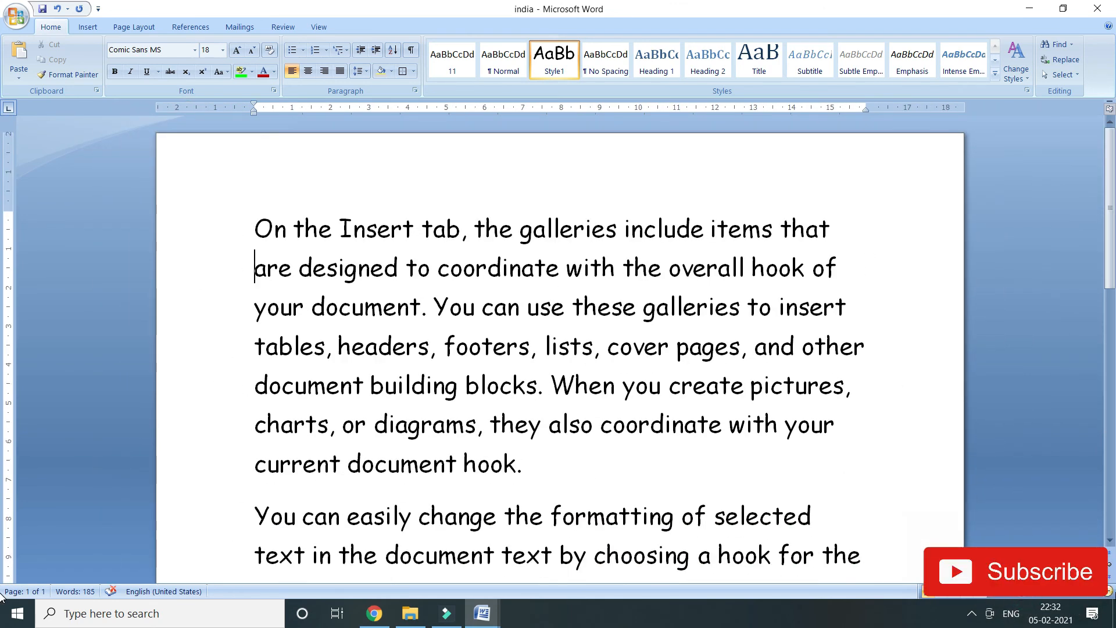
pyautogui.click(1111, 597)
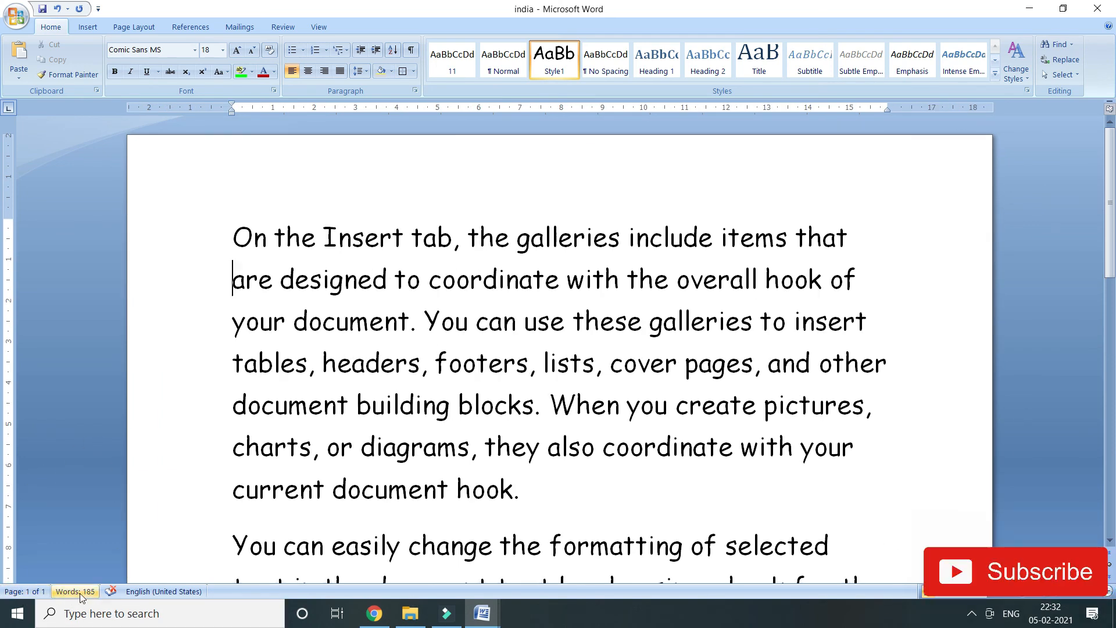
# Step: Look over the document from end to start and add an empty paragraph after its last sentence
pyautogui.scroll(-10, 321, 395)
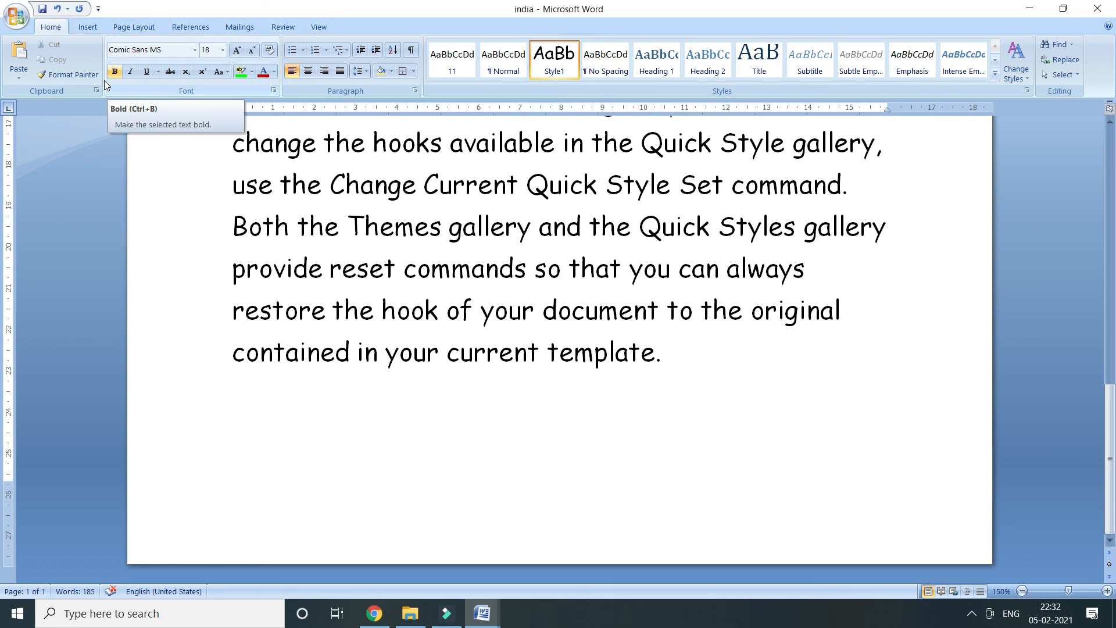
pyautogui.click(704, 368)
pyautogui.scroll(8, 695, 371)
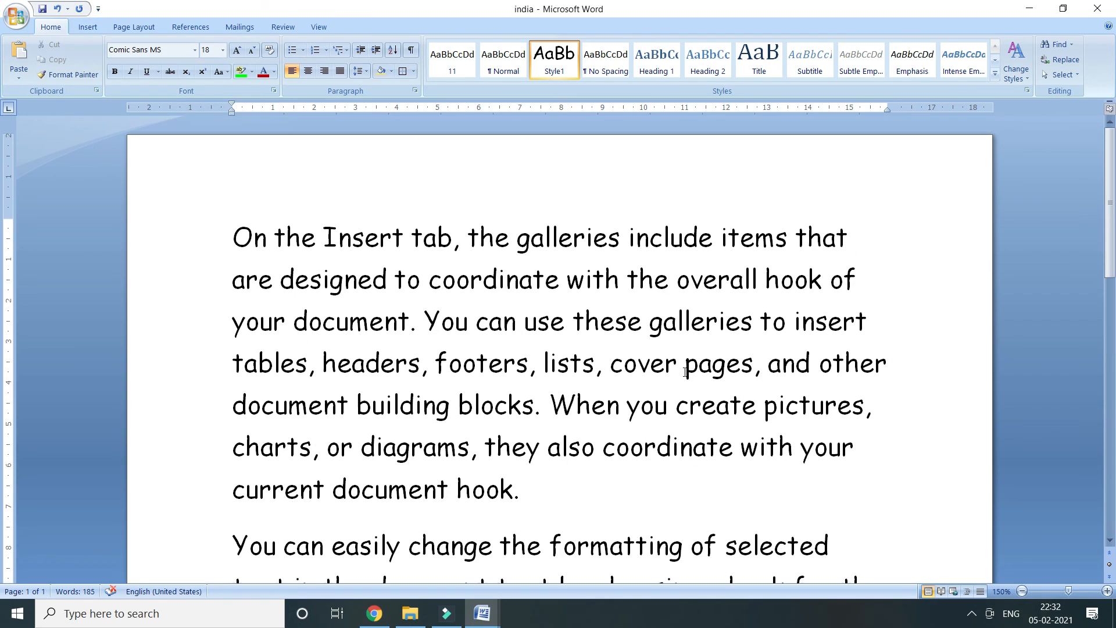
pyautogui.scroll(-8, 674, 374)
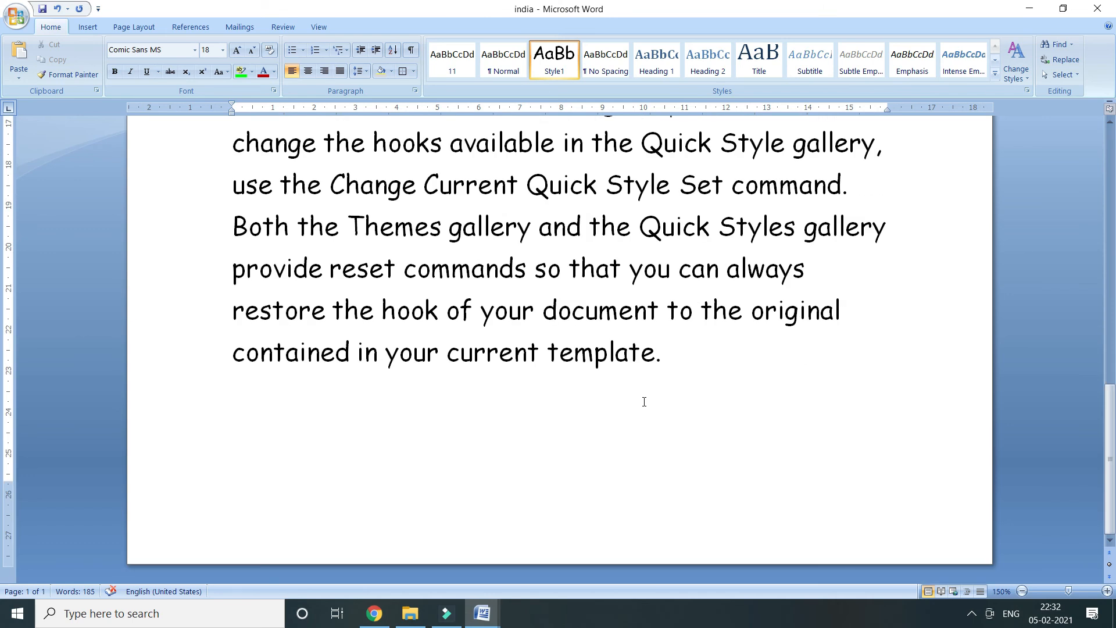
pyautogui.press('Return')
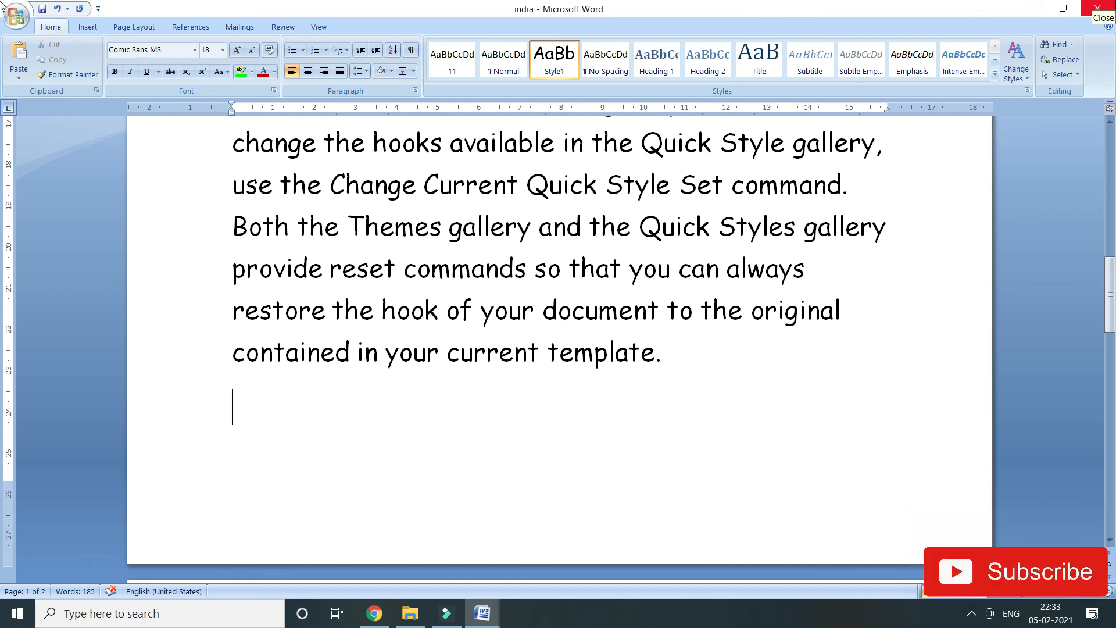
# Step: Close the india document without saving its changes
pyautogui.click(1098, 9)
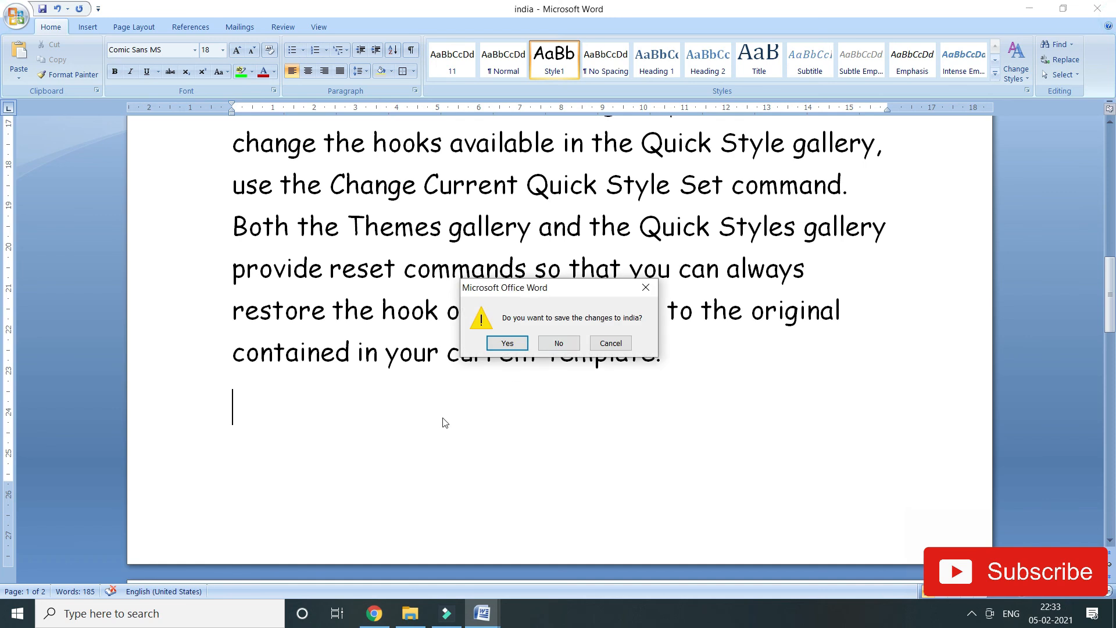
pyautogui.click(554, 351)
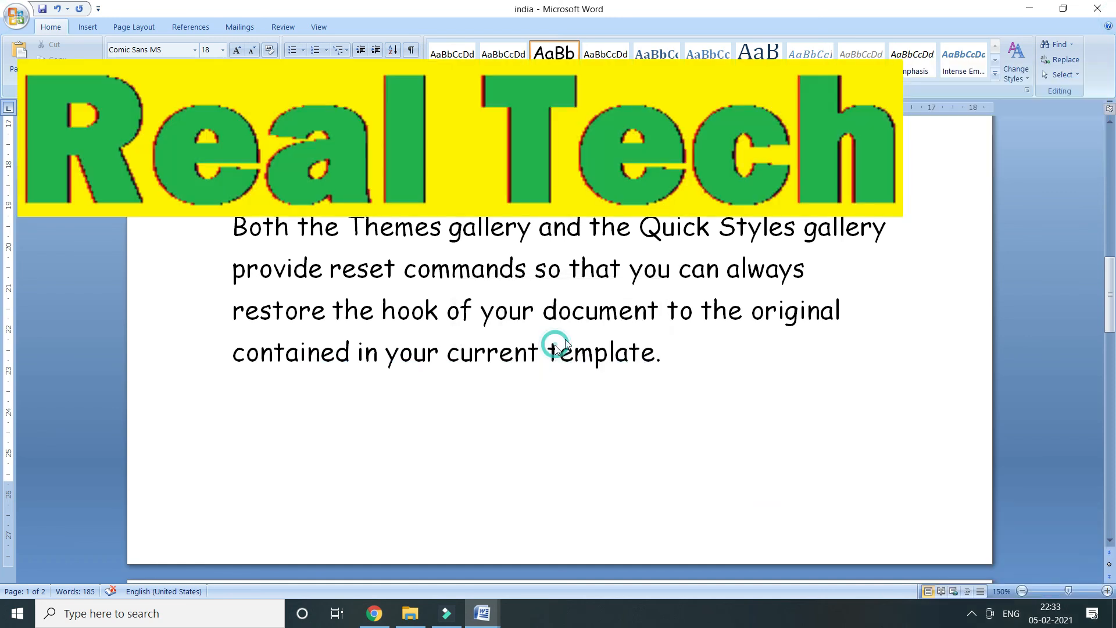